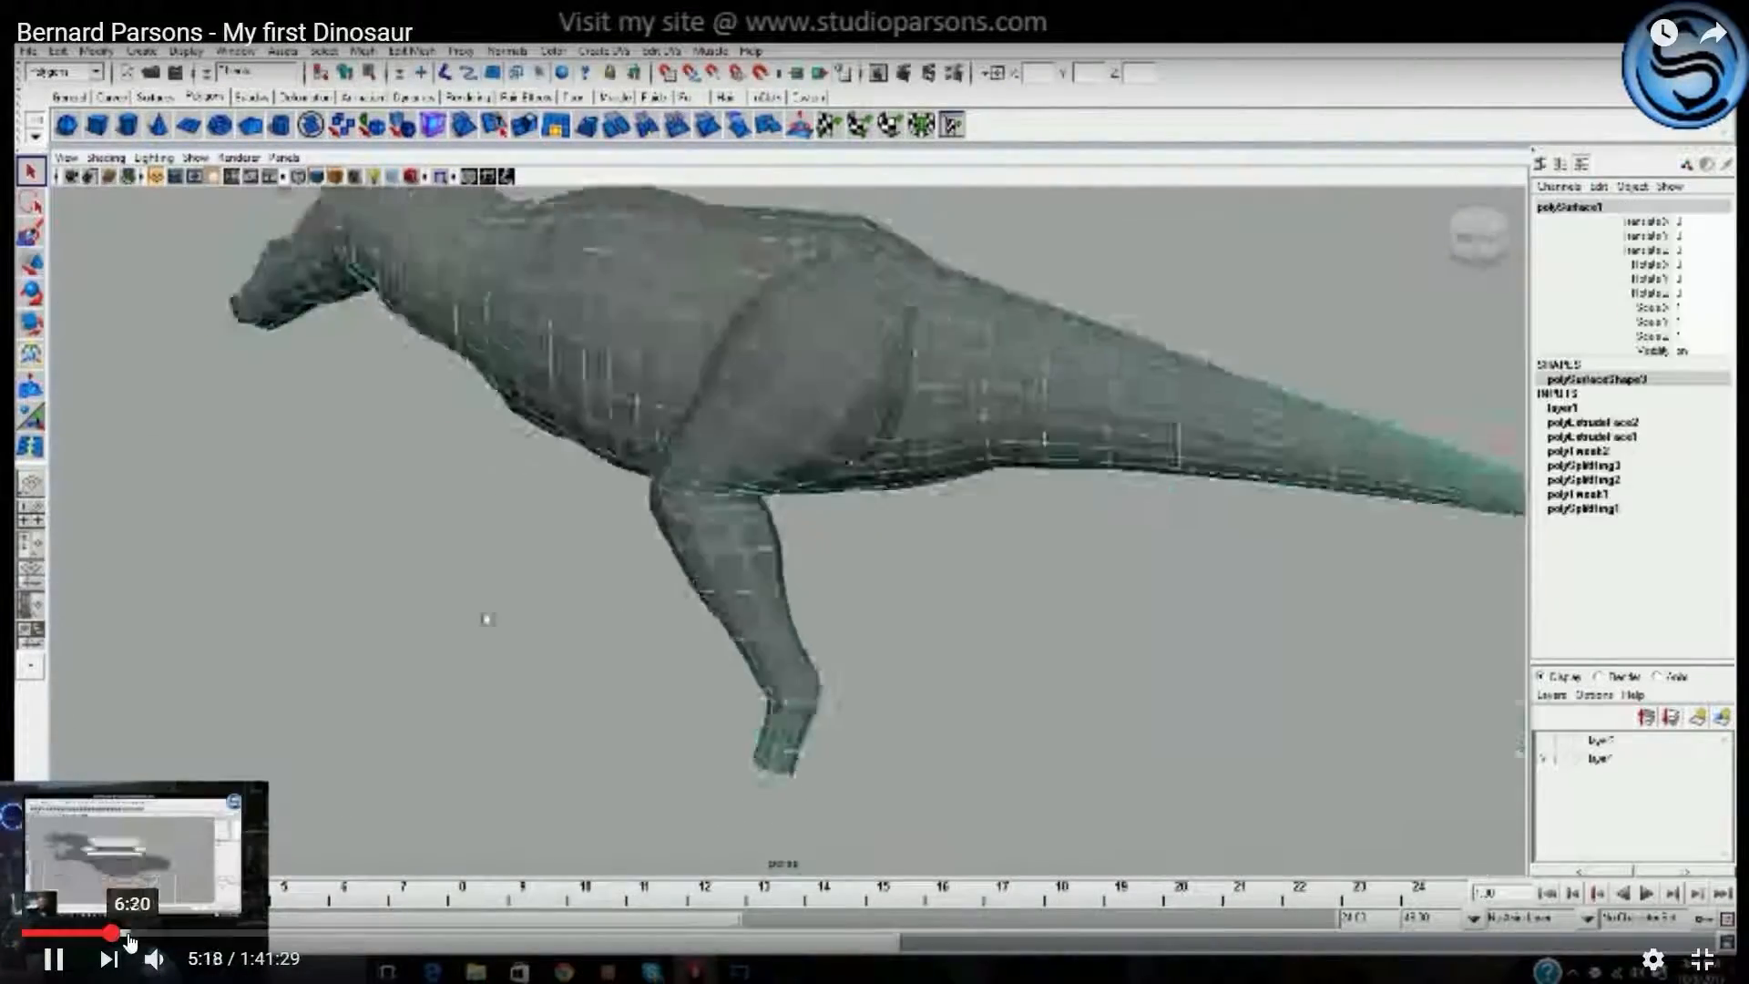
{"action": "left_click", "coordinate": [130, 935]}
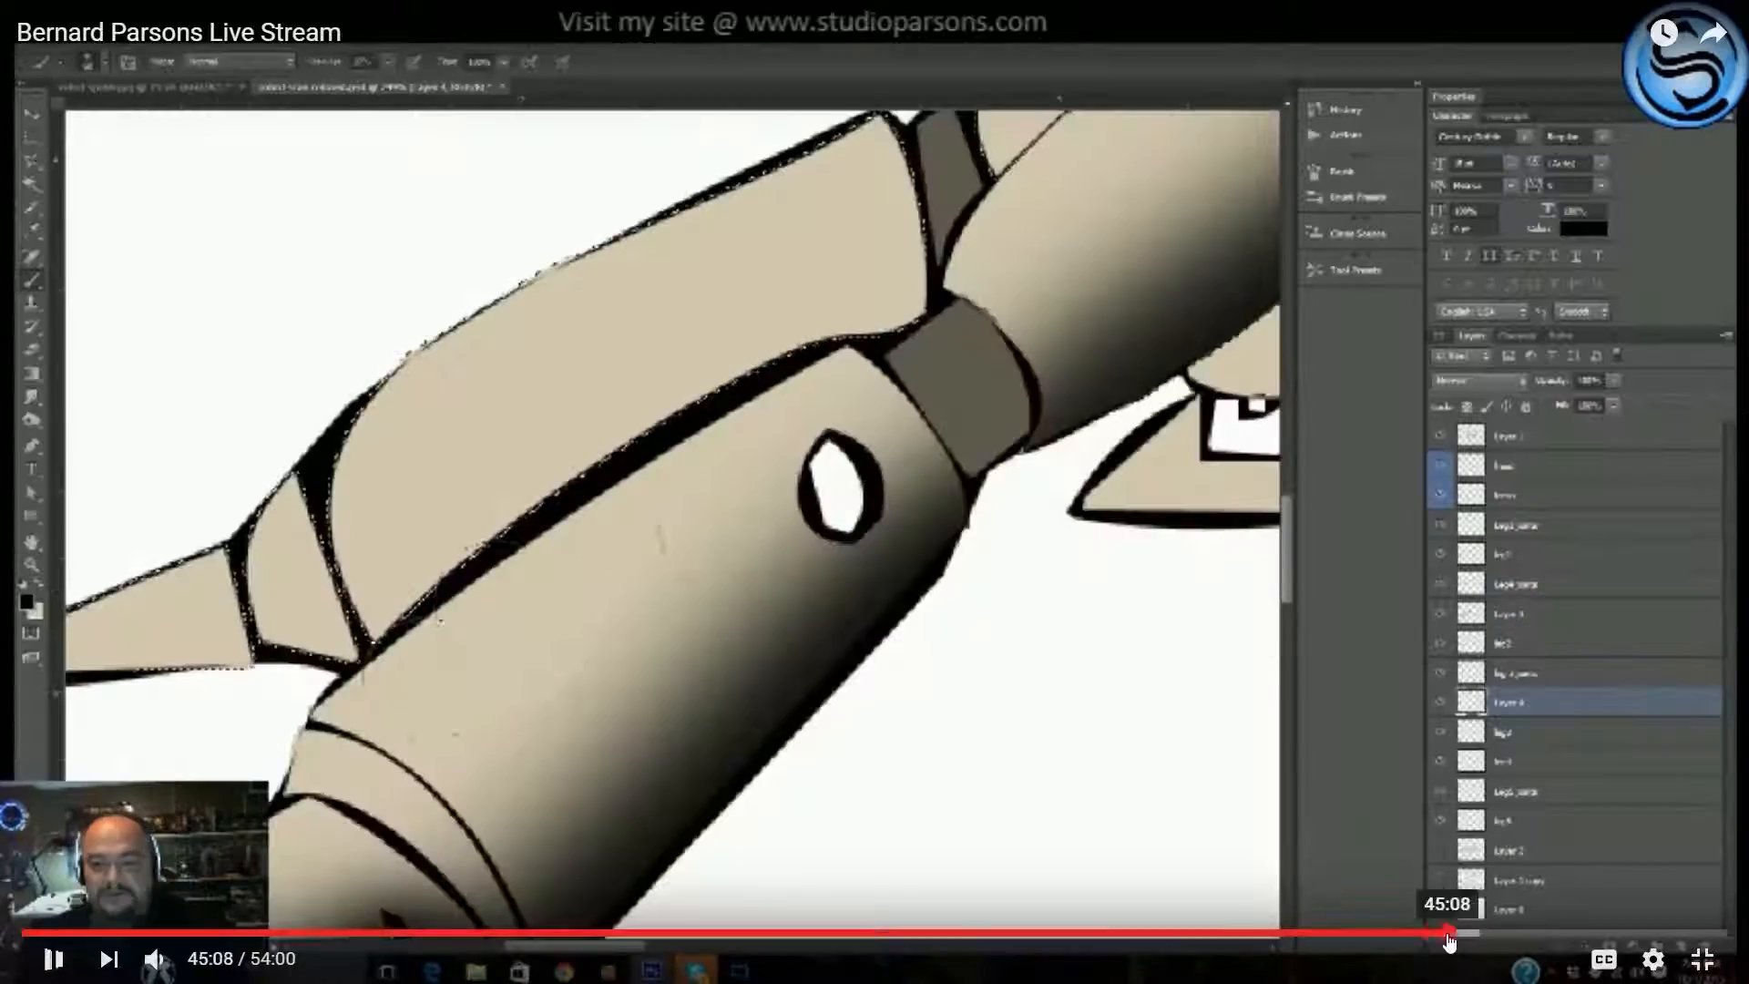
{"action": "left_click", "coordinate": [1498, 935]}
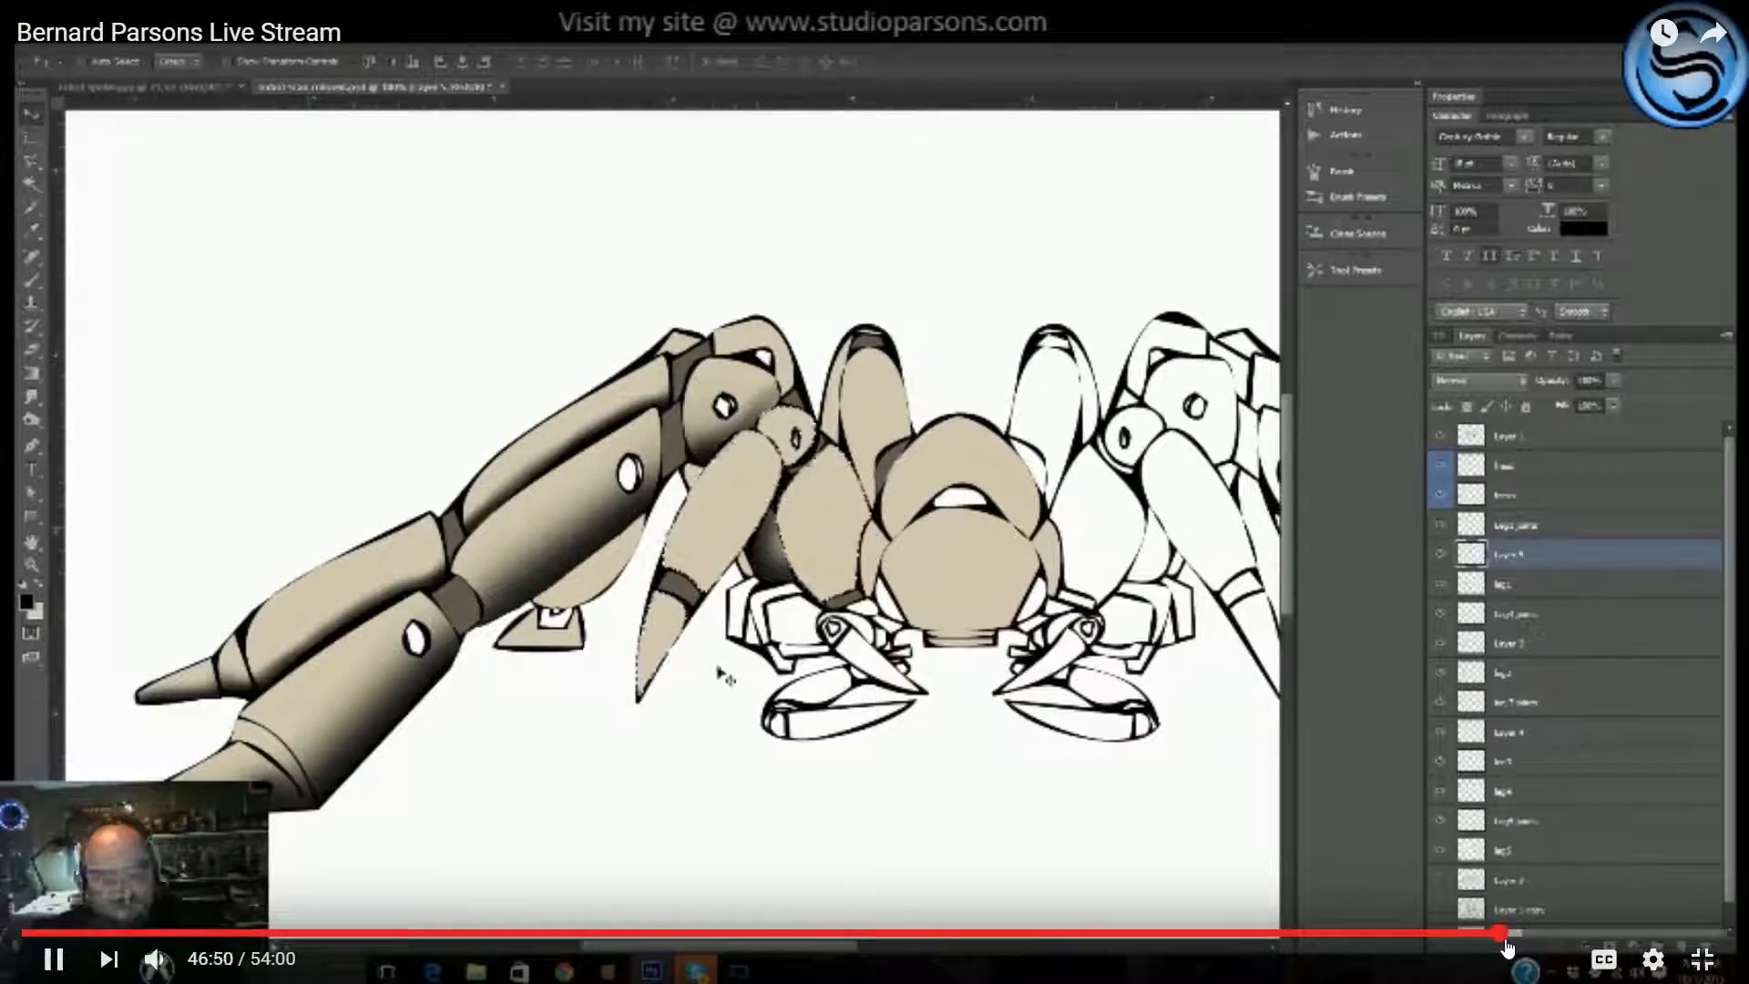
{"action": "left_click", "coordinate": [1518, 935]}
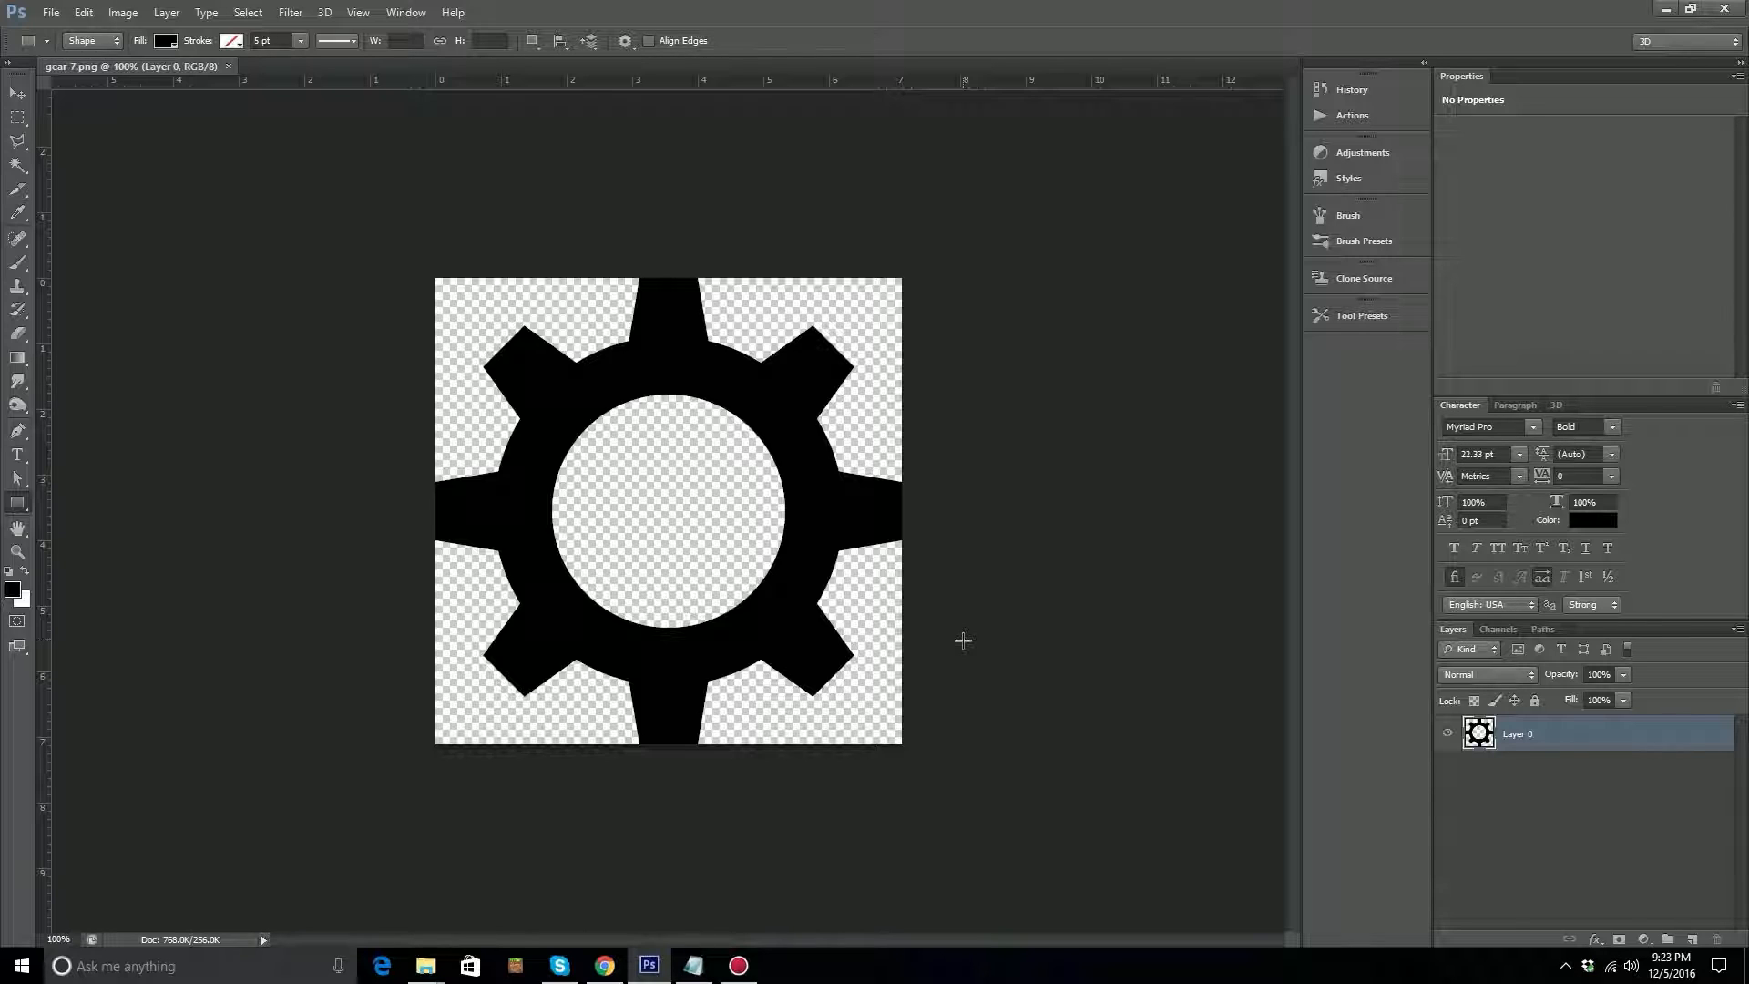
Choose the Custom Shape Tool from the shape tool group.
{"action": "right_click", "coordinate": [20, 505]}
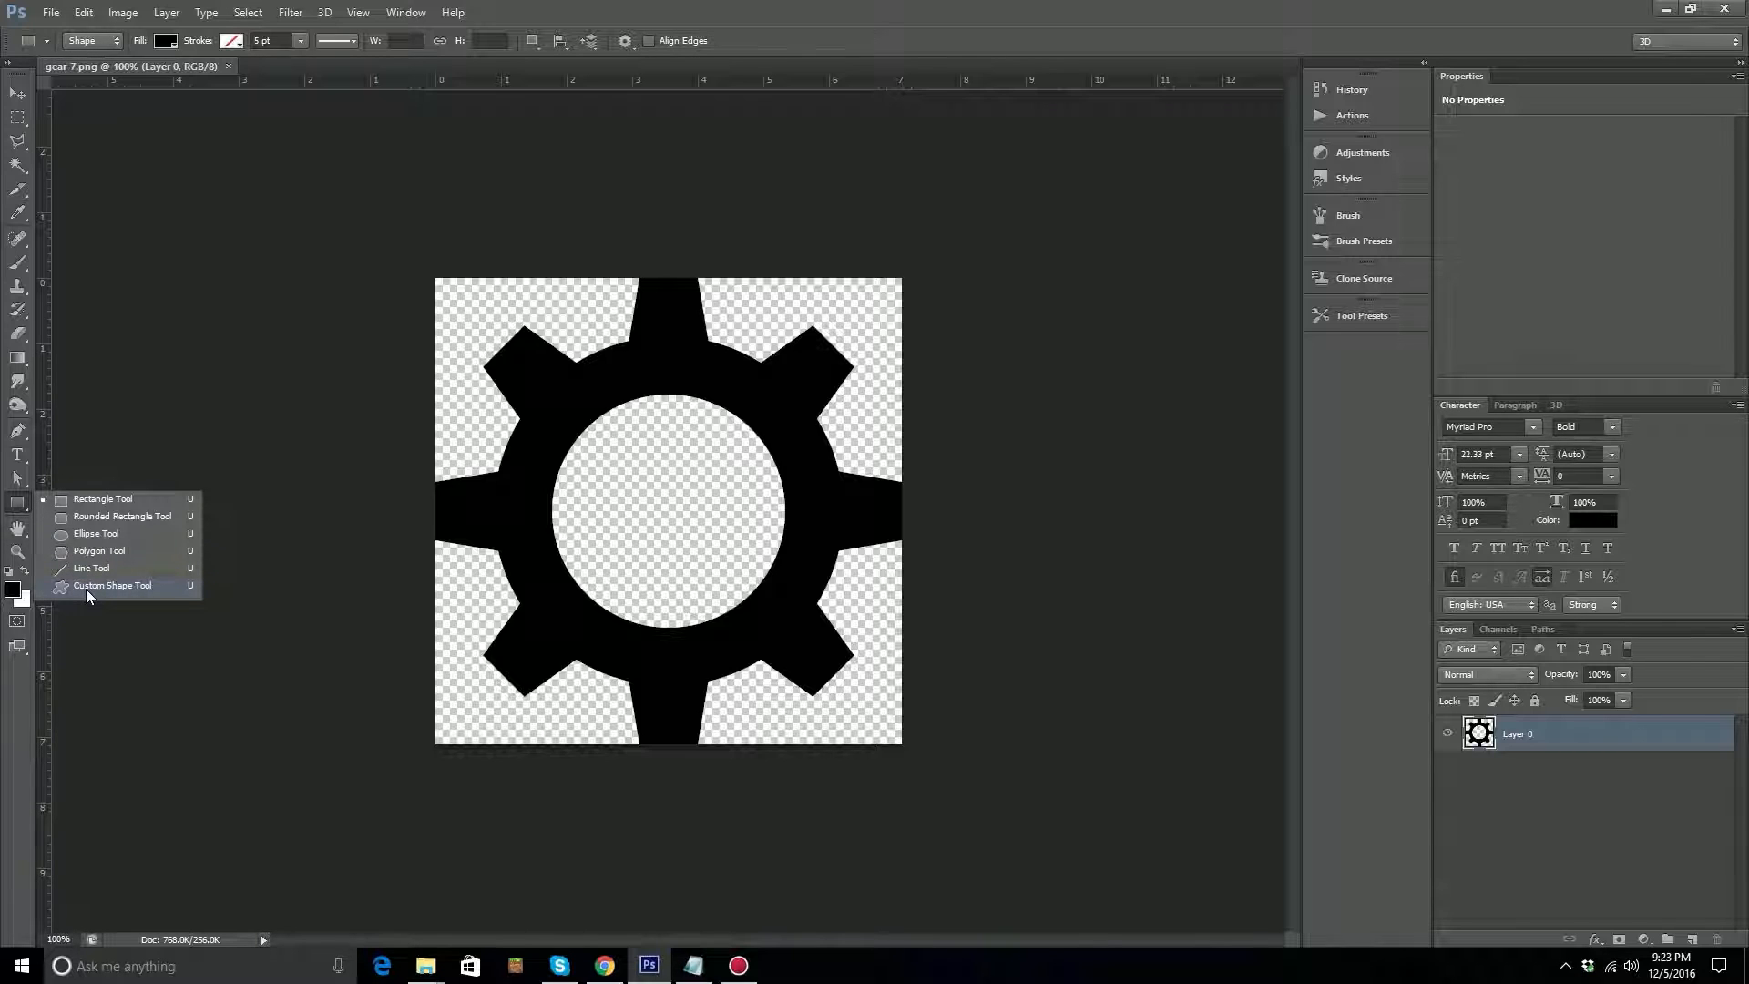
{"action": "left_click", "coordinate": [85, 588]}
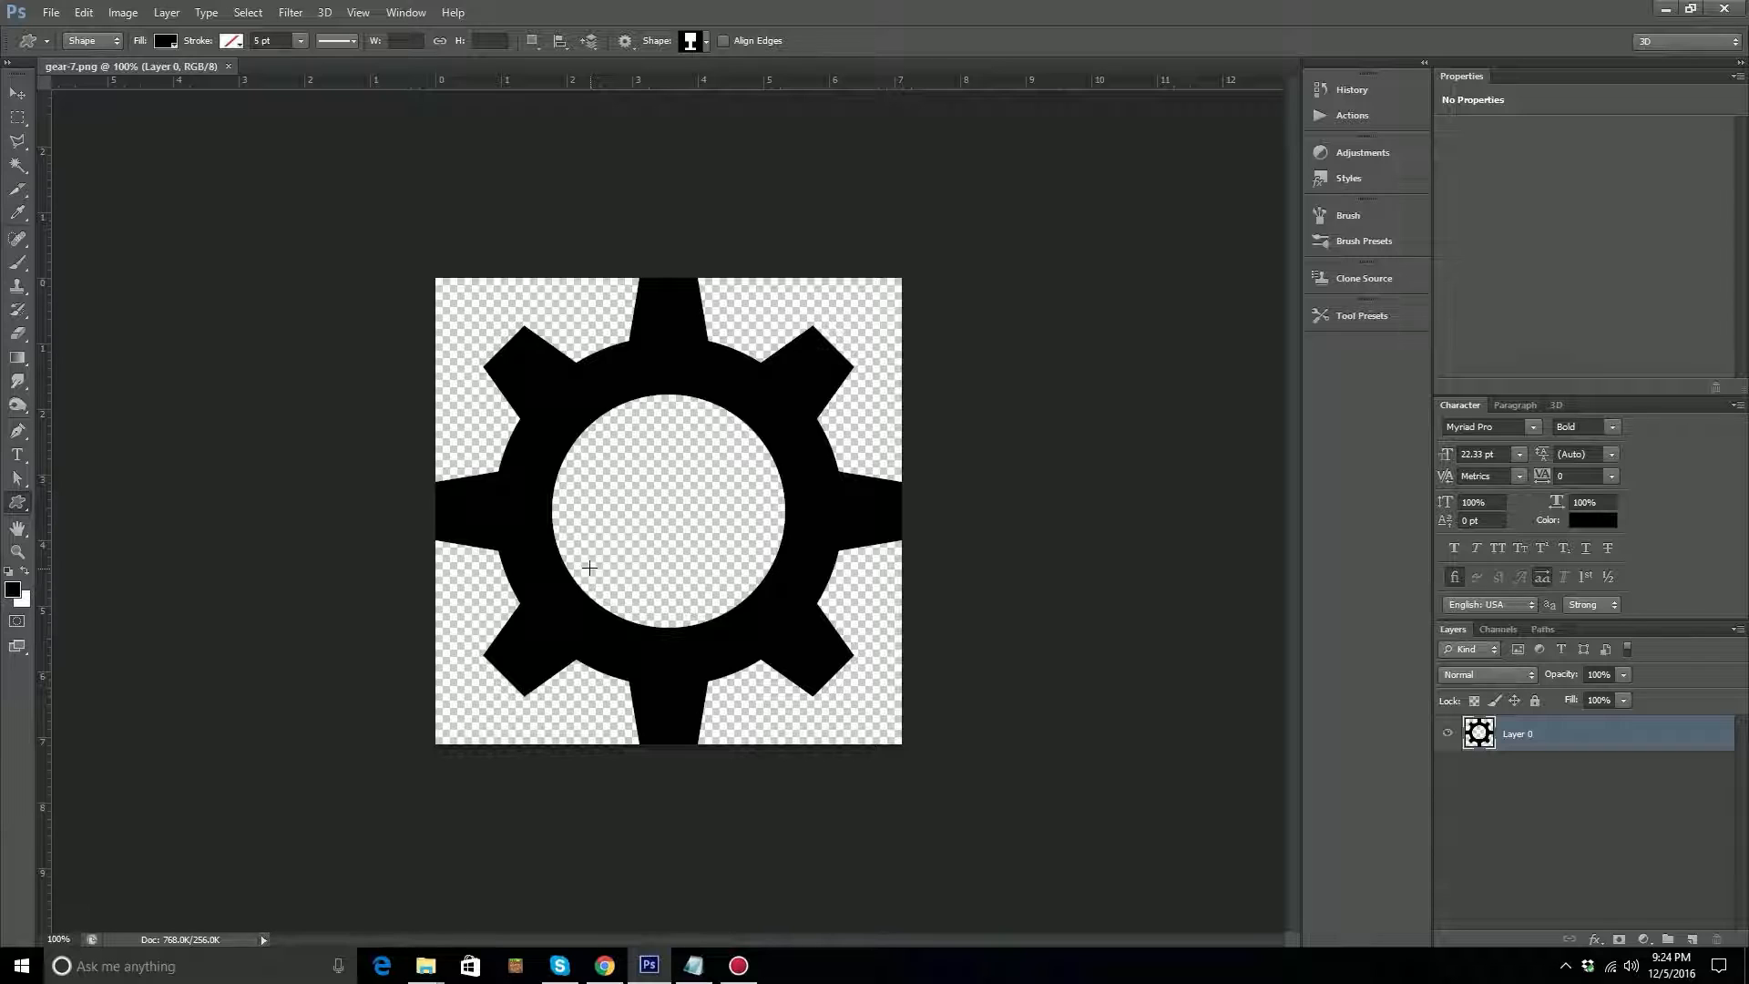
Add a new layer, fill it with white, and place it beneath the gear layer as a background.
{"action": "left_click", "coordinate": [1691, 939]}
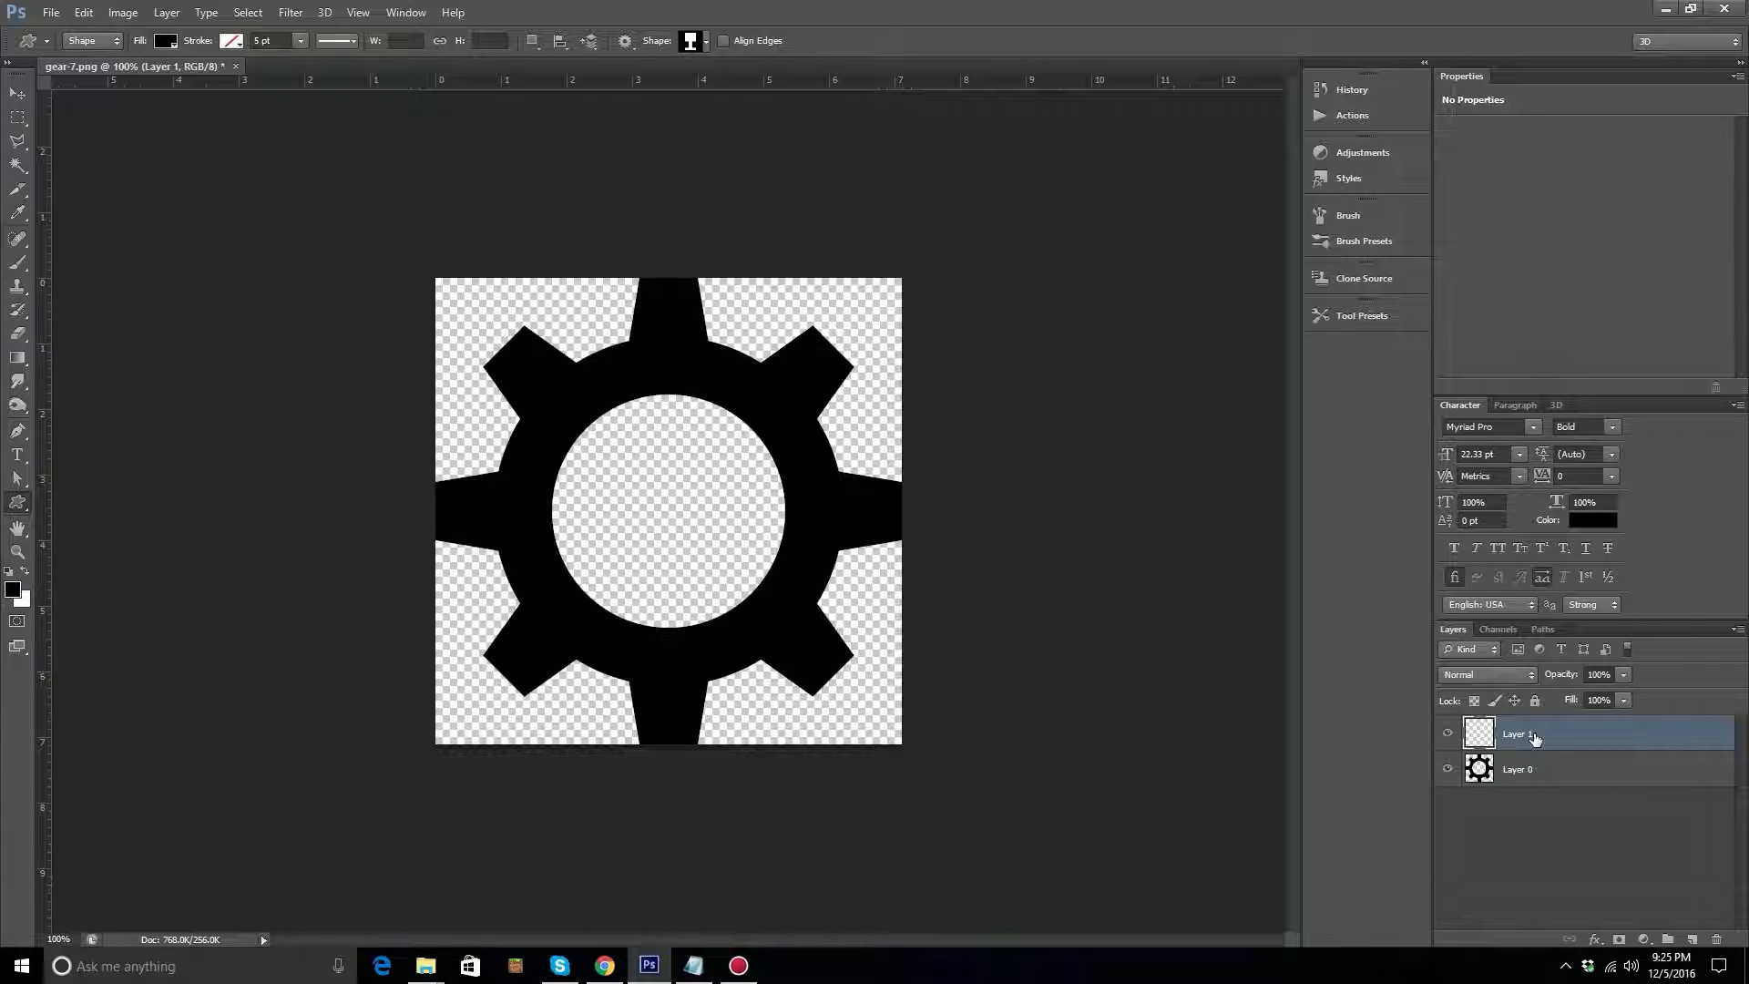
{"action": "key", "text": "alt+BackSpace"}
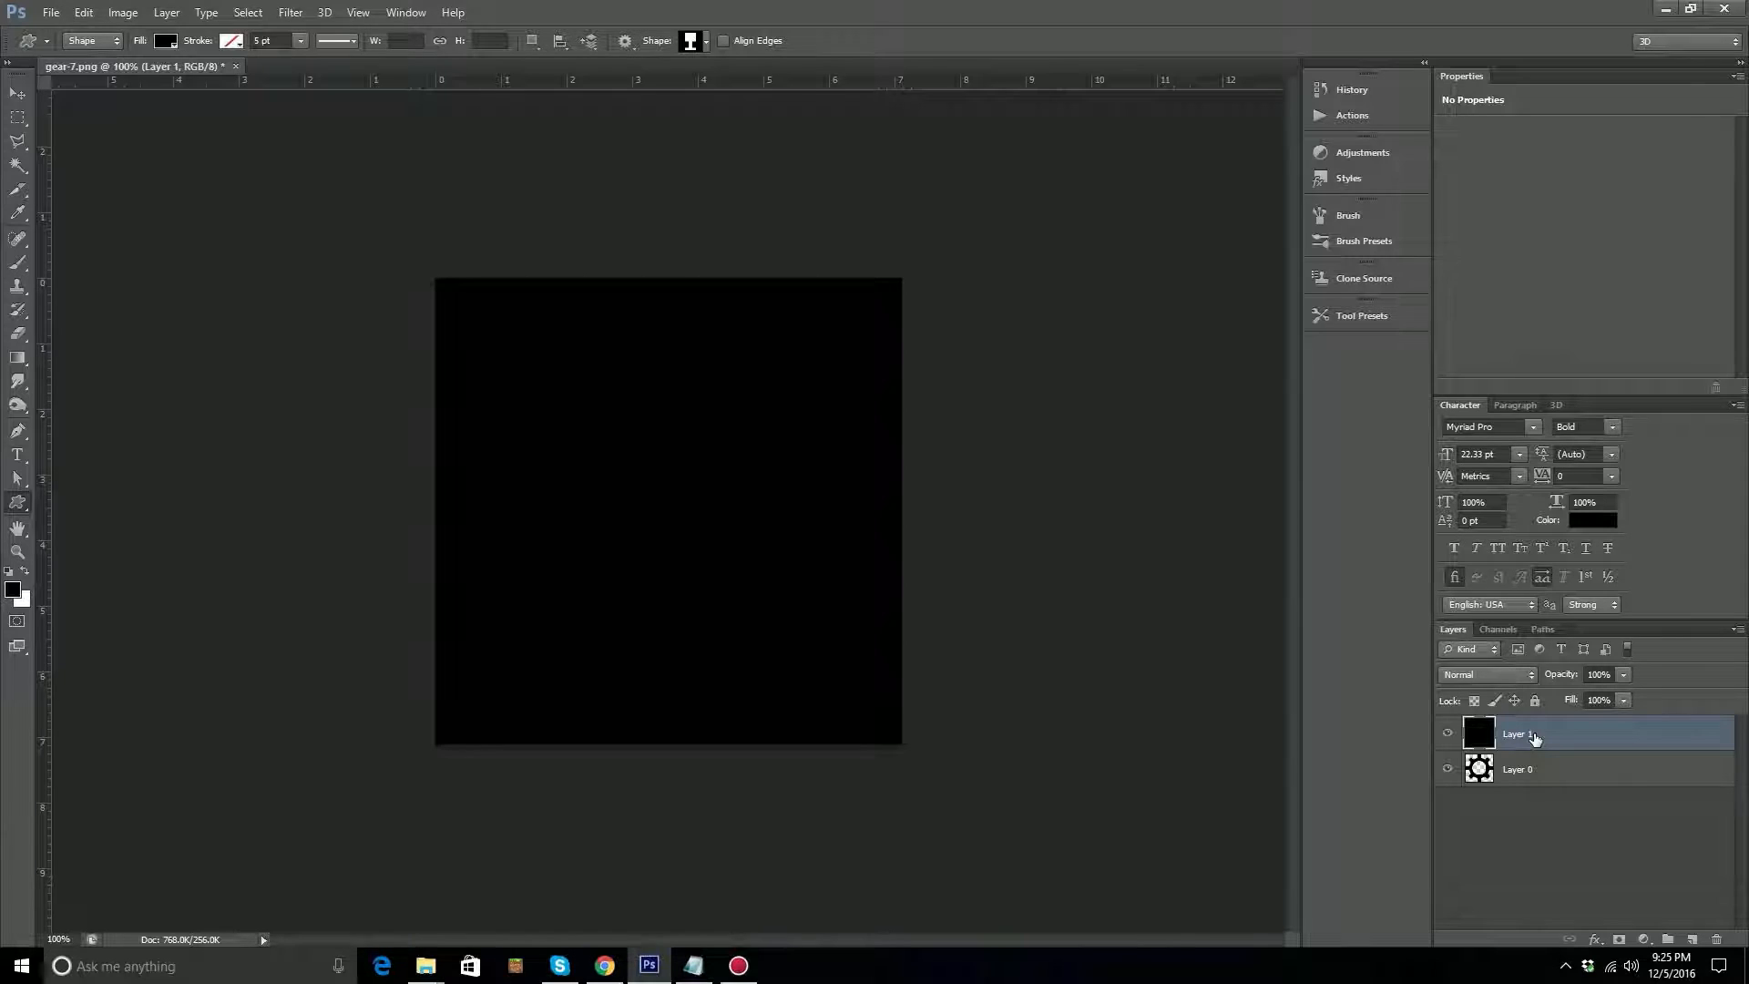
{"action": "key", "text": "ctrl+BackSpace"}
{"action": "key", "text": "ctrl+bracketleft"}
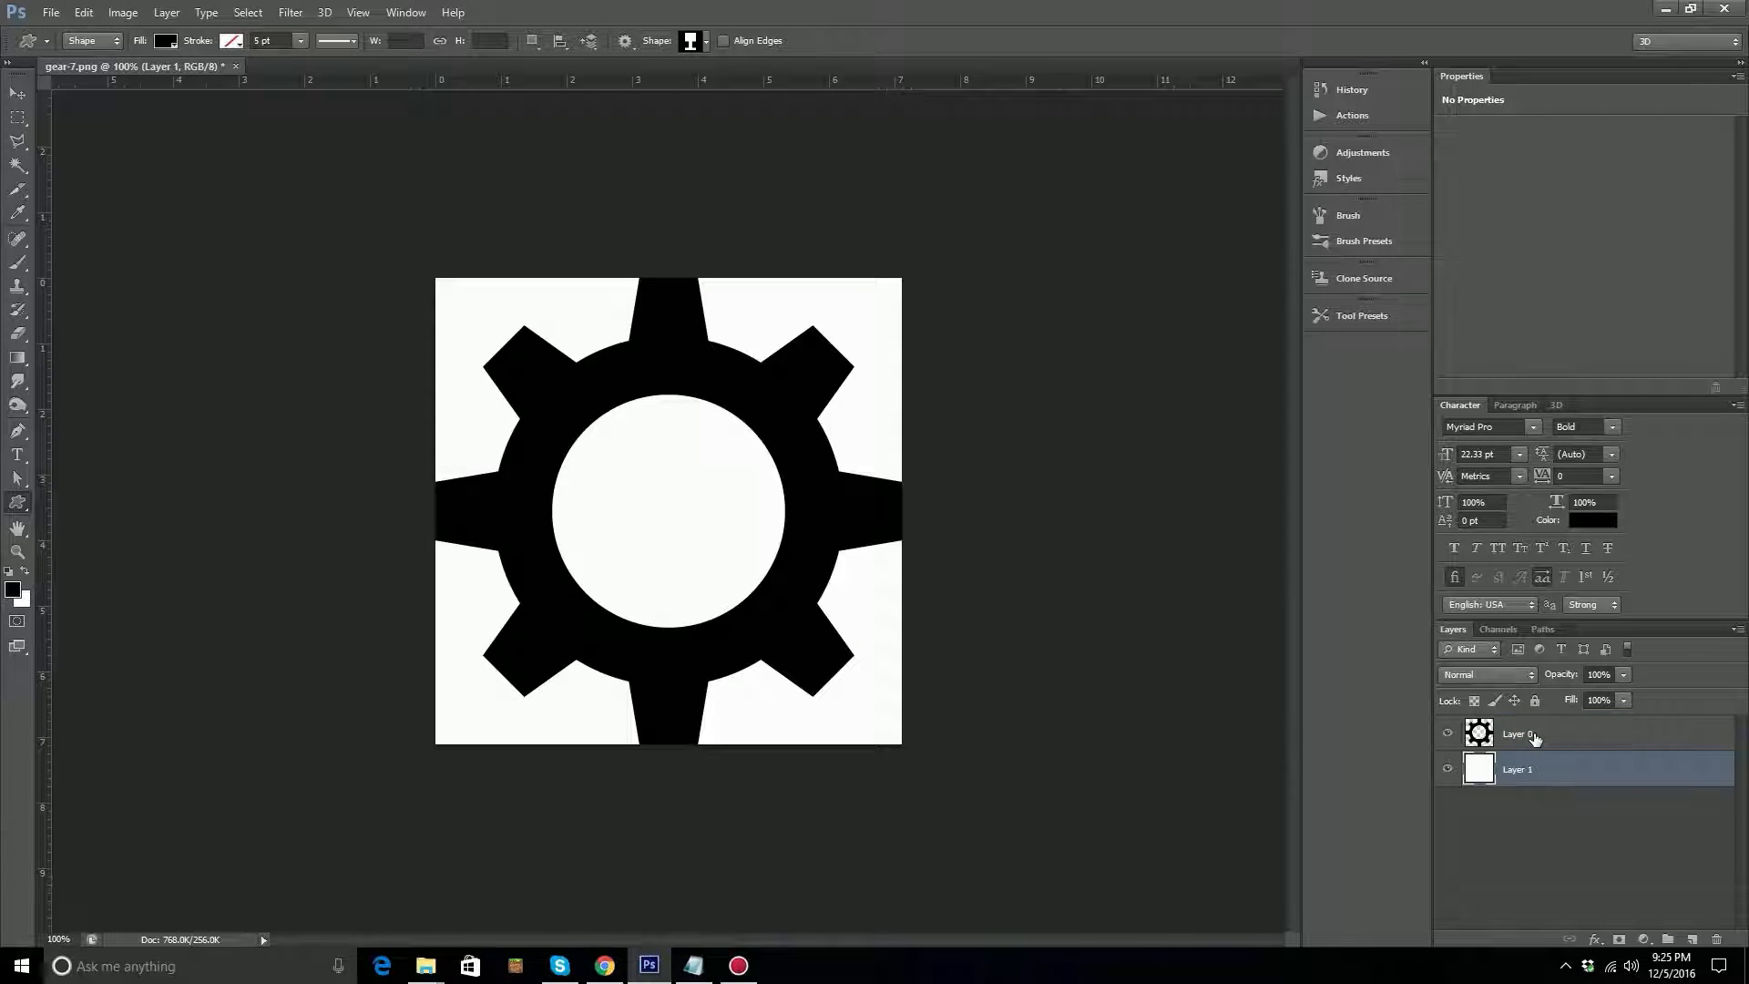
Enlarge the canvas to 10 by 10 inches and fill the background layer with white again to cover it.
{"action": "left_click", "coordinate": [206, 12]}
{"action": "mouse_move", "coordinate": [168, 15]}
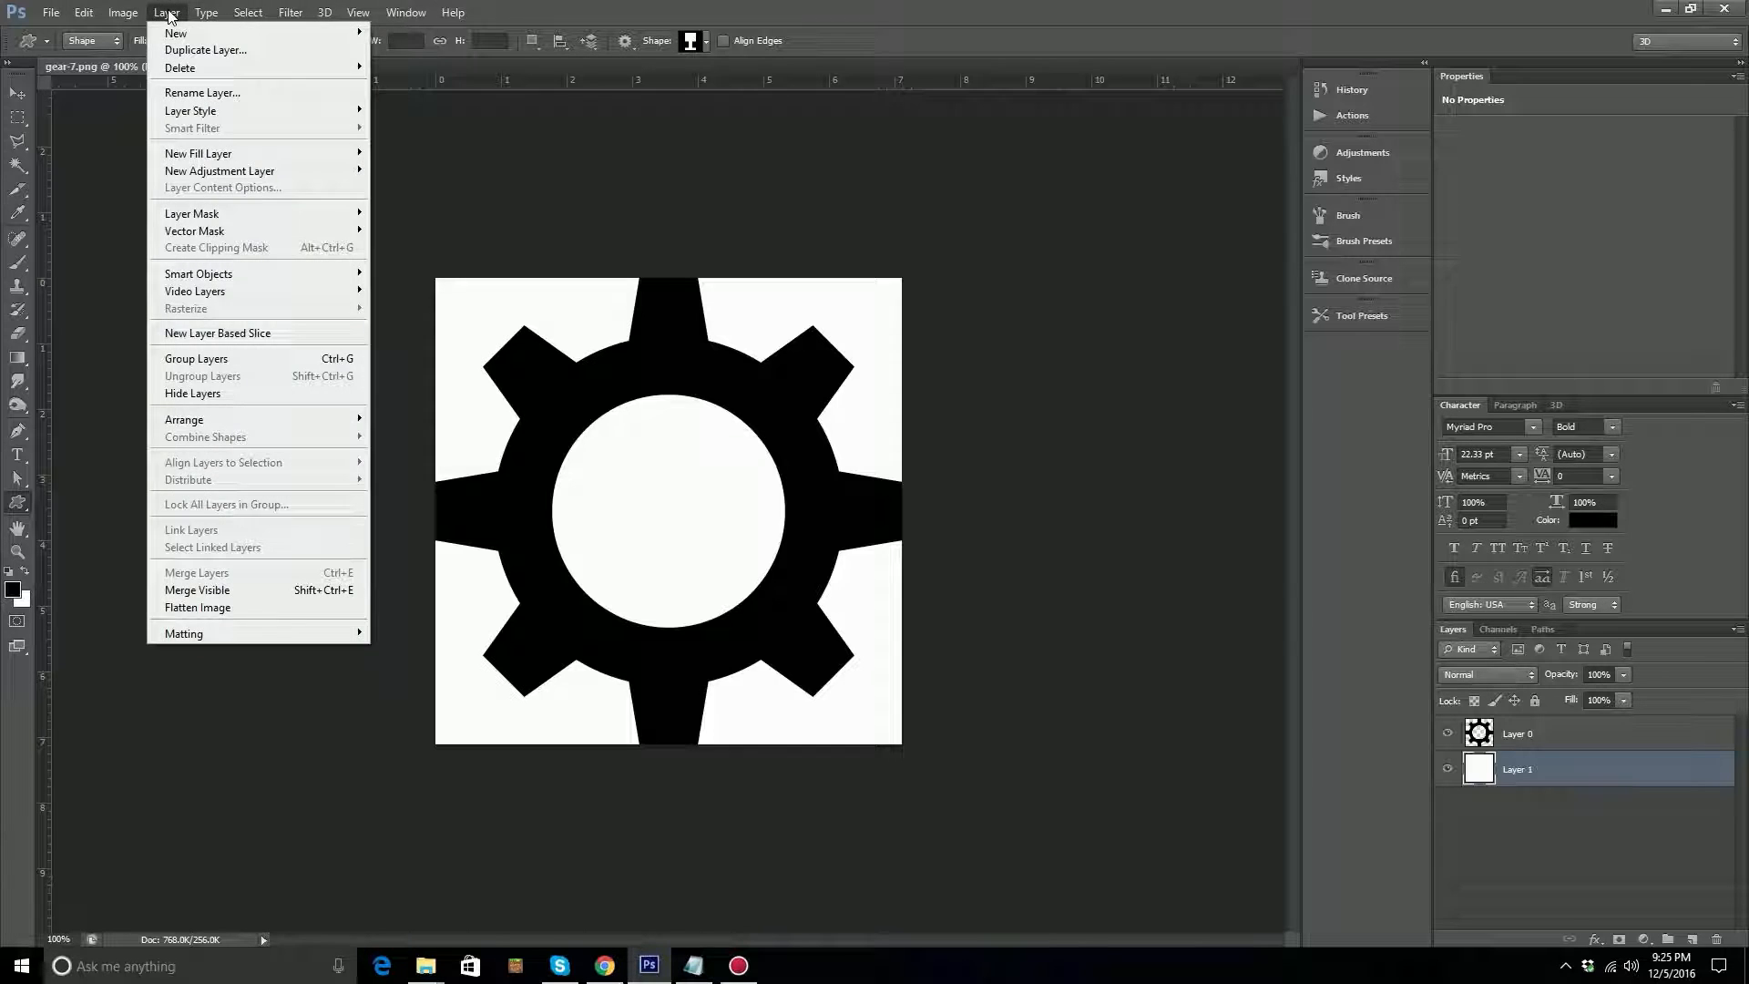
{"action": "left_click", "coordinate": [175, 162]}
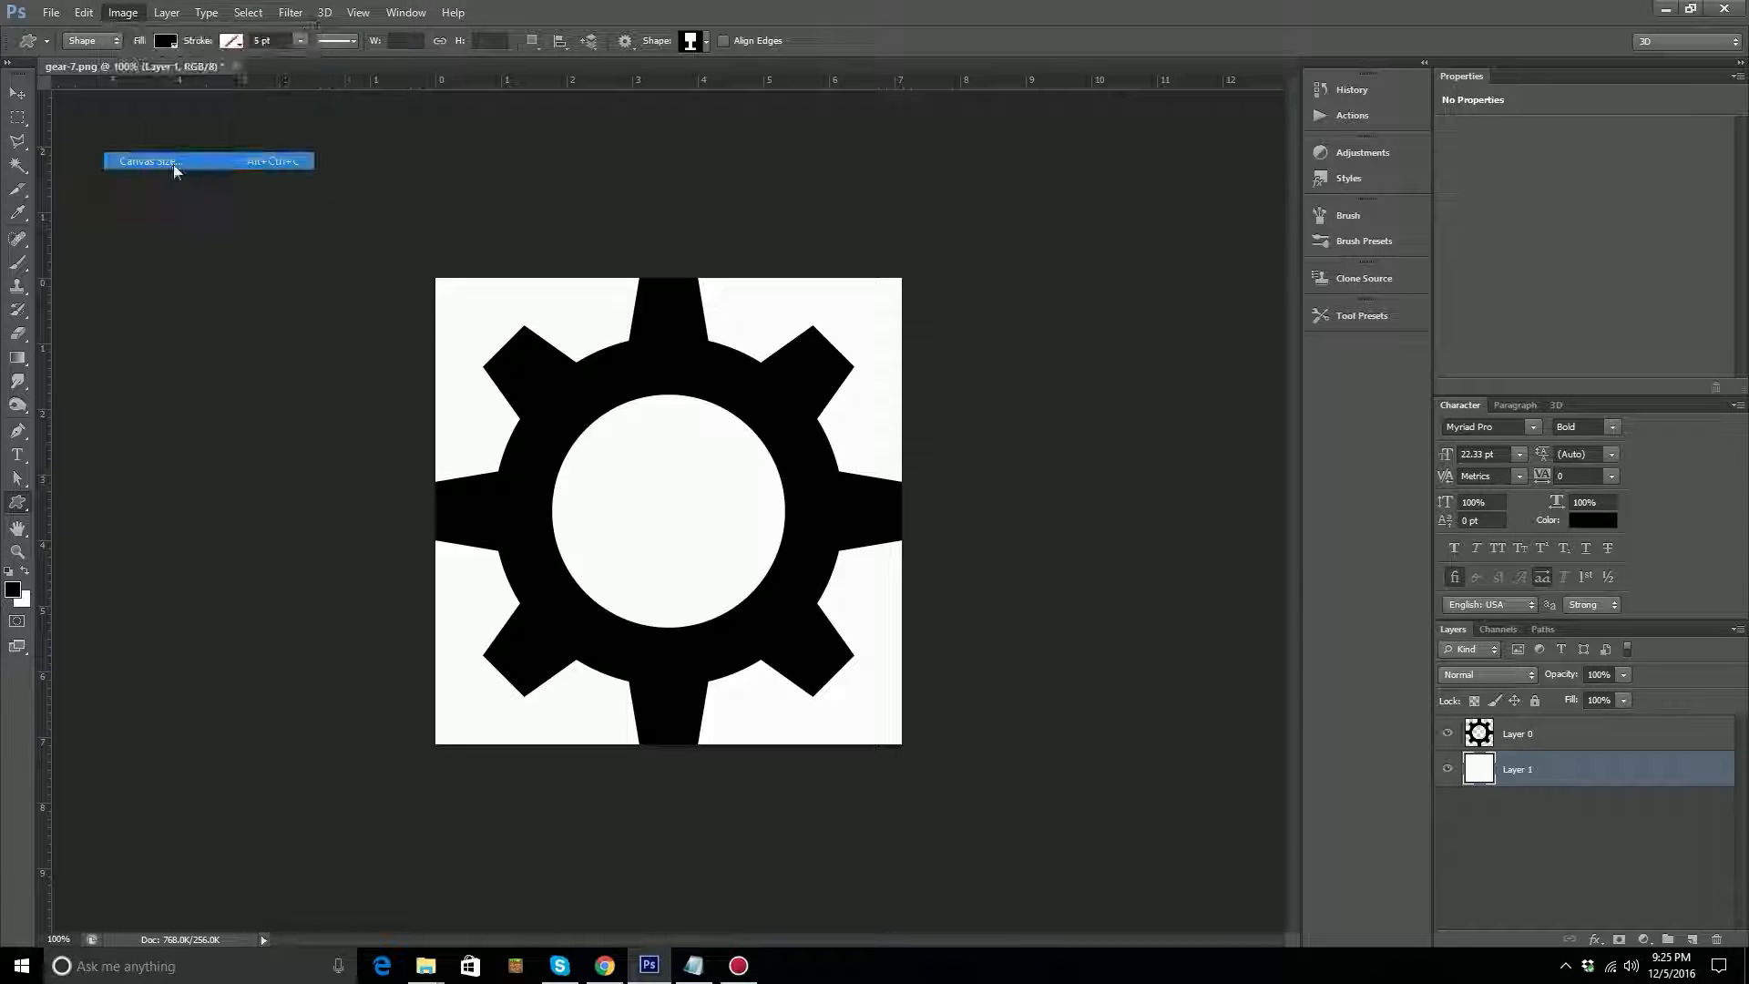
{"action": "left_click_drag", "start_coordinate": [877, 338], "coordinate": [797, 339]}
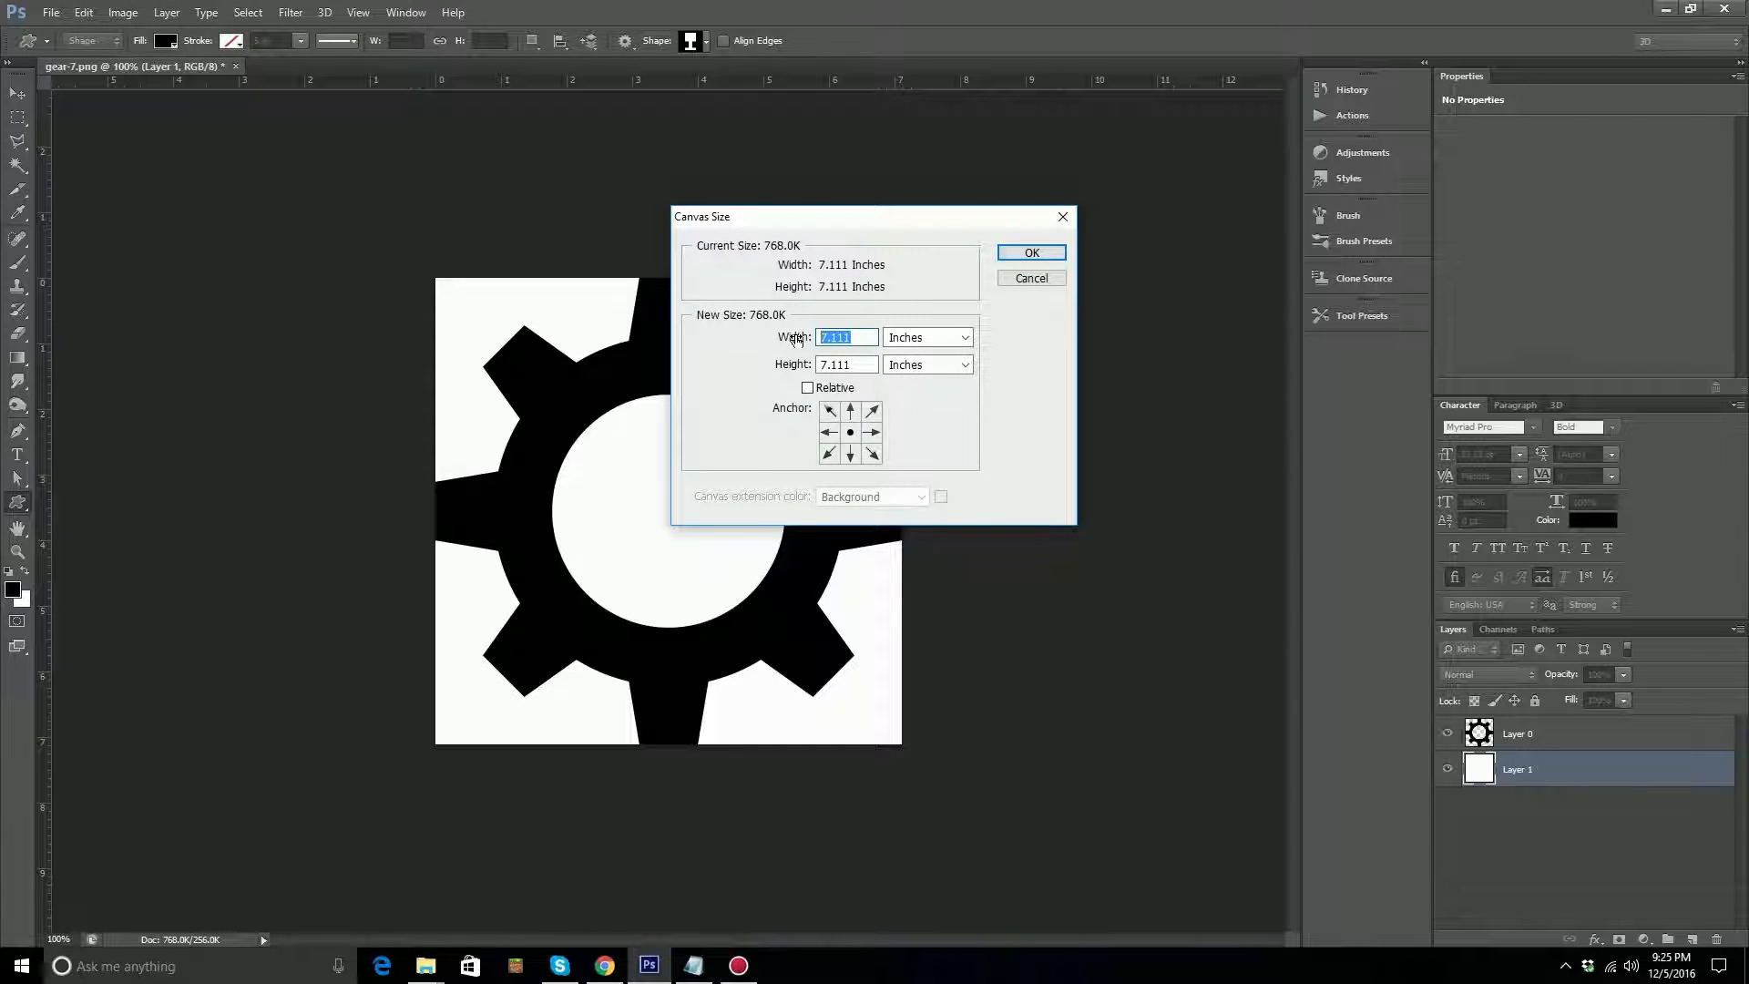
{"action": "type", "text": "10"}
{"action": "key", "text": "Tab"}
{"action": "key", "text": "Tab"}
{"action": "type", "text": "10"}
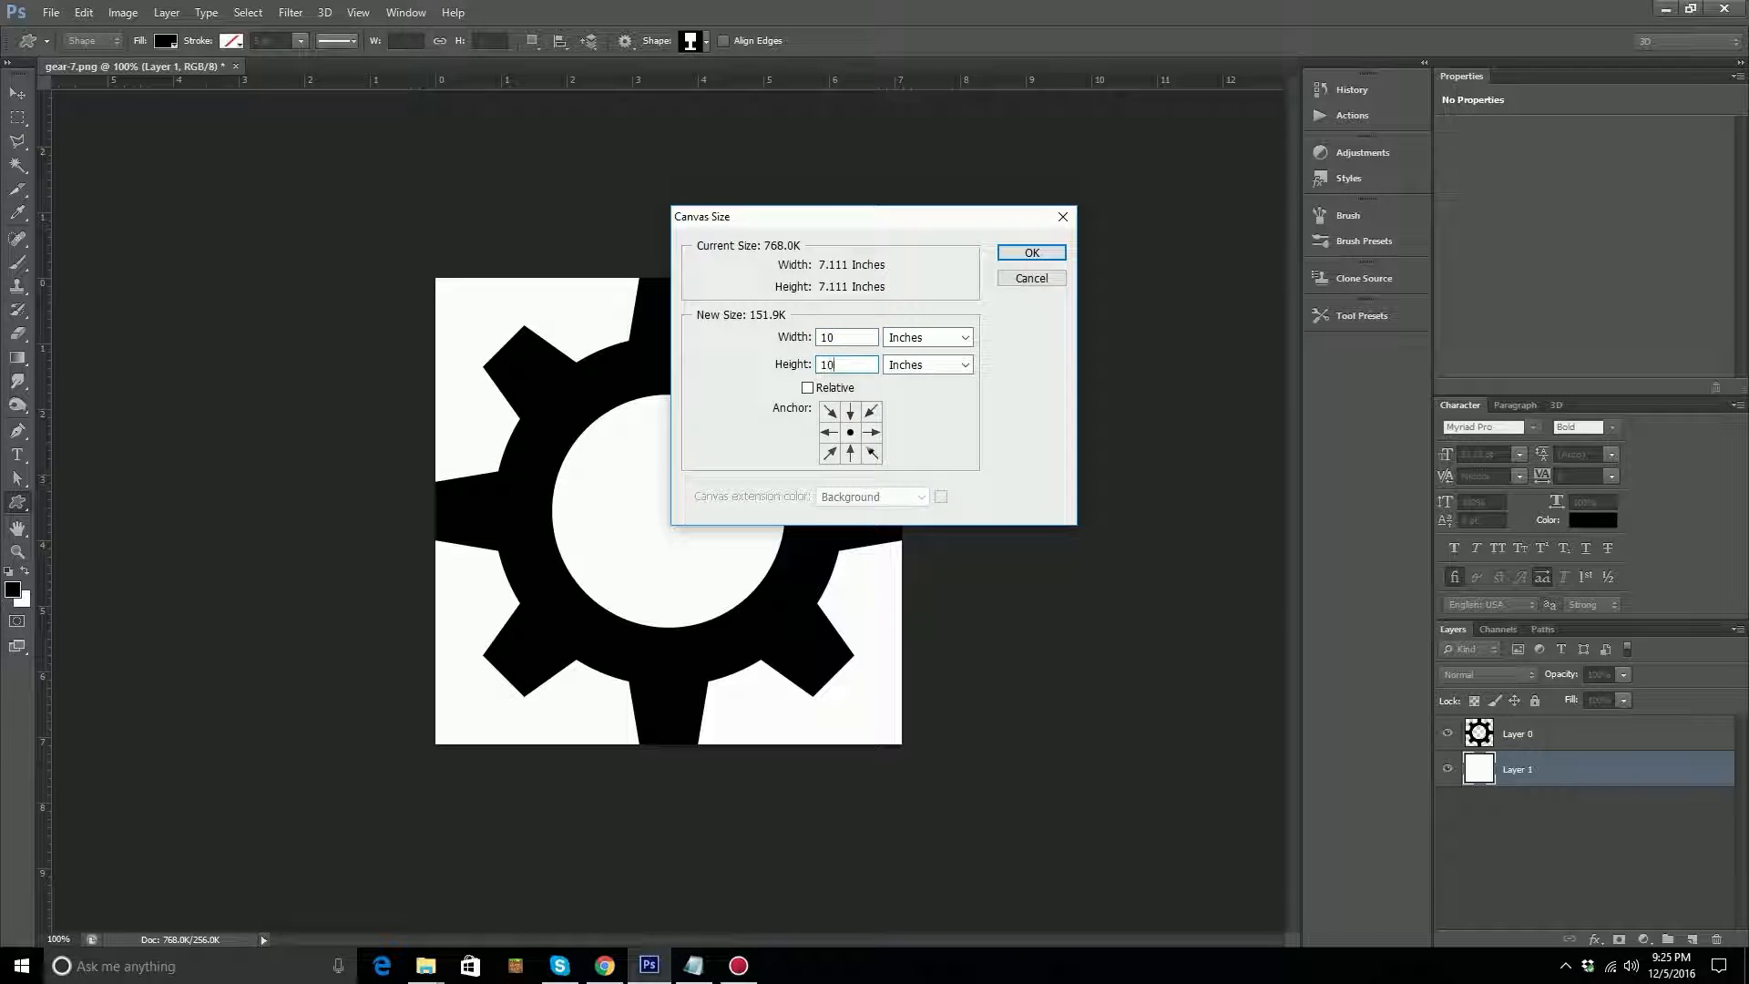
{"action": "key", "text": "Return"}
{"action": "key", "text": "alt+BackSpace"}
{"action": "key", "text": "ctrl+BackSpace"}
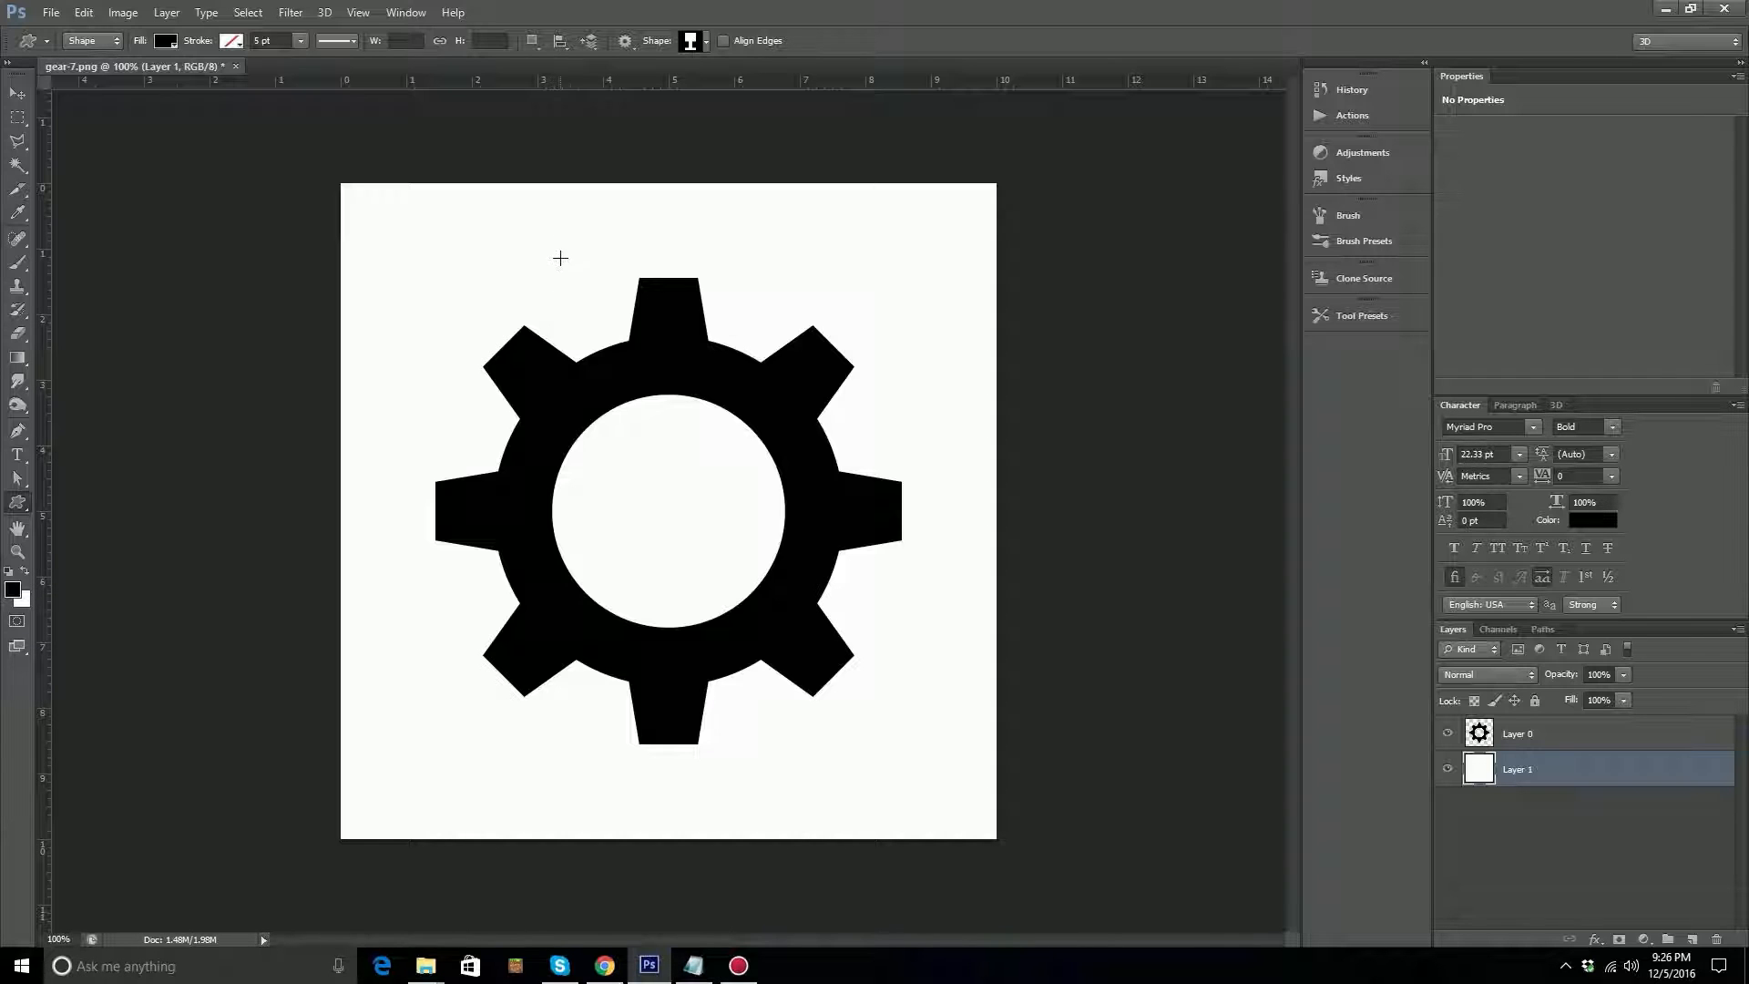
Look through the shape stacking order and path alignment options of the Custom Shape Tool.
{"action": "left_click", "coordinate": [593, 47]}
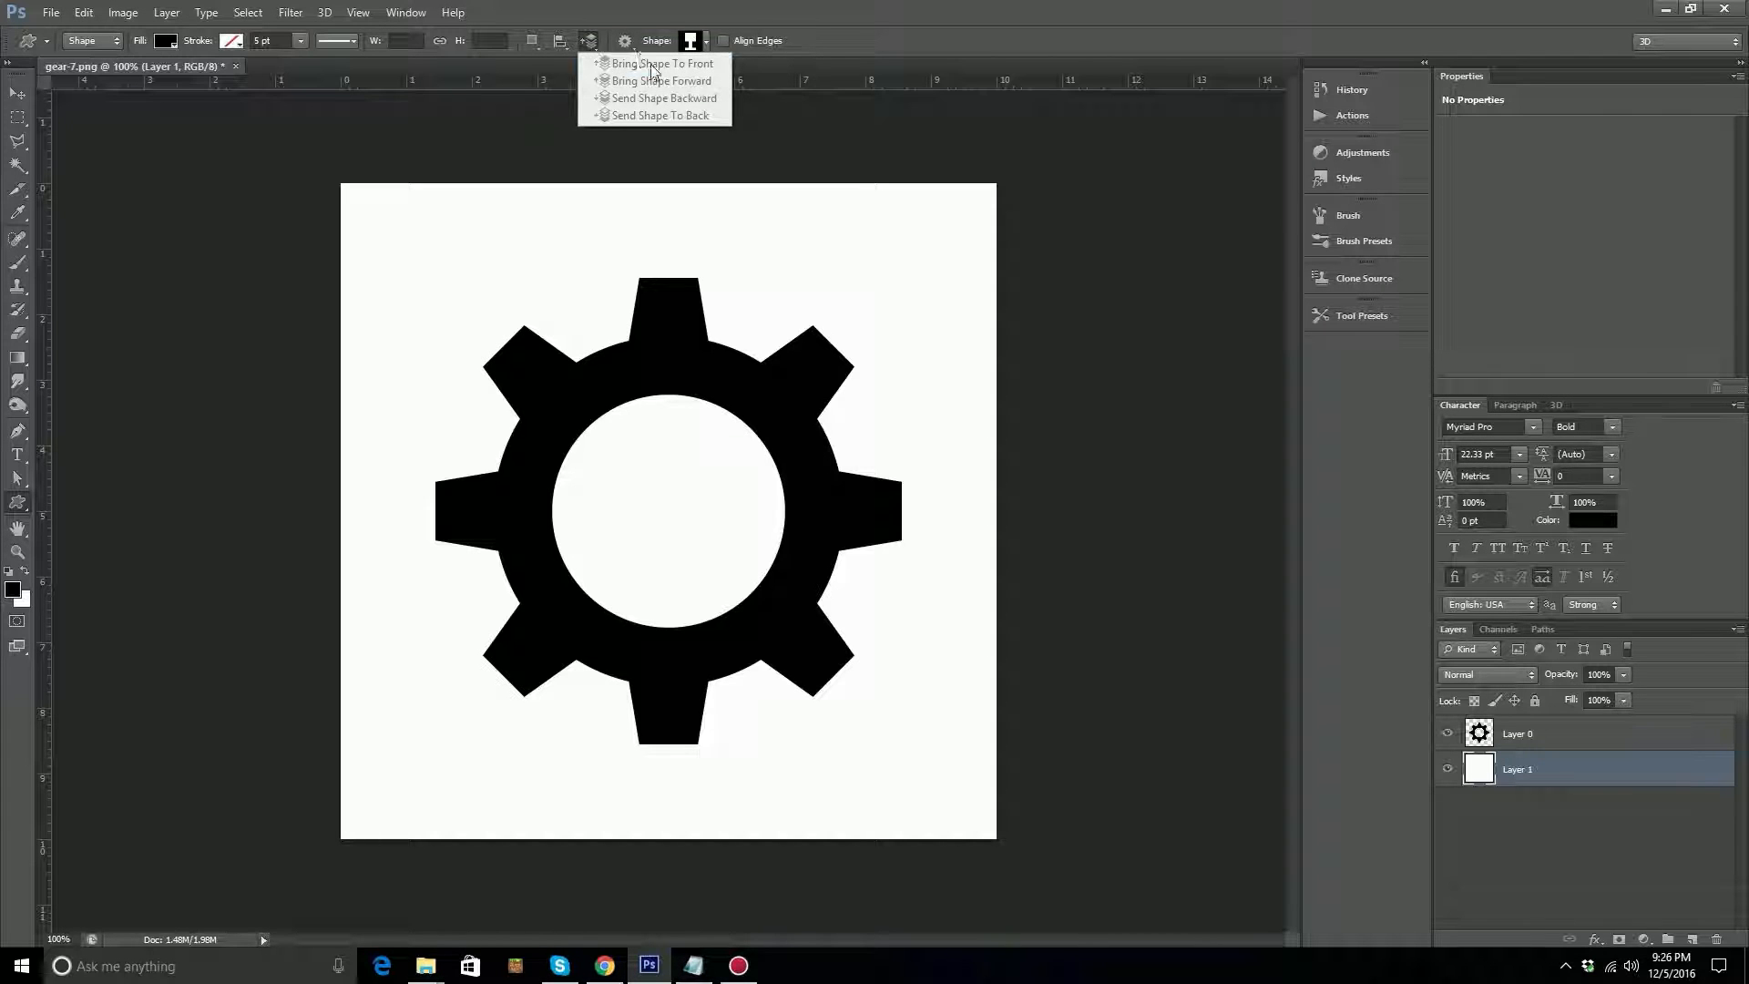
{"action": "left_click", "coordinate": [566, 51]}
{"action": "left_click", "coordinate": [567, 50]}
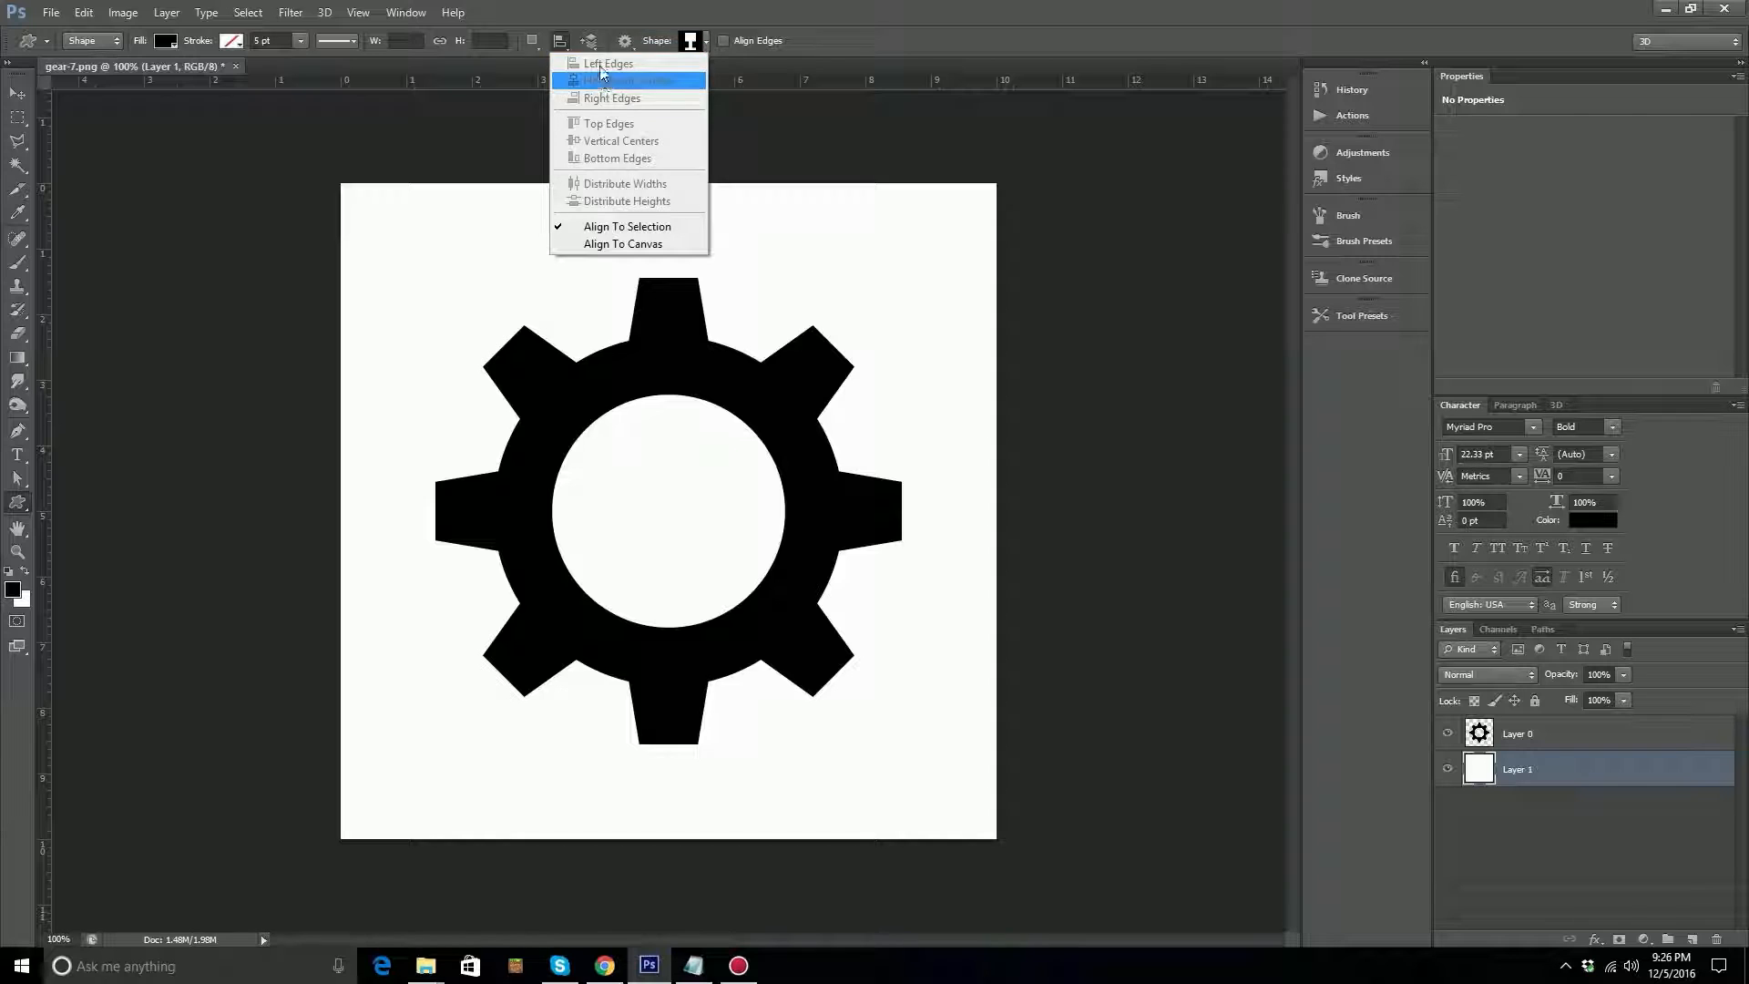
{"action": "left_click", "coordinate": [592, 47]}
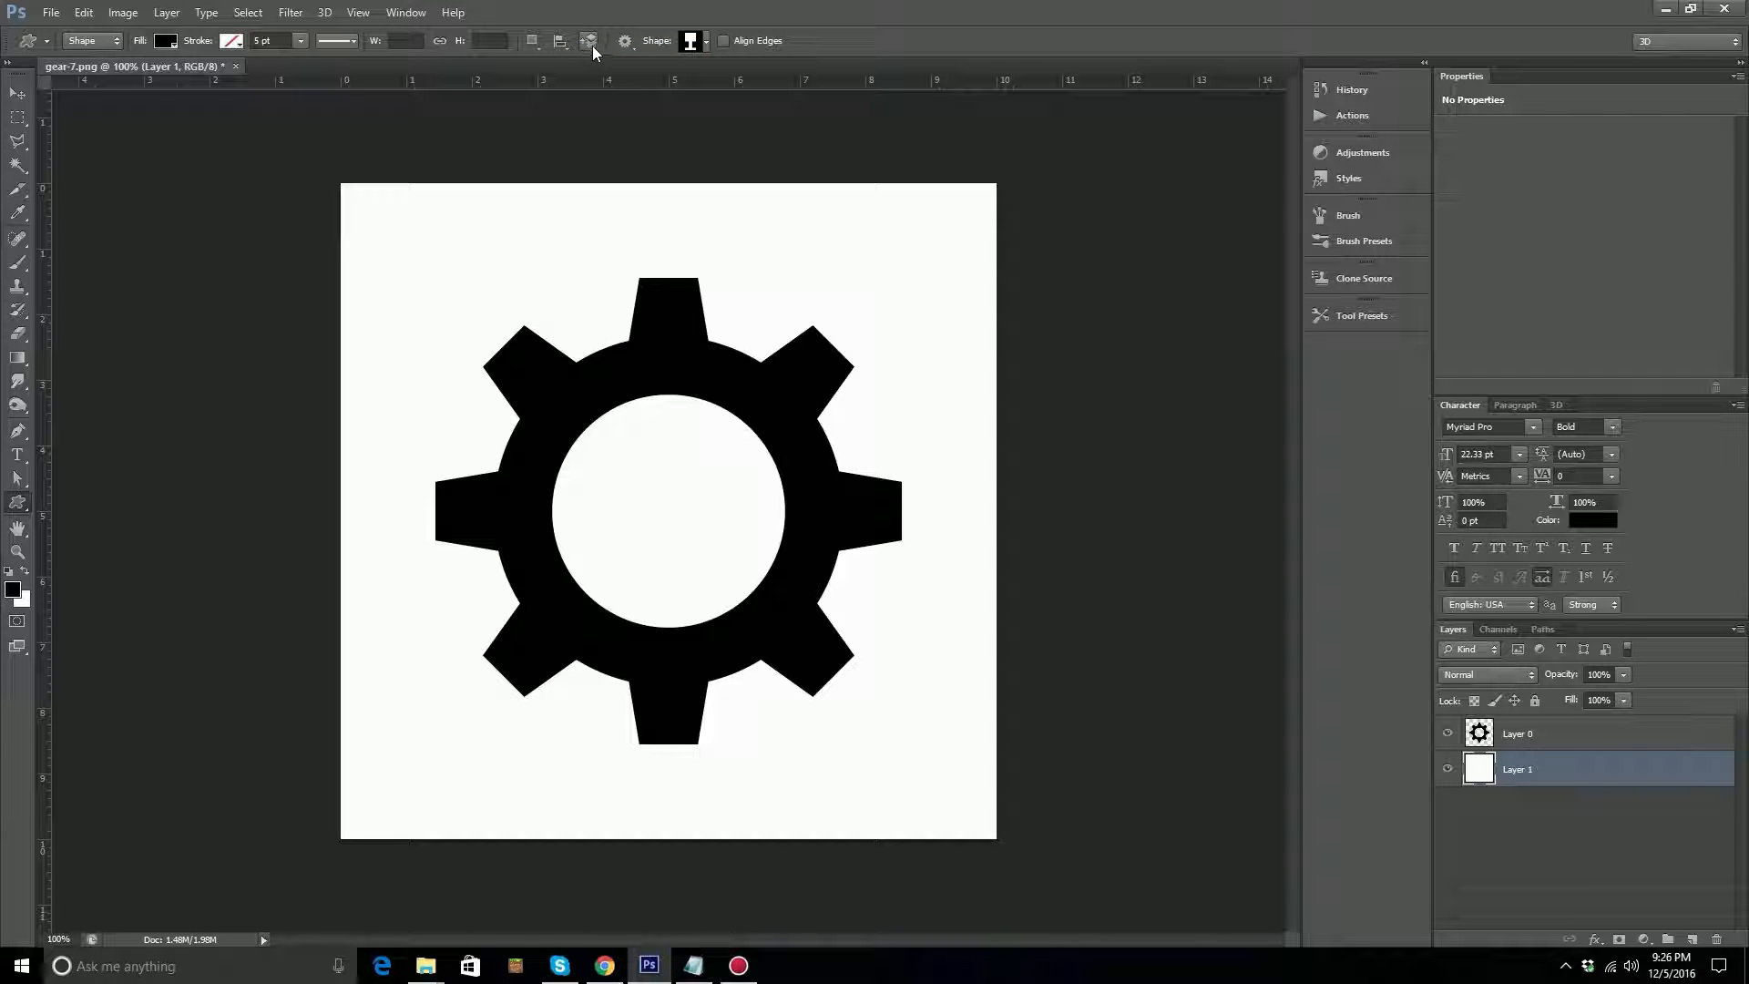
{"action": "left_click", "coordinate": [592, 47]}
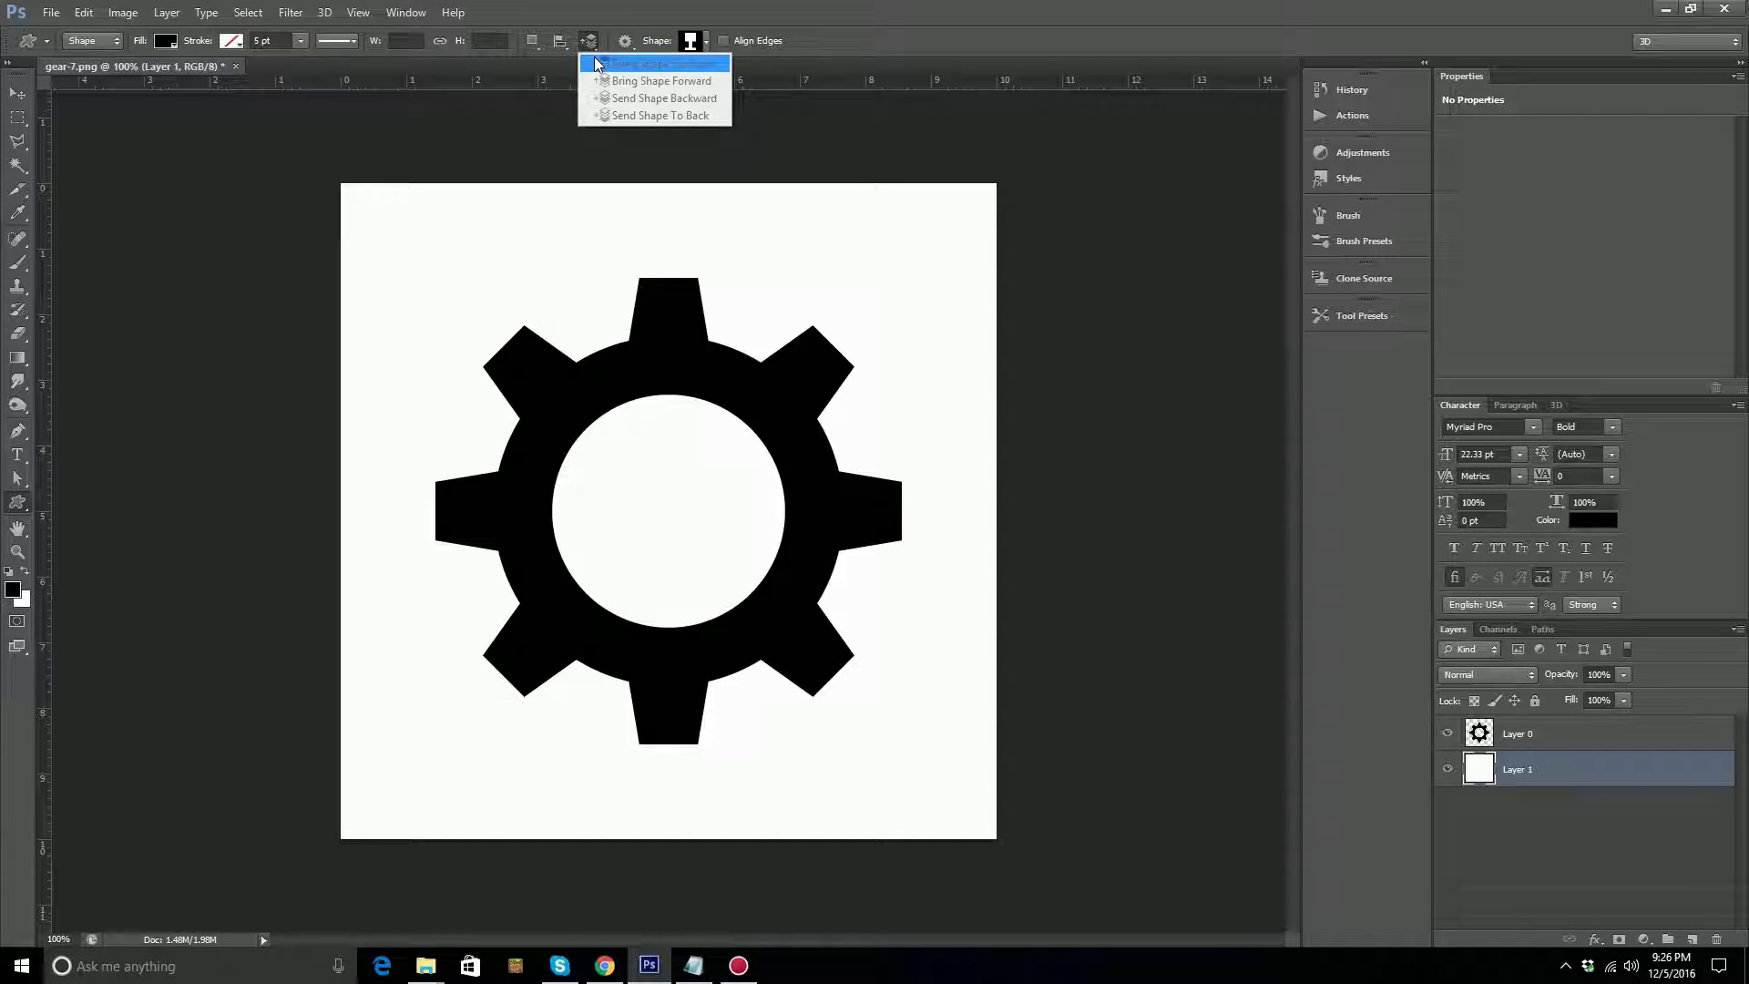
{"action": "left_click", "coordinate": [639, 16]}
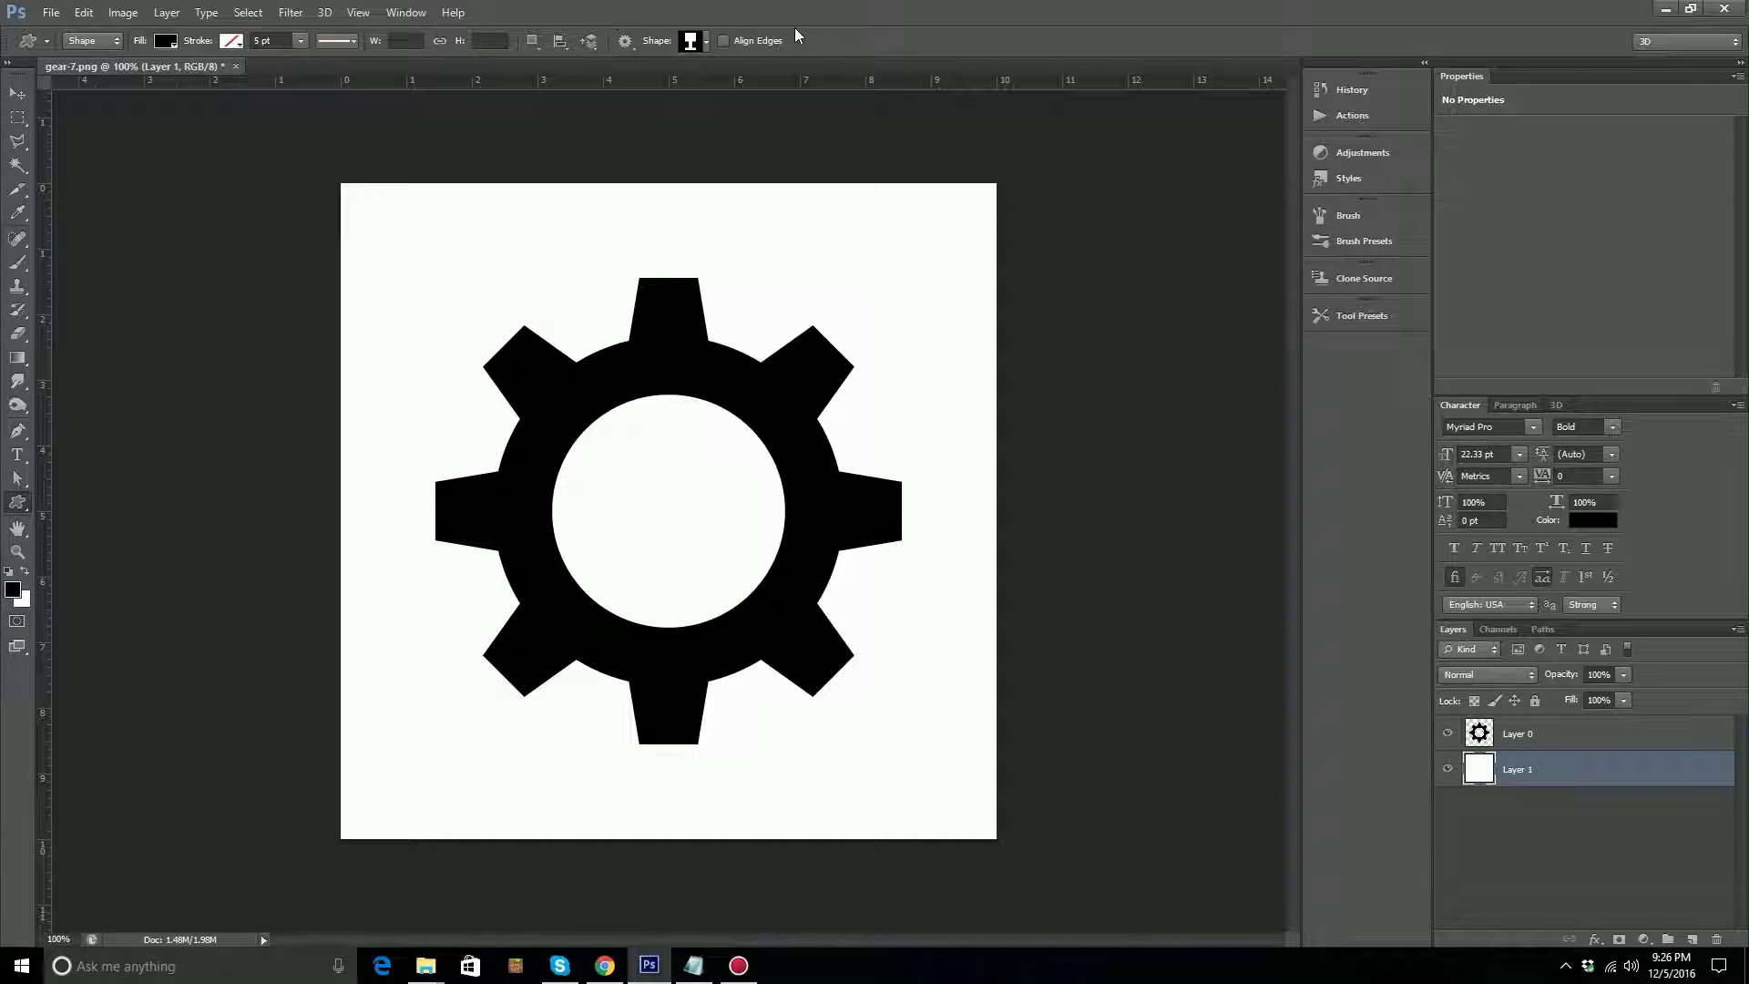
Switch to the Rectangle Tool and review its shape stacking order and path operation options.
{"action": "right_click", "coordinate": [17, 502]}
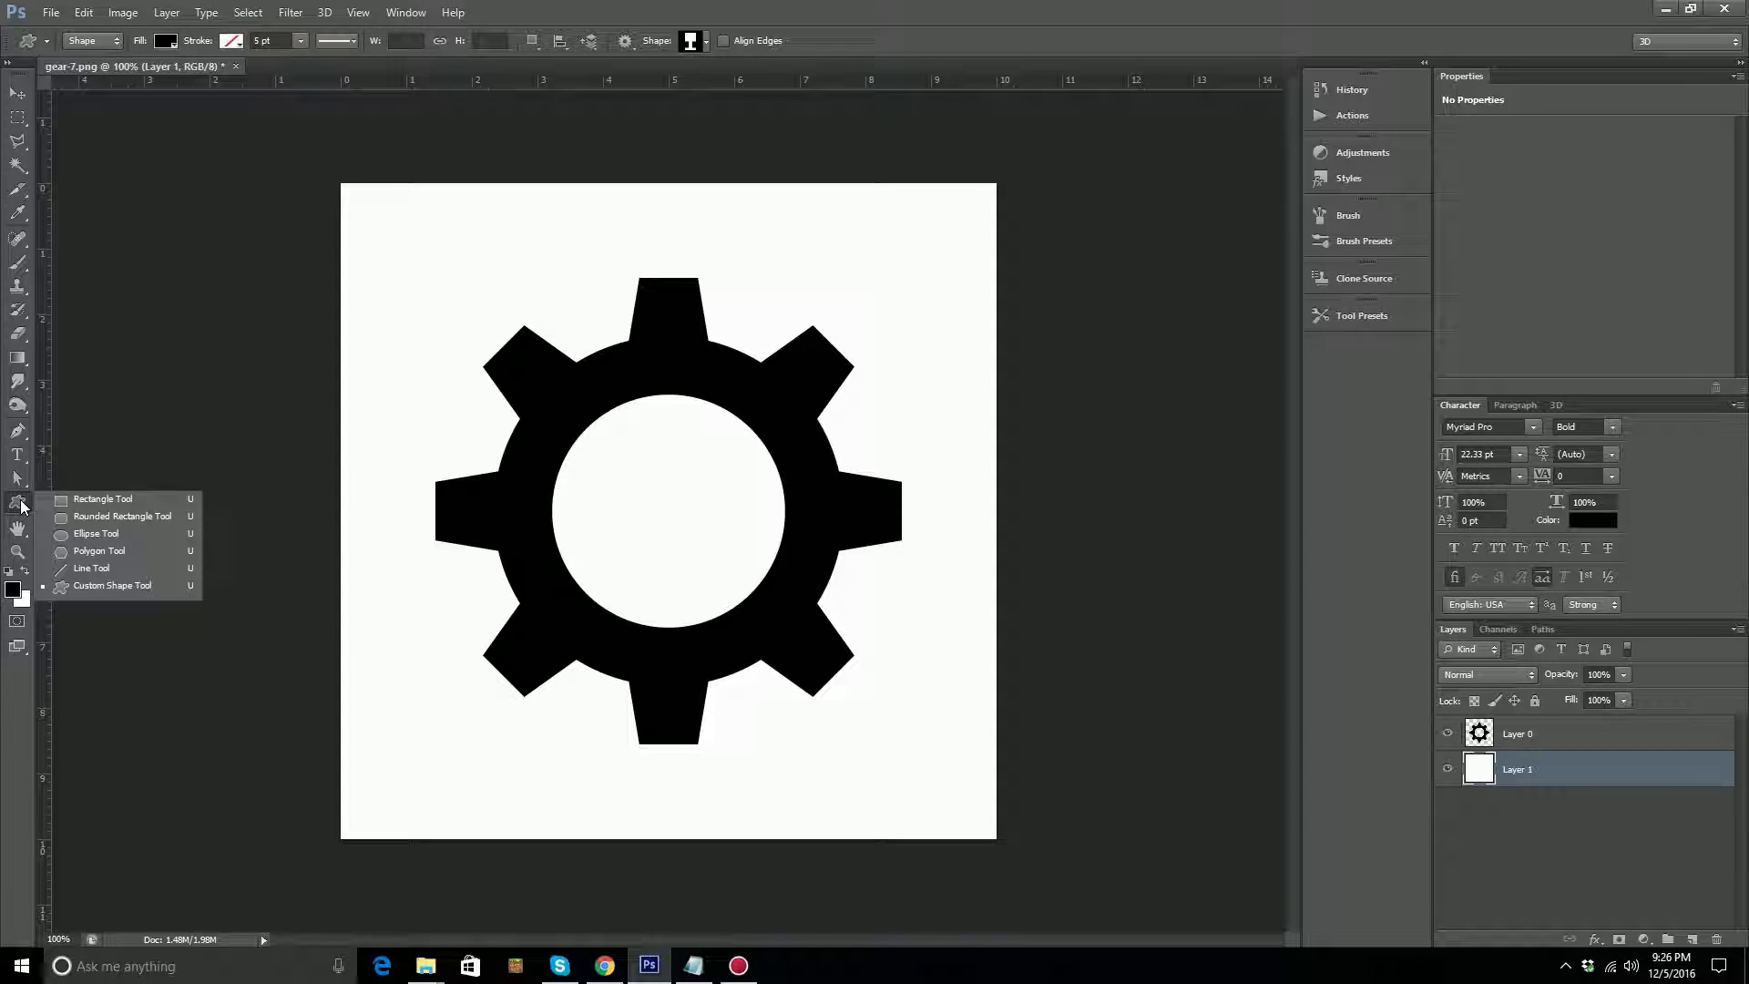
{"action": "left_click", "coordinate": [68, 504]}
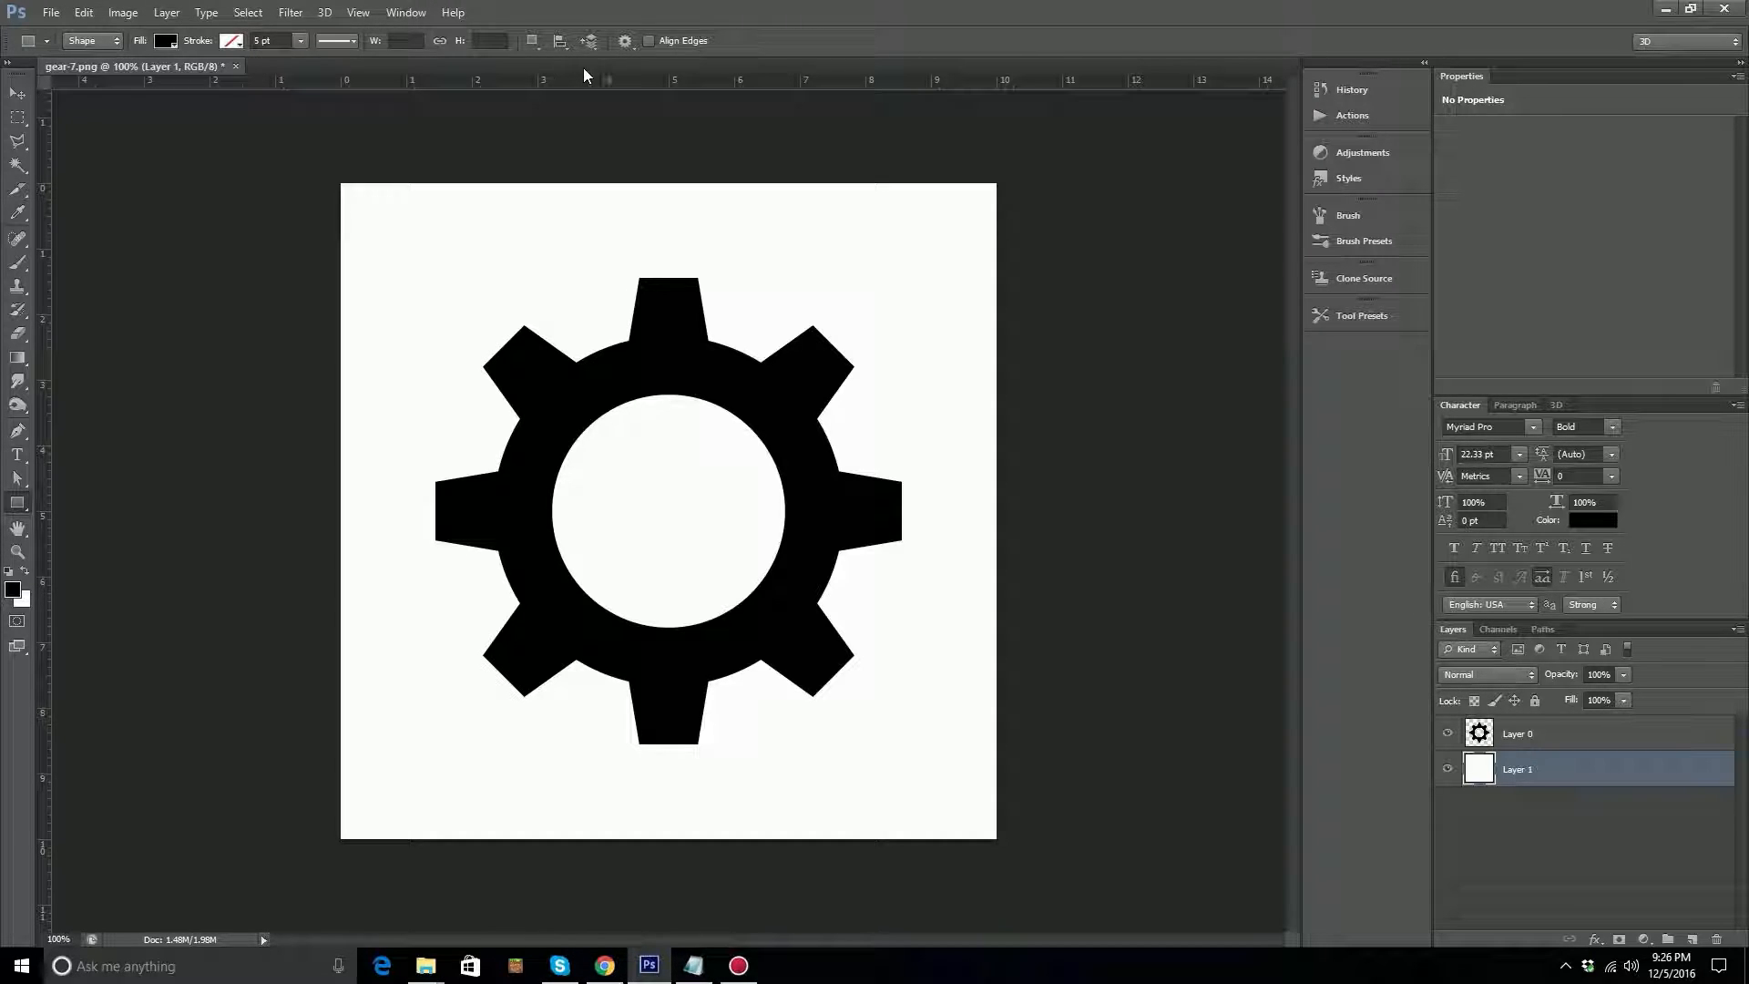
{"action": "left_click", "coordinate": [592, 43]}
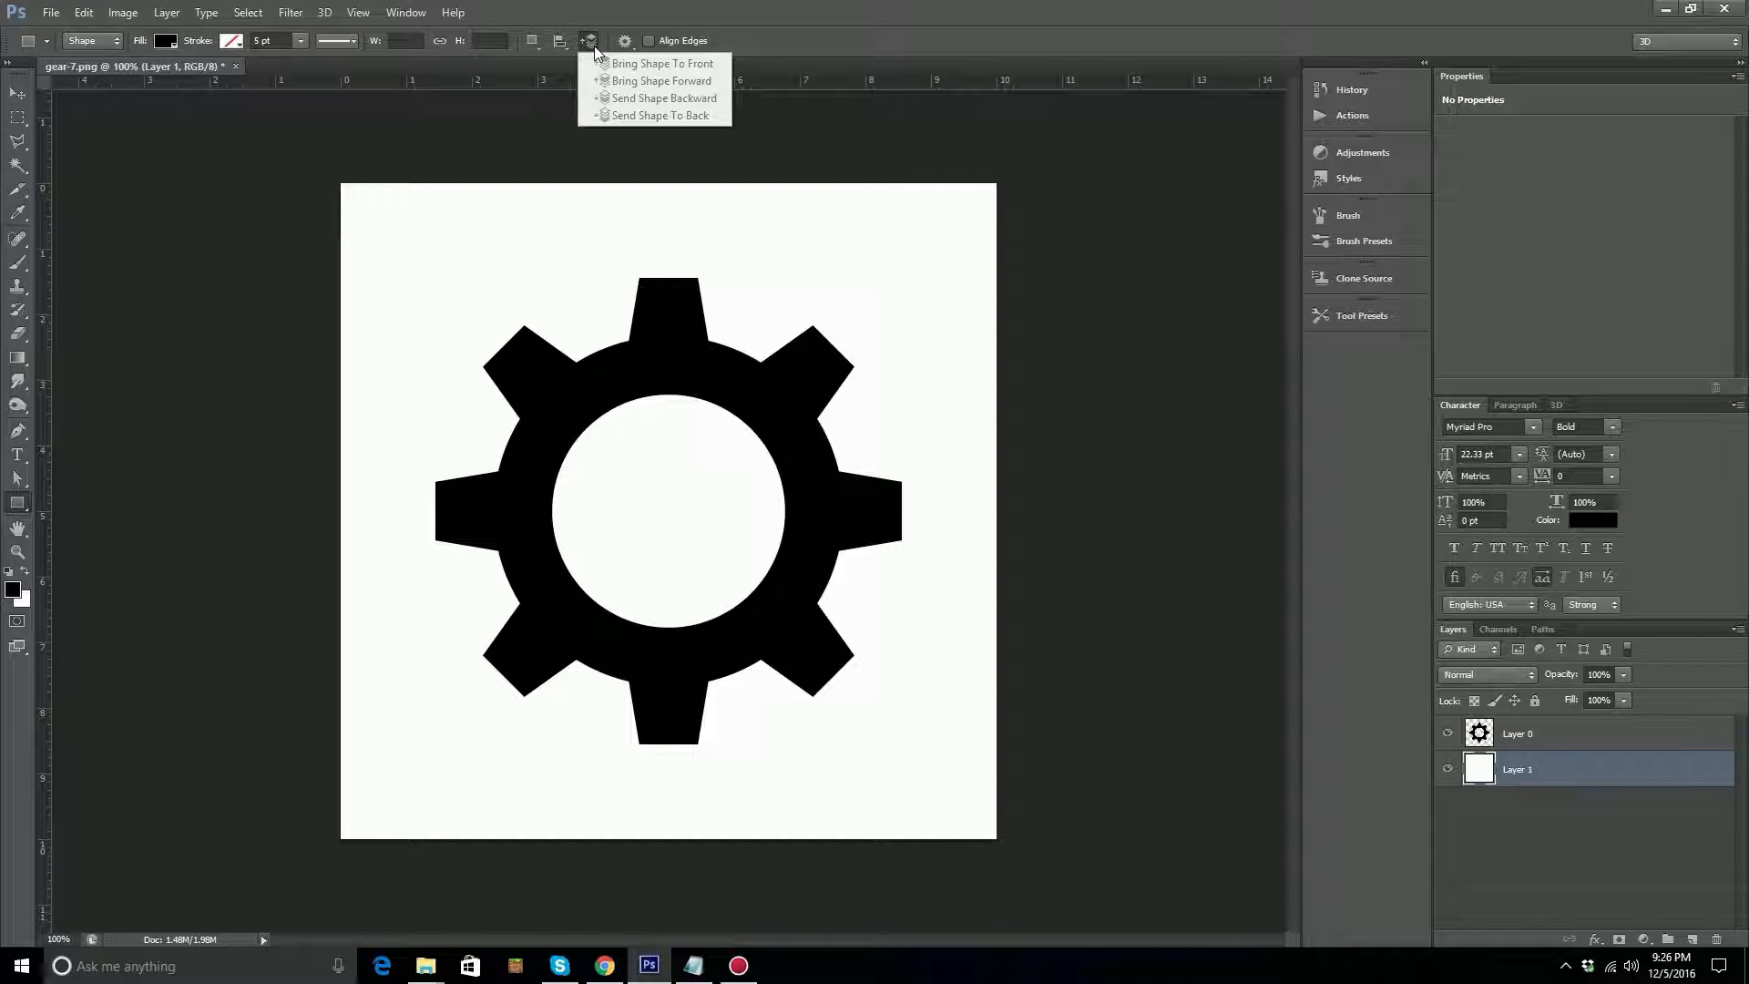
{"action": "left_click", "coordinate": [530, 49]}
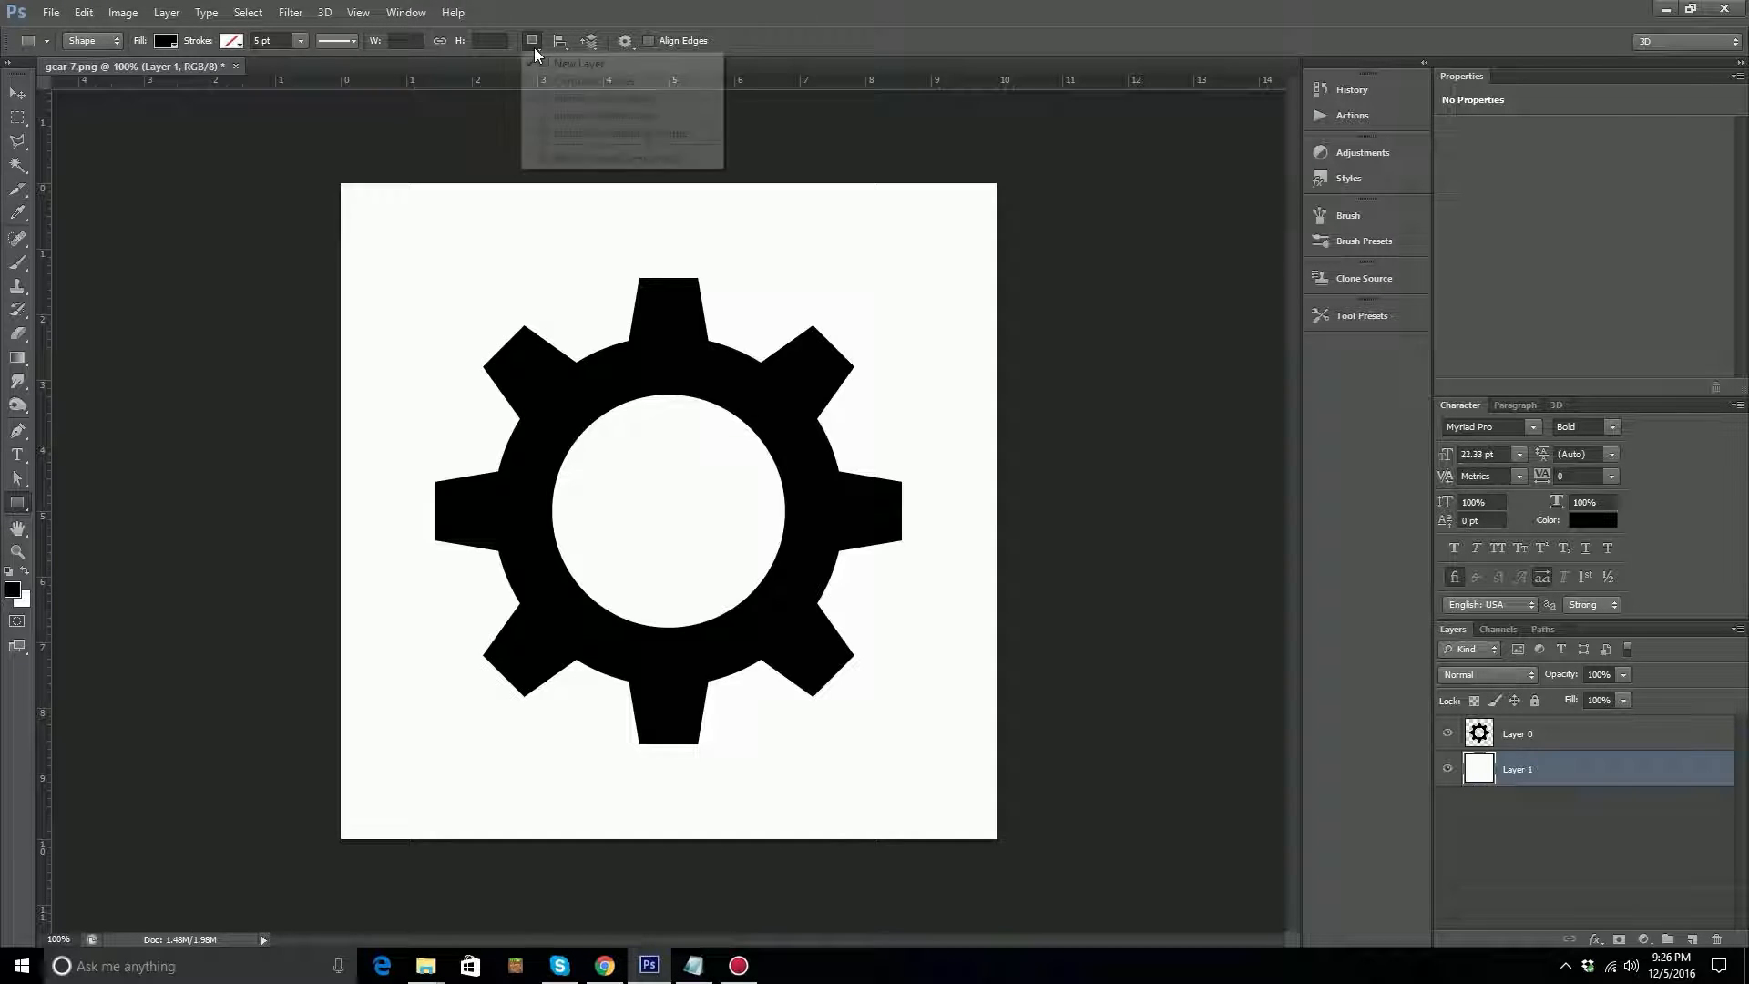
{"action": "left_click", "coordinate": [533, 44]}
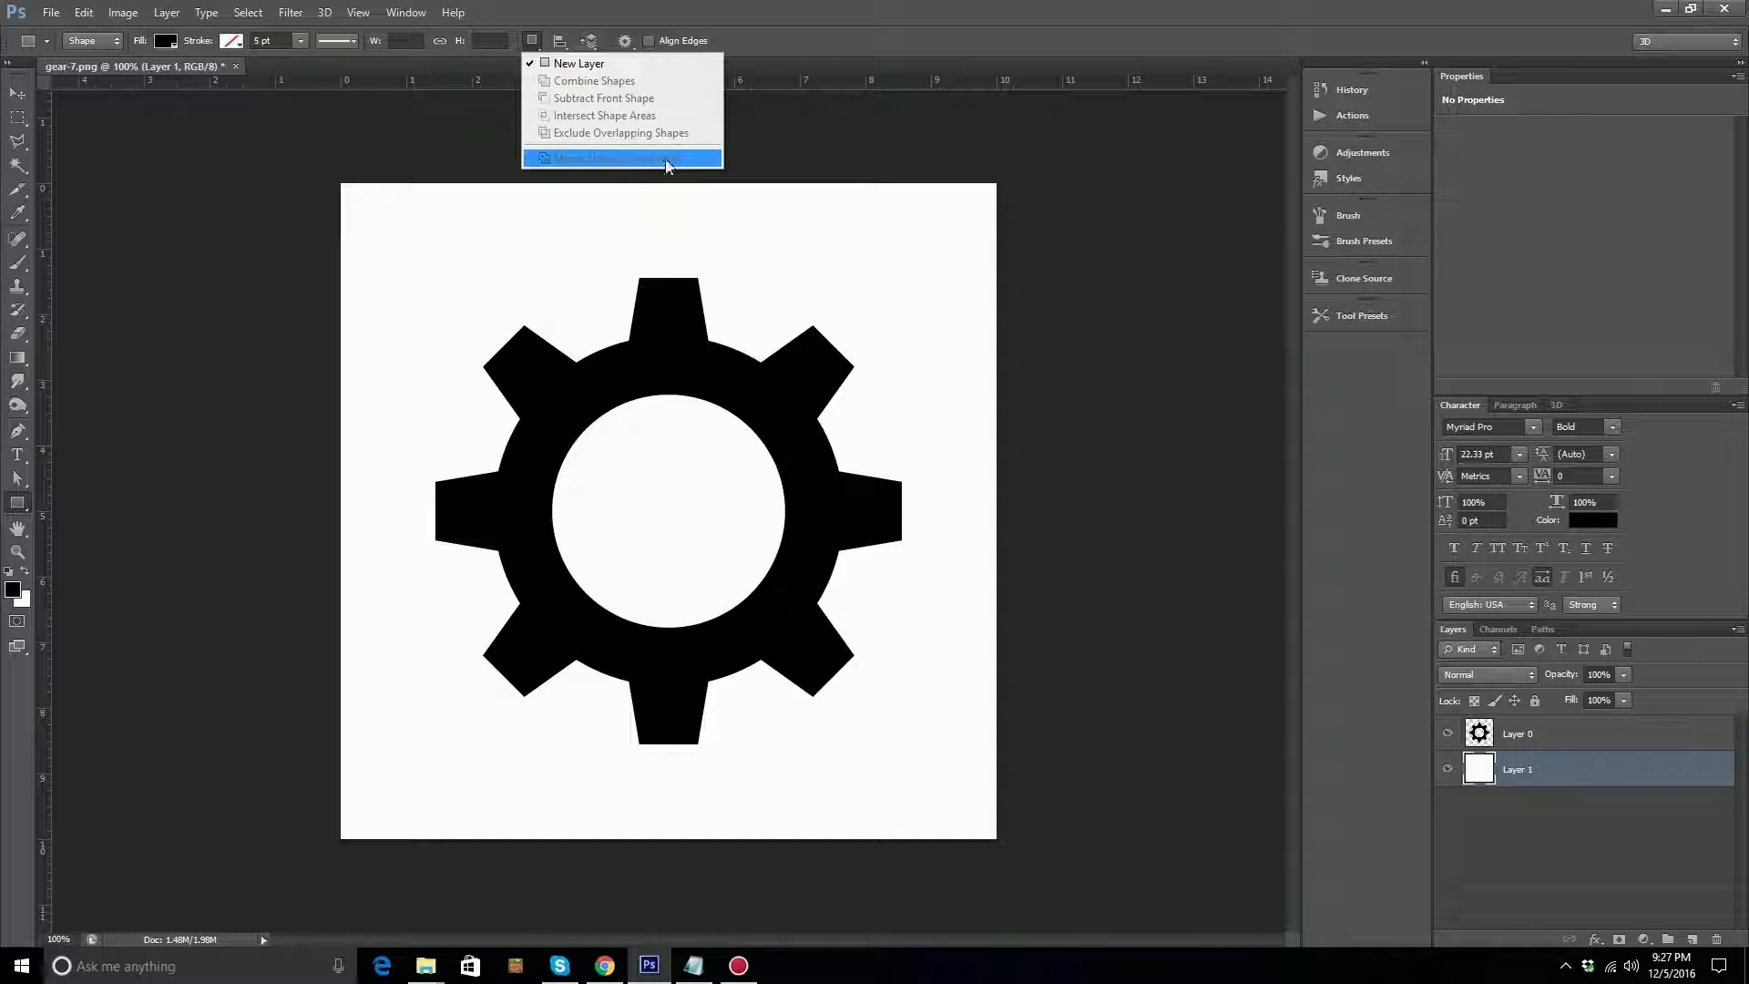
{"action": "left_click", "coordinate": [765, 37]}
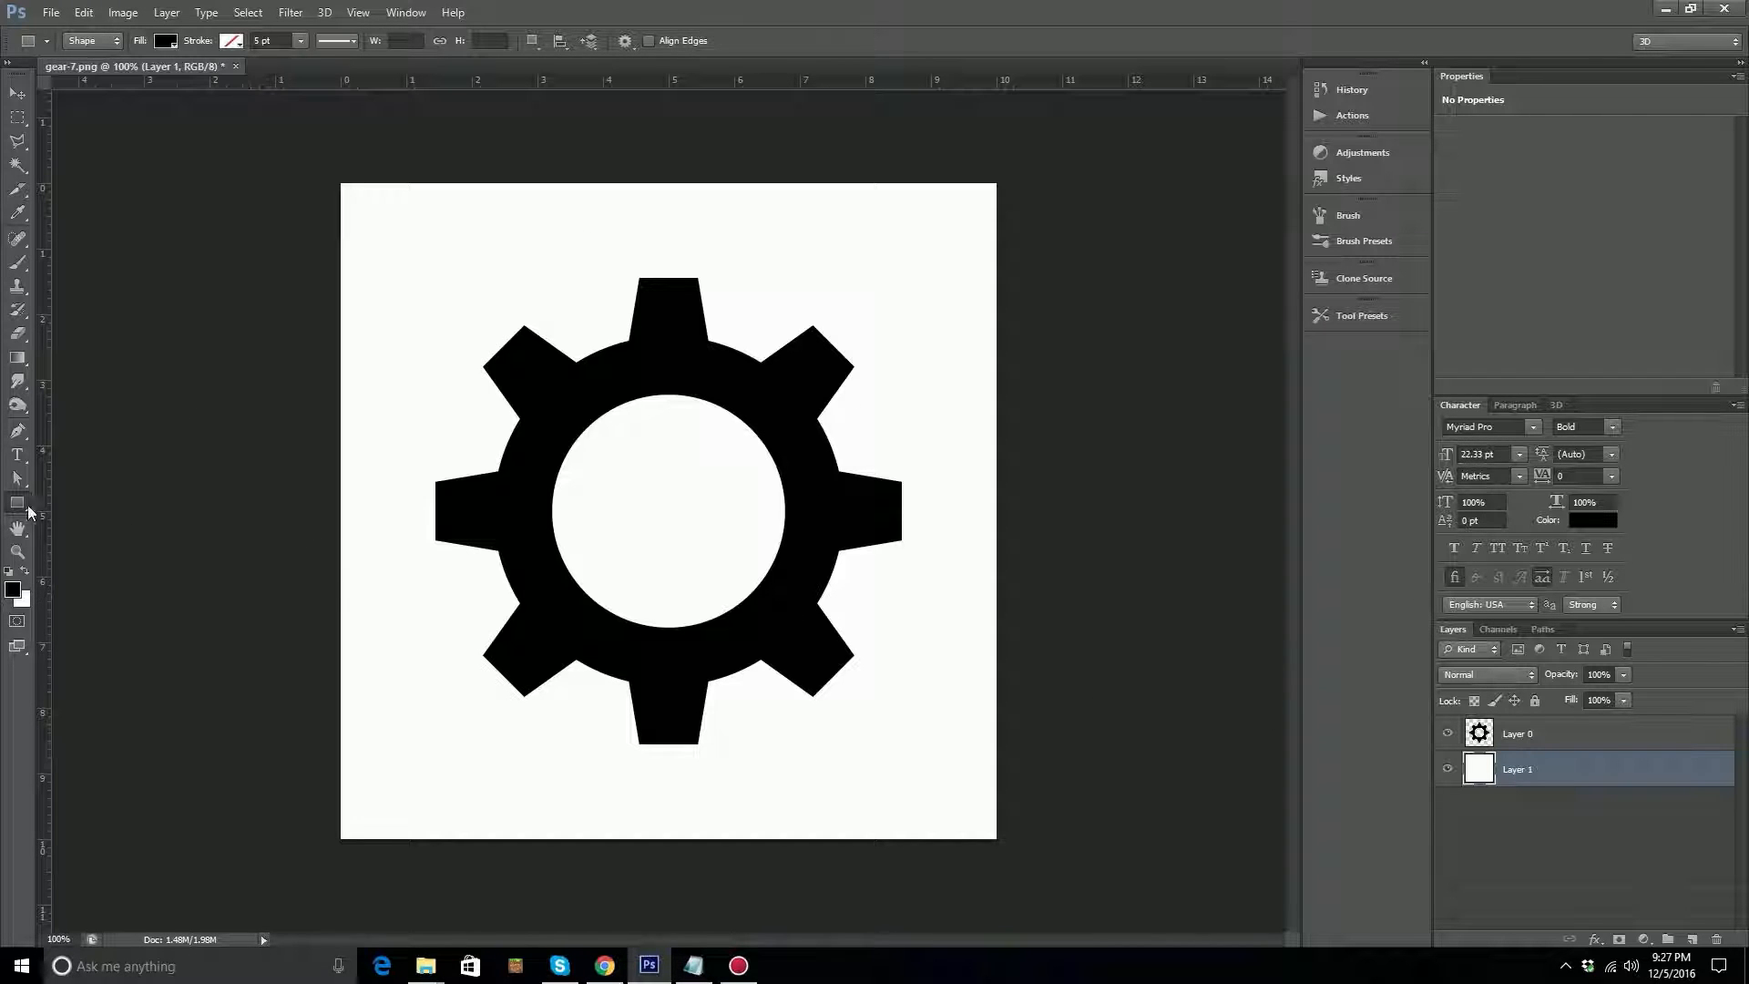
Draw four black rectangle shapes around the gear's upper-left tooth, the largest about 247 by 163 px.
{"action": "left_click_drag", "start_coordinate": [426, 255], "coordinate": [597, 346]}
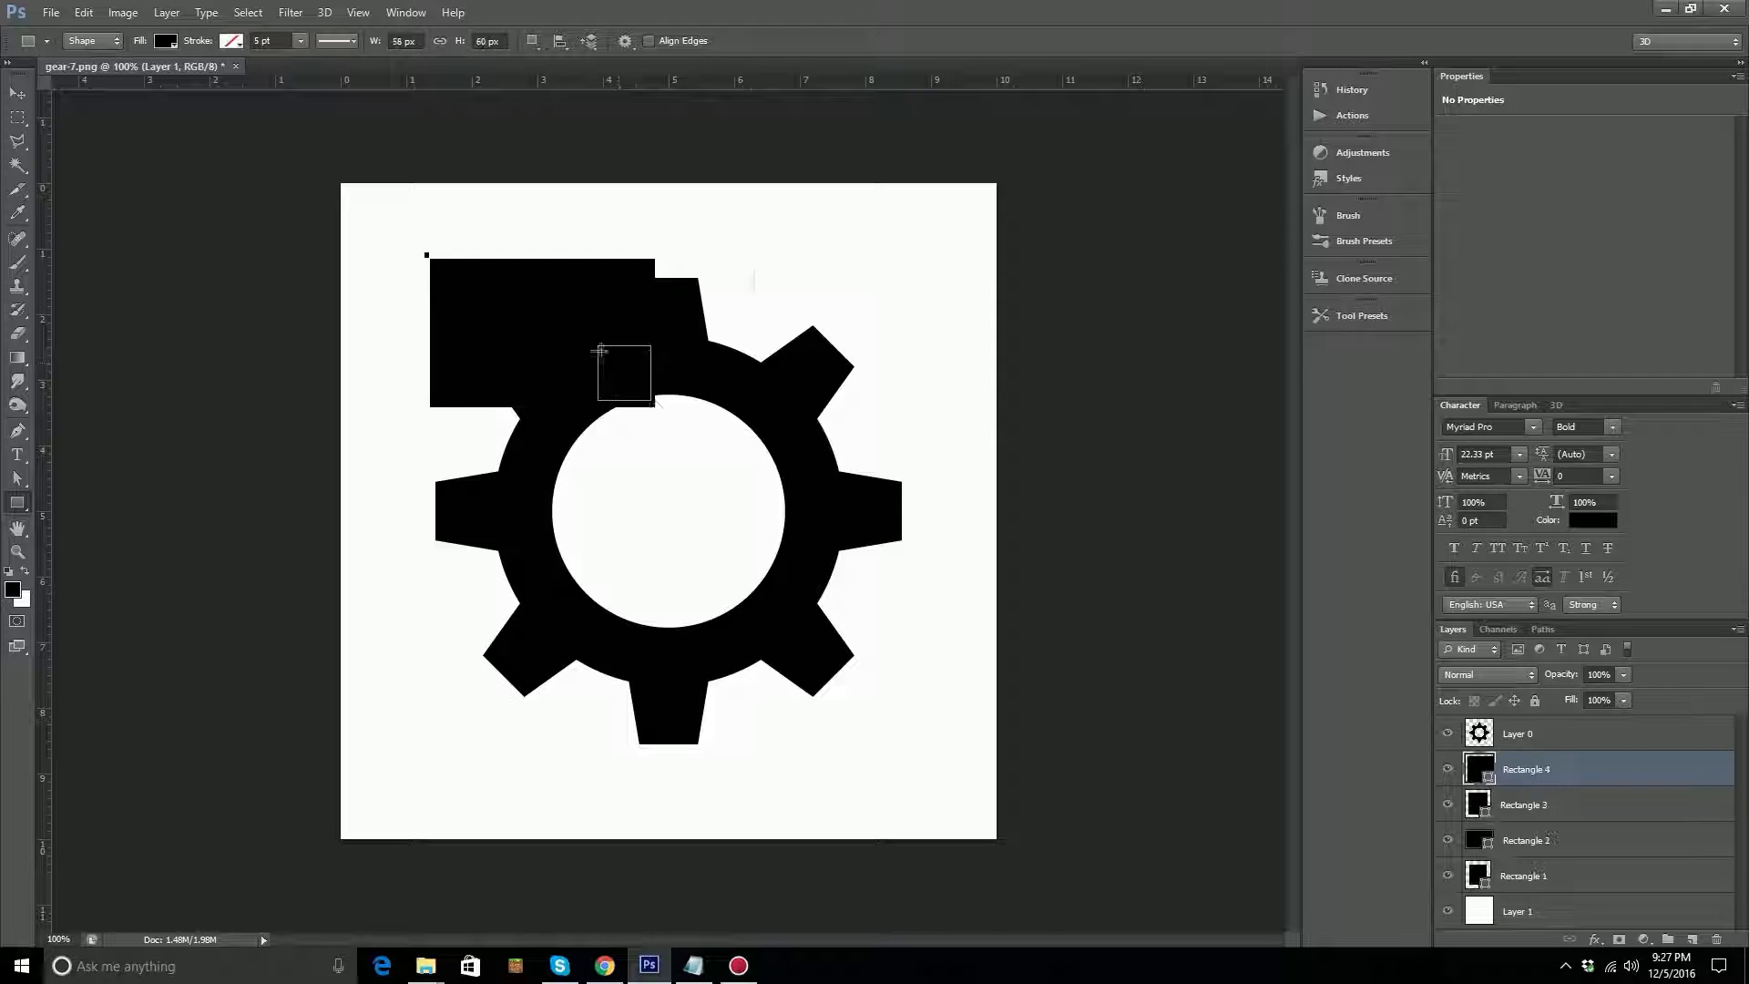
{"action": "left_click", "coordinate": [751, 273]}
{"action": "left_click", "coordinate": [830, 377]}
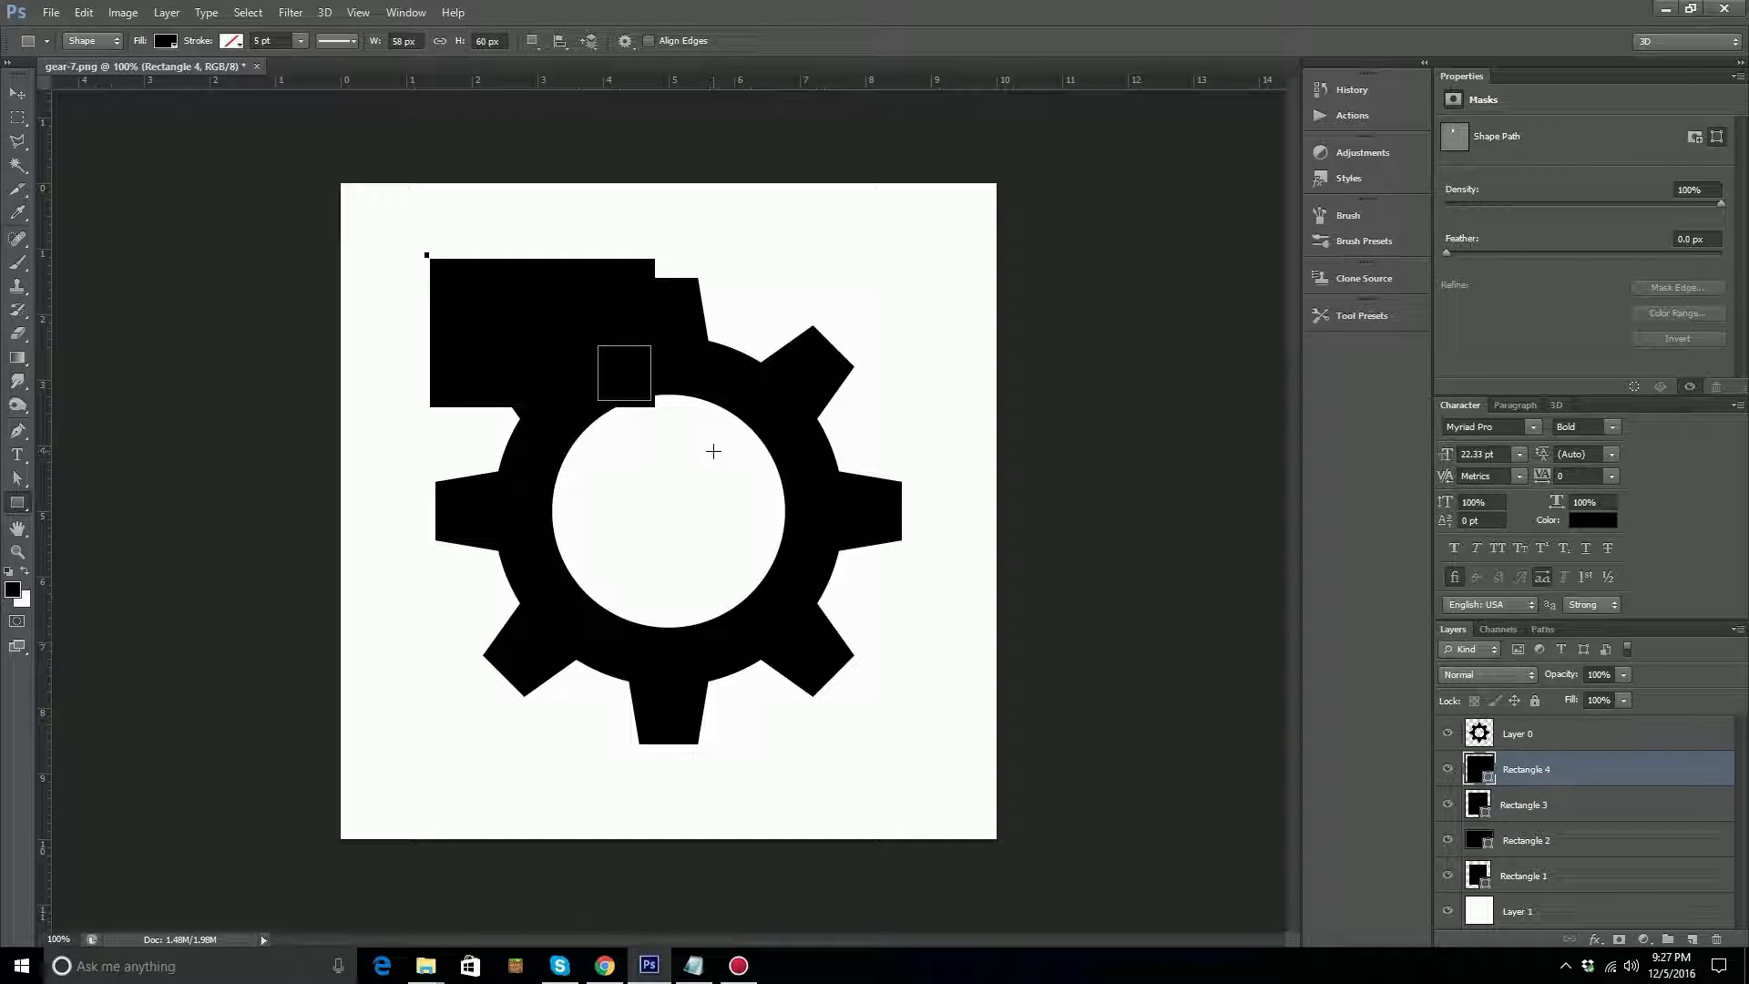
Delete the Rectangle 3 and Rectangle 4 layers and place Rectangle 1 beneath the white Layer 1.
{"action": "left_click_drag", "start_coordinate": [1616, 777], "coordinate": [1698, 938]}
{"action": "left_click_drag", "start_coordinate": [1660, 846], "coordinate": [1713, 938]}
{"action": "left_click_drag", "start_coordinate": [1566, 811], "coordinate": [1566, 853]}
{"action": "left_click", "coordinate": [1701, 914]}
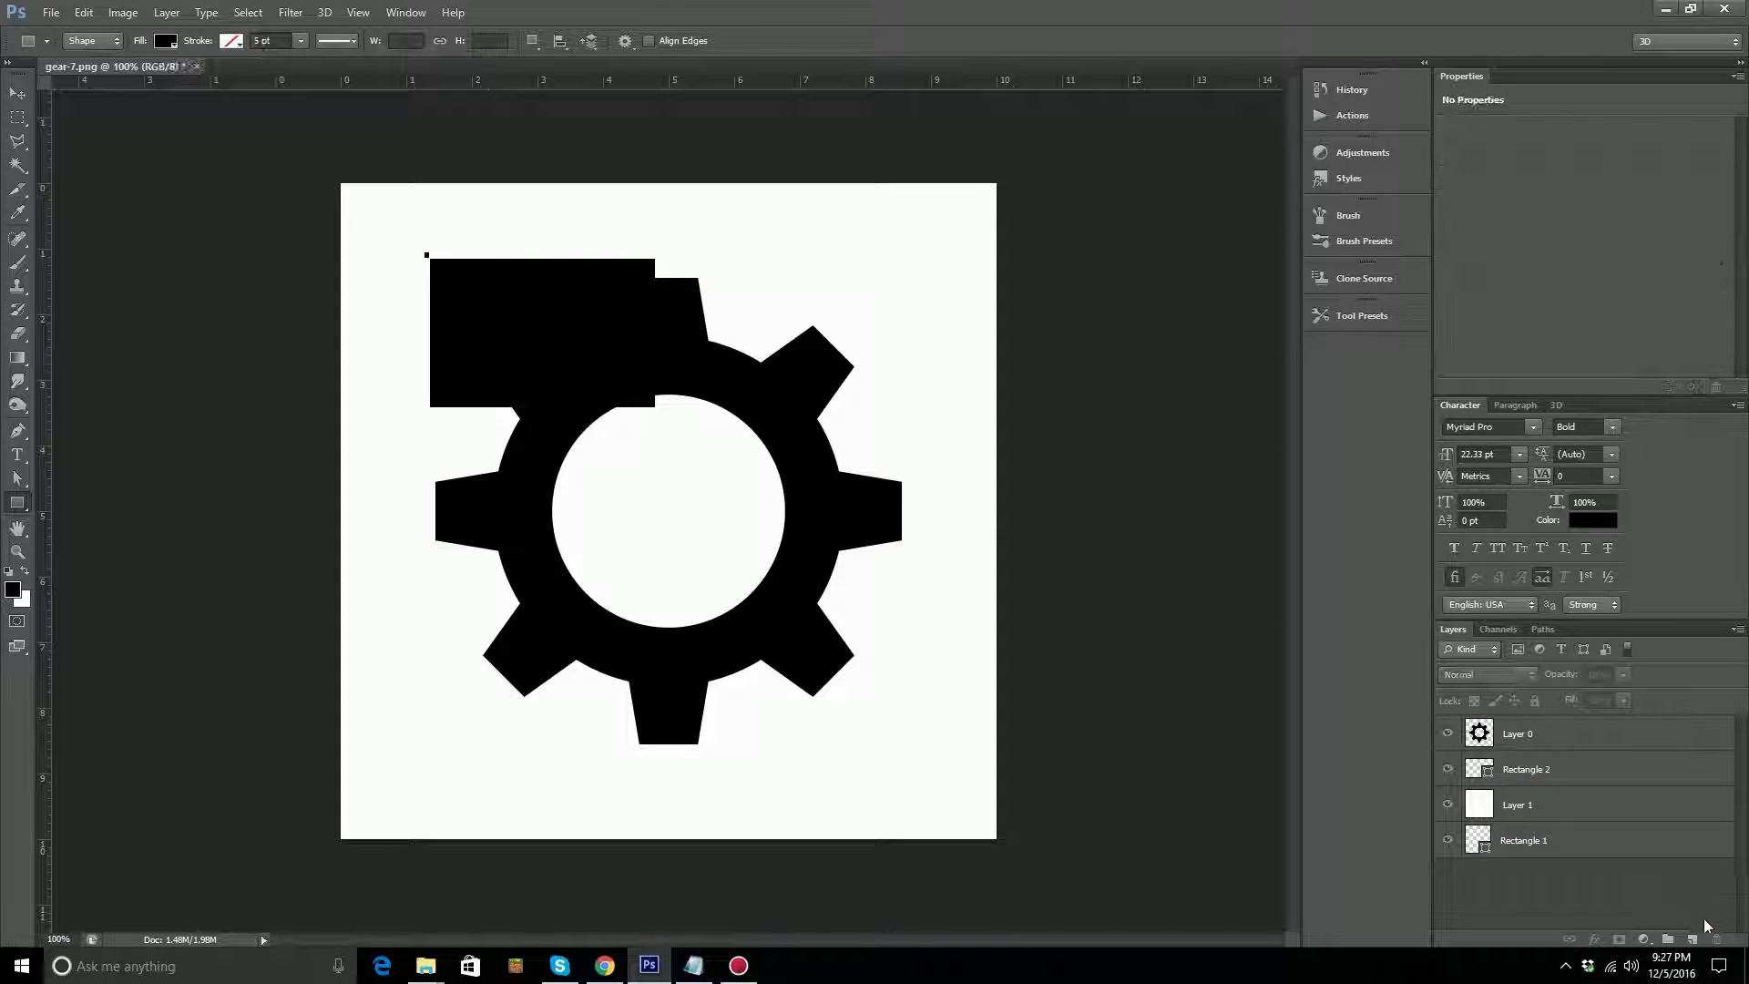
Scale the large Rectangle 2 shape down to about half its width and height with Free Transform.
{"action": "left_click", "coordinate": [1530, 774]}
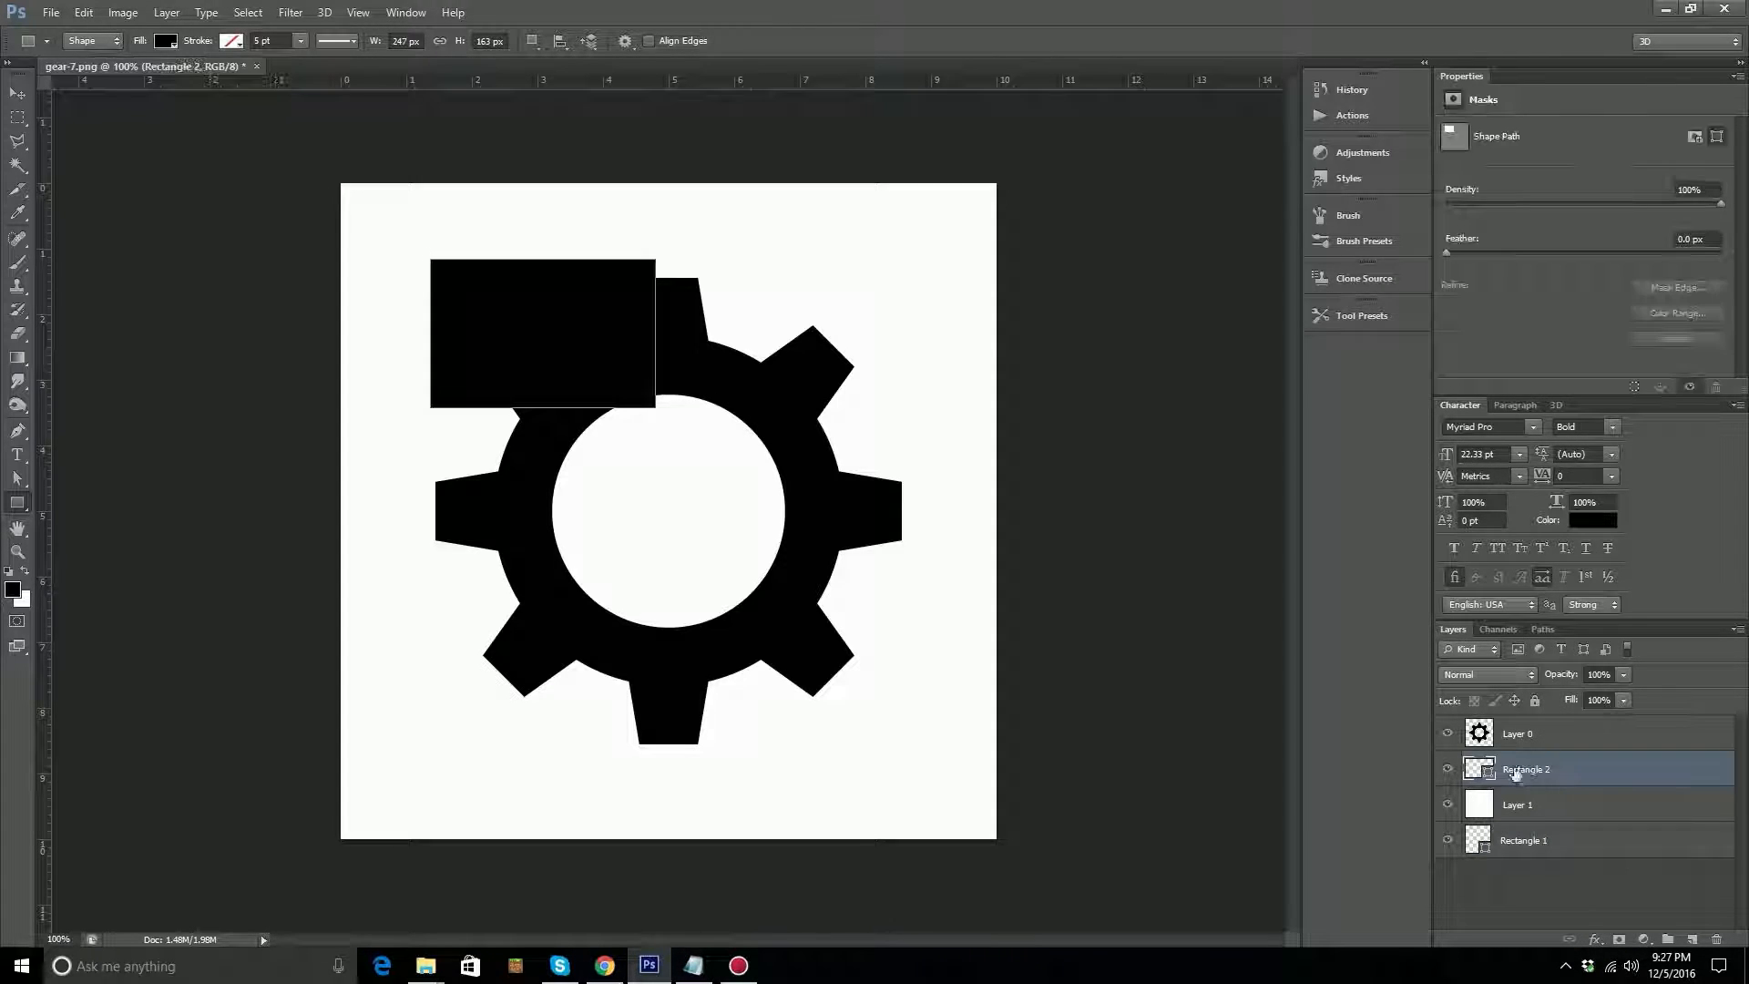
{"action": "left_click", "coordinate": [1448, 770]}
{"action": "left_click", "coordinate": [1448, 770]}
{"action": "key", "text": "ctrl+t"}
{"action": "left_click_drag", "start_coordinate": [655, 407], "coordinate": [537, 342]}
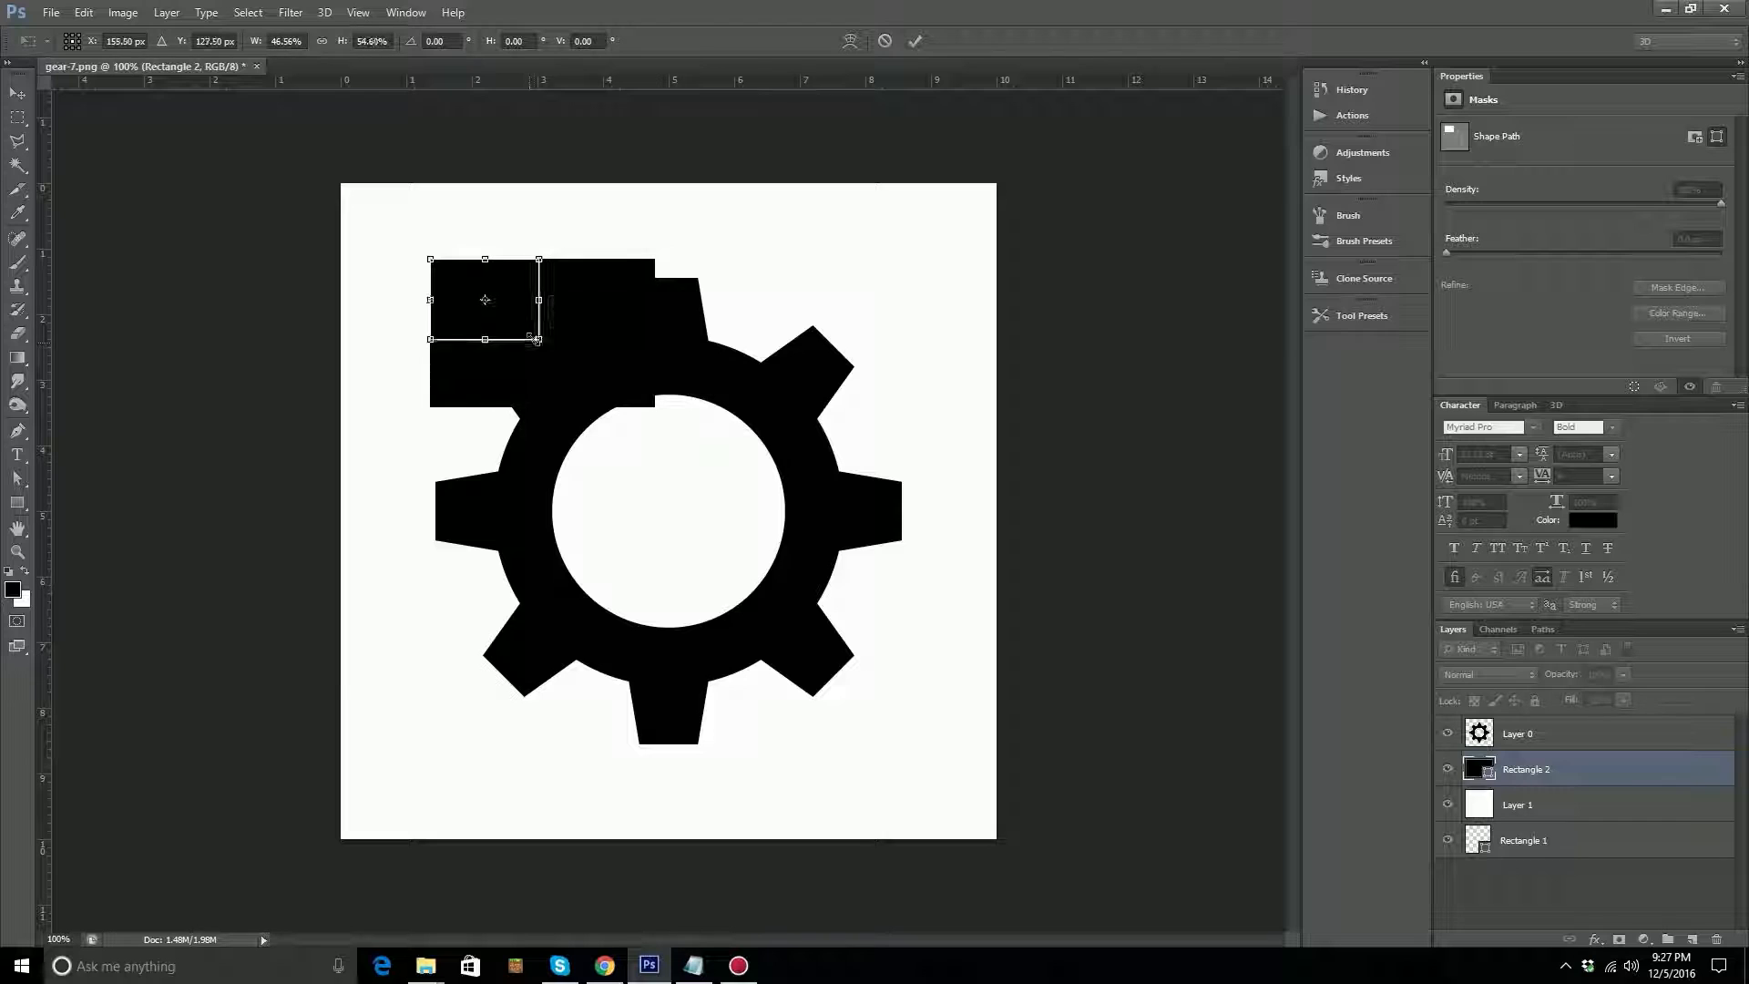
{"action": "key", "text": "Return"}
{"action": "key", "text": "v"}
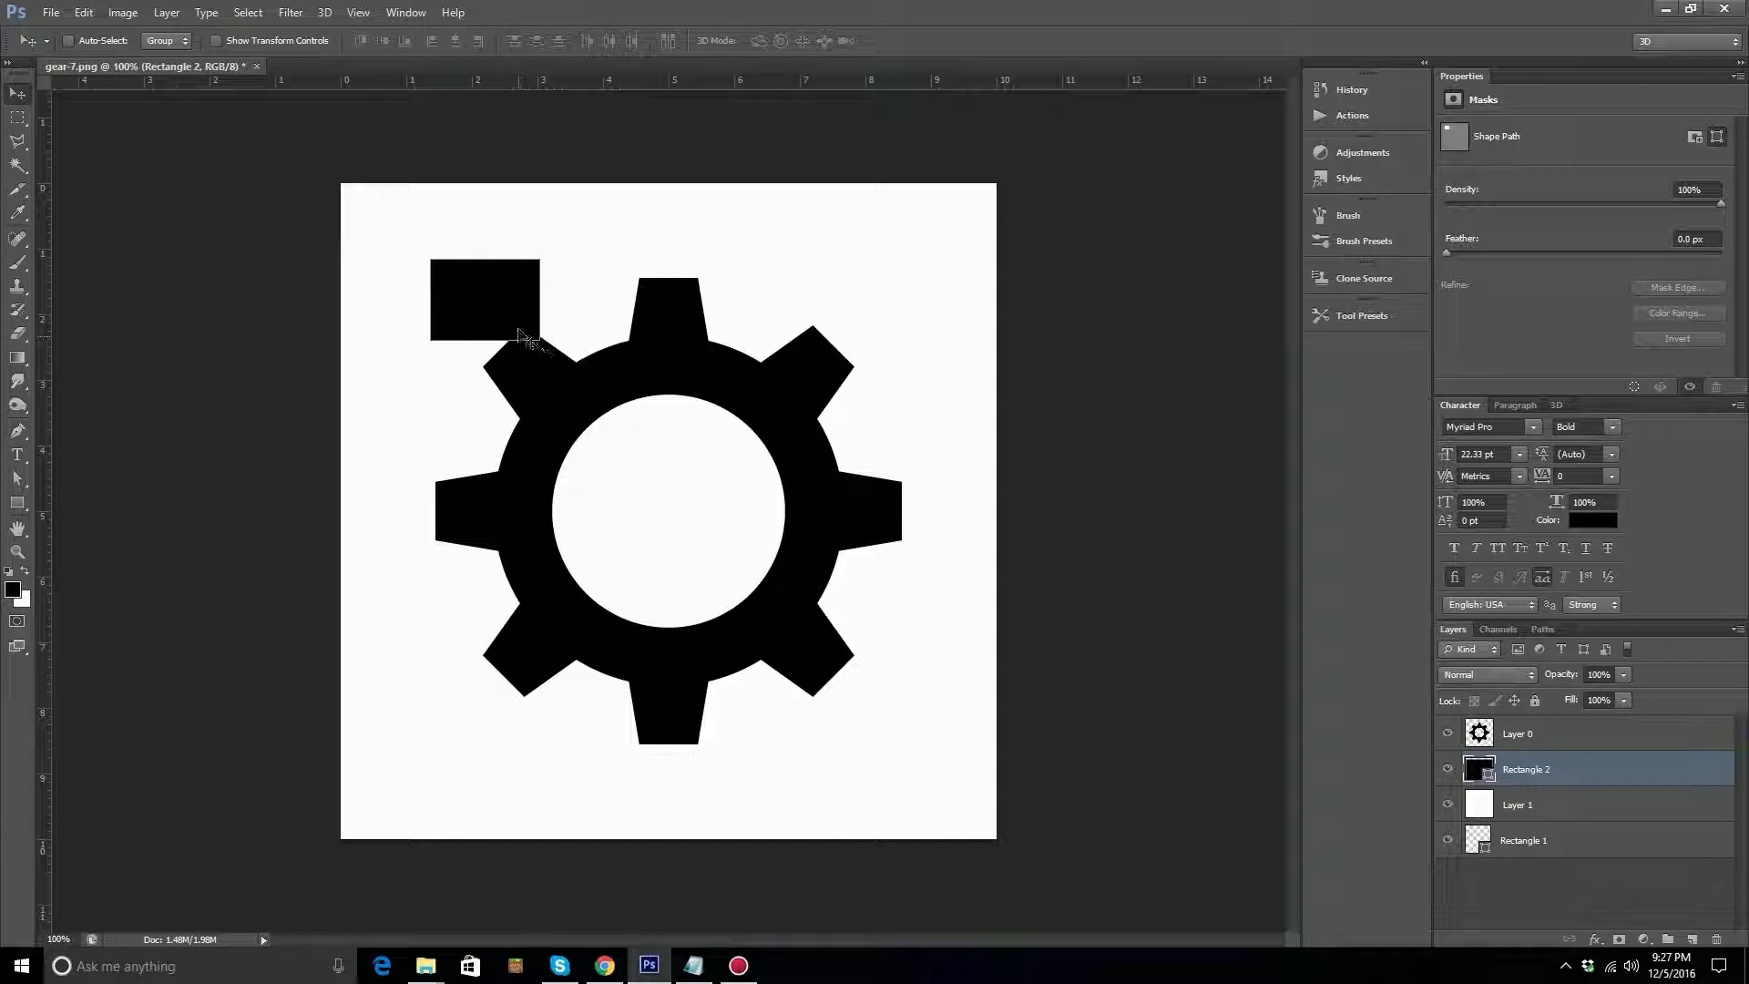
Make four offset copies of the Rectangle 2 shape with the Move tool around the gear's upper-left tooth.
{"action": "left_click_drag", "start_coordinate": [497, 310], "coordinate": [501, 310], "text": "alt"}
{"action": "left_click_drag", "start_coordinate": [586, 360], "coordinate": [608, 428], "text": "alt"}
{"action": "left_click_drag", "start_coordinate": [529, 379], "coordinate": [424, 479]}
{"action": "left_click_drag", "start_coordinate": [459, 462], "coordinate": [489, 422], "text": "alt"}
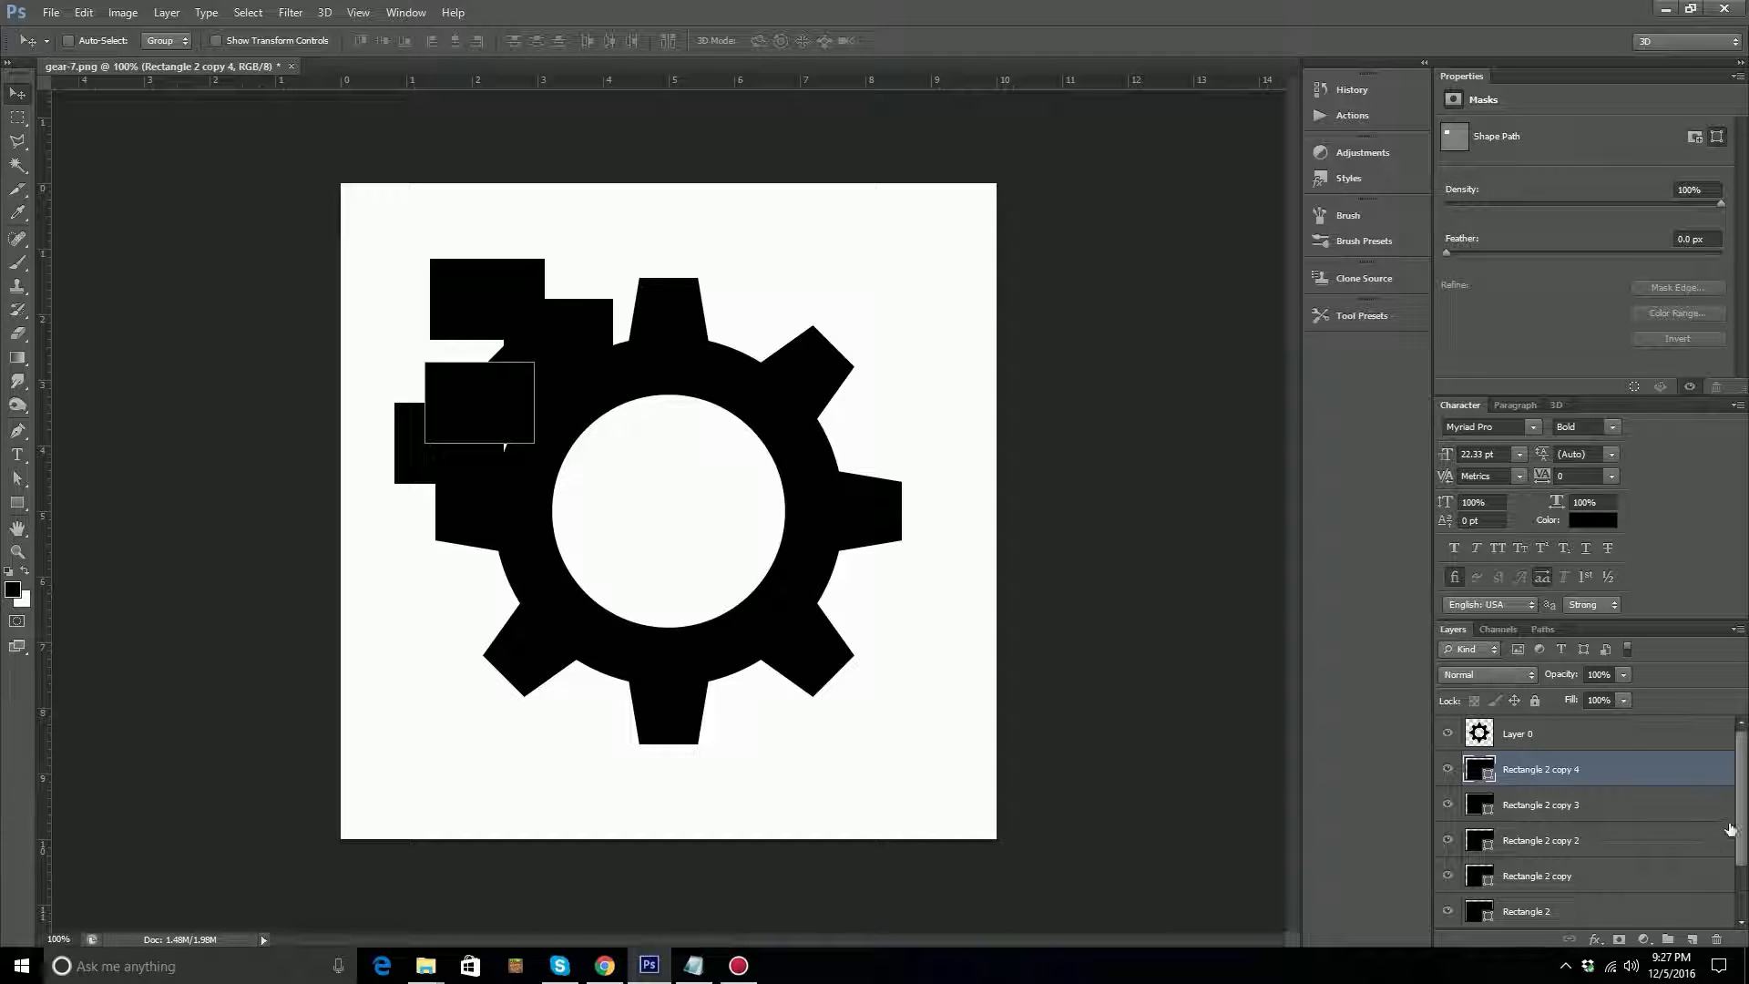
Check the rectangle layers by toggling their visibility and delete the nearly coincident Rectangle 2 copy layer.
{"action": "scroll", "coordinate": [1726, 831], "scroll_direction": "down", "scroll_amount": 2}
{"action": "left_click", "coordinate": [1704, 856]}
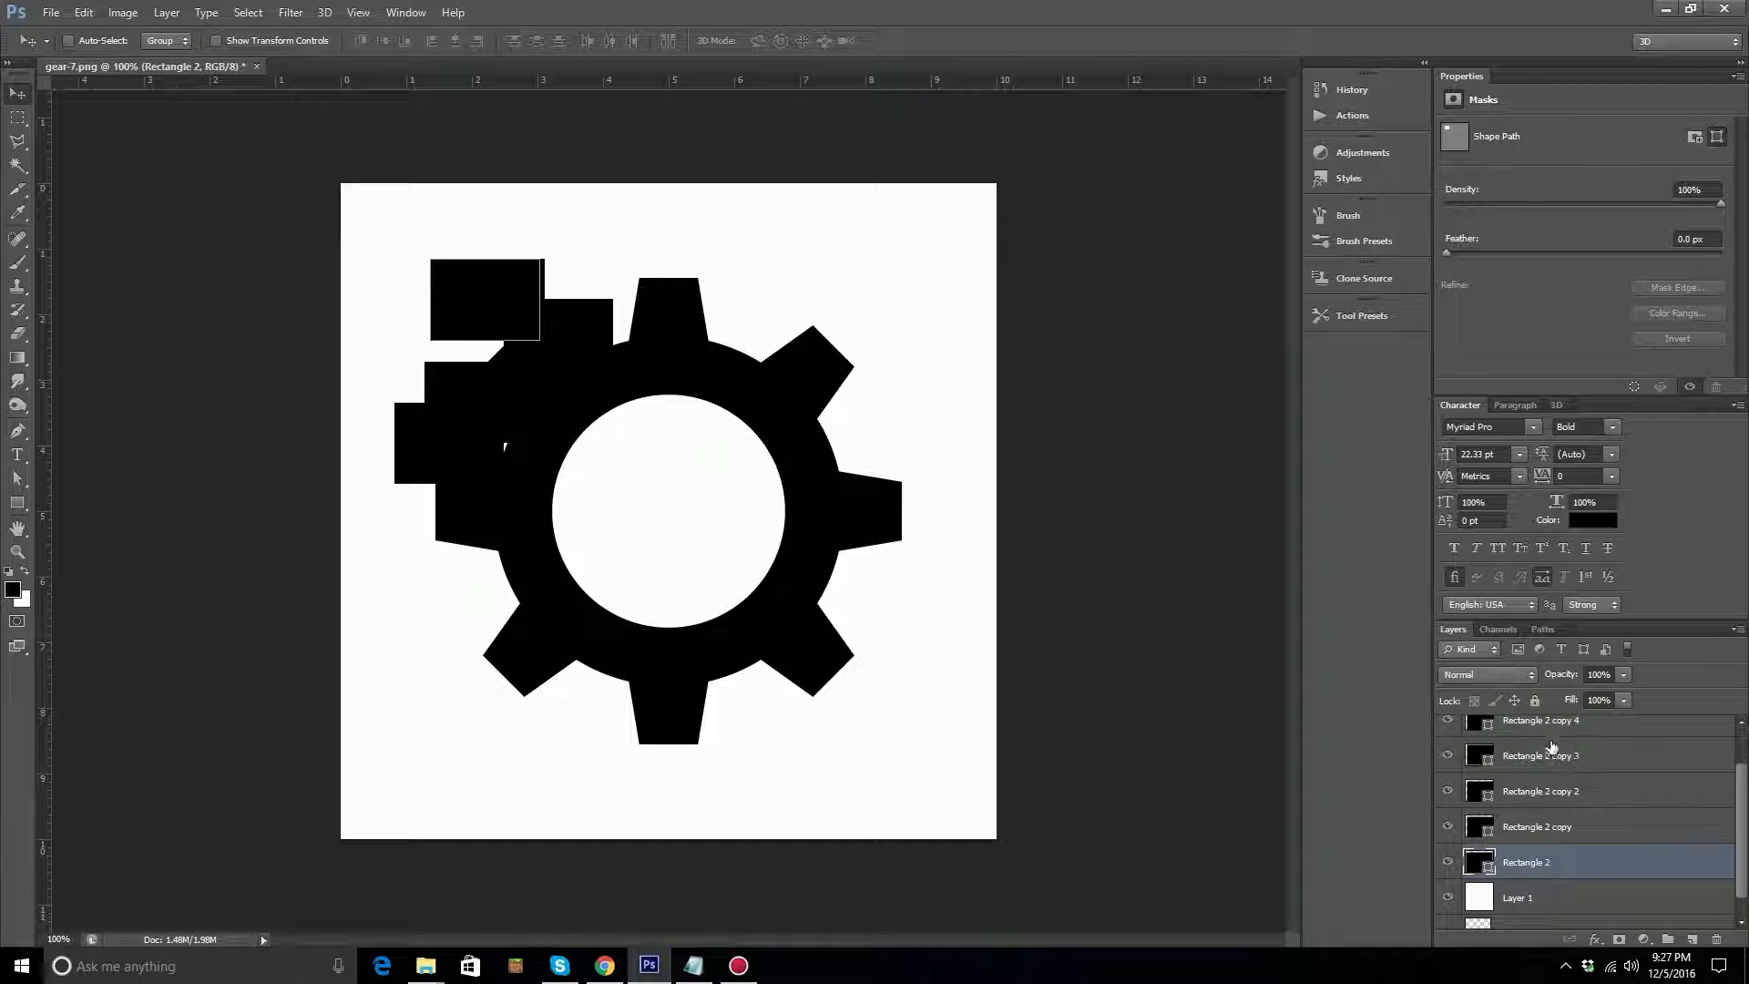
{"action": "scroll", "coordinate": [1594, 807], "scroll_direction": "up", "scroll_amount": 2}
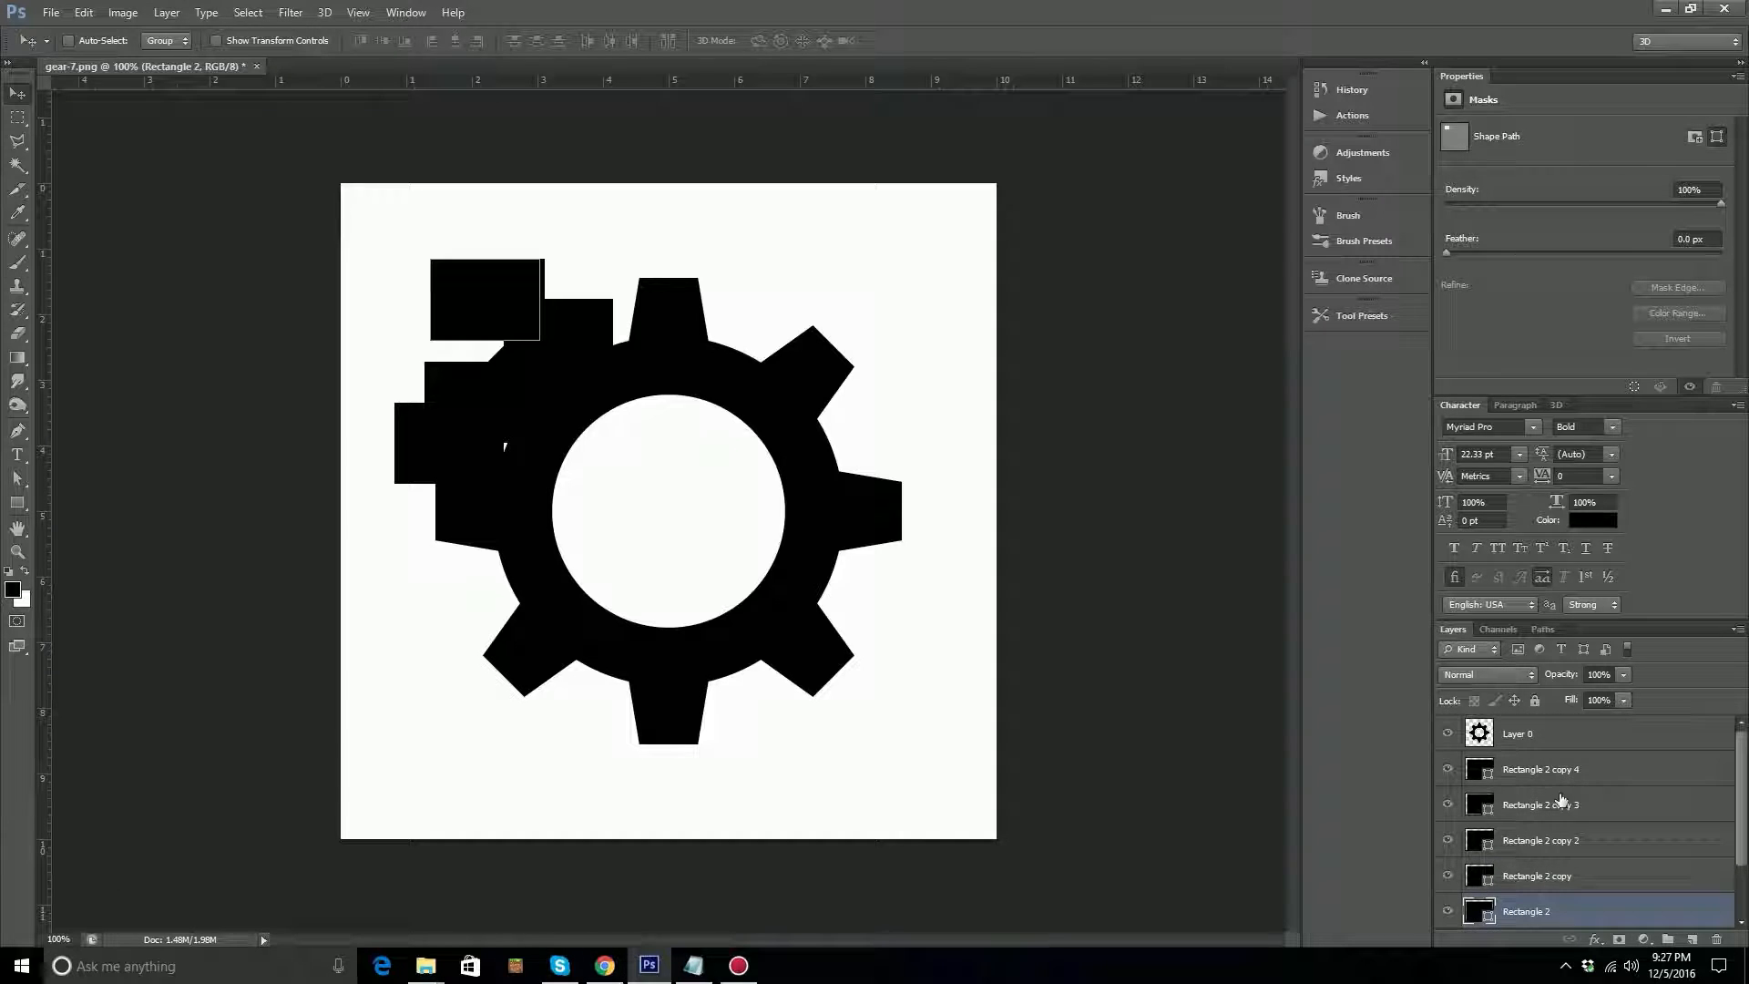
{"action": "left_click", "coordinate": [1446, 773]}
{"action": "left_click", "coordinate": [1447, 773]}
{"action": "left_click", "coordinate": [1447, 807]}
{"action": "left_click", "coordinate": [1448, 807]}
{"action": "left_click", "coordinate": [1449, 841]}
{"action": "left_click", "coordinate": [1448, 840]}
{"action": "left_click", "coordinate": [1448, 876]}
{"action": "left_click_drag", "start_coordinate": [1538, 880], "coordinate": [1716, 938]}
Select Rectangle 2 and its three remaining copies and move them together over the gear's central hole.
{"action": "left_click", "coordinate": [1537, 736]}
{"action": "left_click", "coordinate": [1549, 840], "text": "shift"}
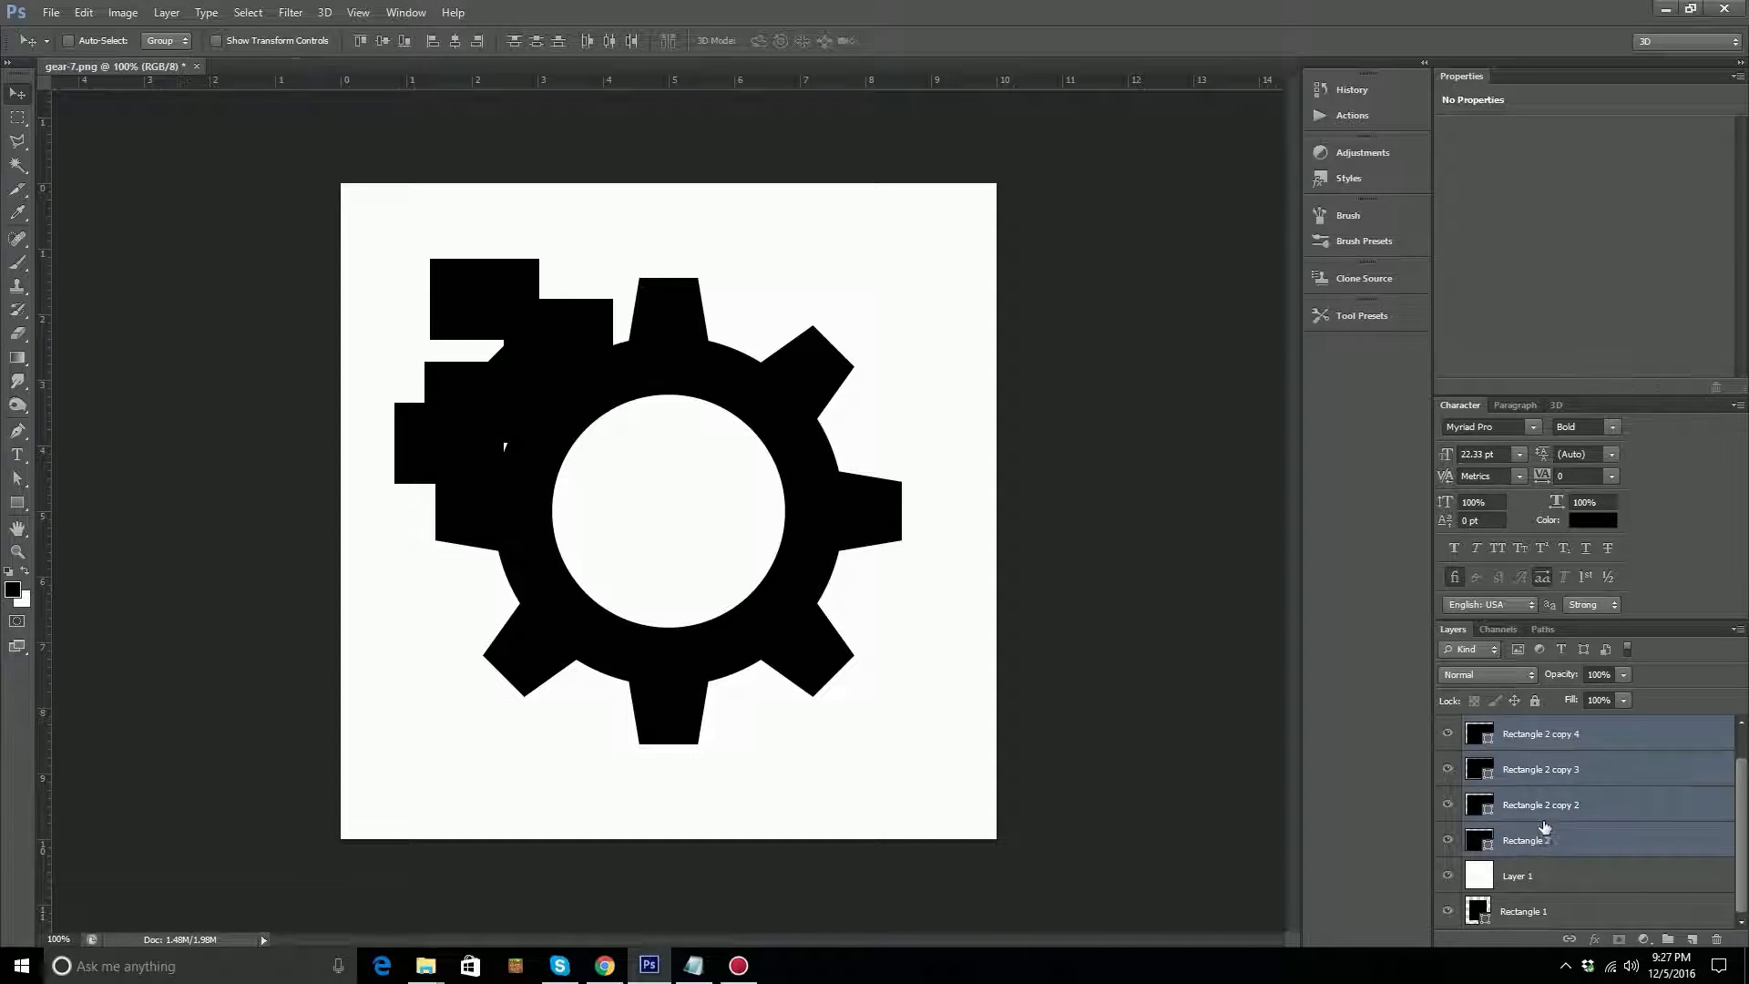
{"action": "left_click_drag", "start_coordinate": [564, 499], "coordinate": [695, 529]}
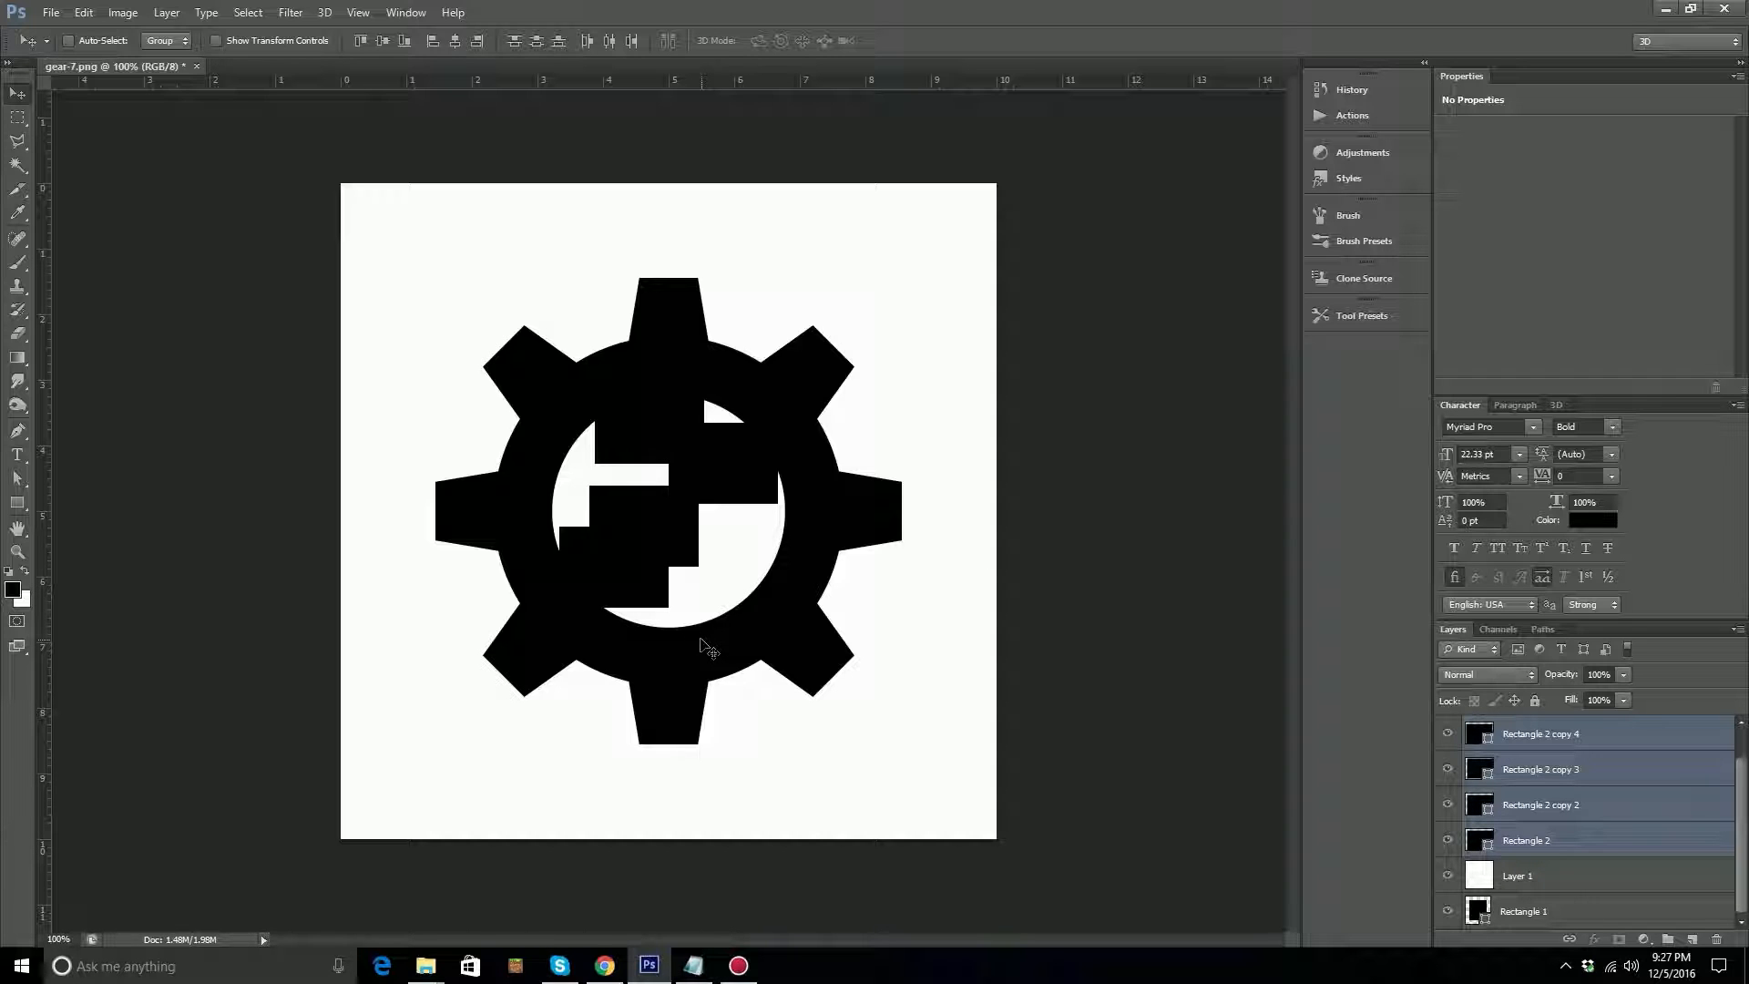
Merge the four selected rectangle layers into one shape layer and move it over the gear's lower-right teeth.
{"action": "key", "text": "ctrl+e"}
{"action": "left_click_drag", "start_coordinate": [643, 596], "coordinate": [830, 744]}
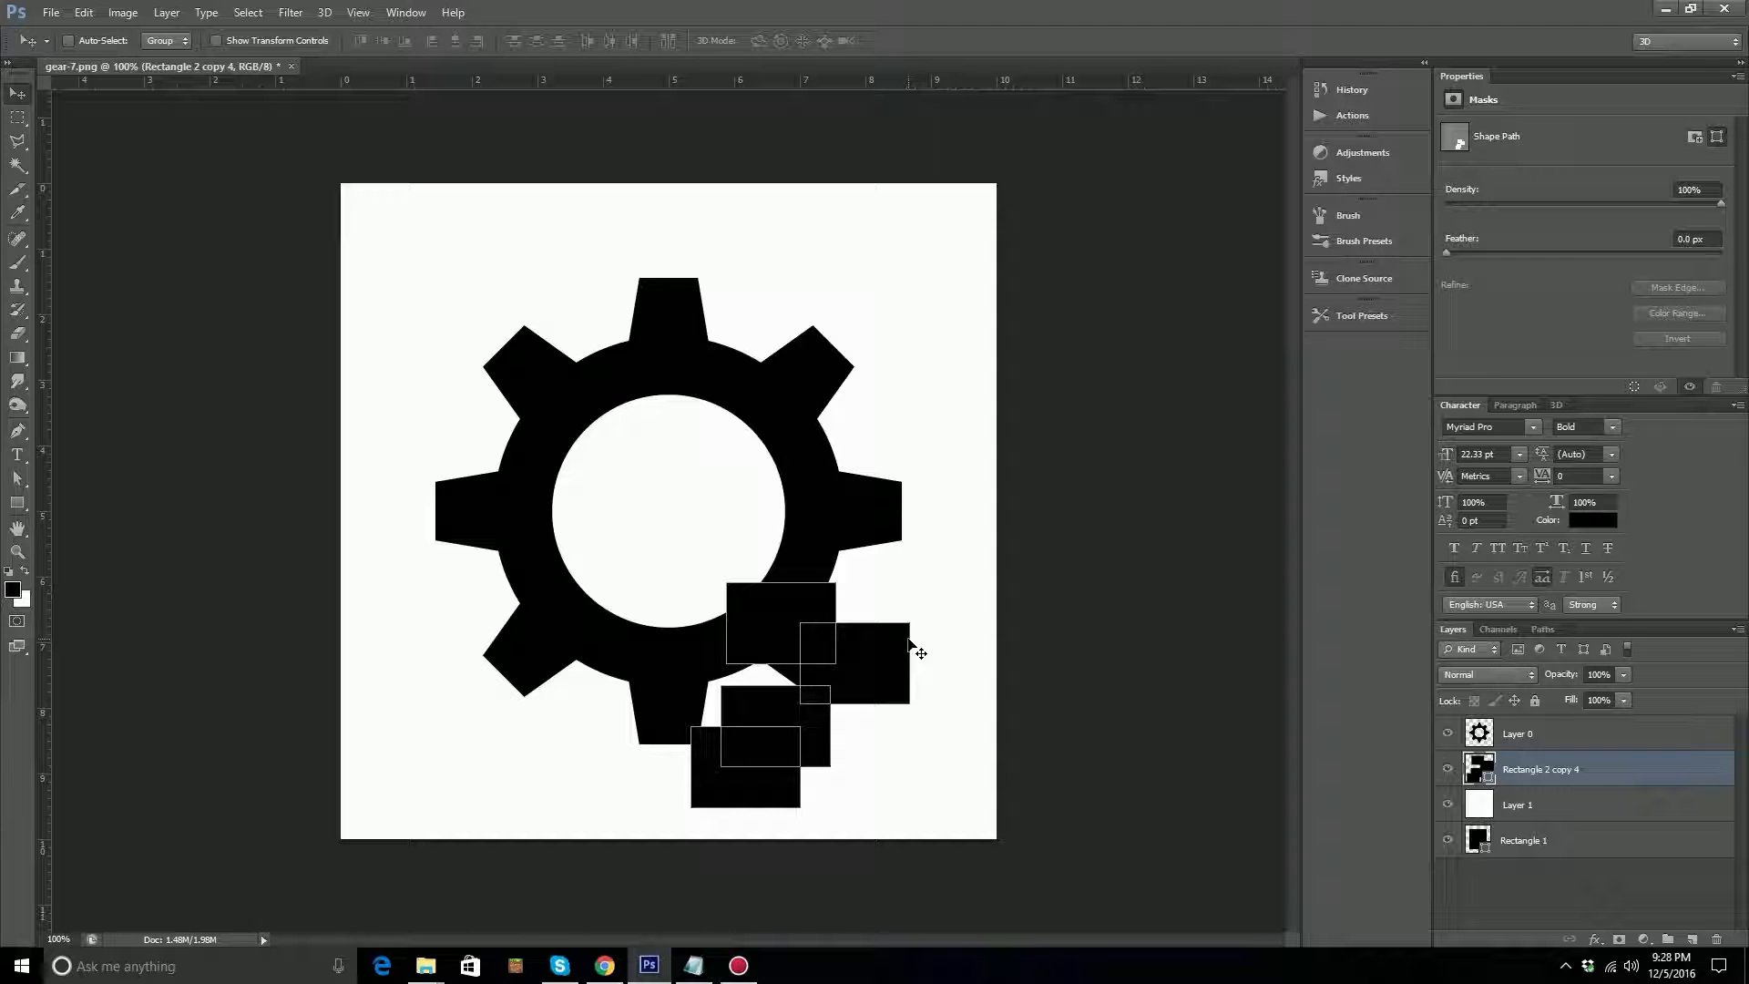
Distort the merged rectangles by moving their corner points with the Direct Selection tool, and place their layer beneath Layer 1.
{"action": "key", "text": "a"}
{"action": "left_click", "coordinate": [825, 643]}
{"action": "left_click_drag", "start_coordinate": [825, 643], "coordinate": [787, 664]}
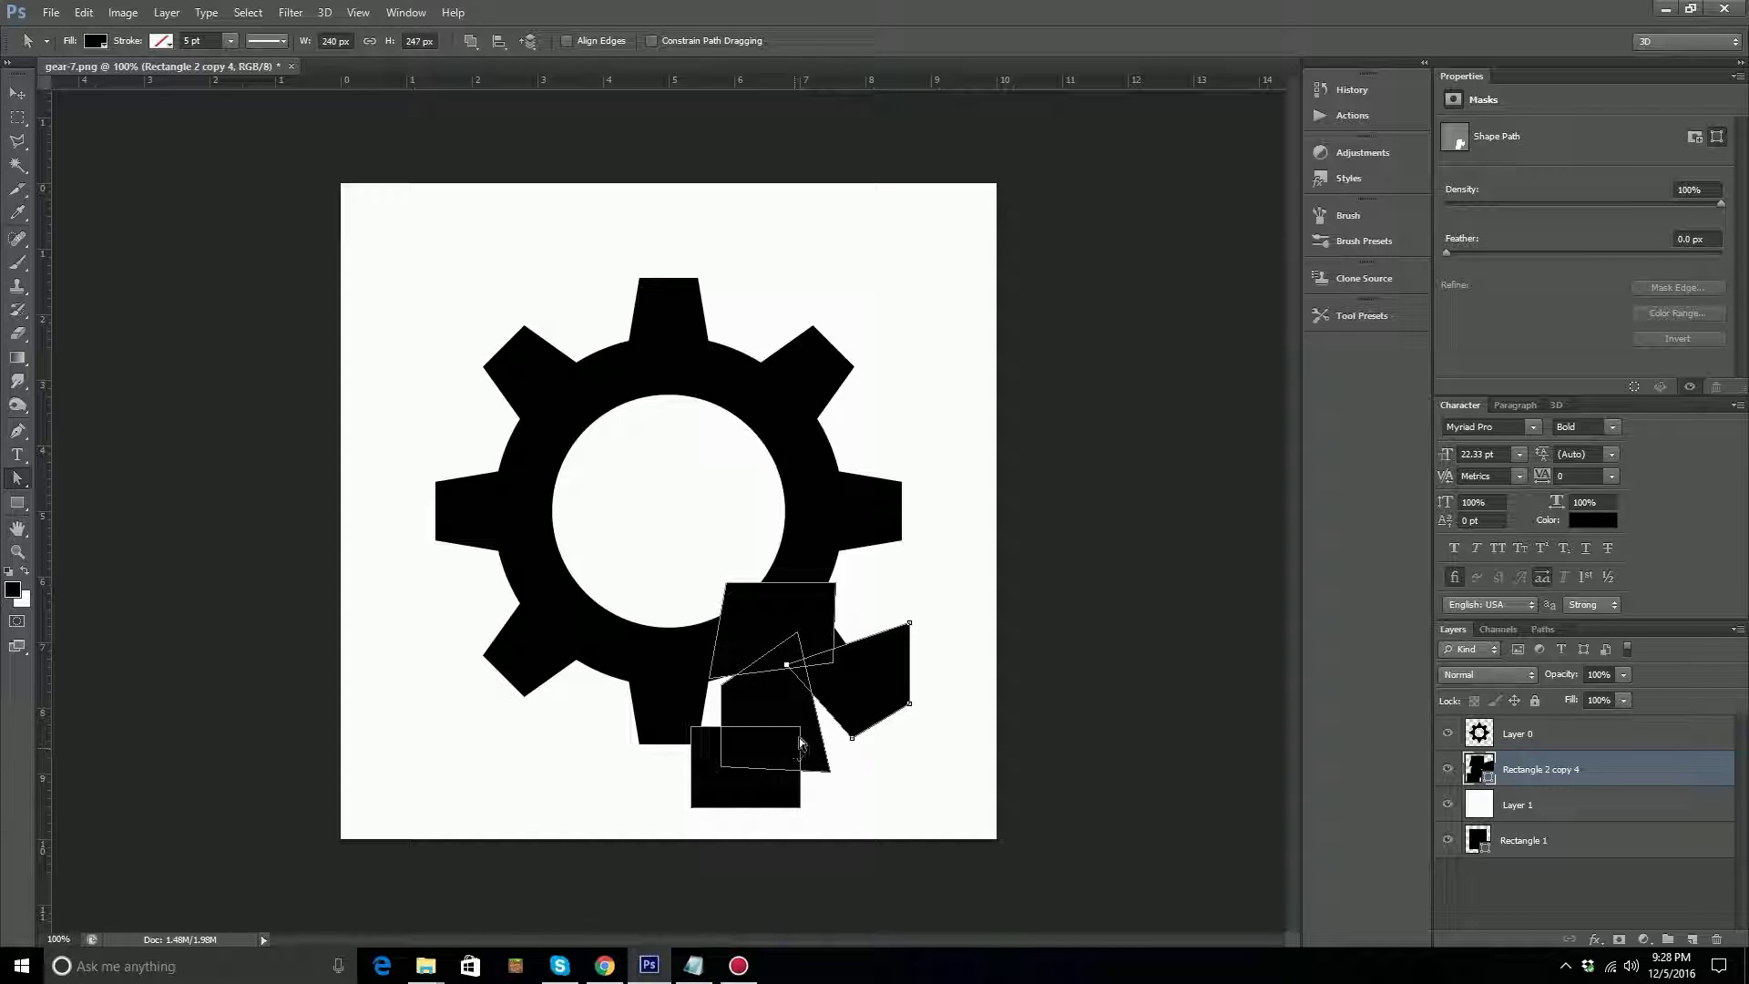
{"action": "left_click_drag", "start_coordinate": [800, 726], "coordinate": [840, 689]}
{"action": "left_click_drag", "start_coordinate": [1534, 771], "coordinate": [1549, 789]}
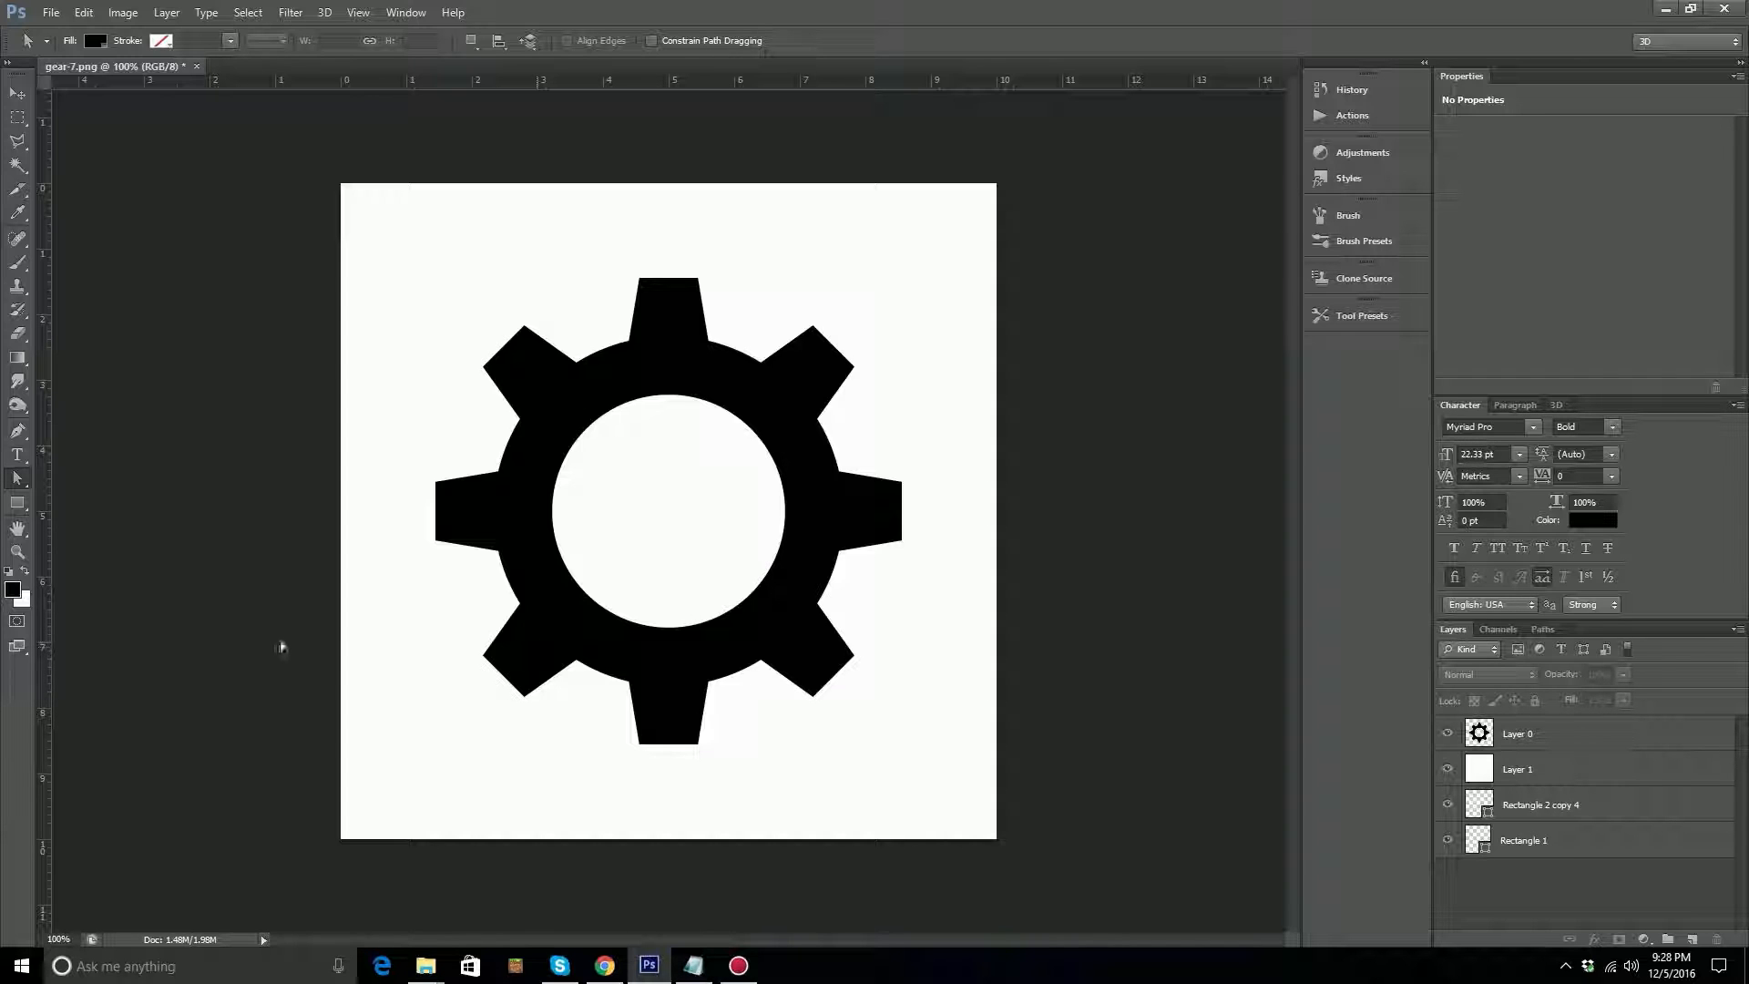
{"action": "left_click", "coordinate": [17, 503]}
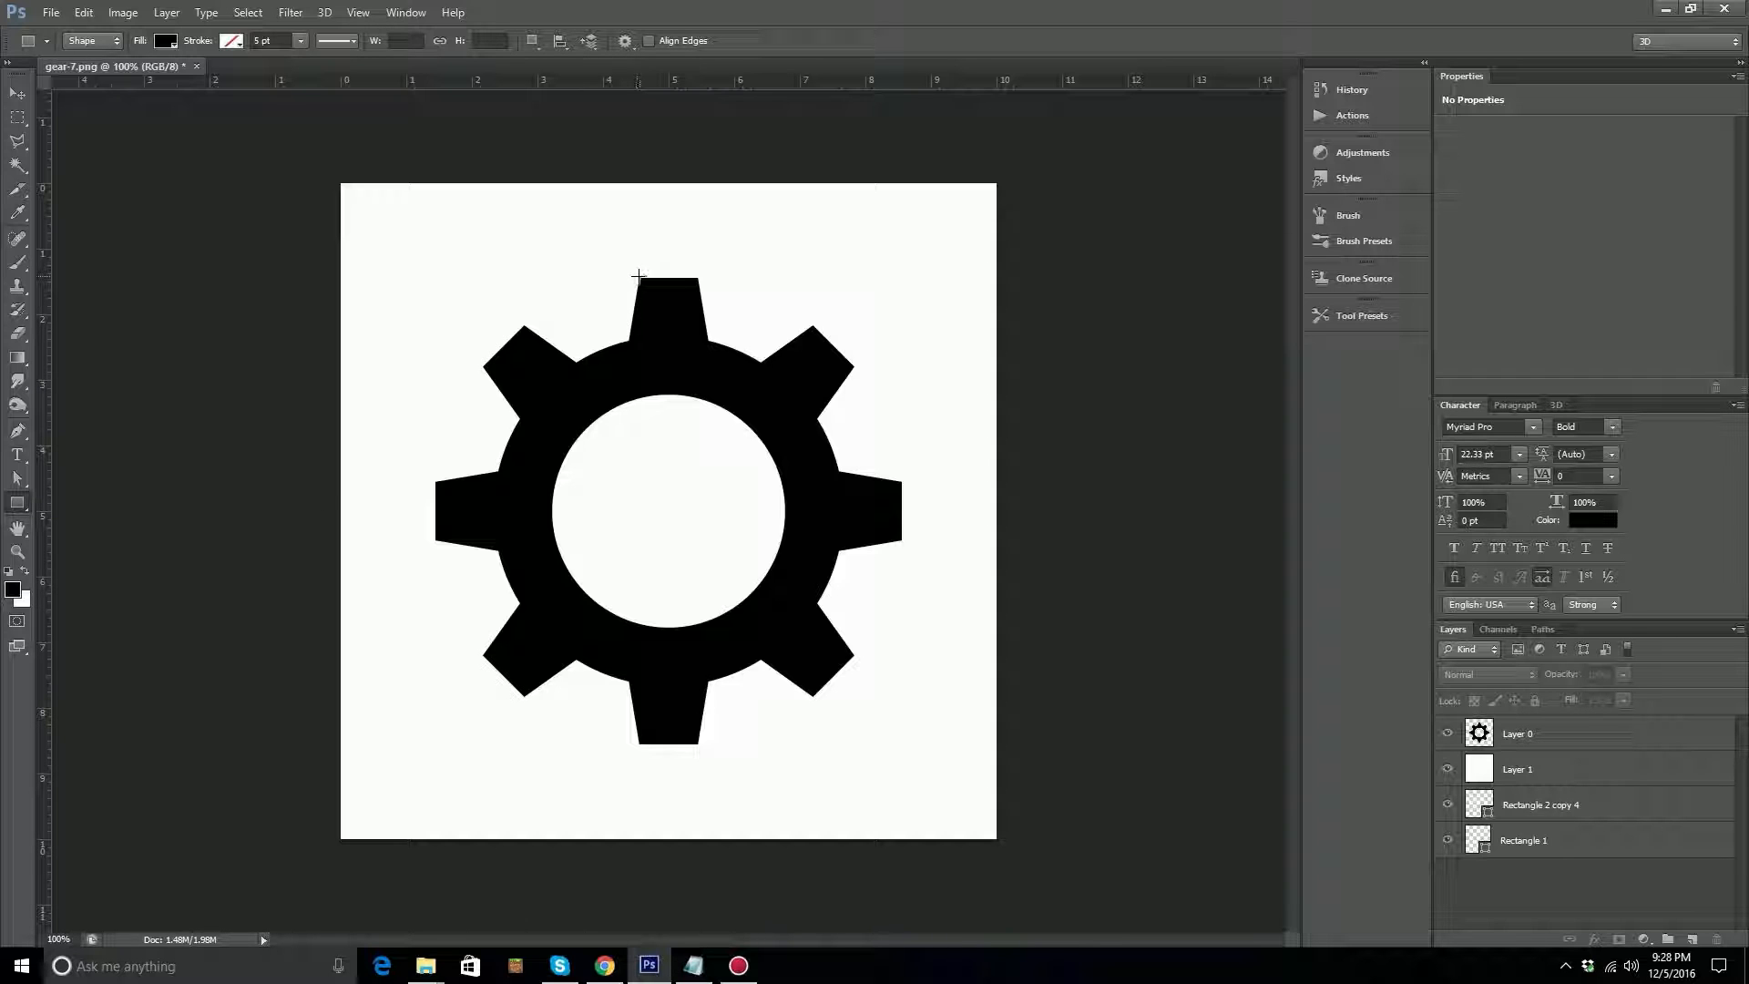
{"action": "left_click_drag", "start_coordinate": [639, 276], "coordinate": [706, 340]}
{"action": "key", "text": "ctrl+z"}
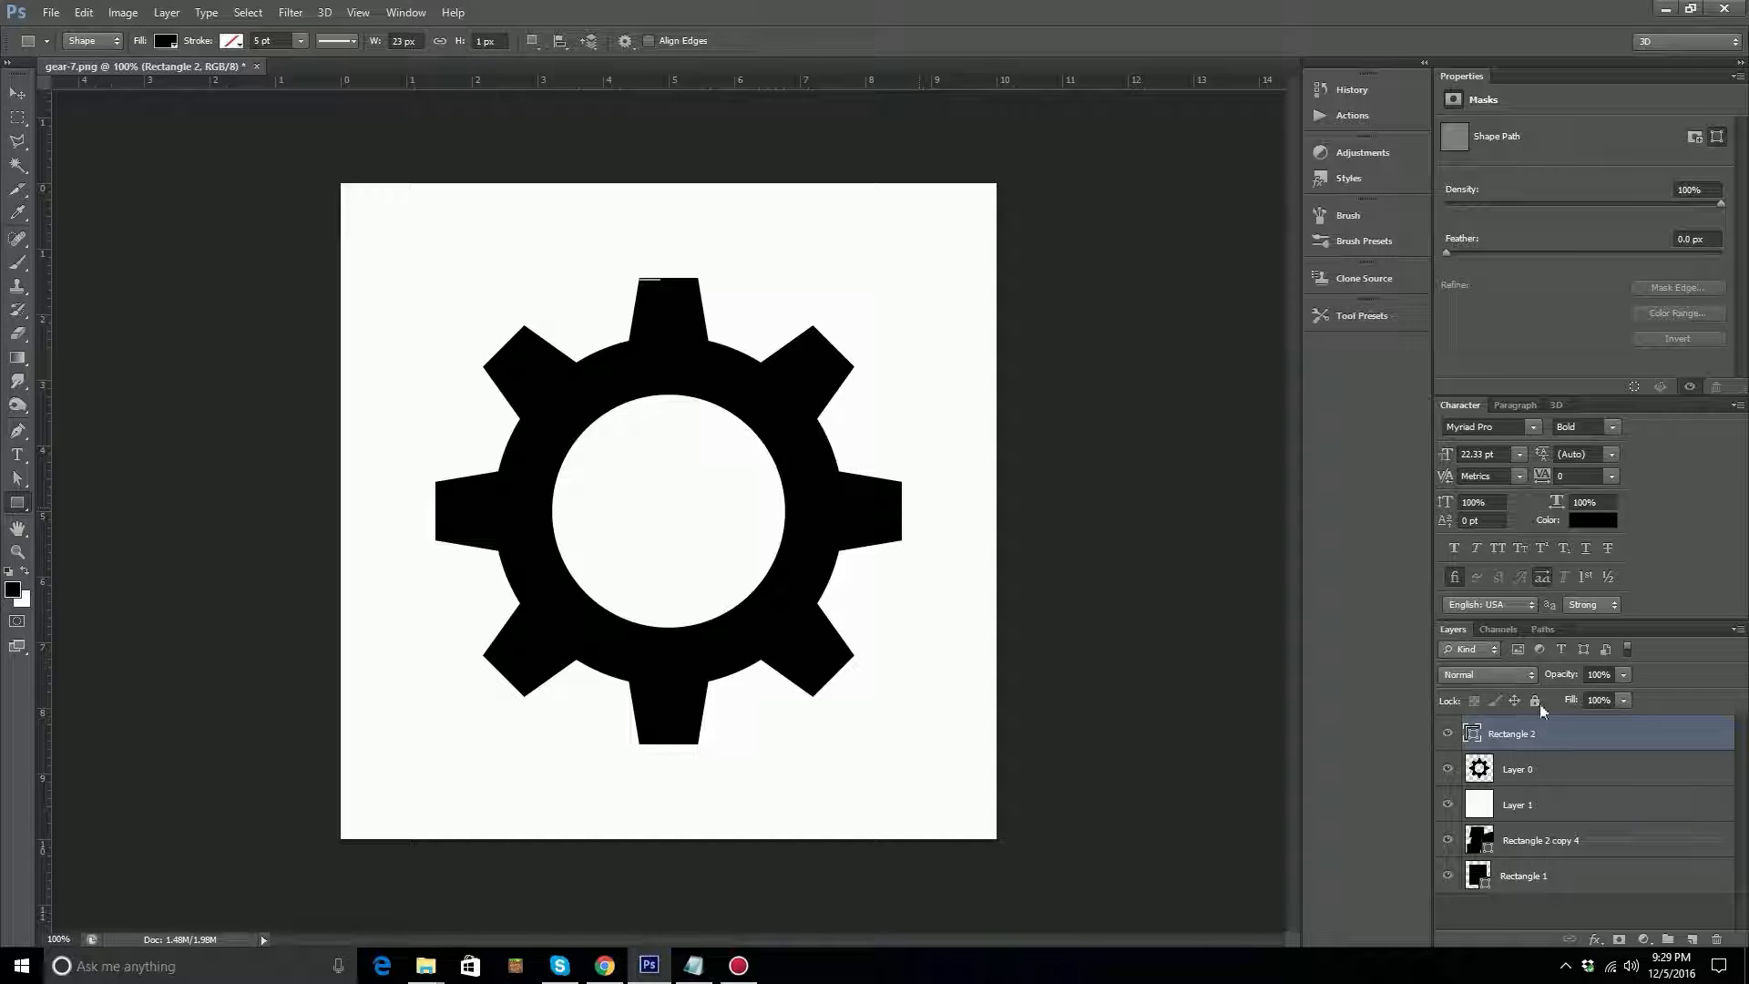
{"action": "left_click_drag", "start_coordinate": [1528, 744], "coordinate": [1716, 939]}
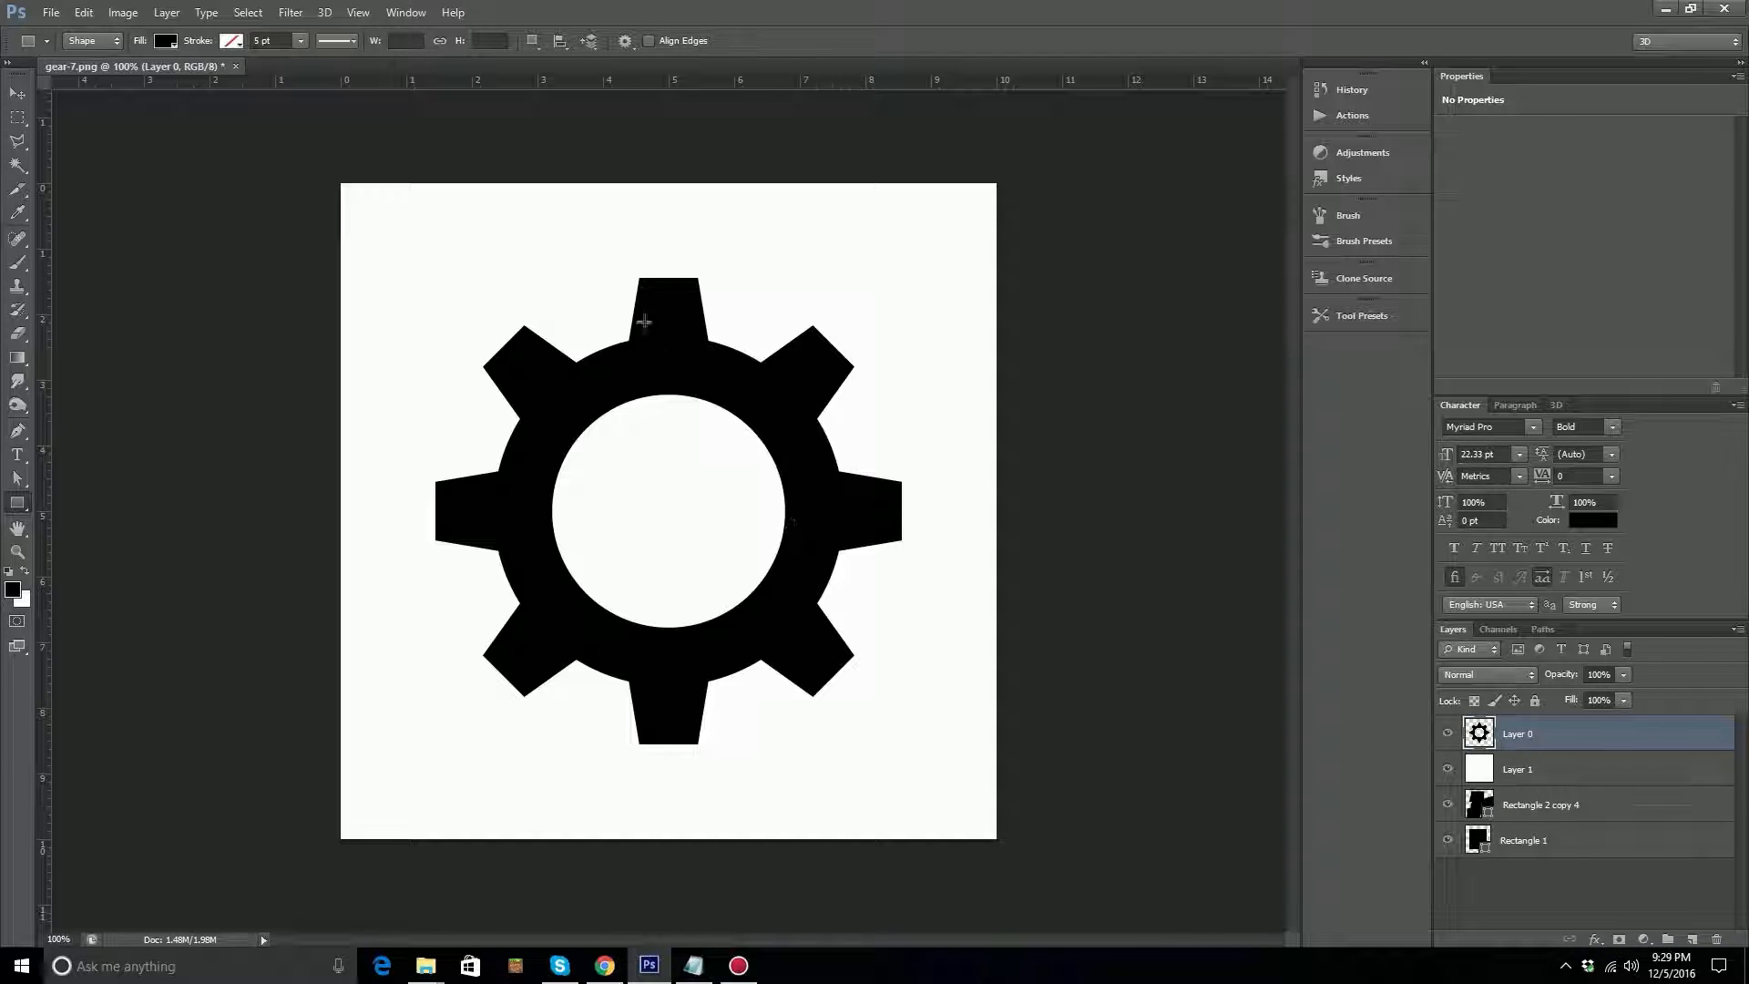
{"action": "left_click", "coordinate": [637, 277]}
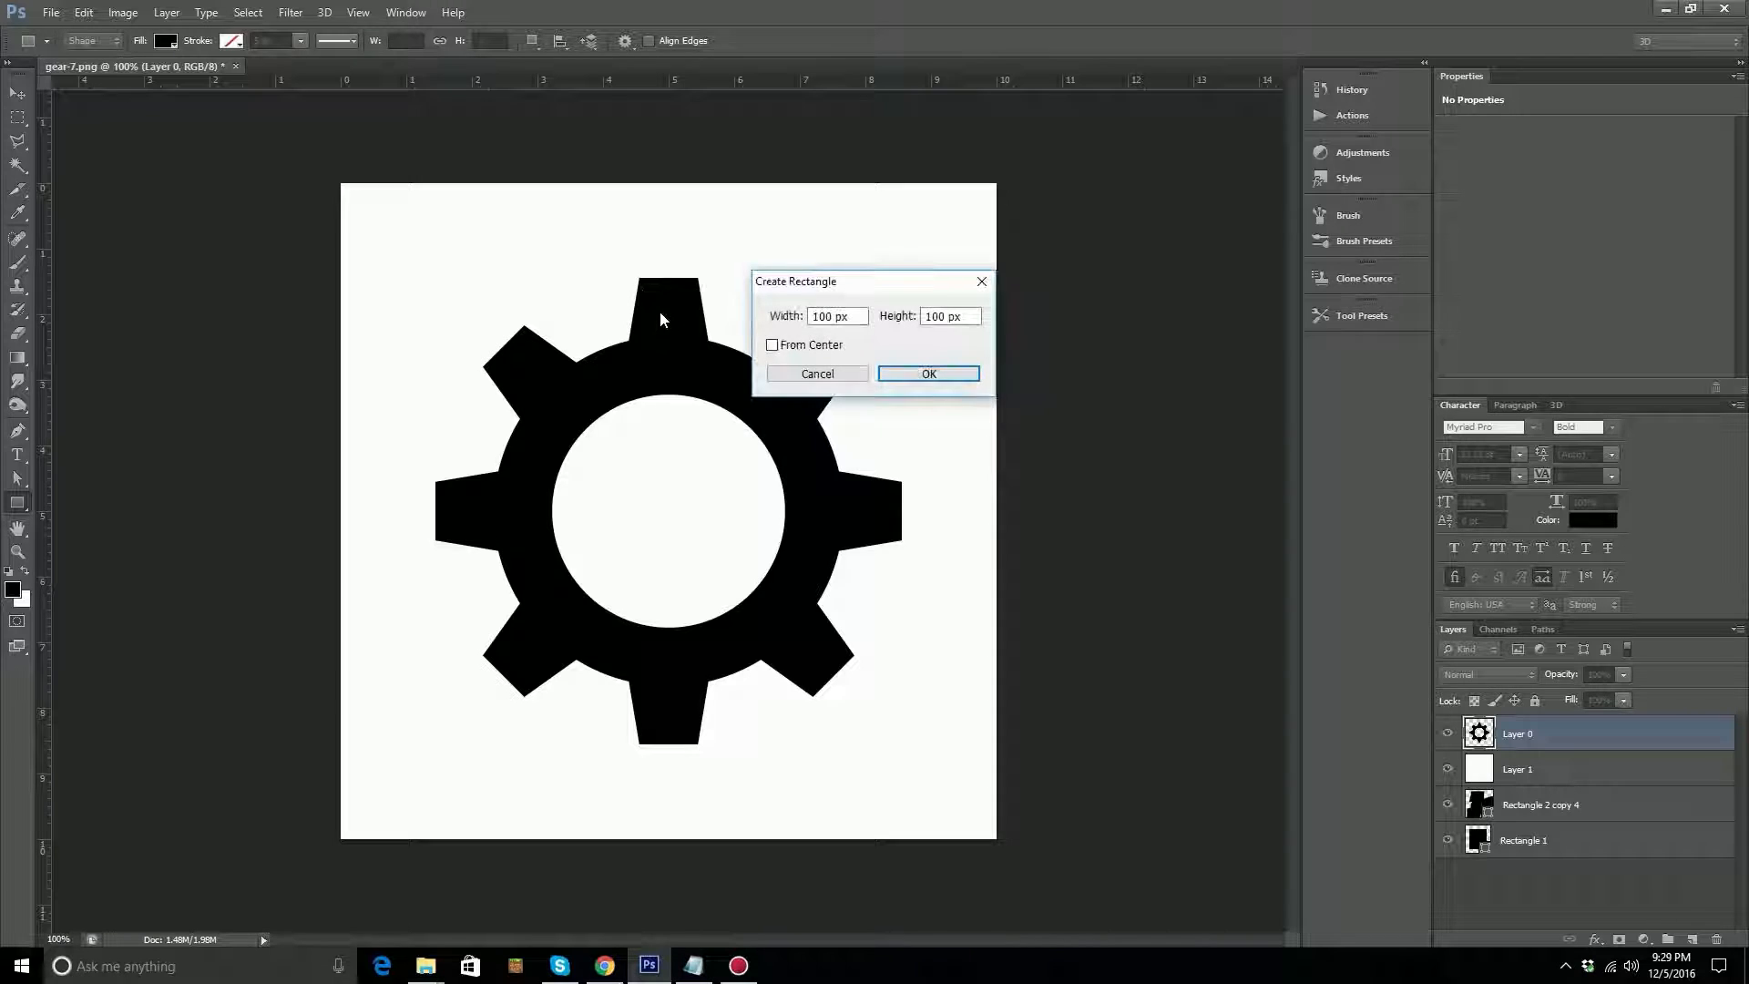
{"action": "key", "text": "Escape"}
Draw a rectangle about 64 by 68 px over the gear's top tooth and spread its bottom corners outward to match the tooth's sides.
{"action": "left_click_drag", "start_coordinate": [640, 278], "coordinate": [698, 342]}
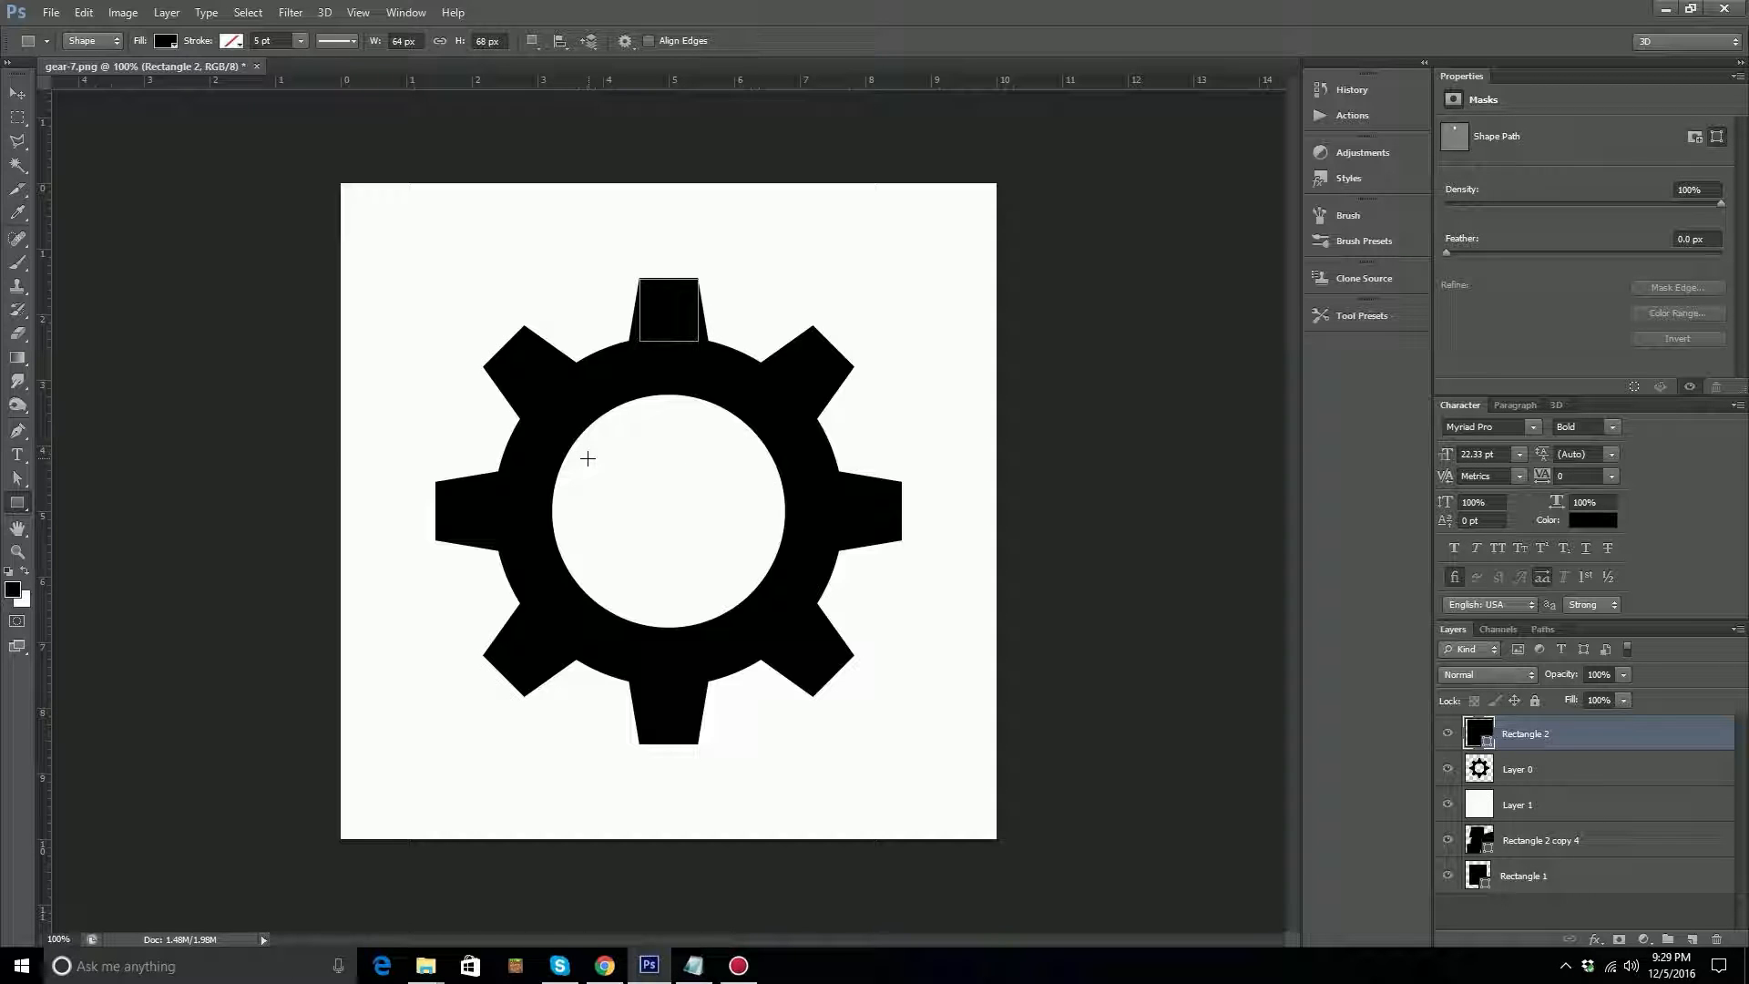
{"action": "key", "text": "a"}
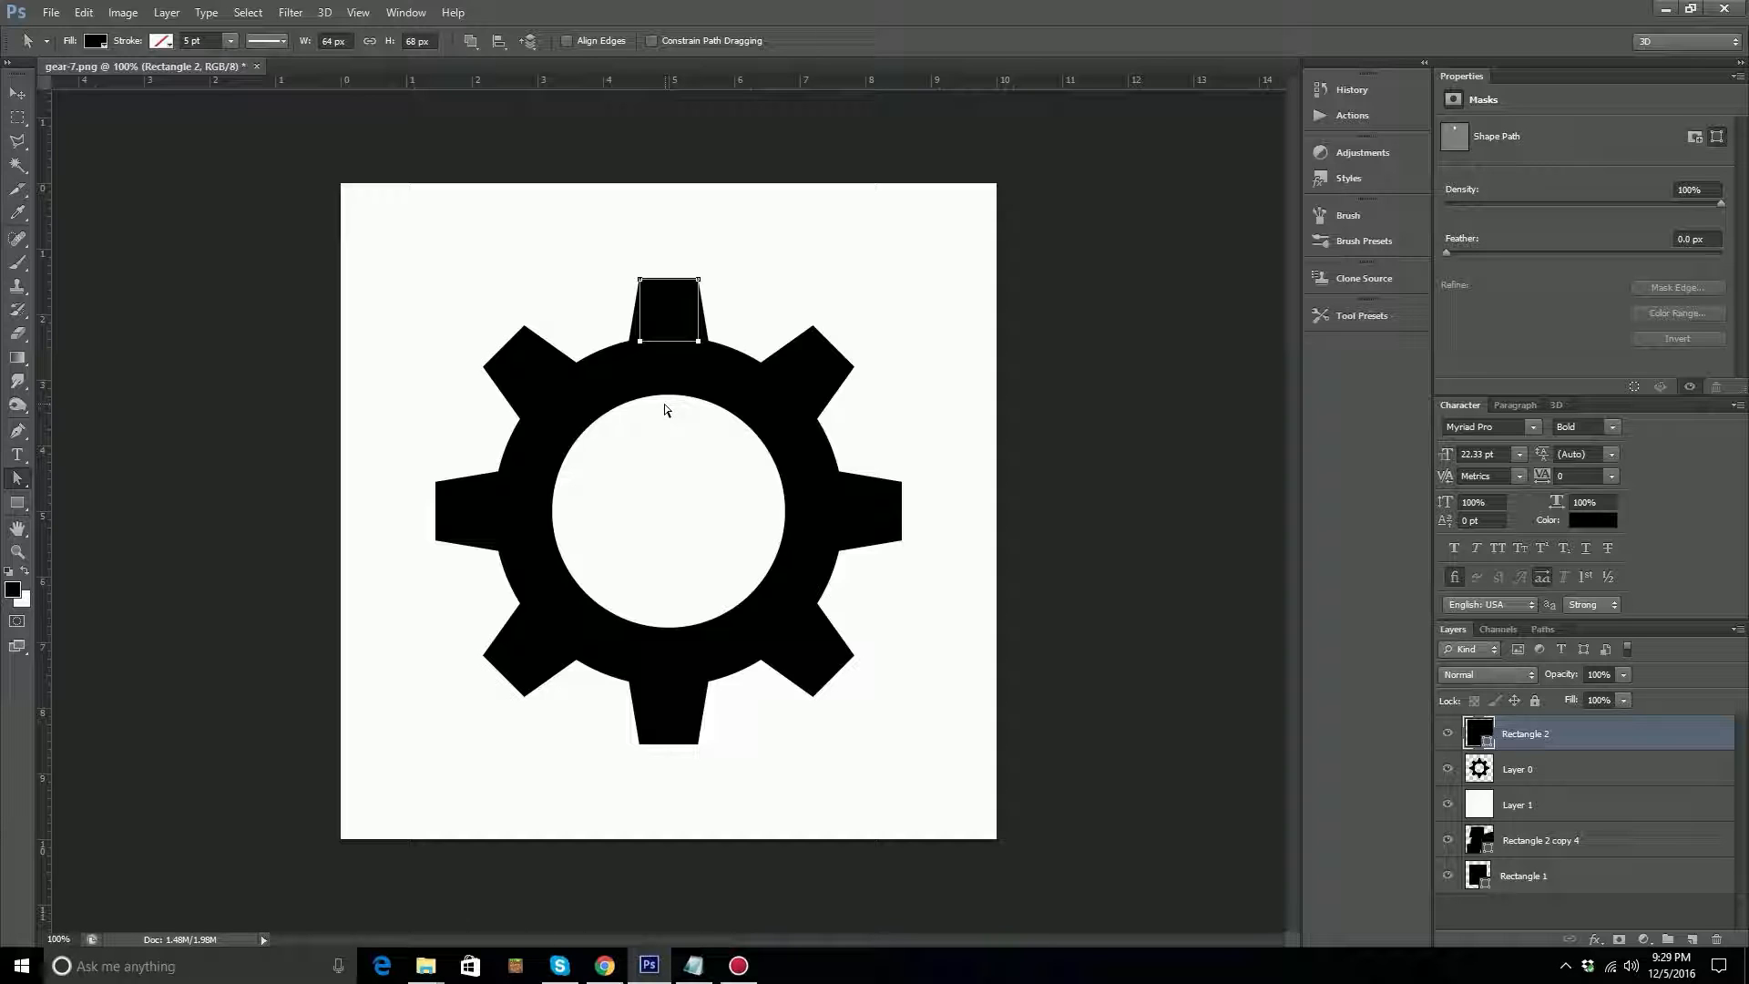
{"action": "left_click", "coordinate": [751, 312]}
{"action": "left_click", "coordinate": [640, 341]}
{"action": "key", "text": "Left"}
{"action": "key", "text": "Left"}
{"action": "key", "text": "Left"}
{"action": "key", "text": "Left"}
{"action": "key", "text": "Left"}
{"action": "key", "text": "Left"}
{"action": "key", "text": "Left"}
{"action": "key", "text": "Left"}
{"action": "left_click", "coordinate": [697, 341]}
{"action": "key", "text": "Right"}
{"action": "key", "text": "Right"}
{"action": "key", "text": "Right"}
{"action": "key", "text": "Right"}
{"action": "key", "text": "Right"}
{"action": "key", "text": "Right"}
{"action": "key", "text": "Right"}
{"action": "key", "text": "Right"}
{"action": "key", "text": "Right"}
{"action": "key", "text": "Right"}
{"action": "key", "text": "Right"}
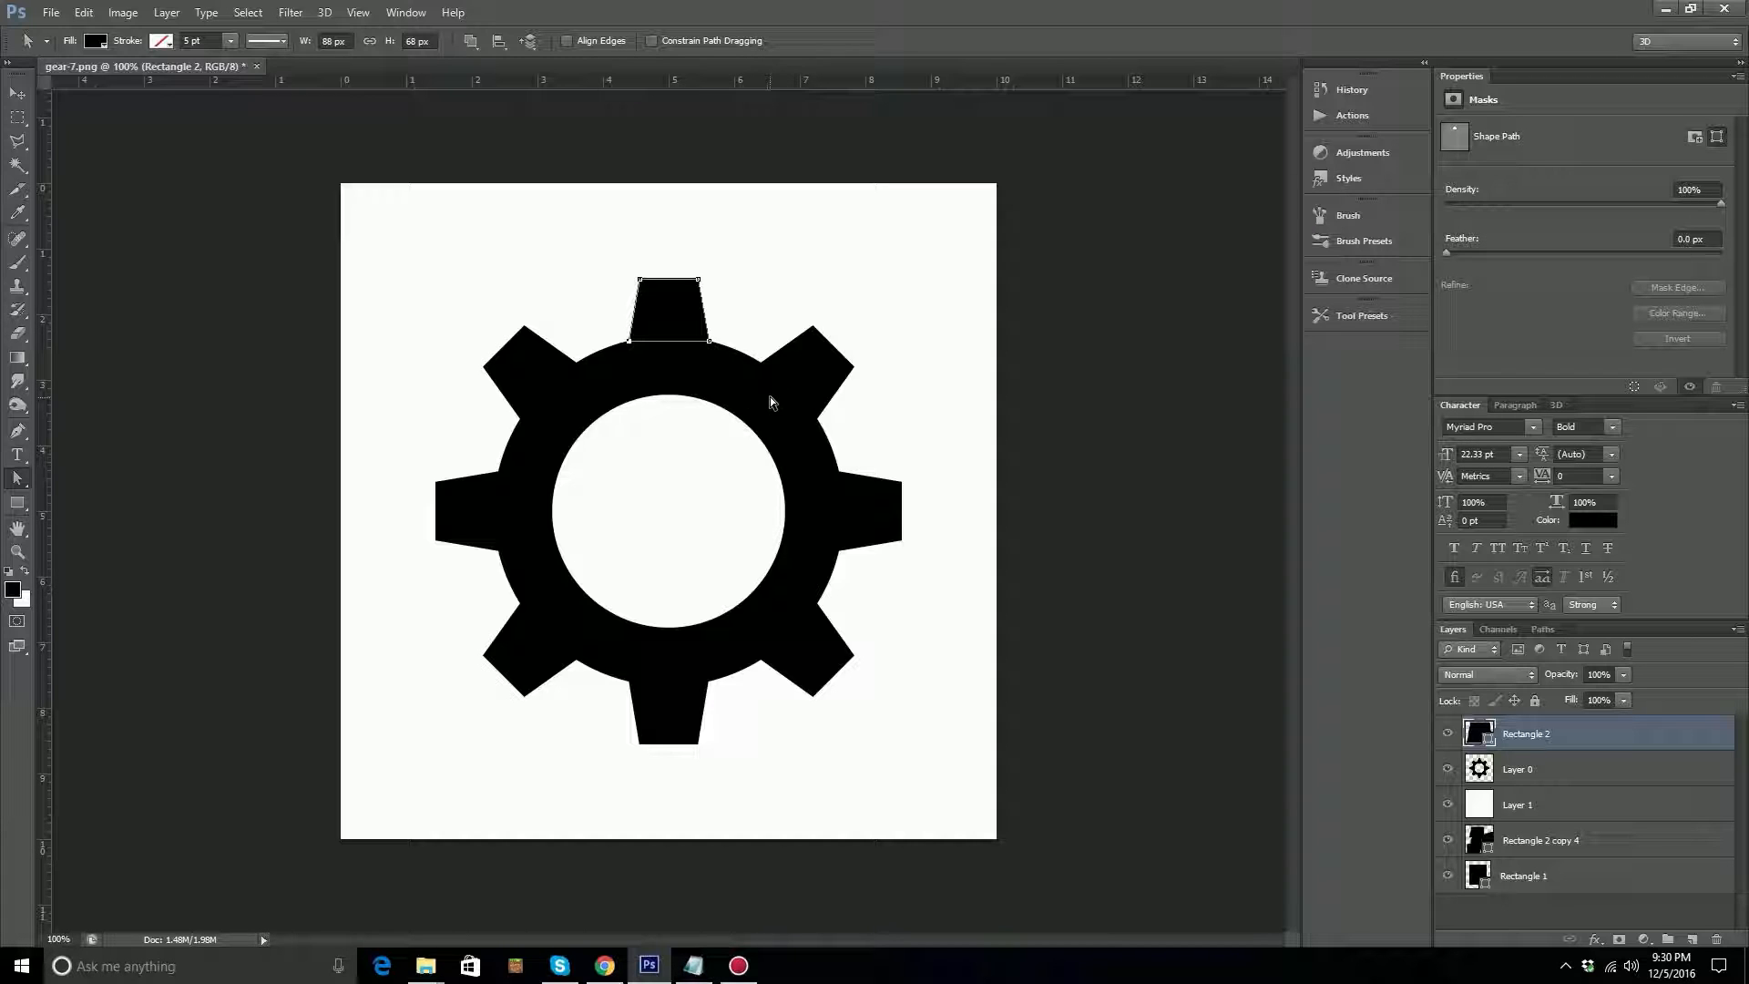
Lower the bottom edge of the top tooth's shape into the gear ring so the shape is 72 px high.
{"action": "key", "text": "Down"}
{"action": "key", "text": "Up"}
{"action": "key", "text": "Up"}
{"action": "key", "text": "Down"}
{"action": "key", "text": "Down"}
{"action": "key", "text": "Down"}
{"action": "key", "text": "Down"}
{"action": "key", "text": "Return"}
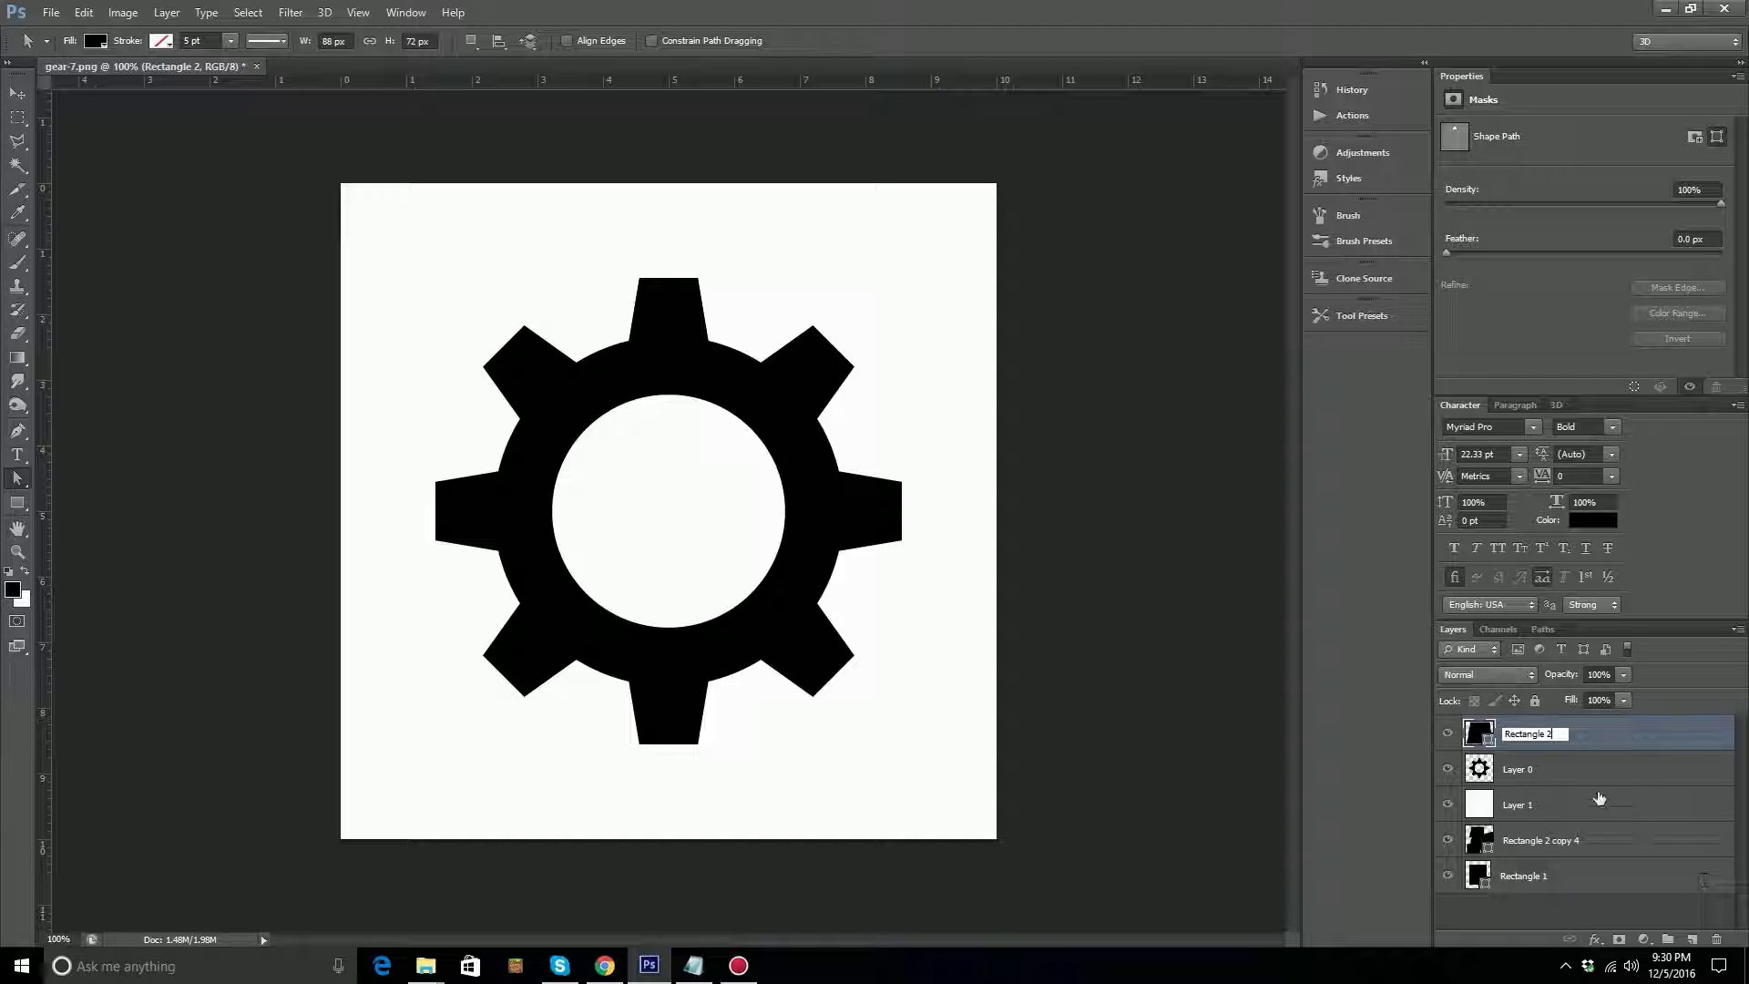
Duplicate the Rectangle 2 tooth shape and rotate the copy 180° in place with Free Transform.
{"action": "left_click_drag", "start_coordinate": [1508, 742], "coordinate": [1691, 939]}
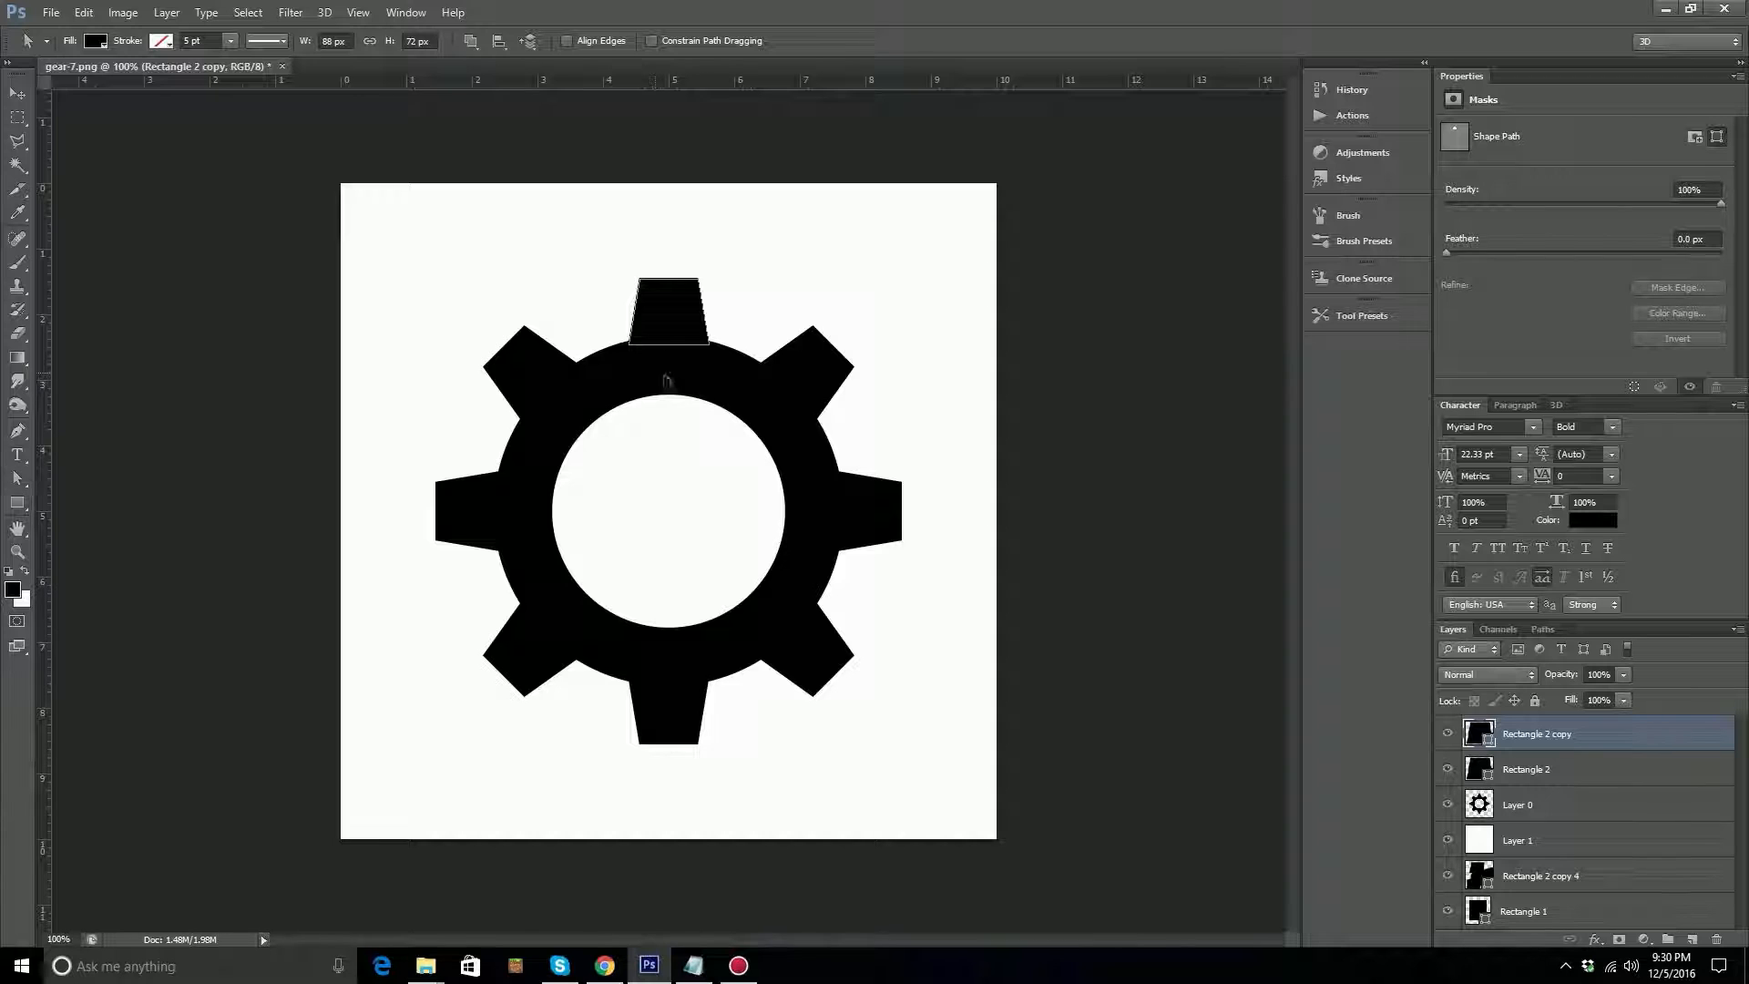
{"action": "key", "text": "ctrl+t"}
{"action": "left_click_drag", "start_coordinate": [619, 373], "coordinate": [616, 255]}
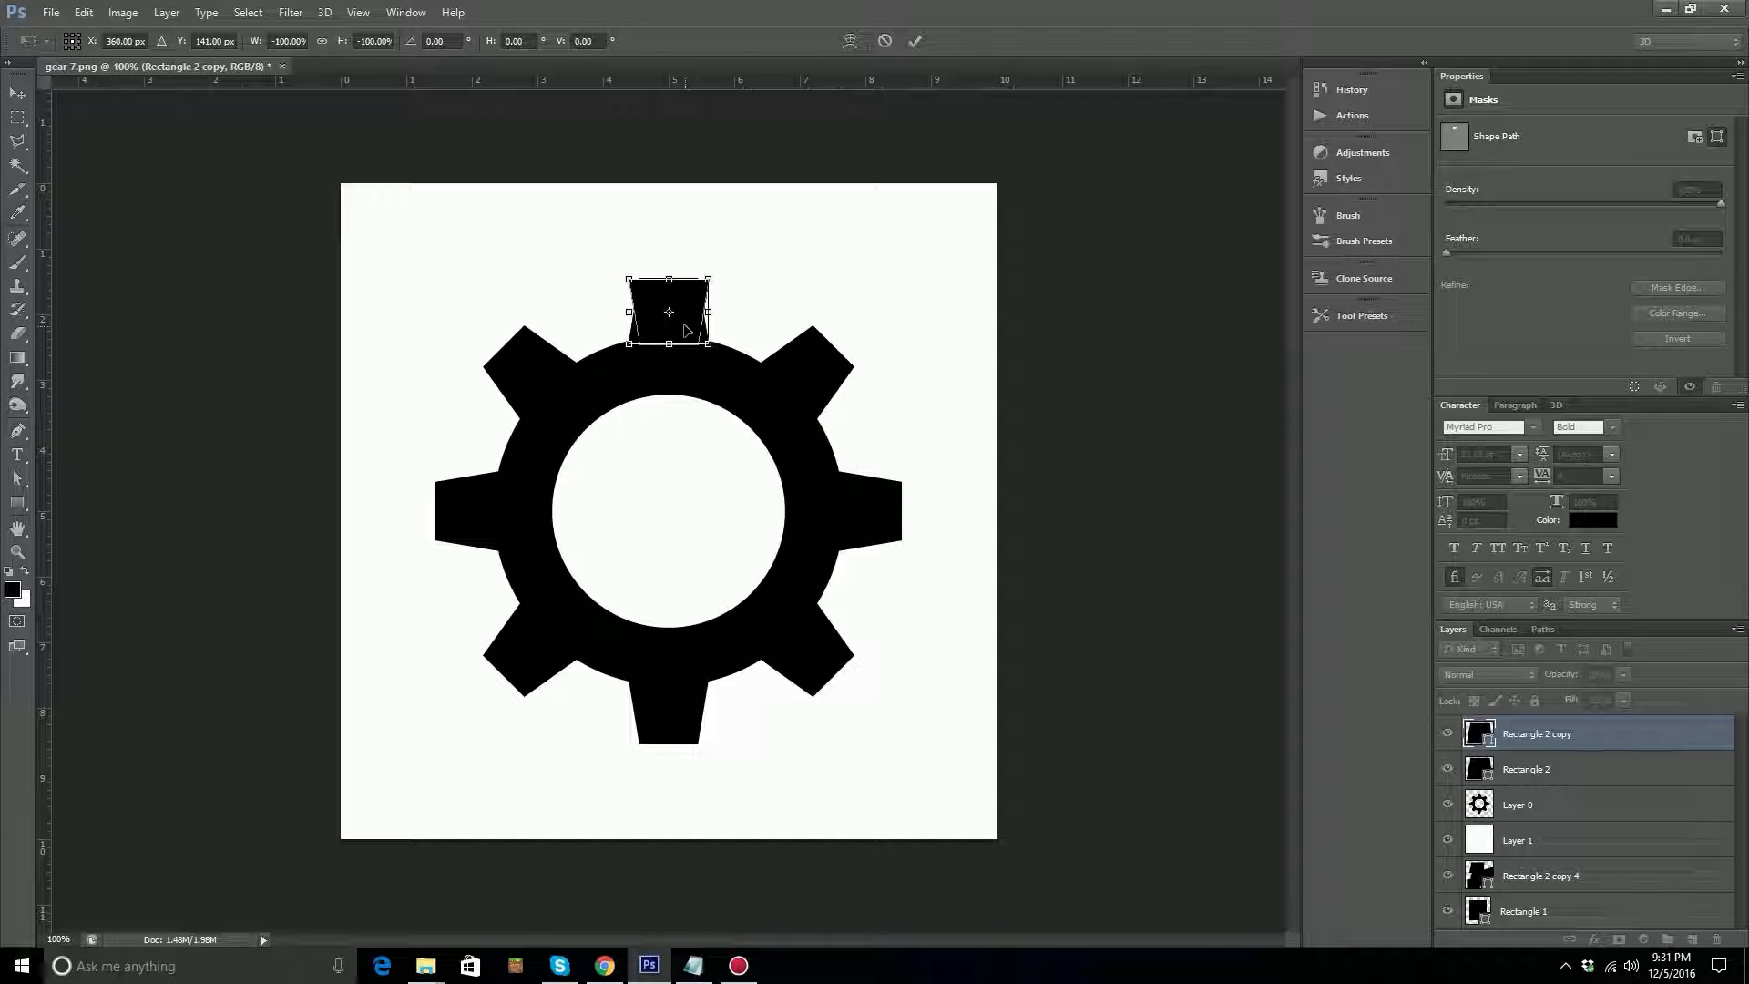
{"action": "key", "text": "Return"}
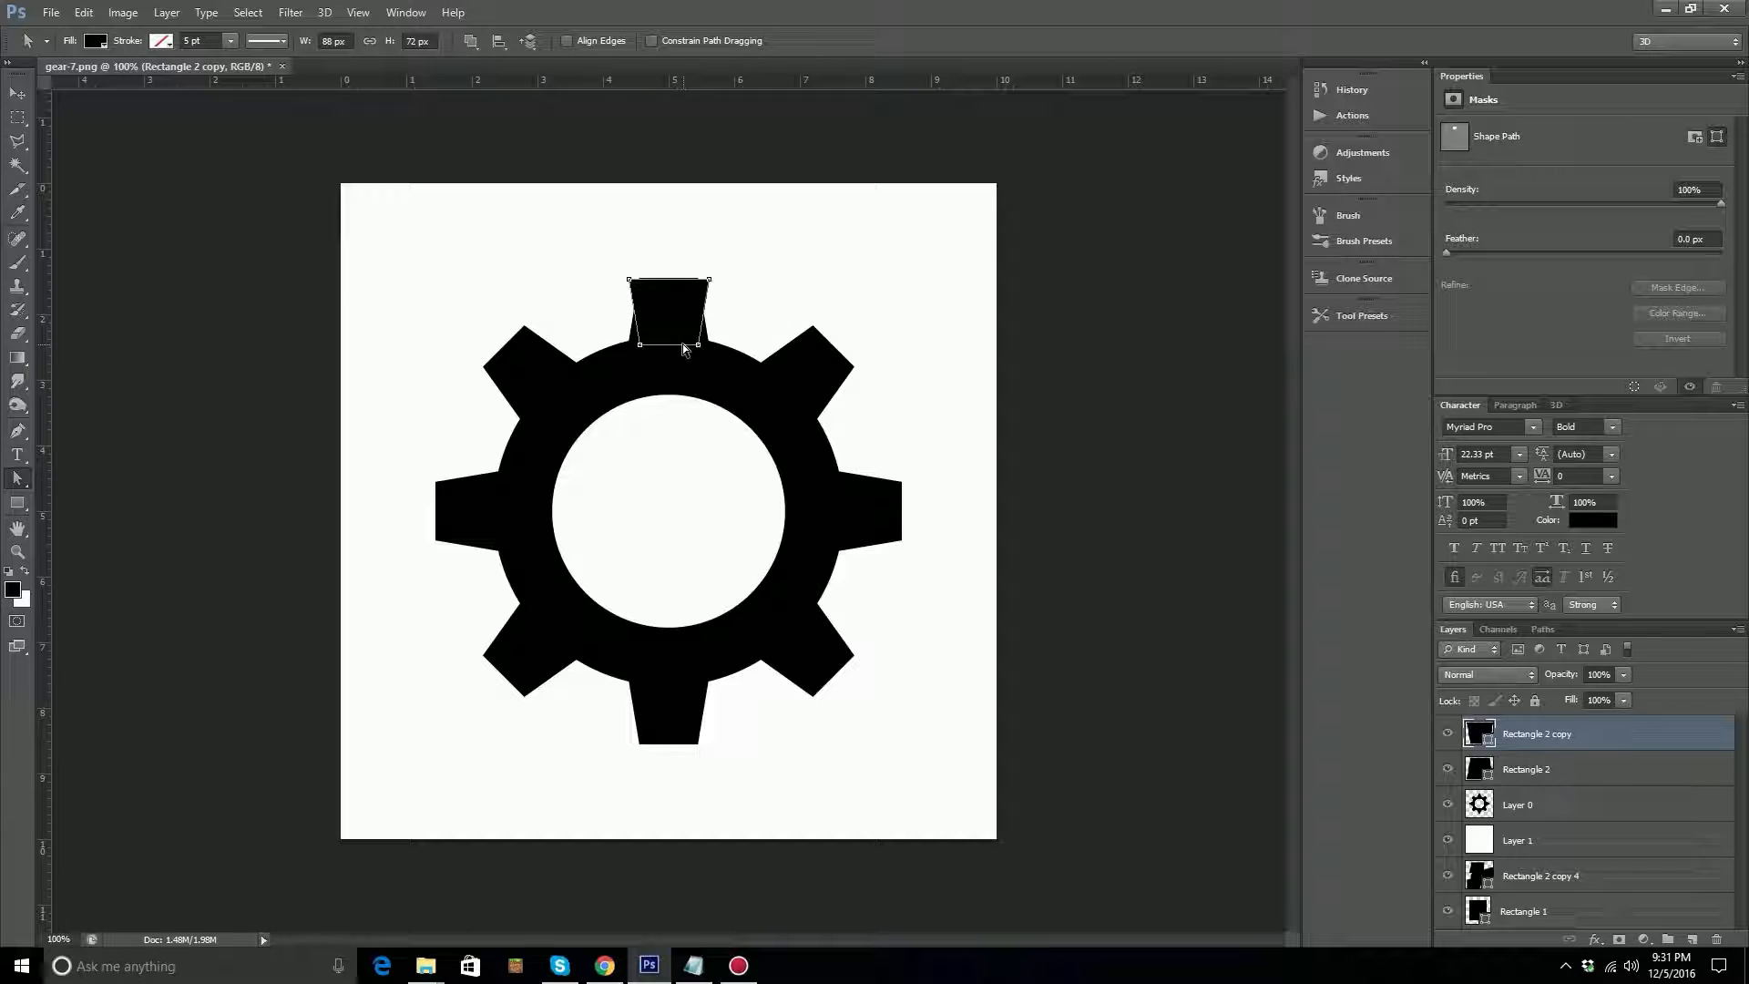
Move the inverted tooth copy straight down onto the gear's bottom tooth and check its fit by toggling Layer 0's visibility.
{"action": "left_click", "coordinate": [22, 96]}
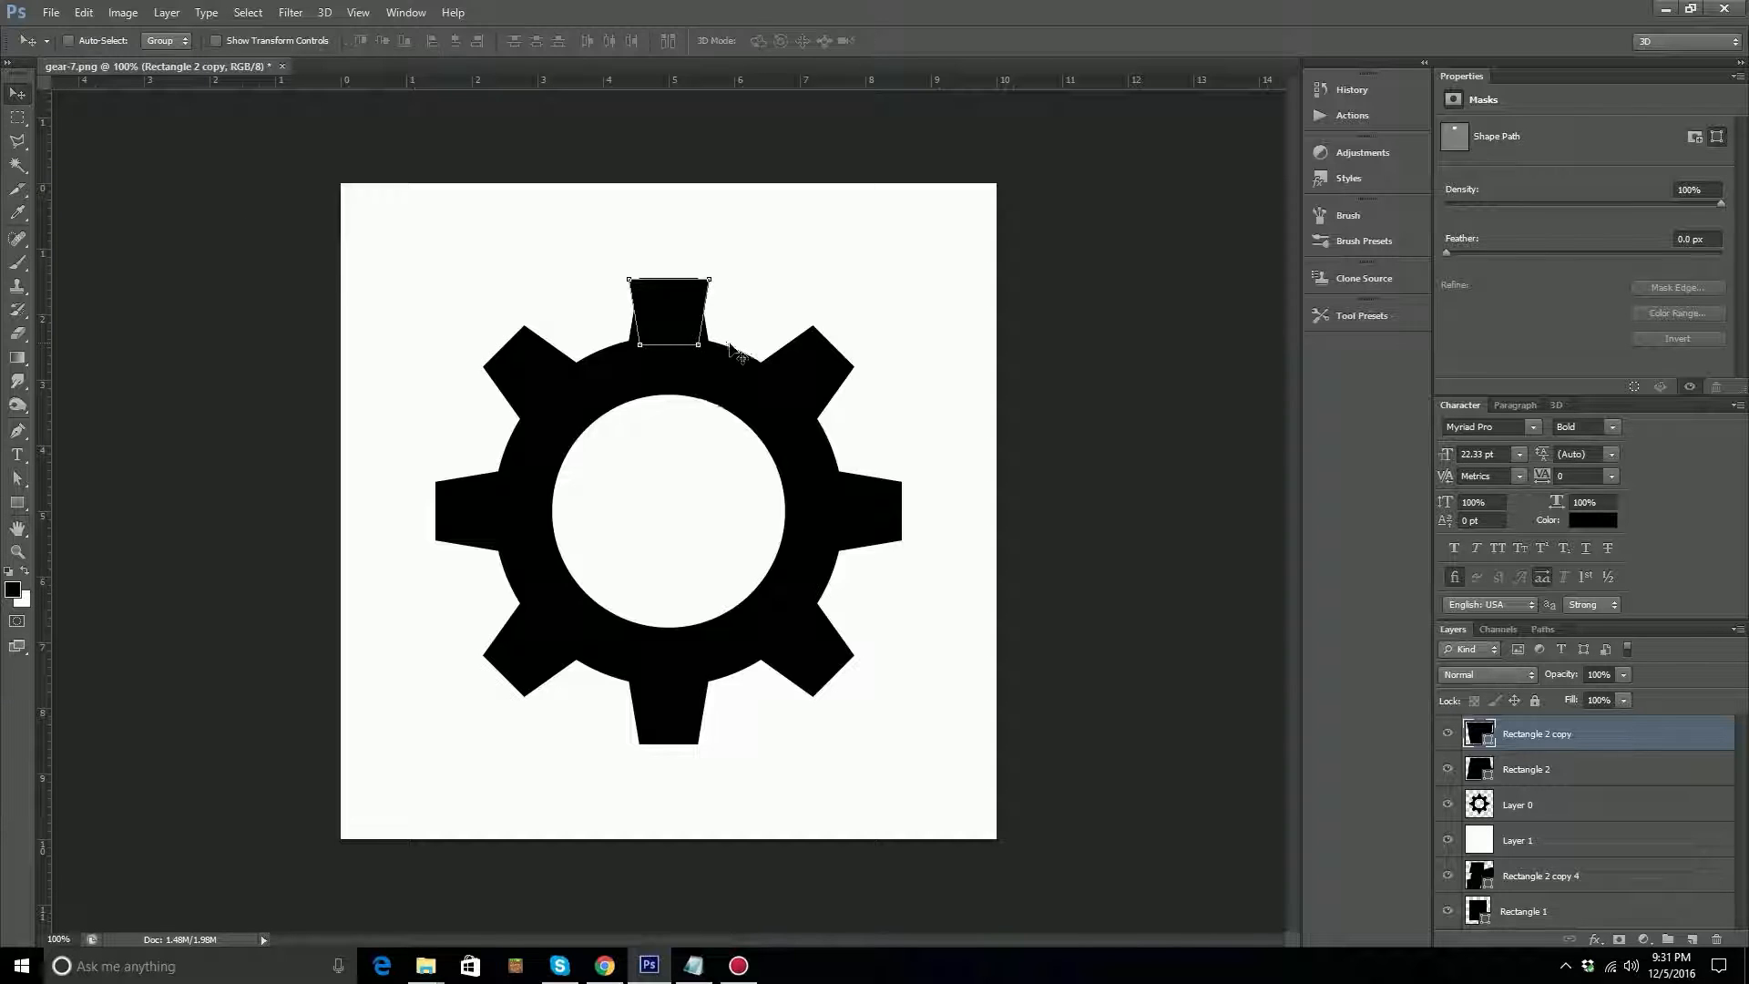
{"action": "key", "text": "a"}
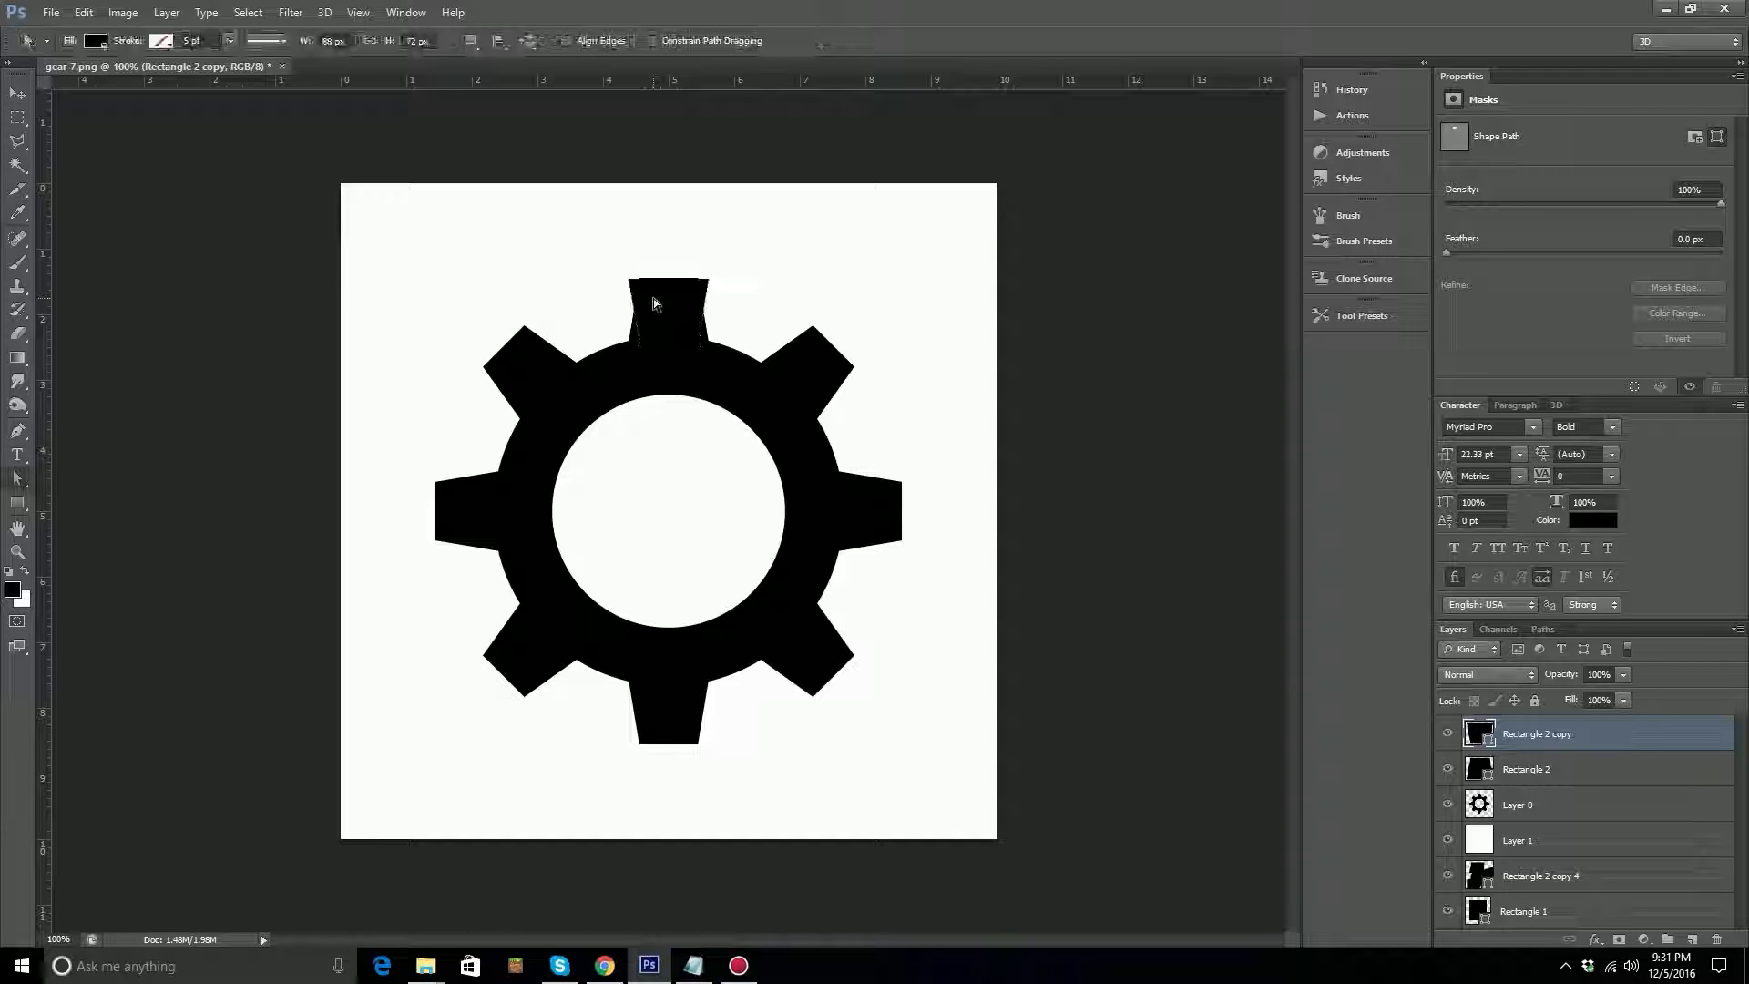
{"action": "left_click", "coordinate": [17, 93]}
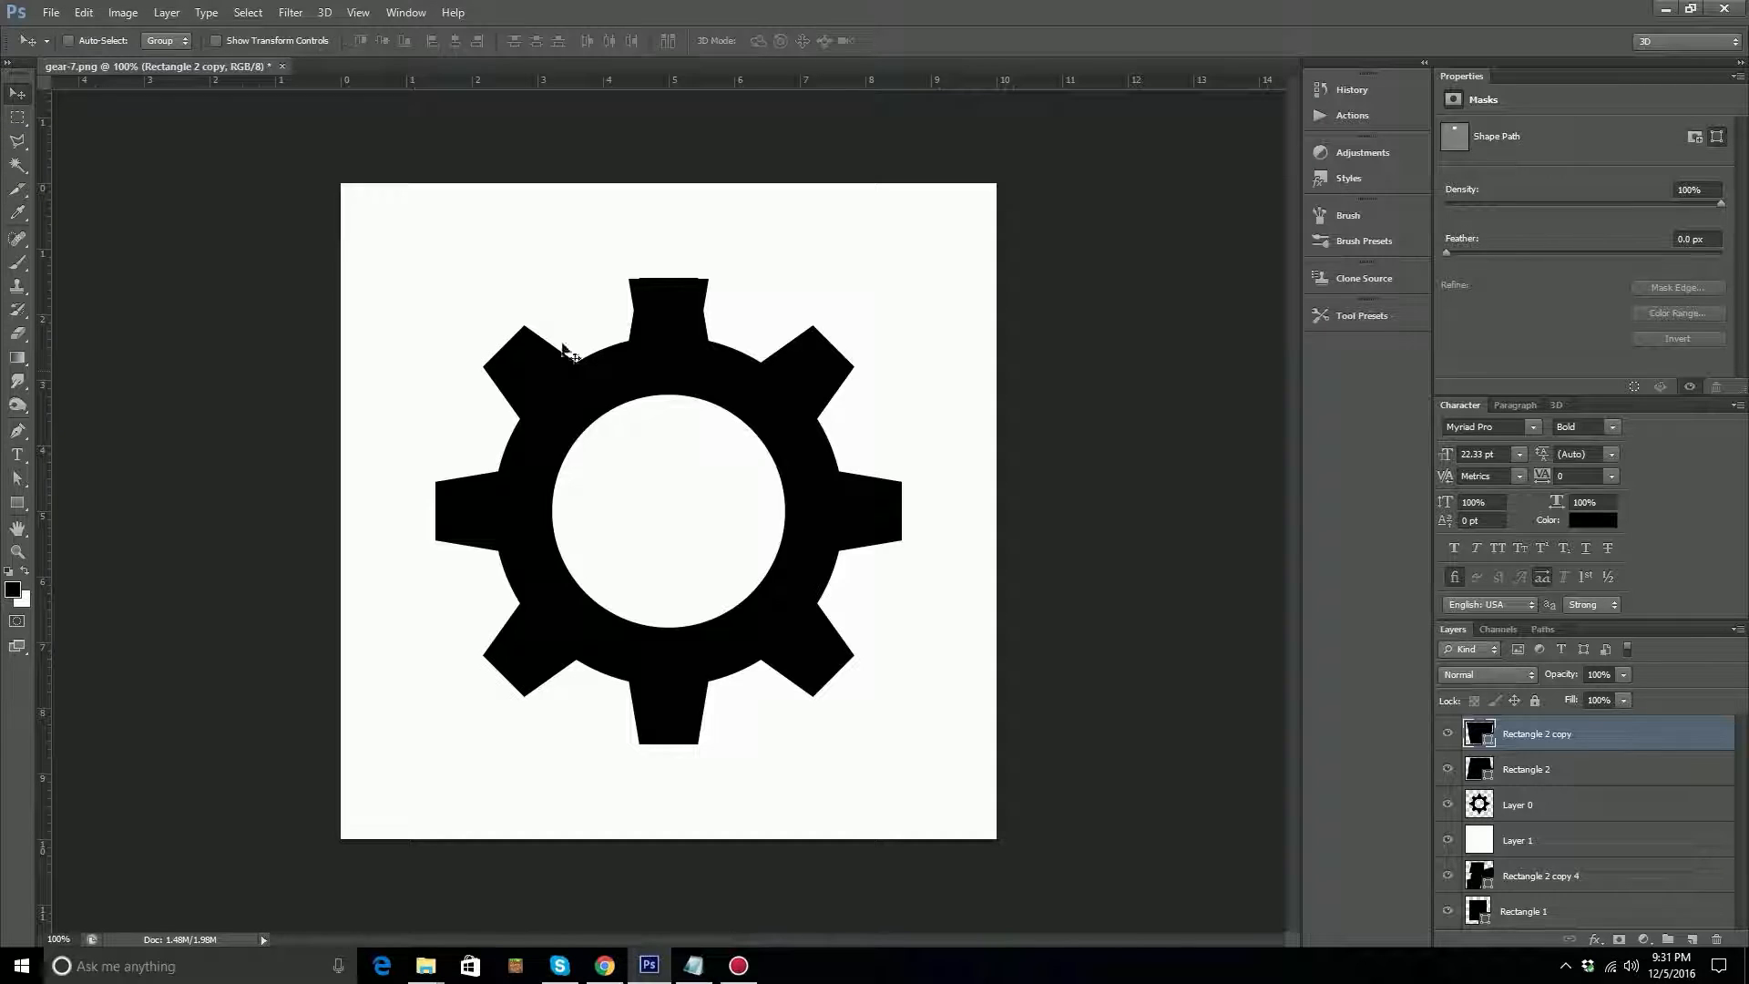
{"action": "left_click_drag", "start_coordinate": [684, 312], "coordinate": [678, 703]}
{"action": "left_click_drag", "start_coordinate": [679, 729], "coordinate": [682, 728]}
{"action": "left_click", "coordinate": [1447, 806]}
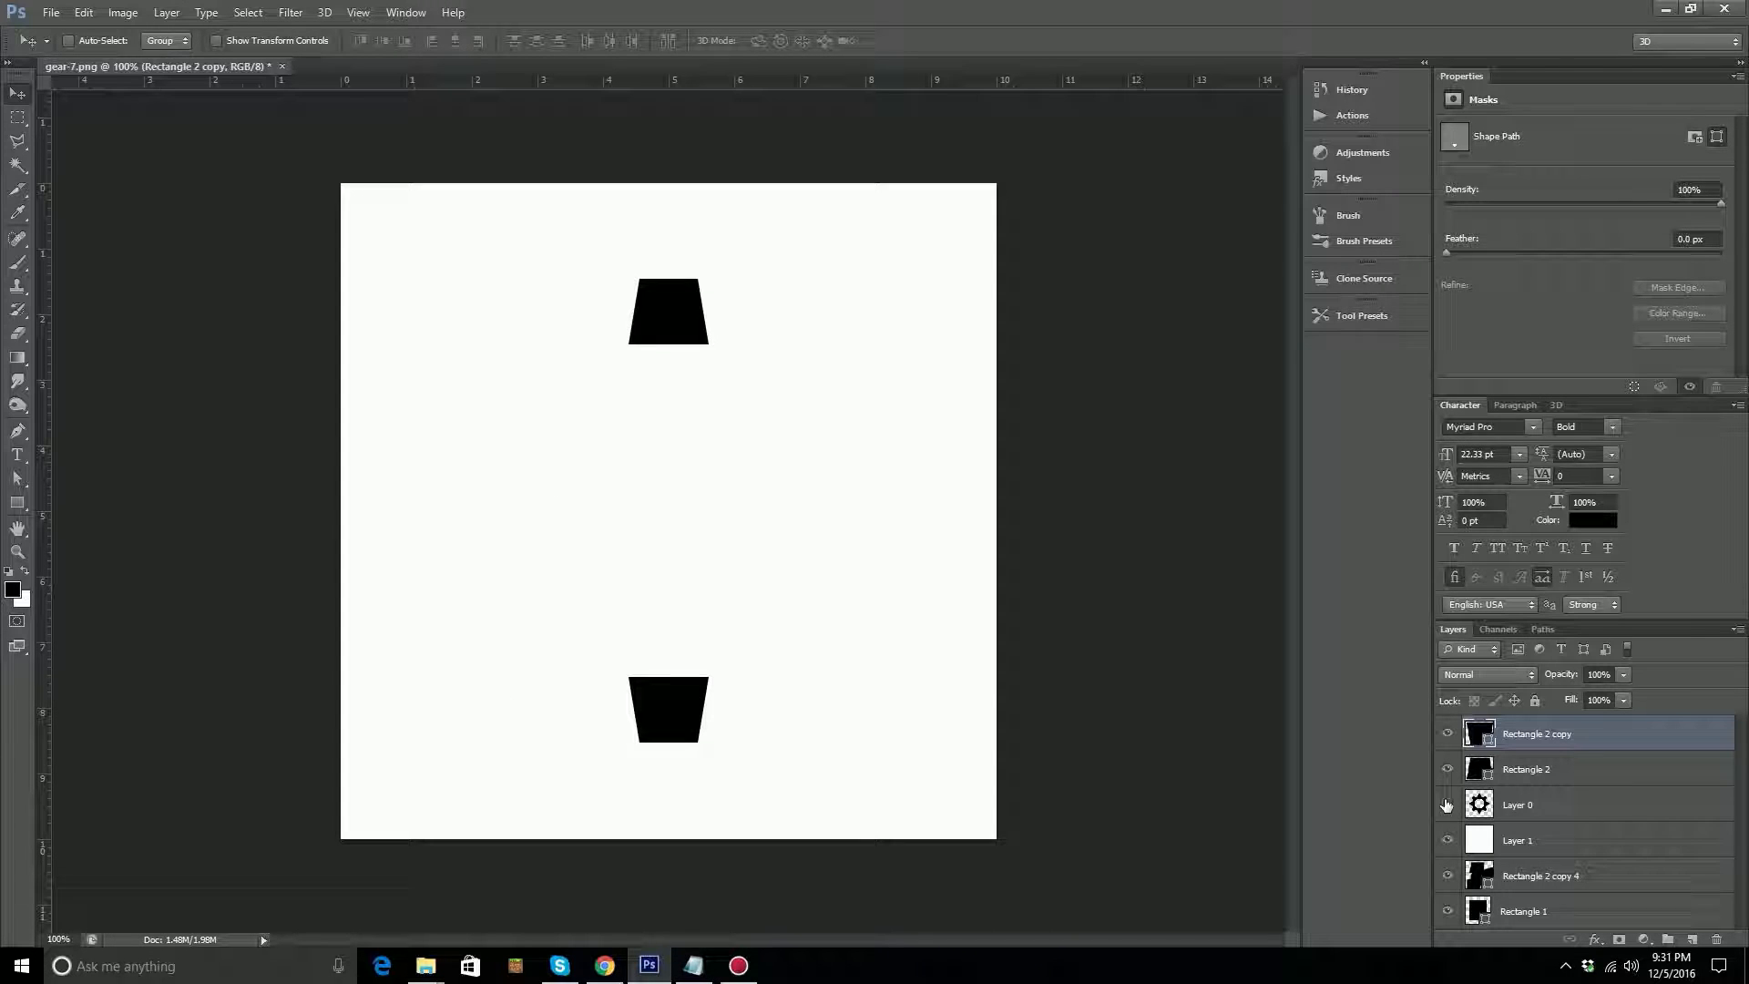
{"action": "left_click", "coordinate": [1447, 805]}
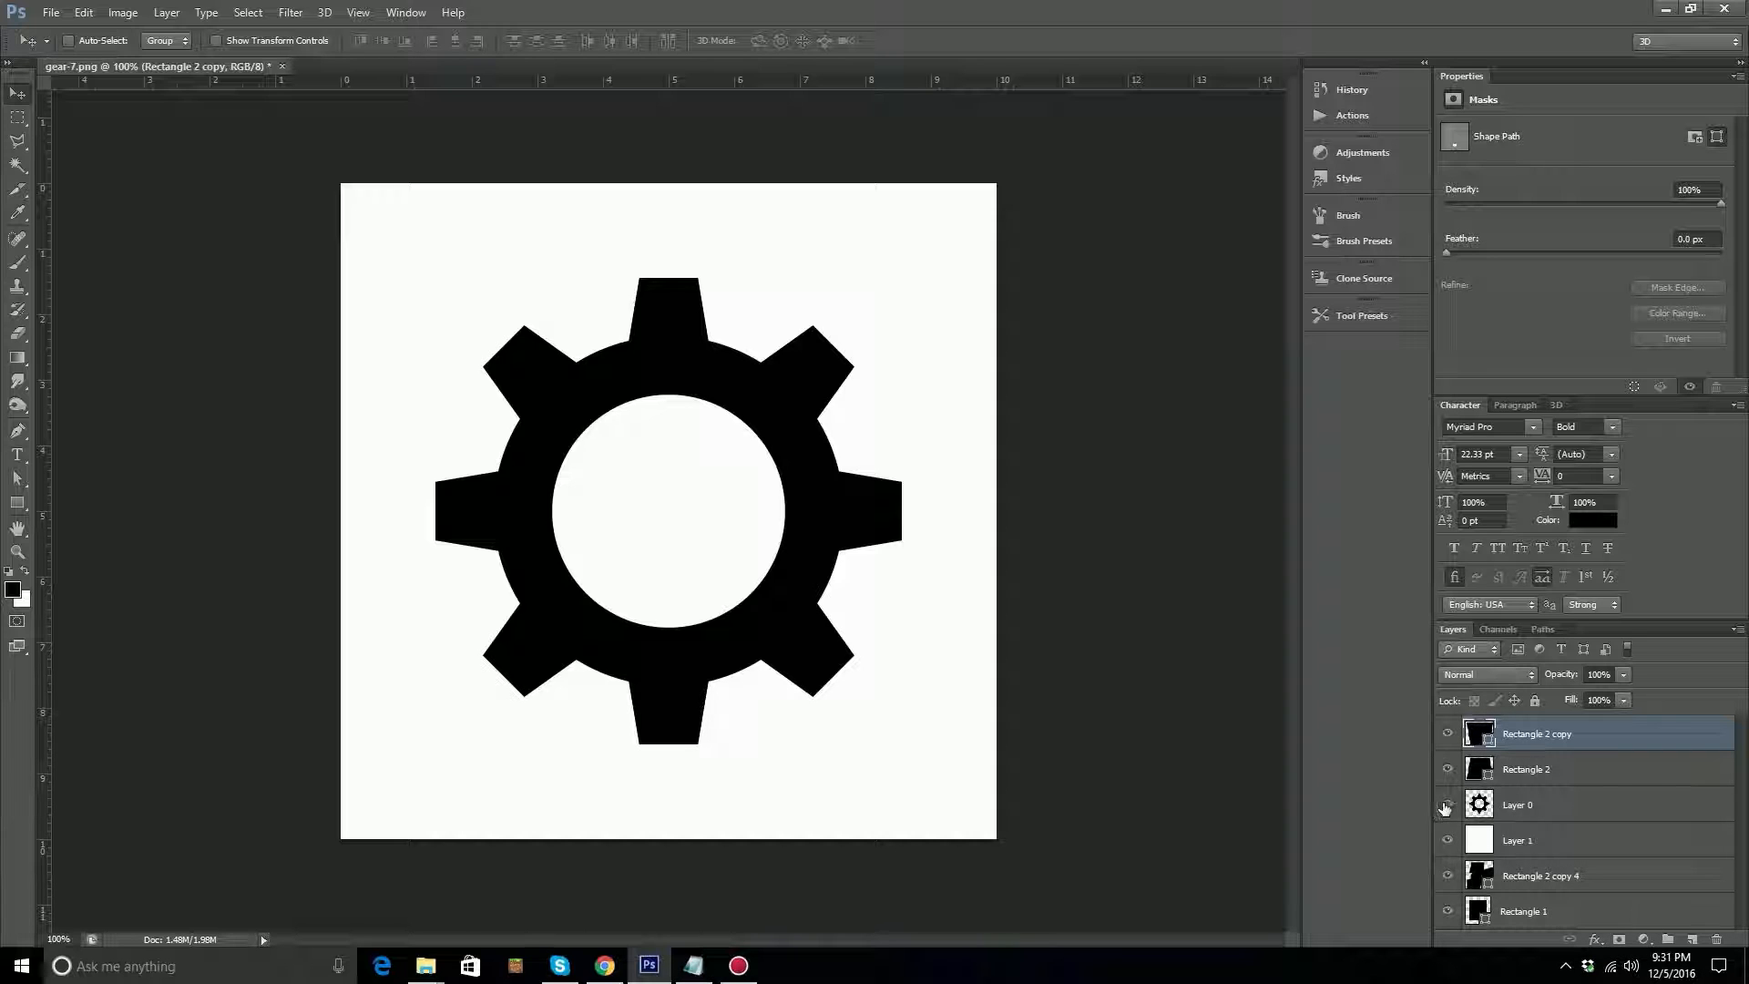
Hide the Layer 0 gear and merge Rectangle 2 with its copy into one shape layer.
{"action": "left_click", "coordinate": [1442, 809]}
{"action": "left_click", "coordinate": [1558, 772], "text": "shift"}
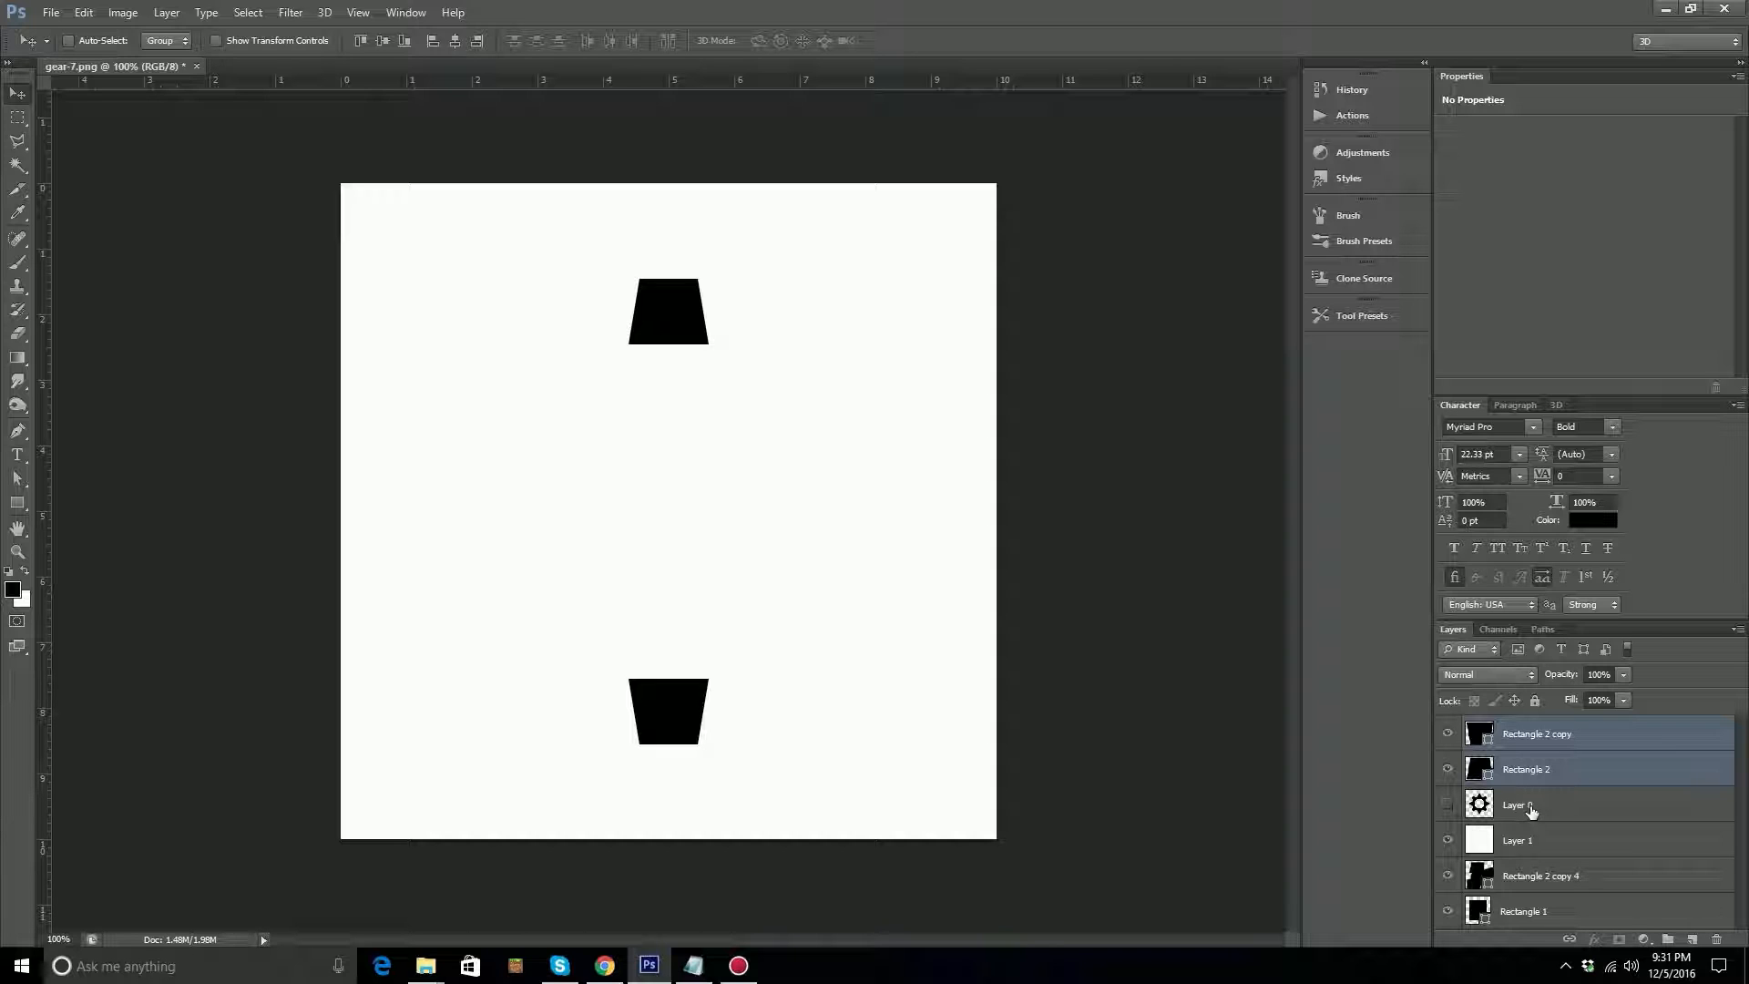
{"action": "key", "text": "ctrl+e"}
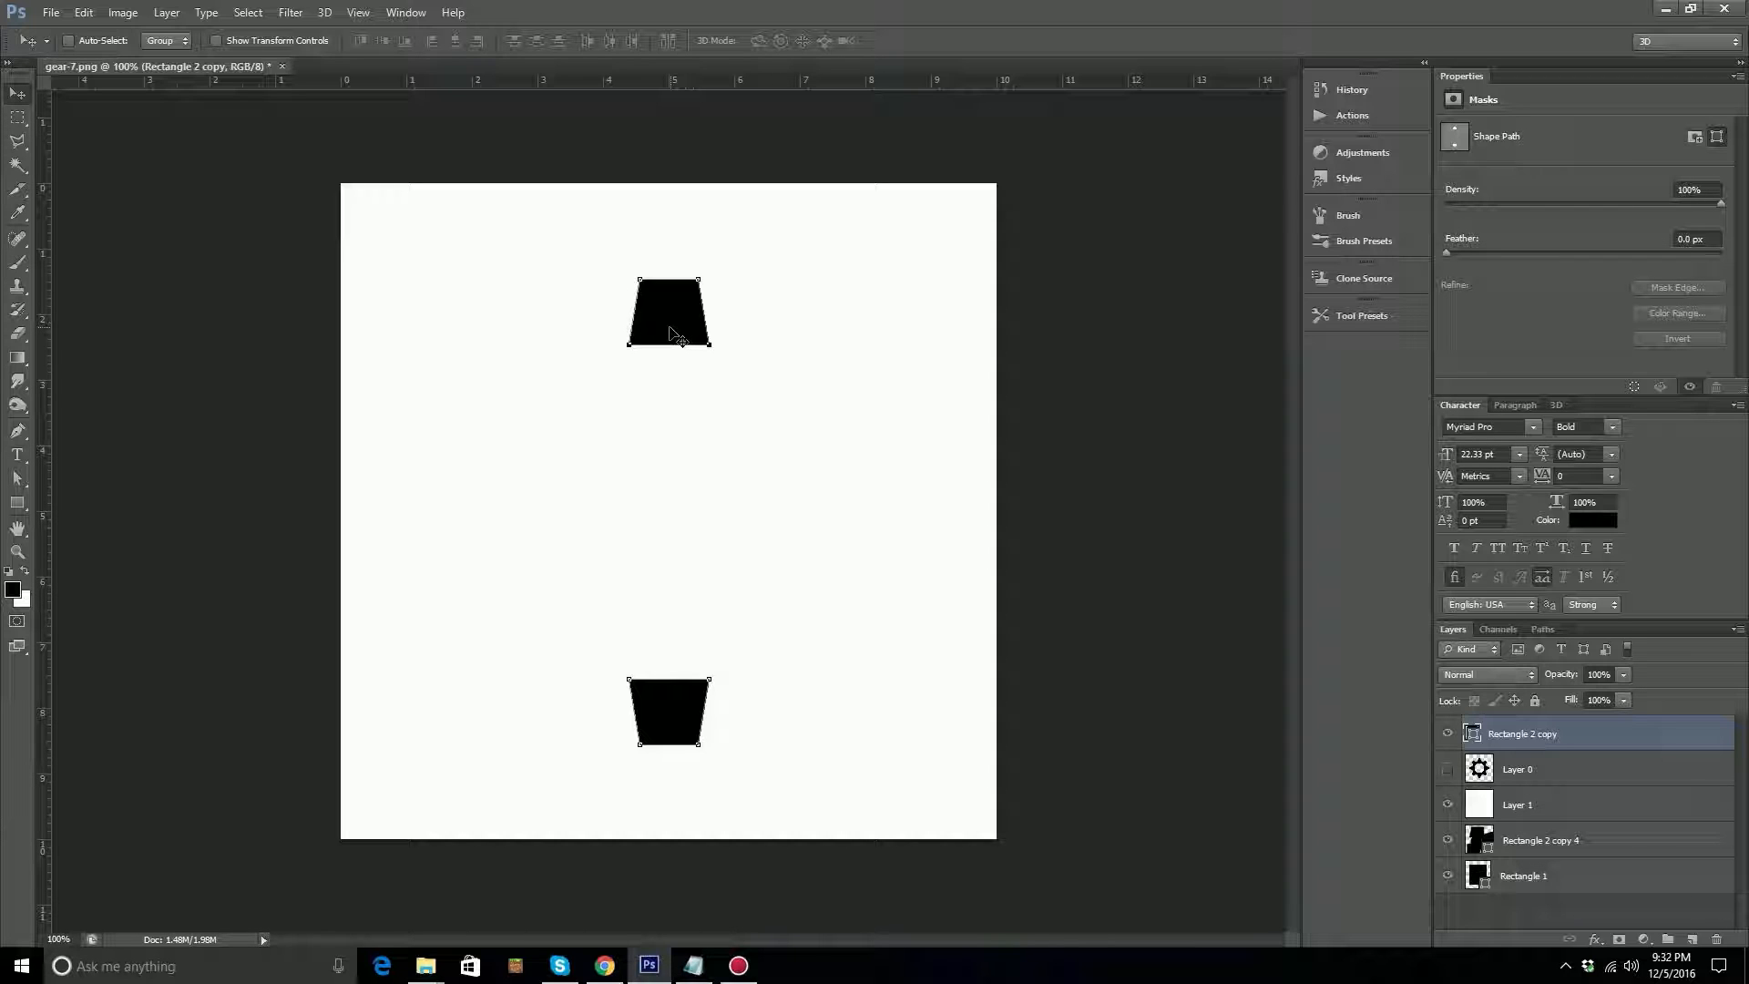
Deselect the merged tooth pair's path with the Direct Selection tool.
{"action": "key", "text": "a"}
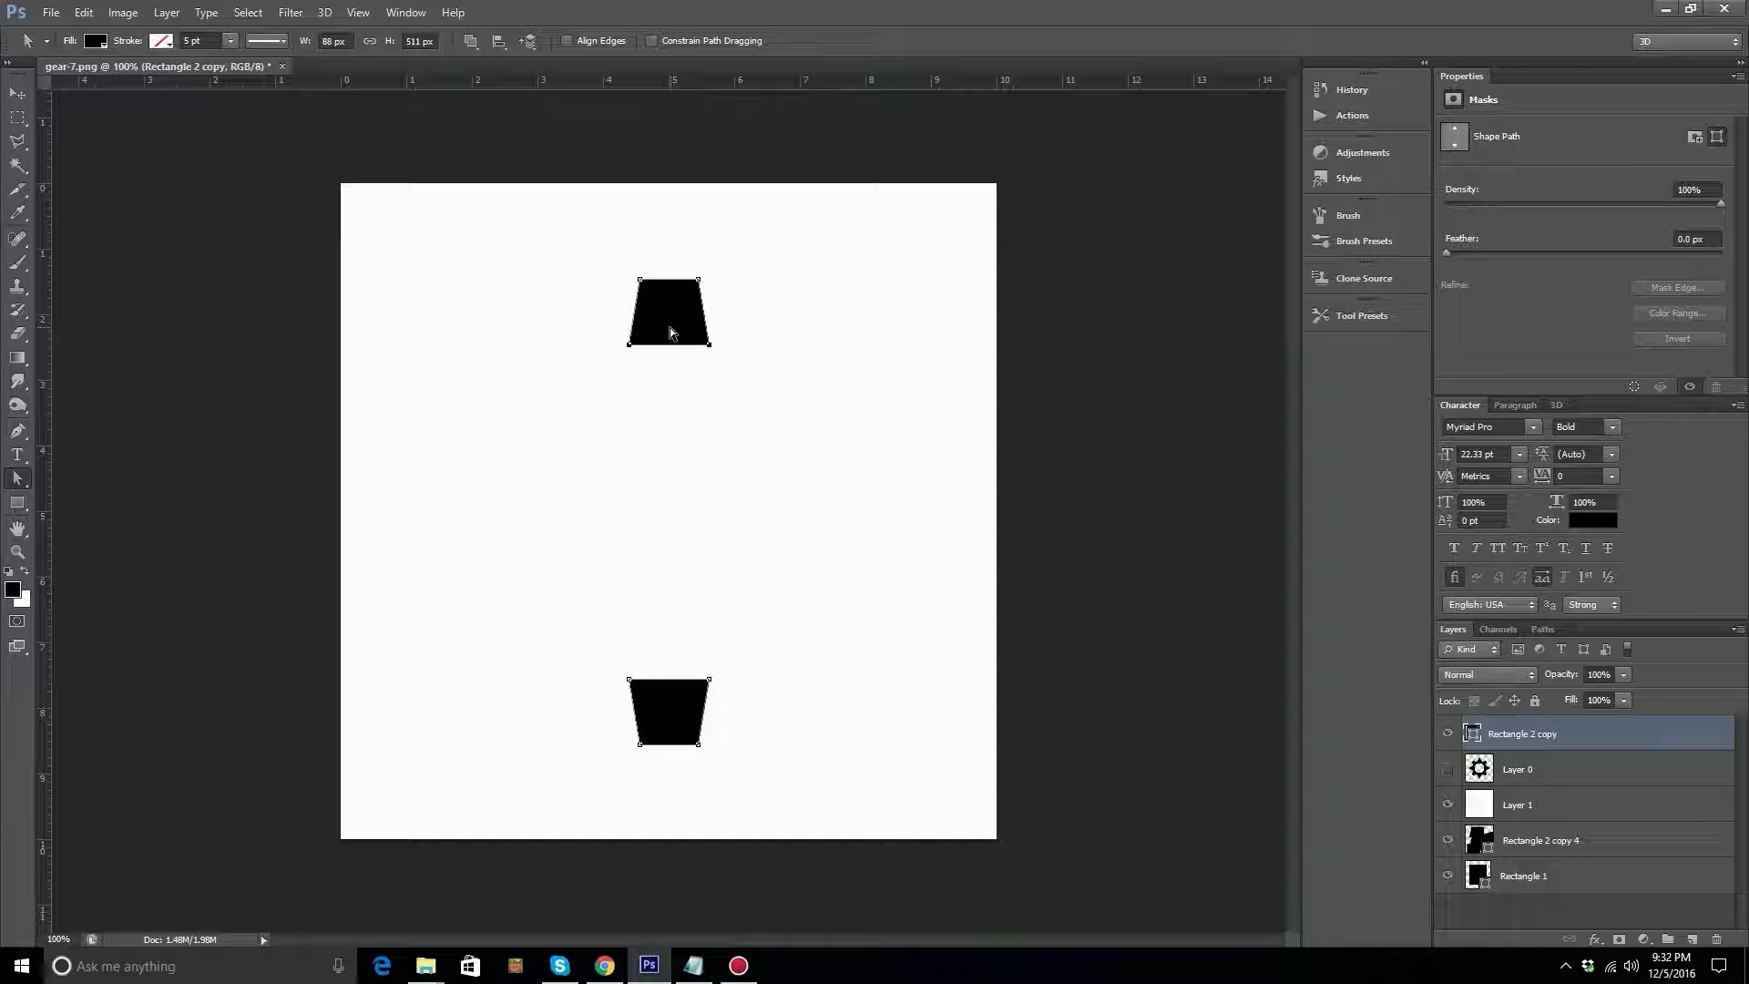
{"action": "left_click", "coordinate": [17, 479]}
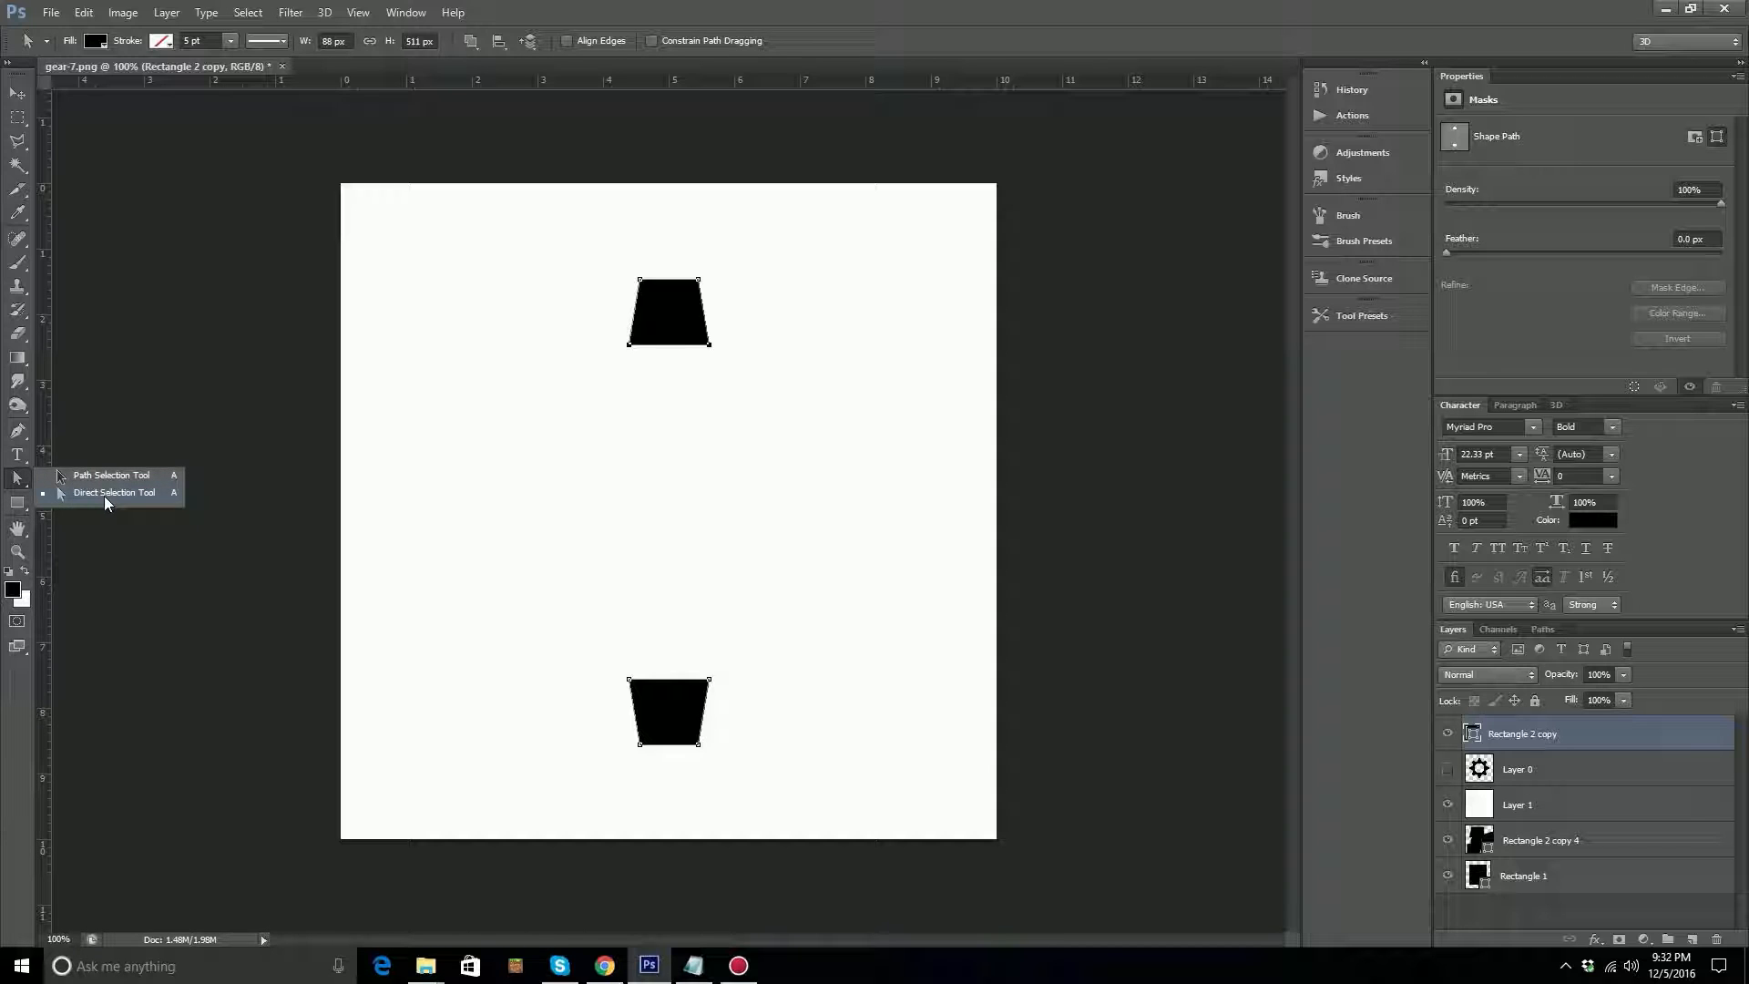
{"action": "left_click", "coordinate": [136, 494]}
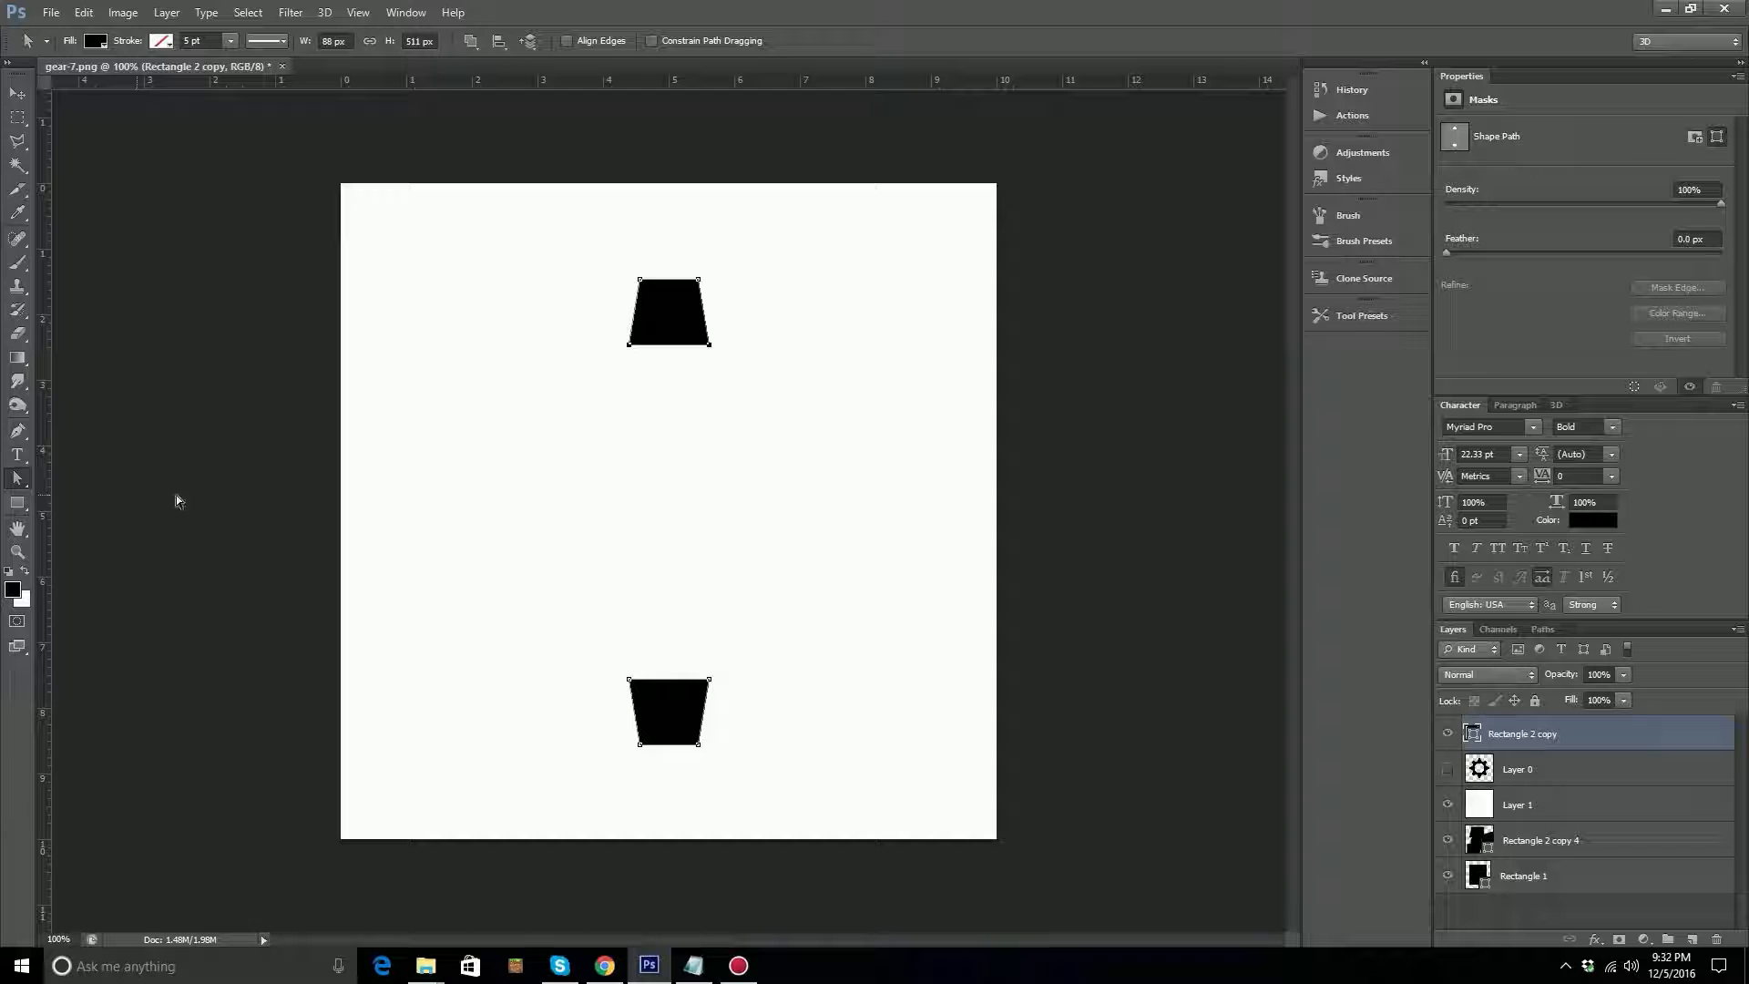
{"action": "left_click", "coordinate": [616, 462]}
Duplicate the merged tooth pair's layer and show the Layer 0 gear again.
{"action": "key", "text": "v"}
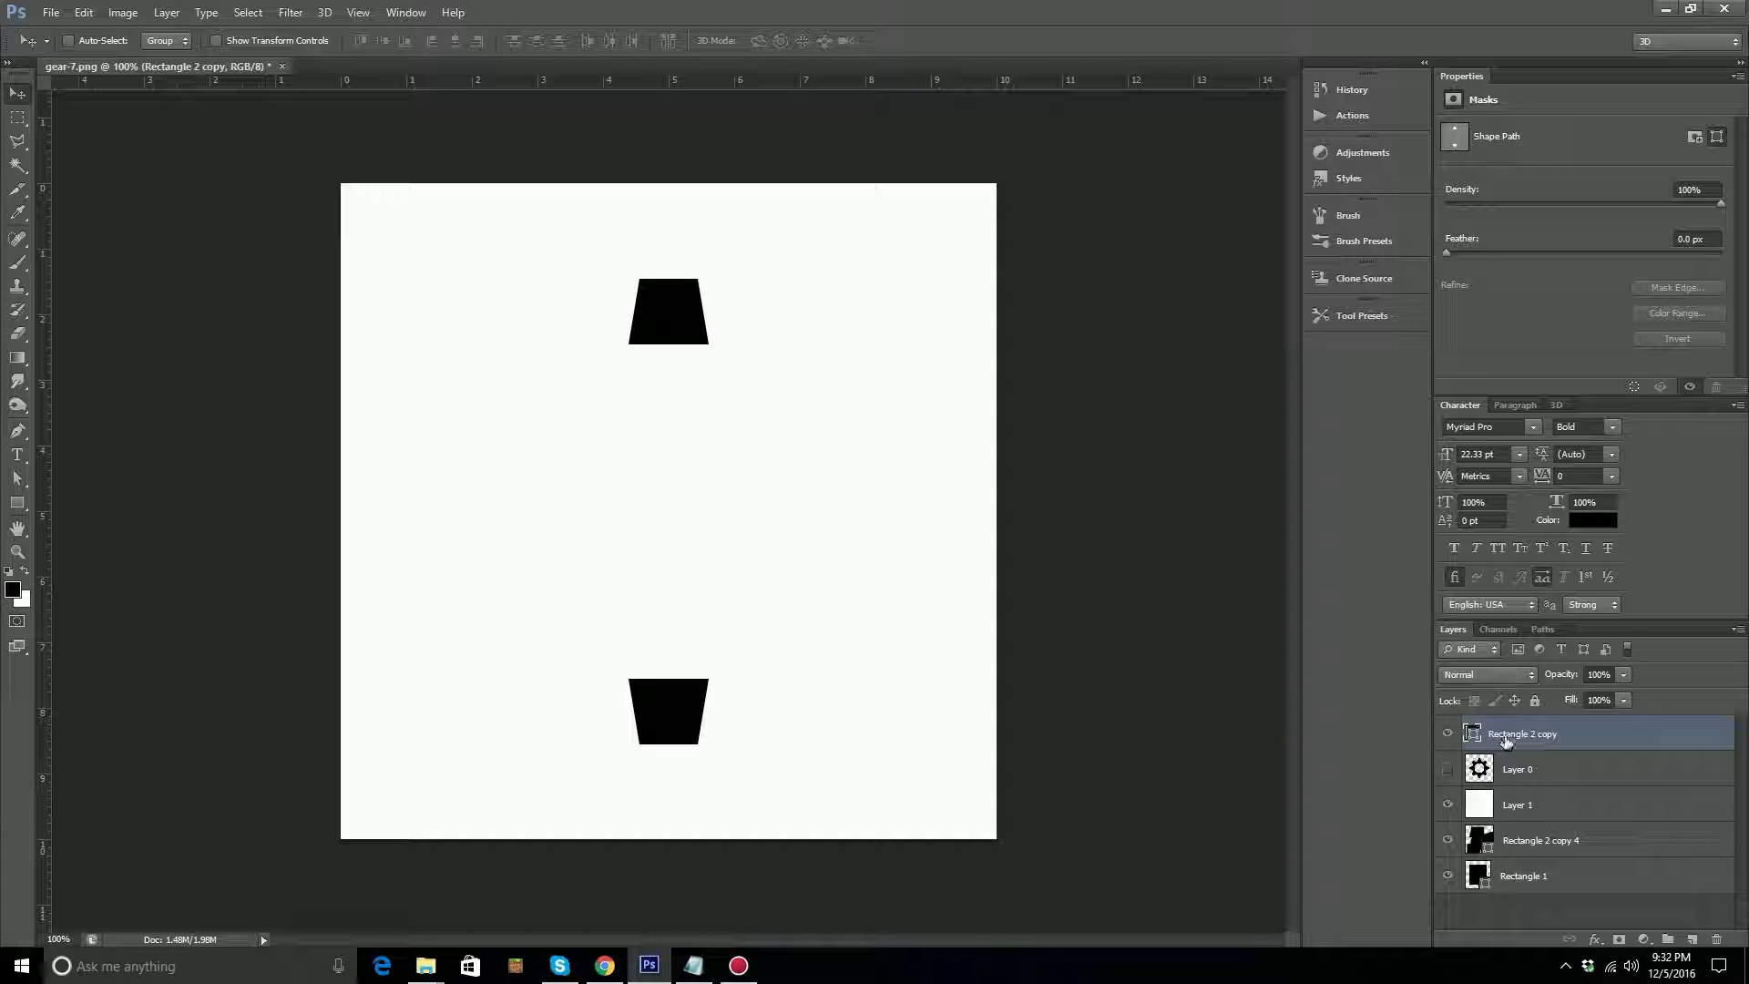
{"action": "left_click_drag", "start_coordinate": [1507, 738], "coordinate": [1693, 936]}
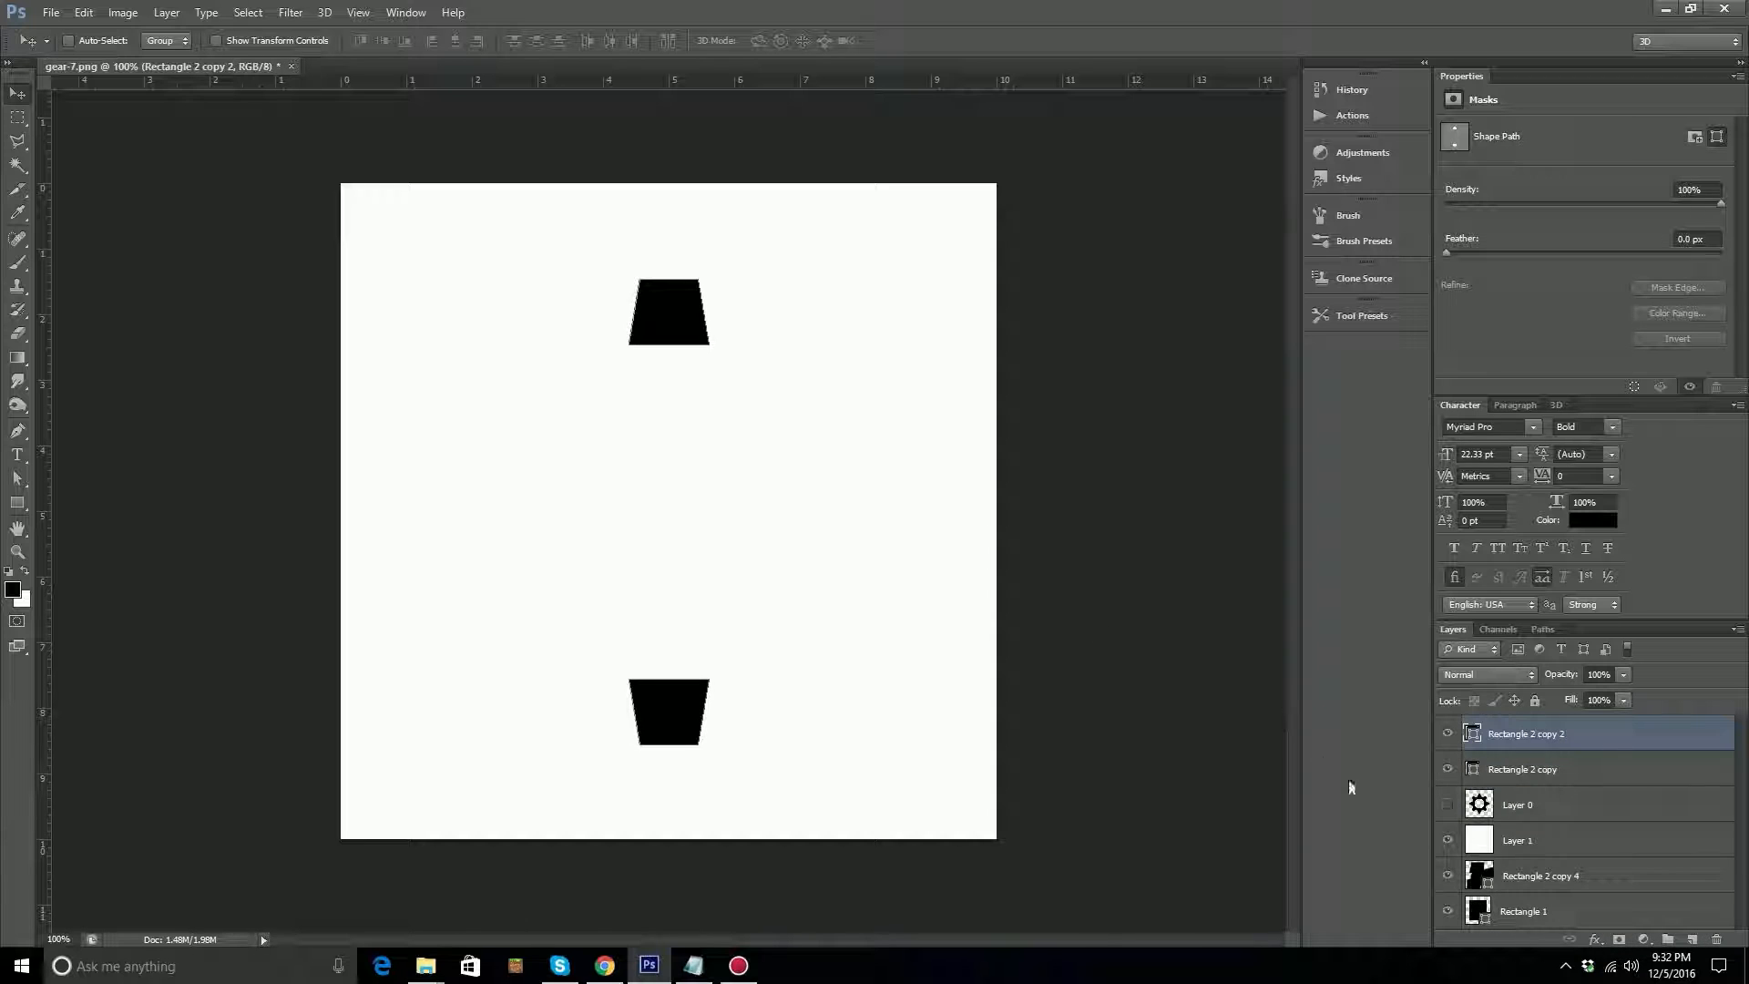
{"action": "left_click", "coordinate": [1448, 807]}
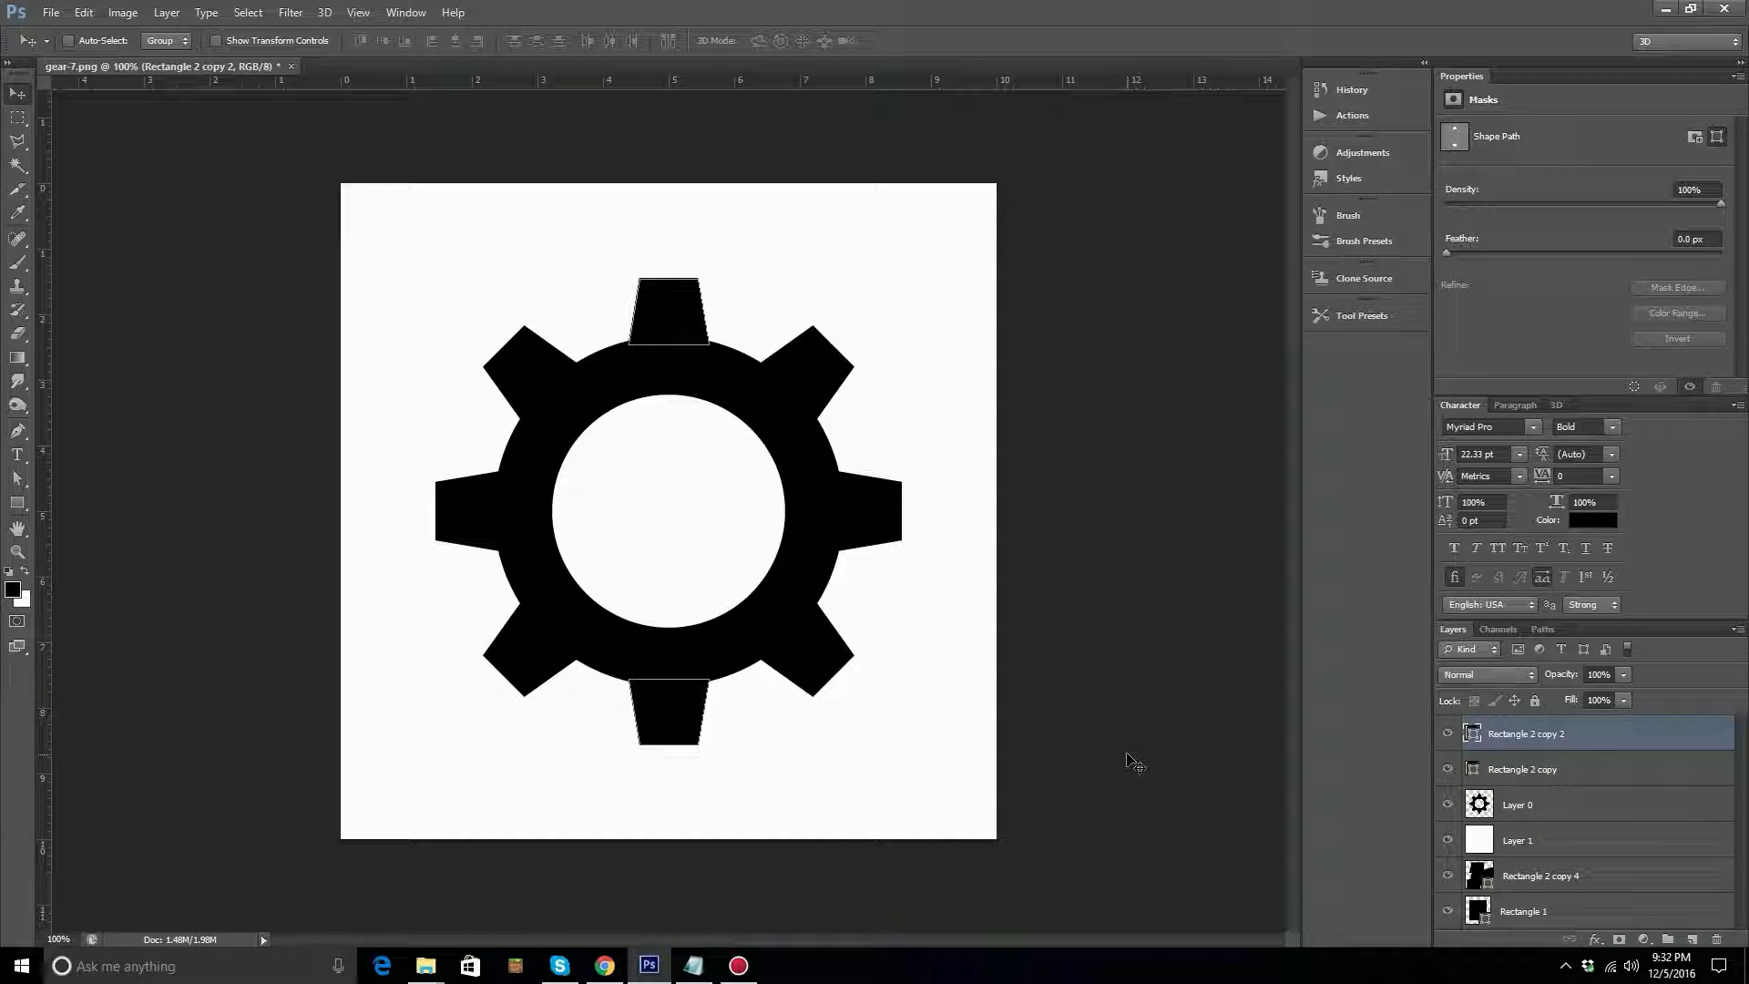
Rotate the duplicated tooth pair 45° with Free Transform onto the upper-right and lower-left teeth, and hide Layer 0.
{"action": "key", "text": "ctrl+t"}
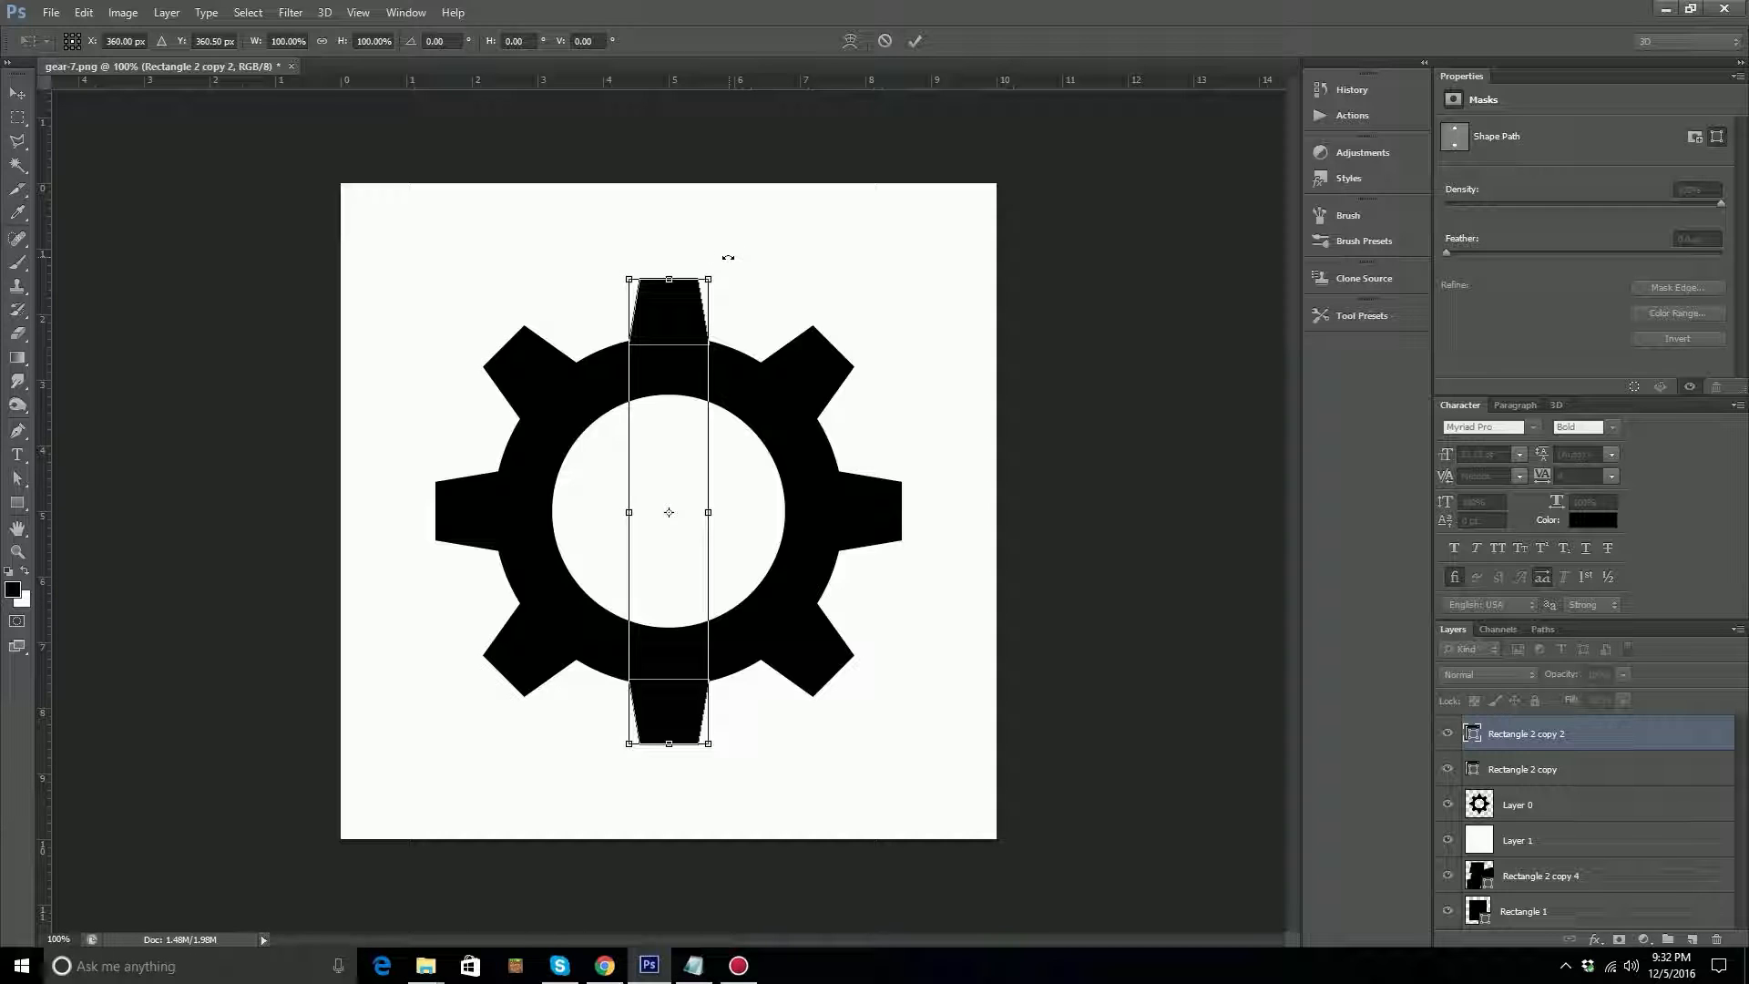
{"action": "left_click_drag", "start_coordinate": [773, 273], "coordinate": [882, 404]}
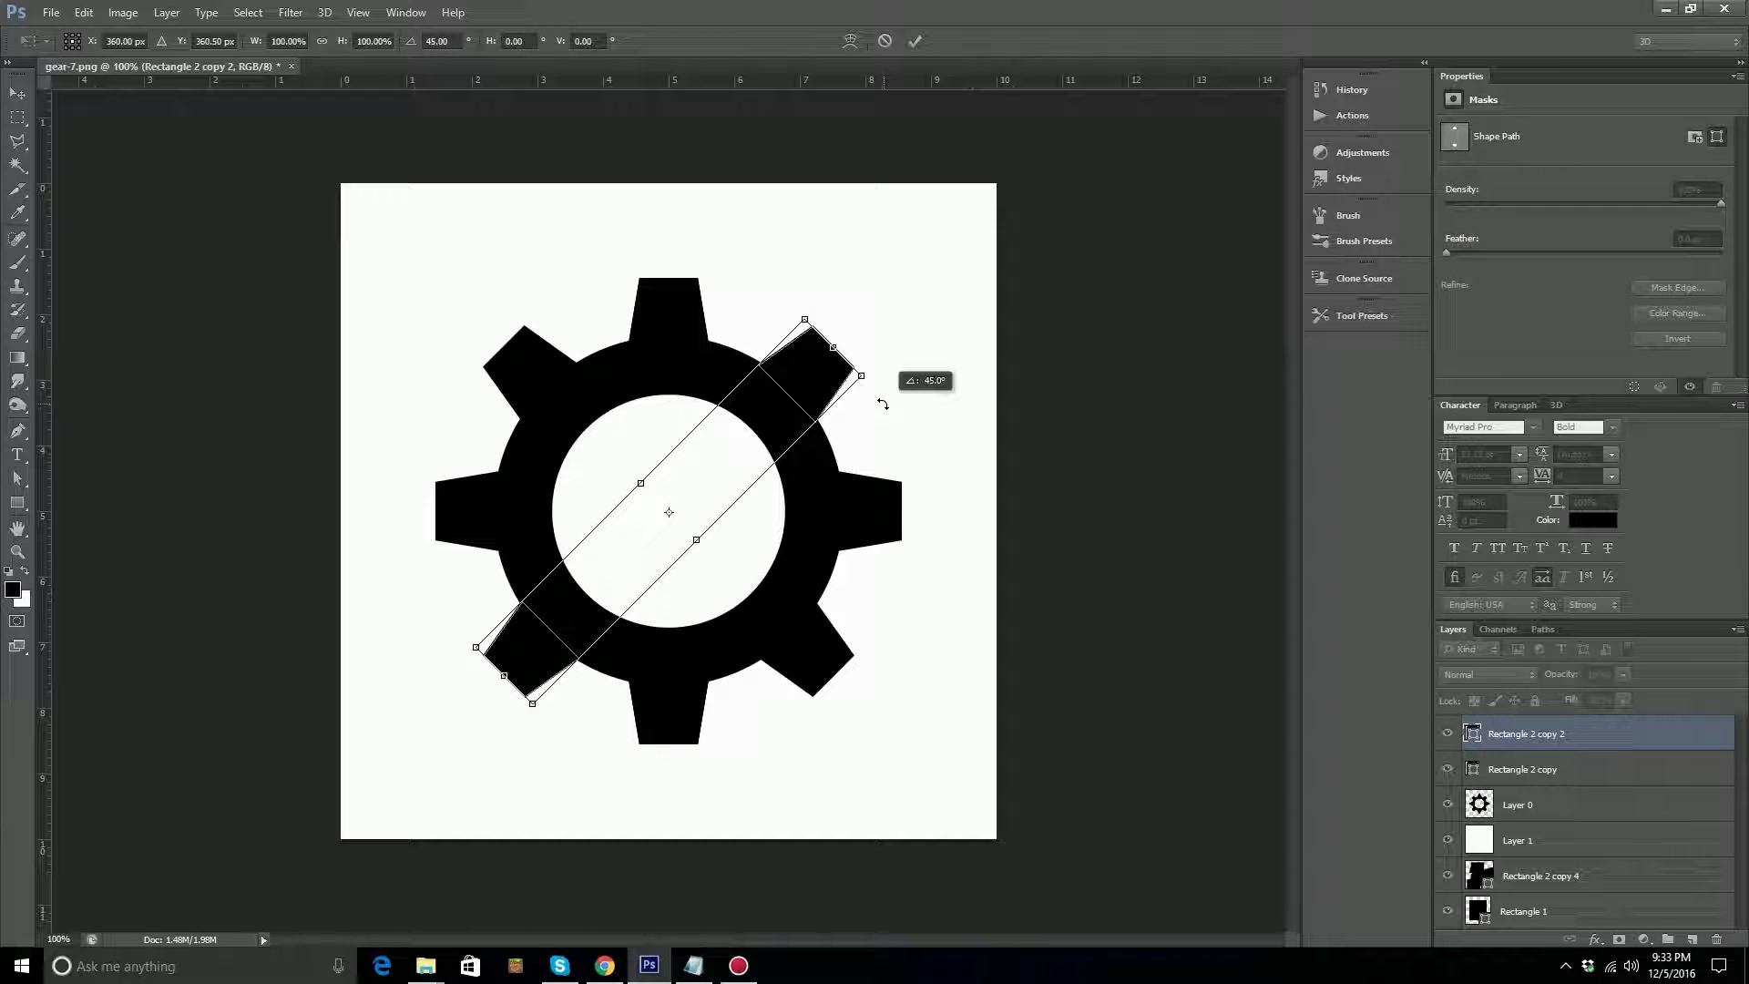
{"action": "left_click_drag", "start_coordinate": [882, 404], "coordinate": [729, 298]}
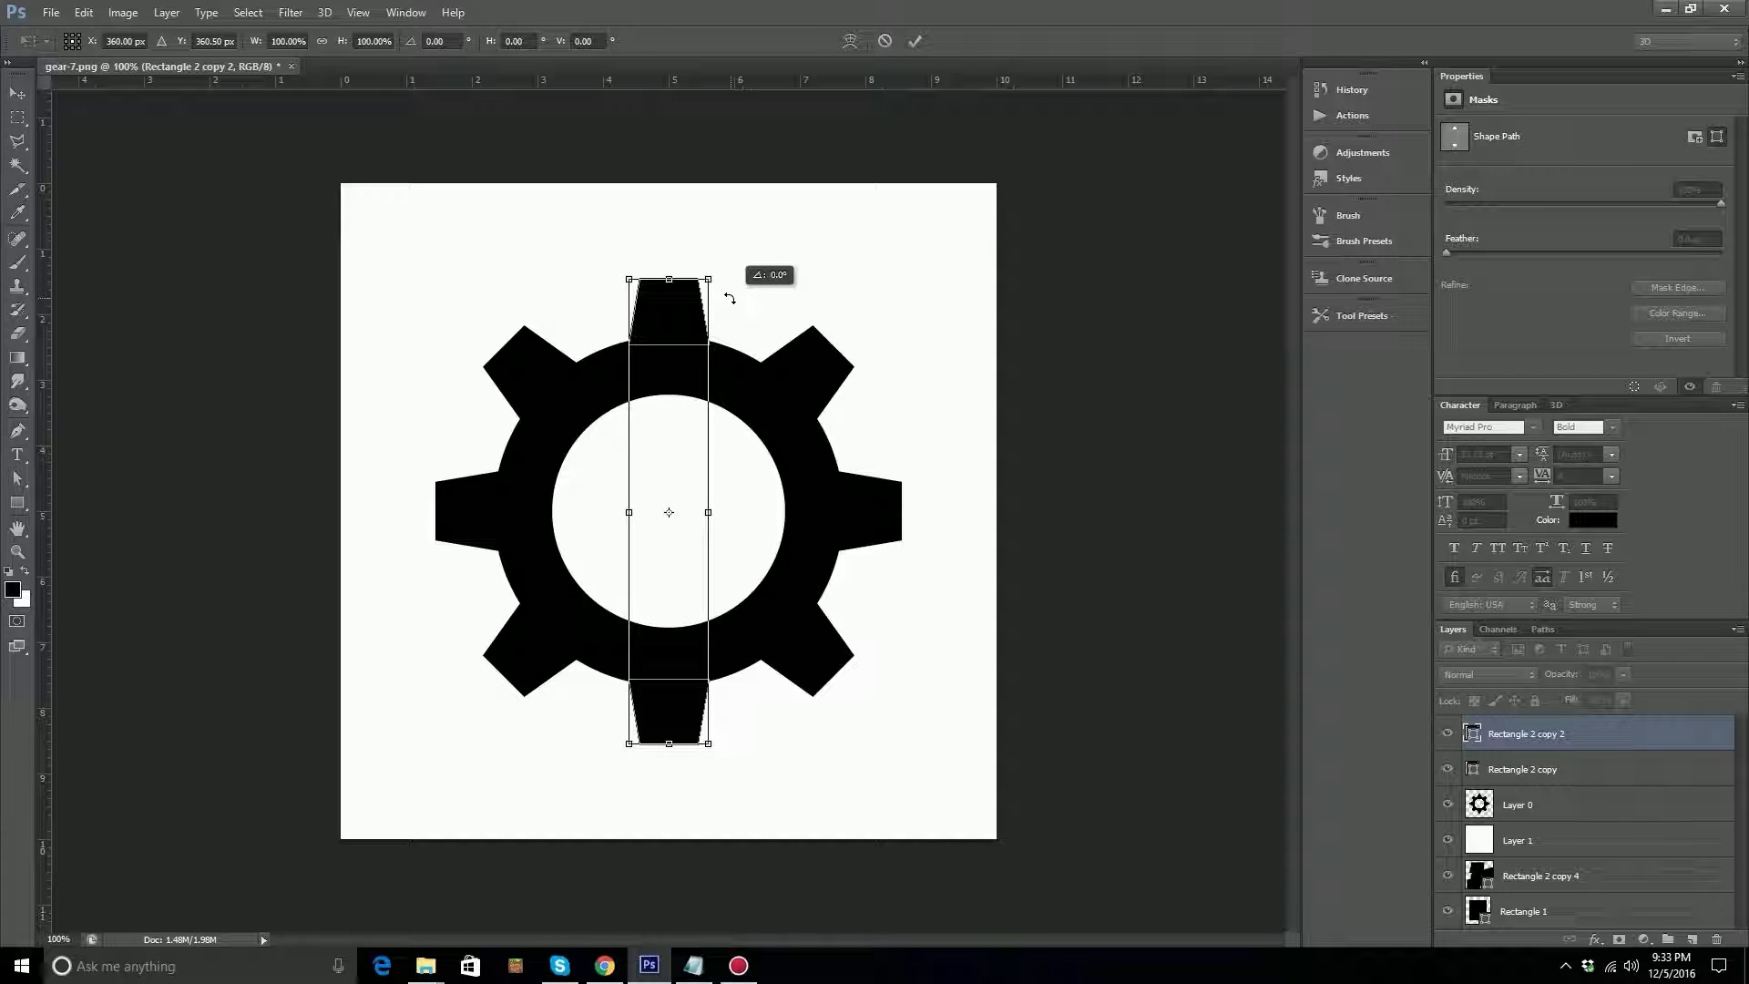
{"action": "left_click_drag", "start_coordinate": [729, 298], "coordinate": [795, 322]}
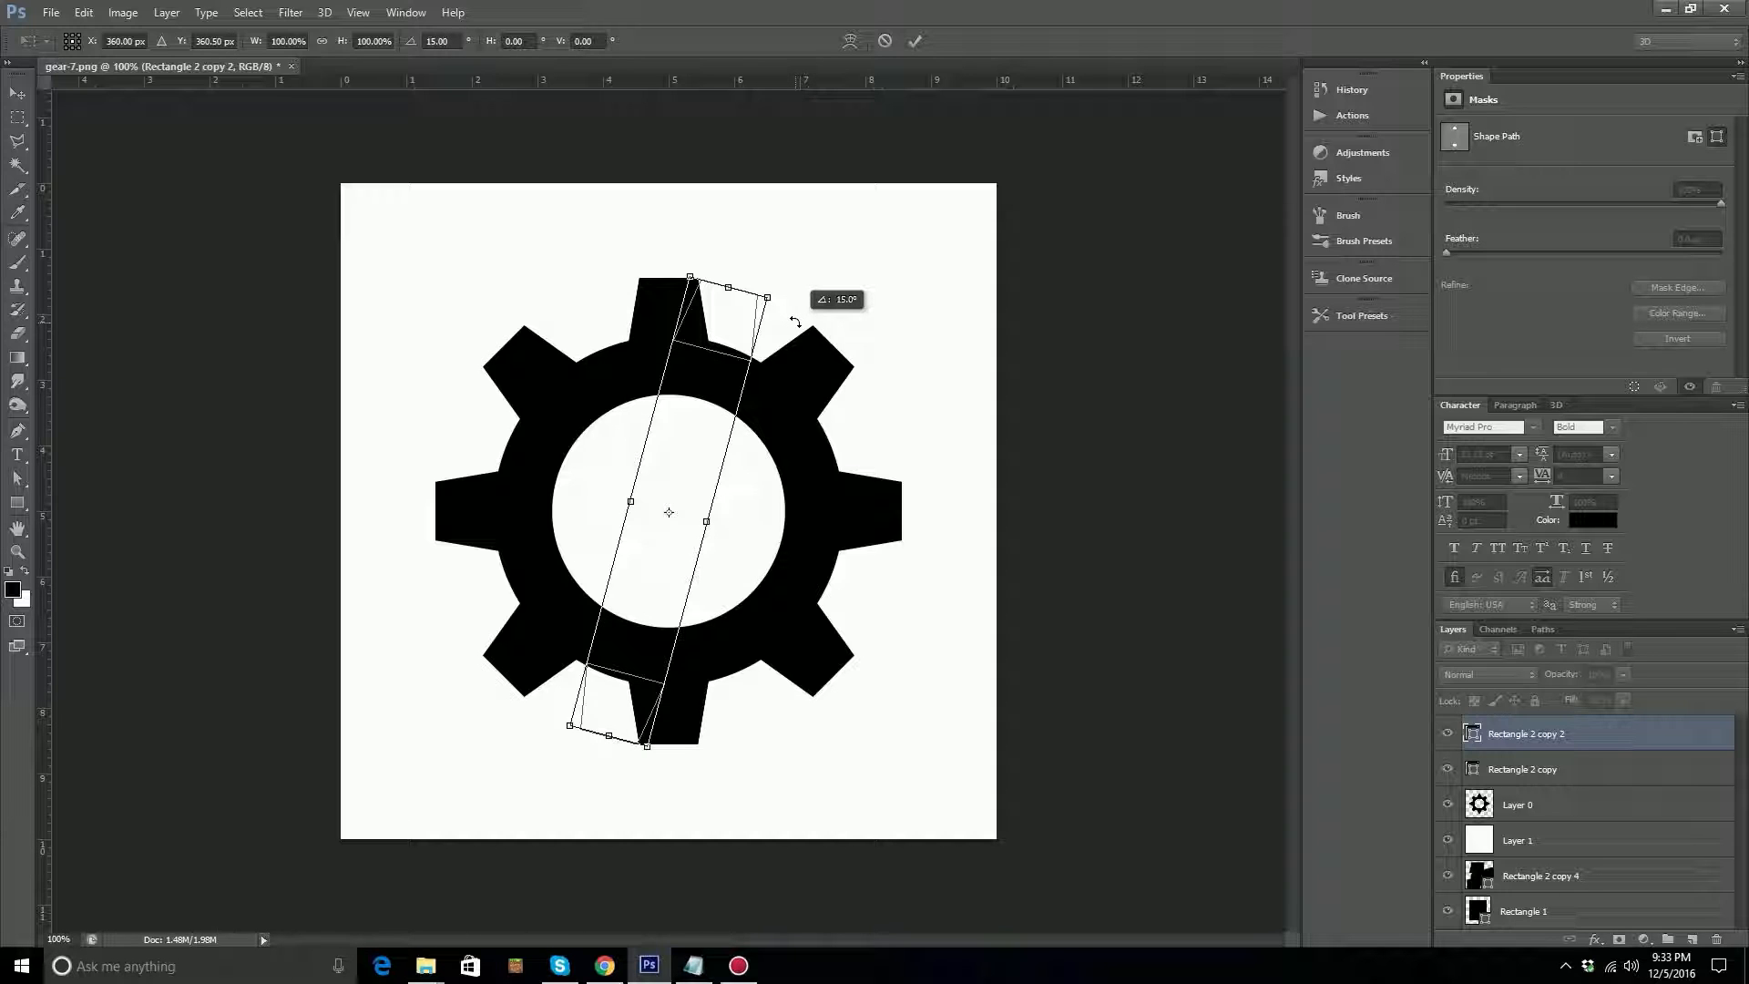
{"action": "left_click_drag", "start_coordinate": [795, 321], "coordinate": [882, 403]}
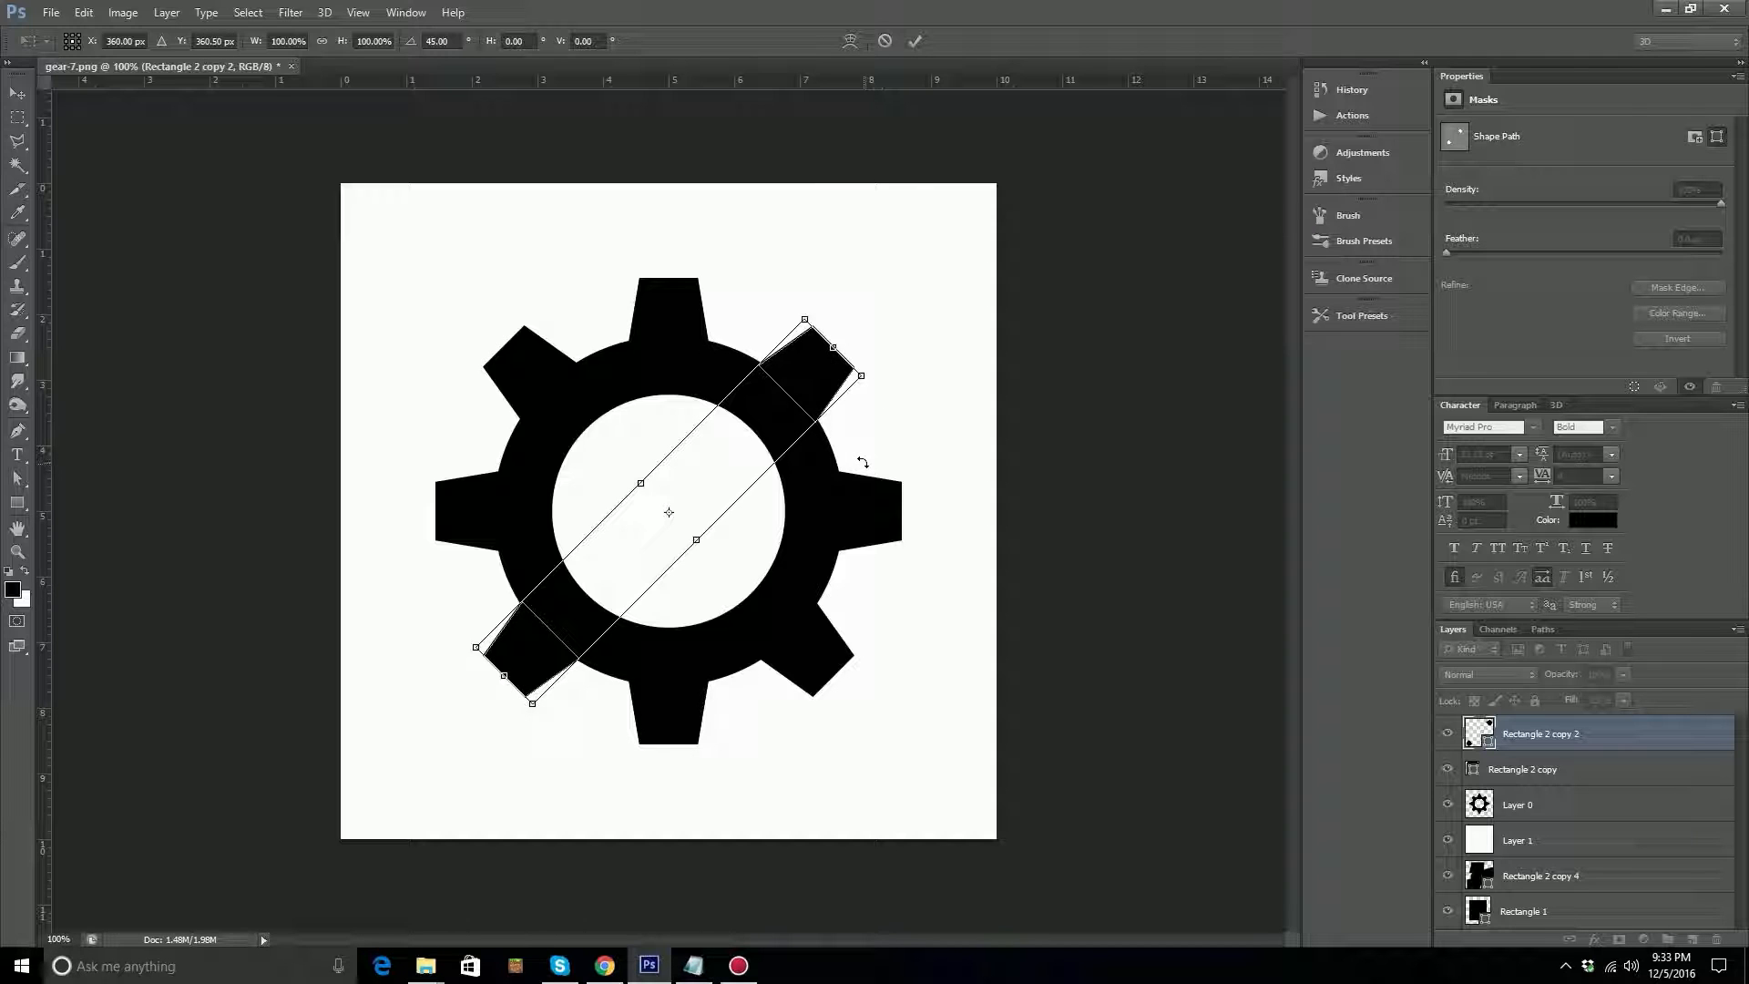
{"action": "key", "text": "Return"}
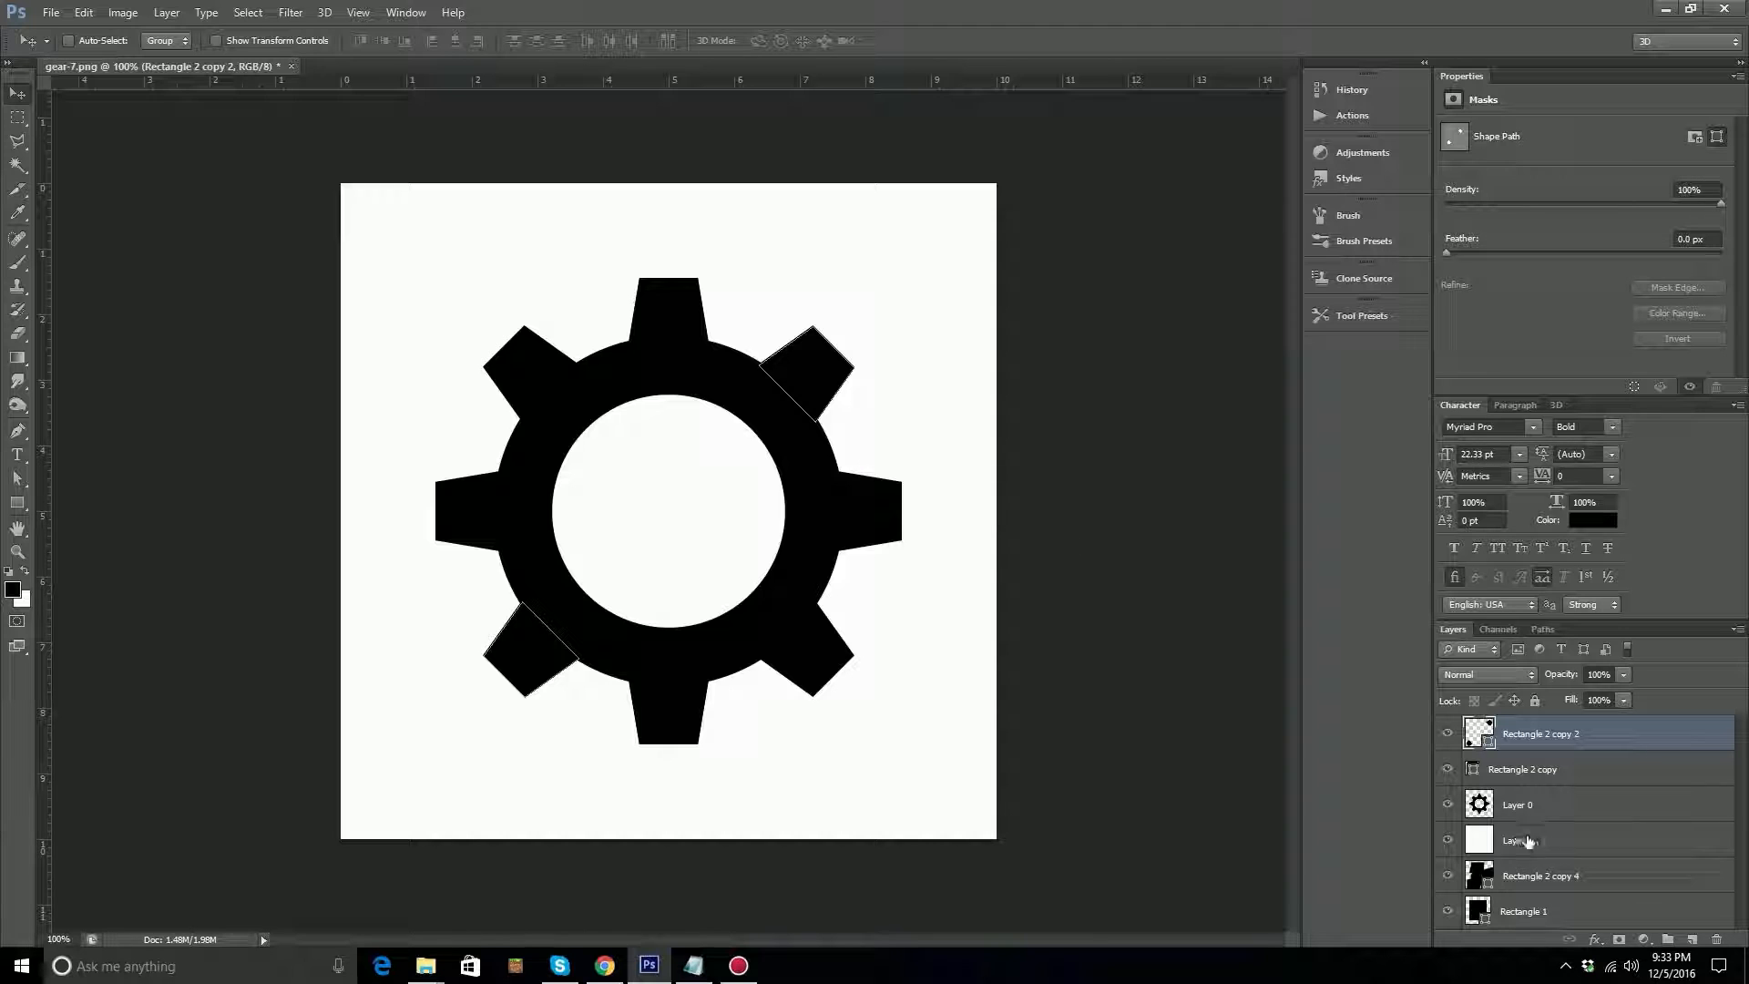
{"action": "left_click", "coordinate": [1447, 804]}
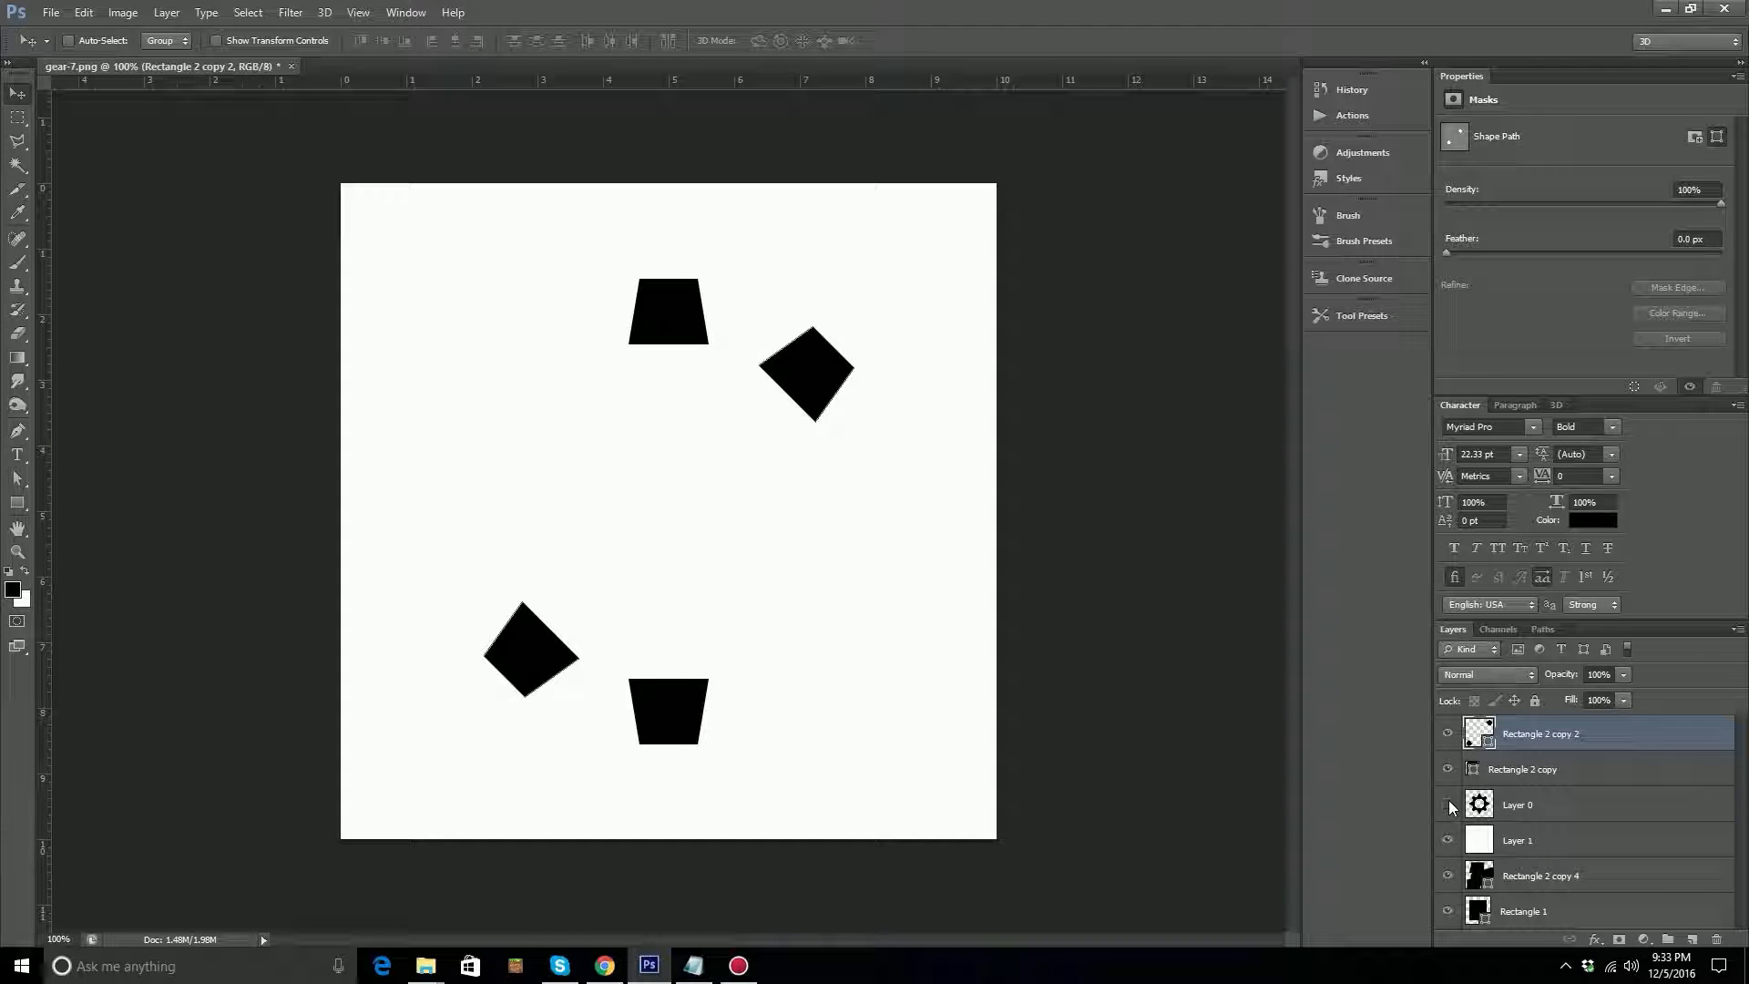
Check the teeth against Layer 0, hide it again, and duplicate both tooth-pair layers, Rectangle 2 copy and Rectangle 2 copy 2.
{"action": "left_click", "coordinate": [1447, 805]}
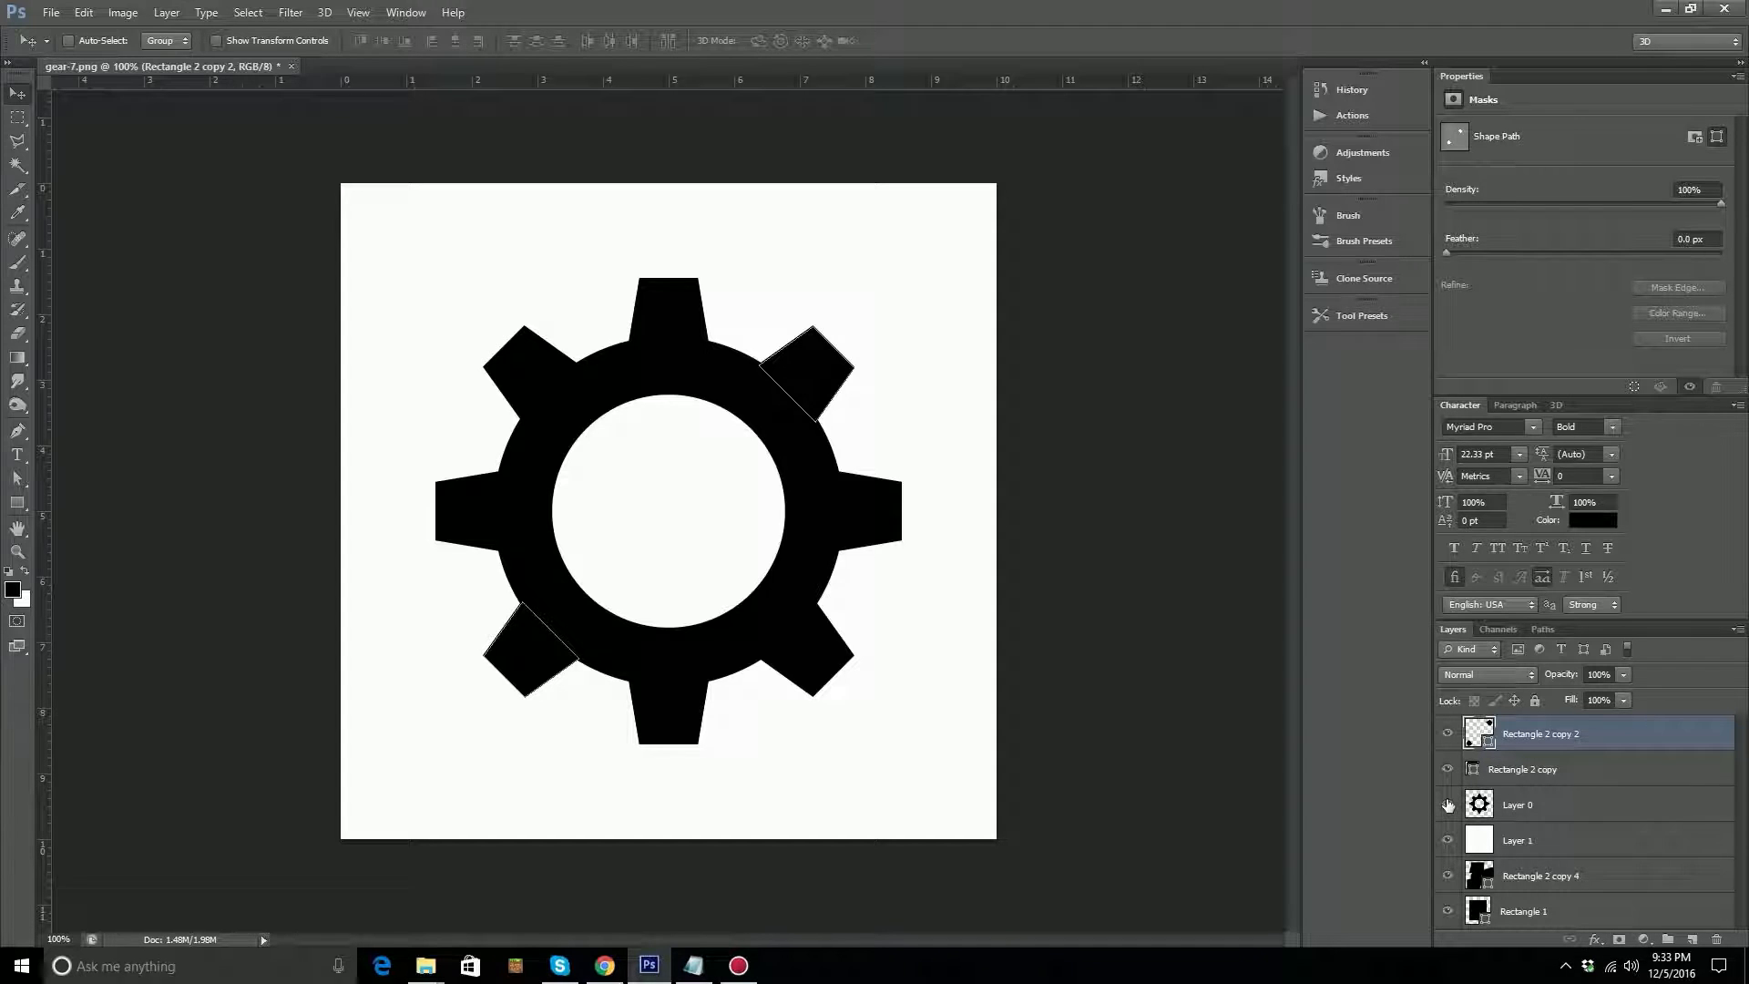
{"action": "left_click", "coordinate": [1447, 805]}
{"action": "left_click", "coordinate": [1520, 773], "text": "shift"}
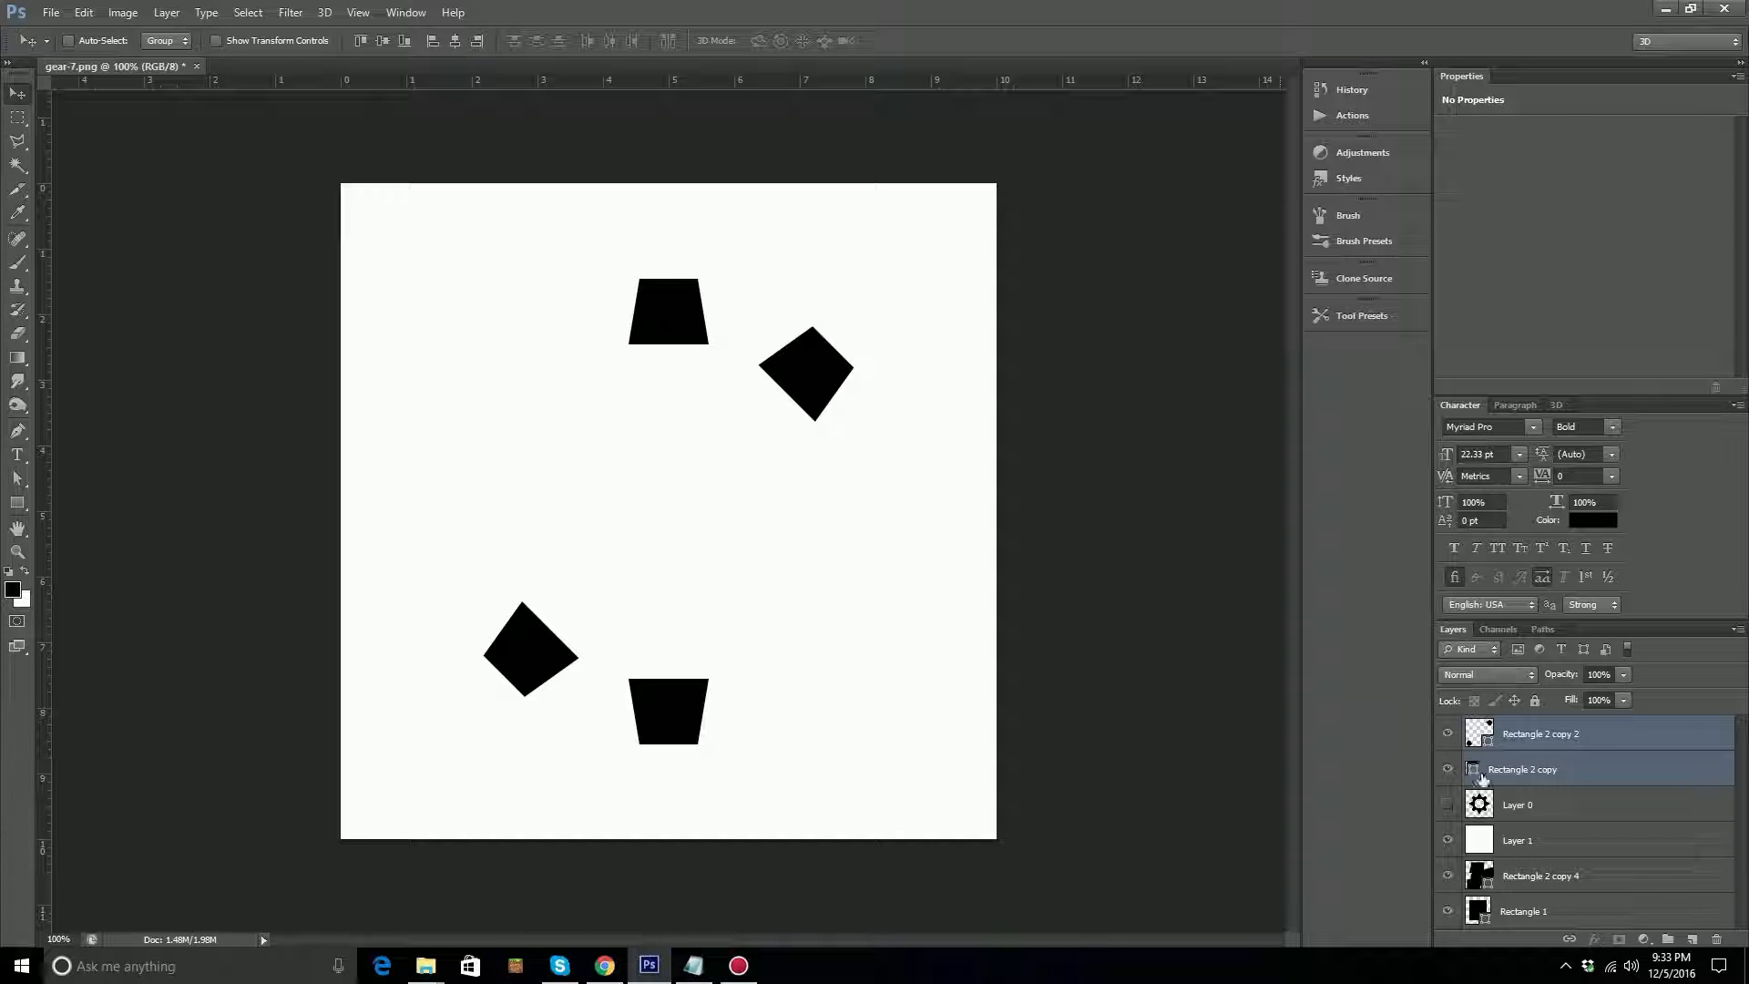
{"action": "left_click_drag", "start_coordinate": [1572, 772], "coordinate": [1690, 936]}
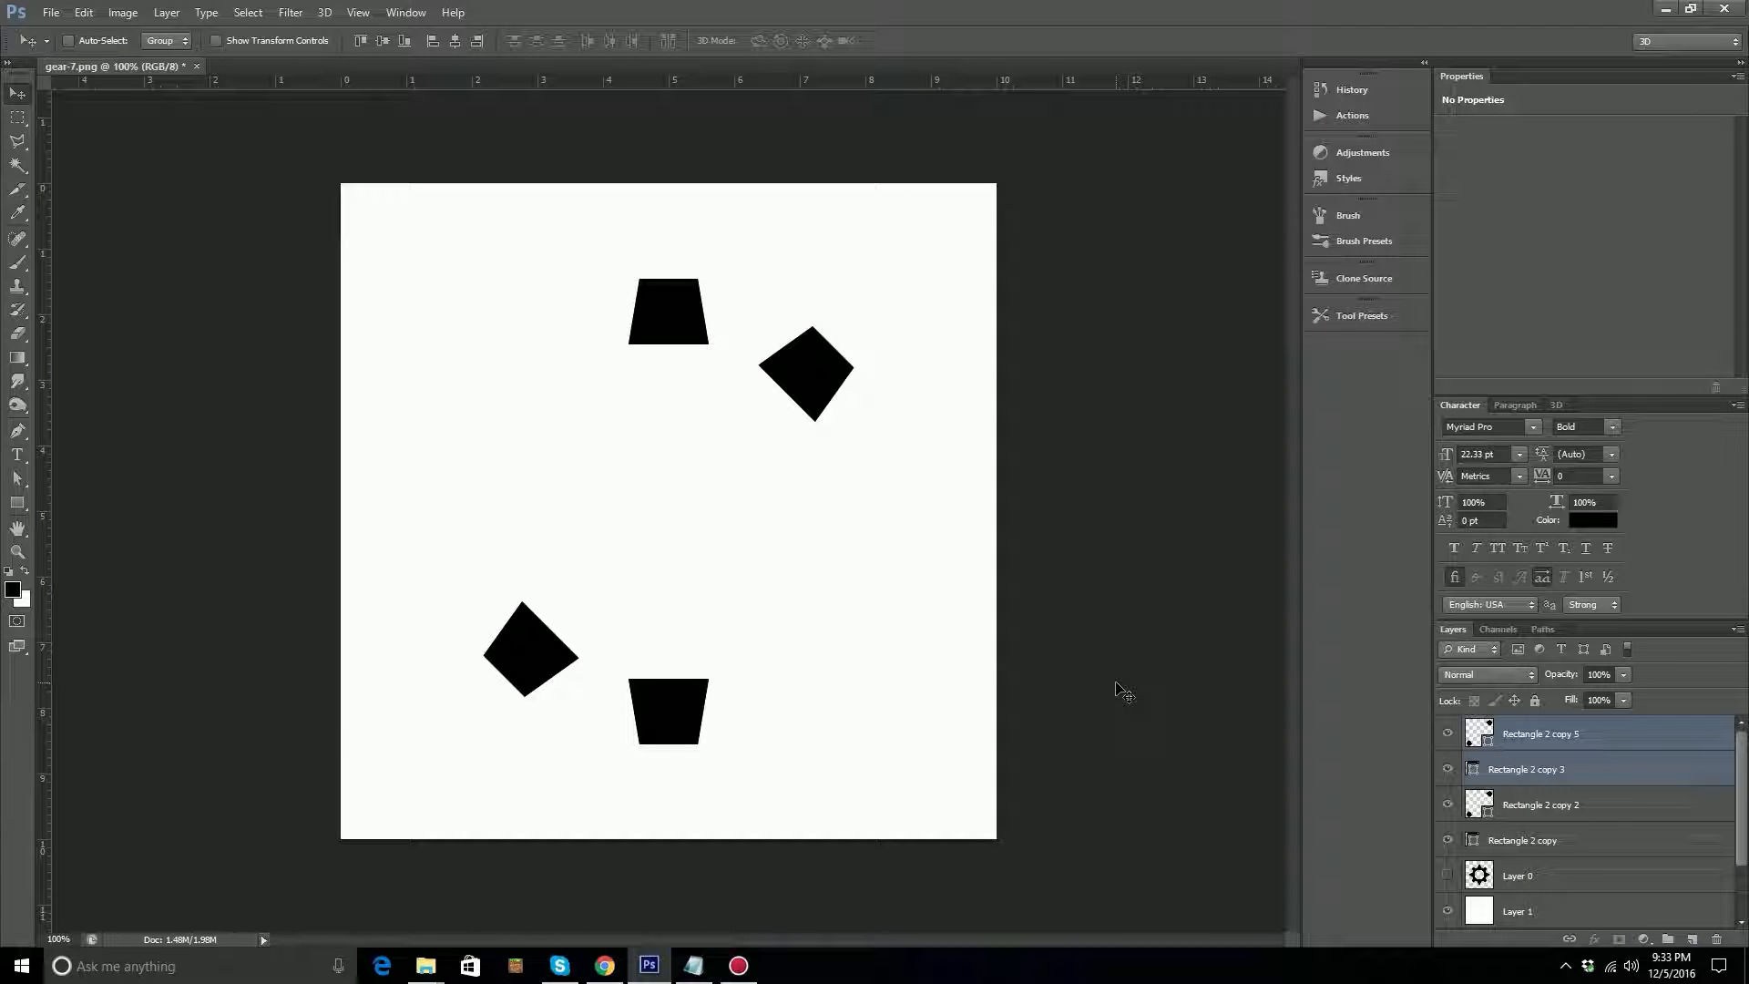
Rotate the two duplicated tooth pairs -90° together with Free Transform to complete the ring of eight teeth.
{"action": "key", "text": "ctrl+t"}
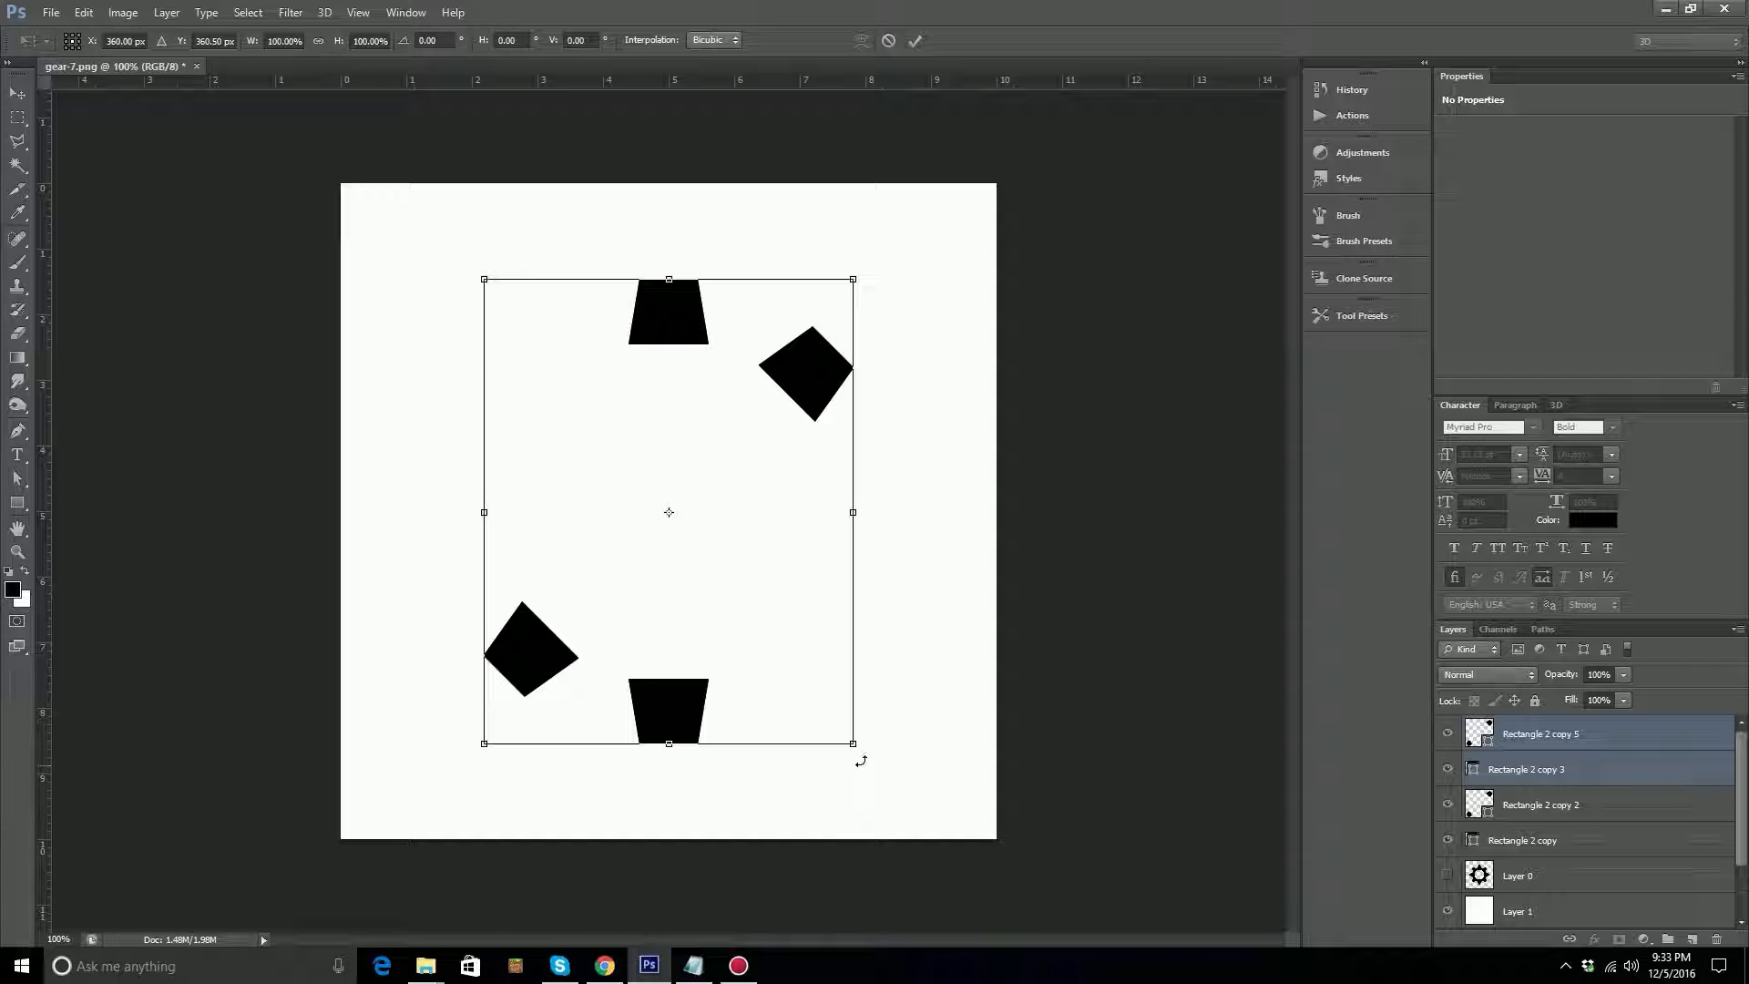
{"action": "left_click_drag", "start_coordinate": [860, 760], "coordinate": [952, 476]}
{"action": "left_click_drag", "start_coordinate": [941, 416], "coordinate": [927, 347]}
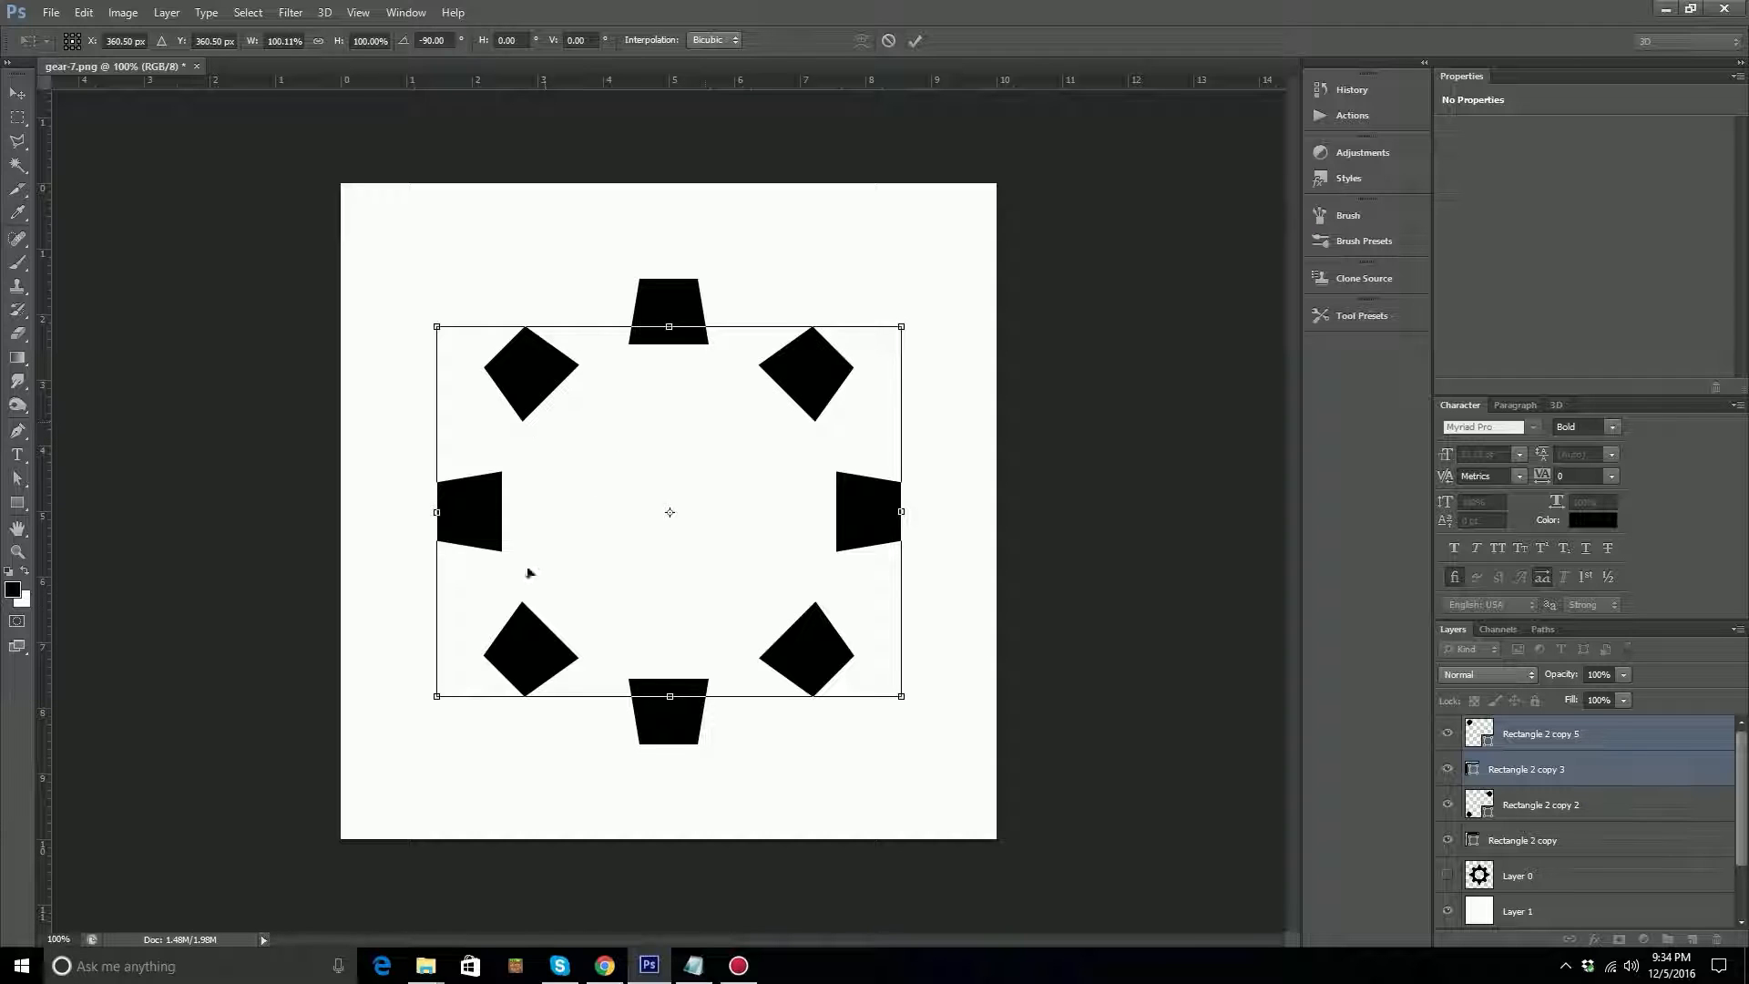
{"action": "key", "text": "Return"}
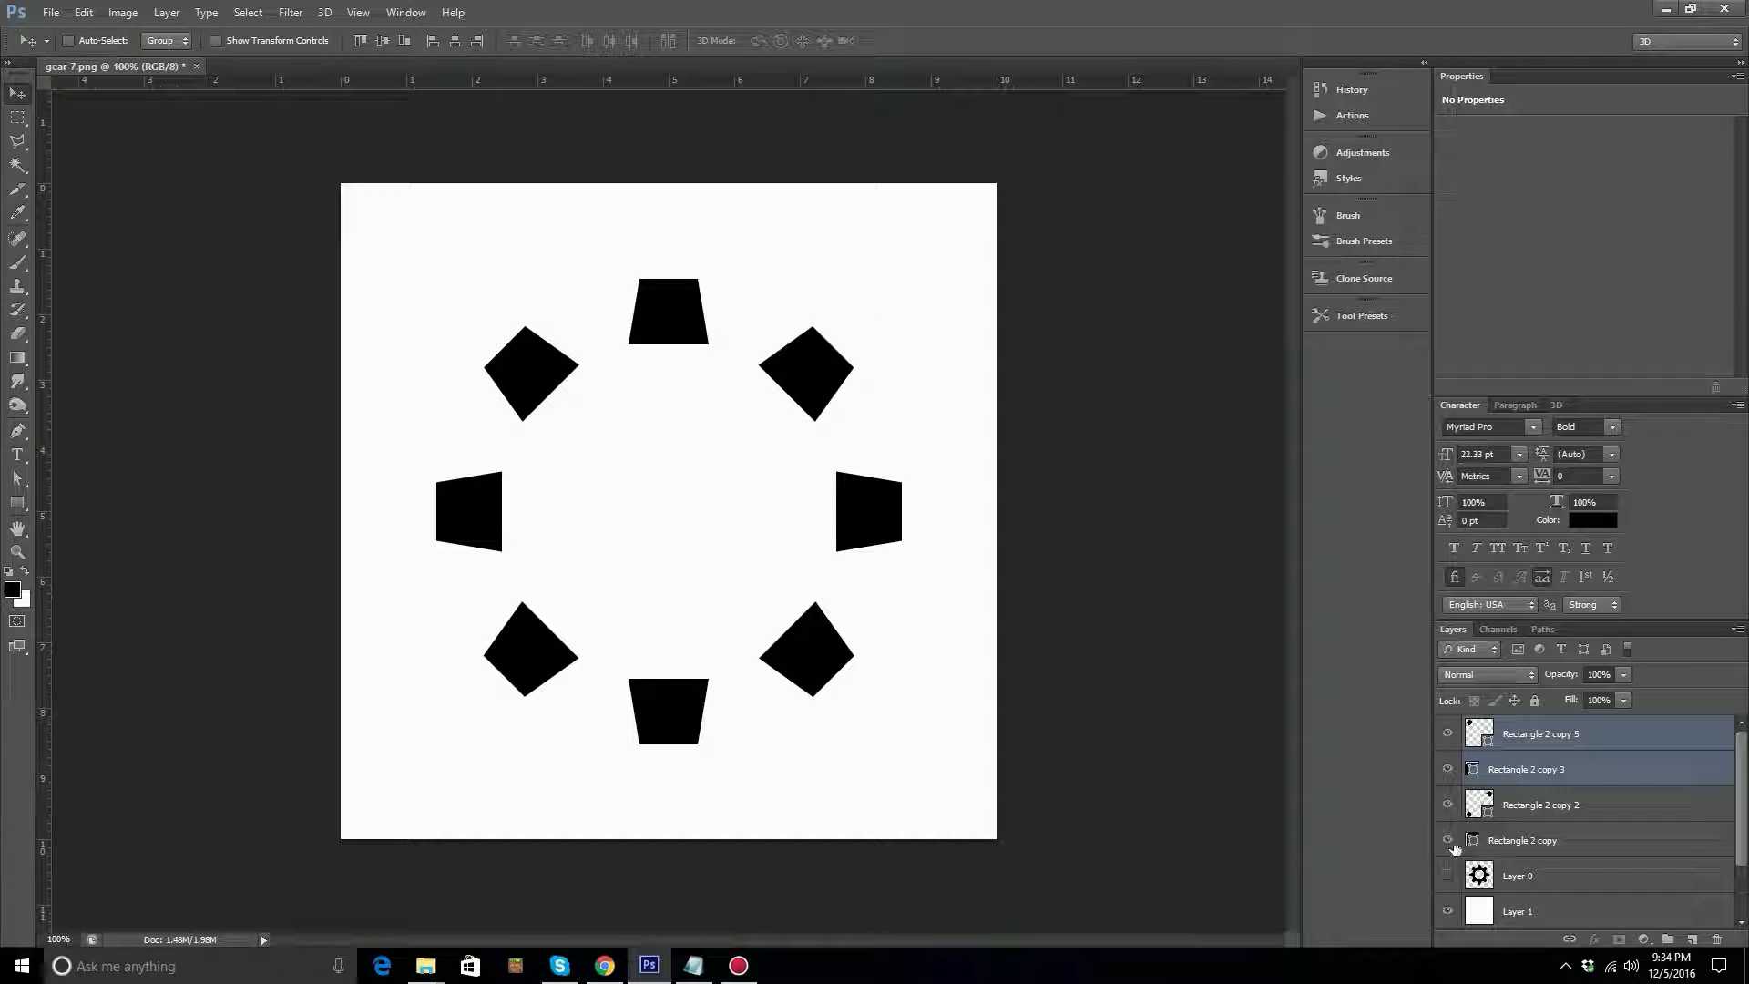
Compare the eight teeth with the original gear by toggling Layer 0's visibility, and leave Layer 0 shown.
{"action": "left_click", "coordinate": [1447, 876]}
{"action": "left_click", "coordinate": [1447, 876]}
{"action": "left_click", "coordinate": [1446, 876]}
{"action": "left_click", "coordinate": [1447, 875]}
{"action": "left_click", "coordinate": [1449, 877]}
{"action": "left_click", "coordinate": [1448, 876]}
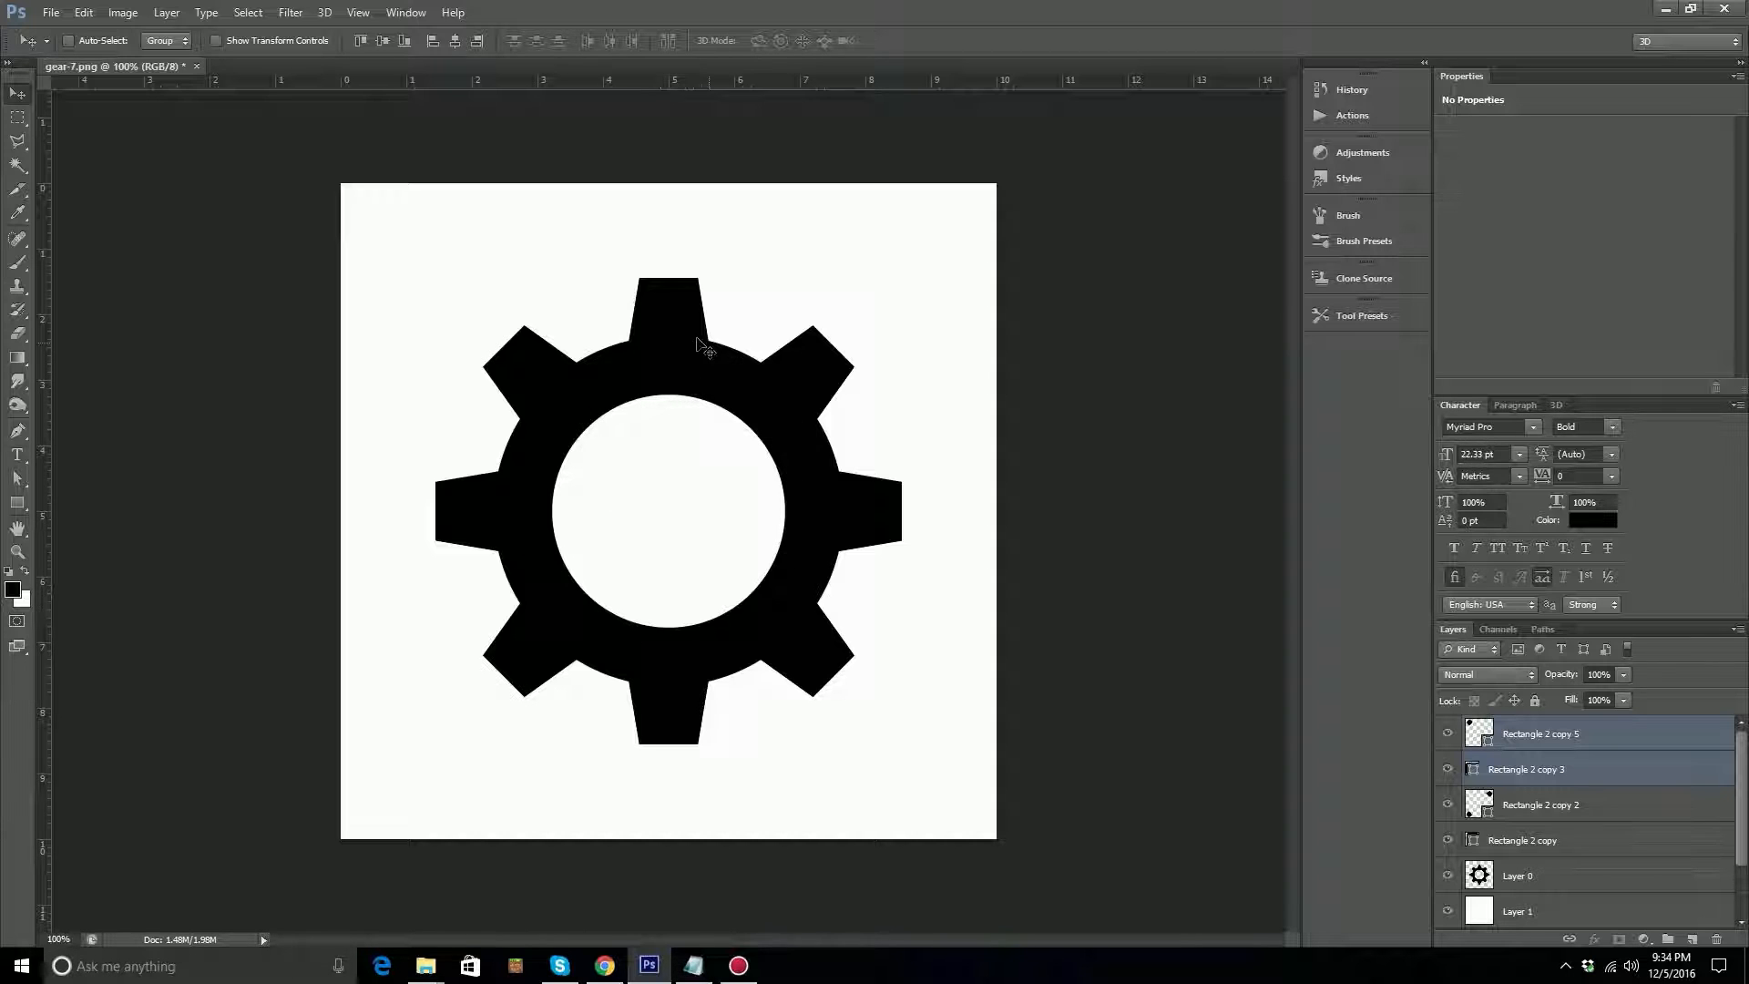
{"action": "left_click", "coordinate": [22, 508]}
{"action": "left_click", "coordinate": [22, 509]}
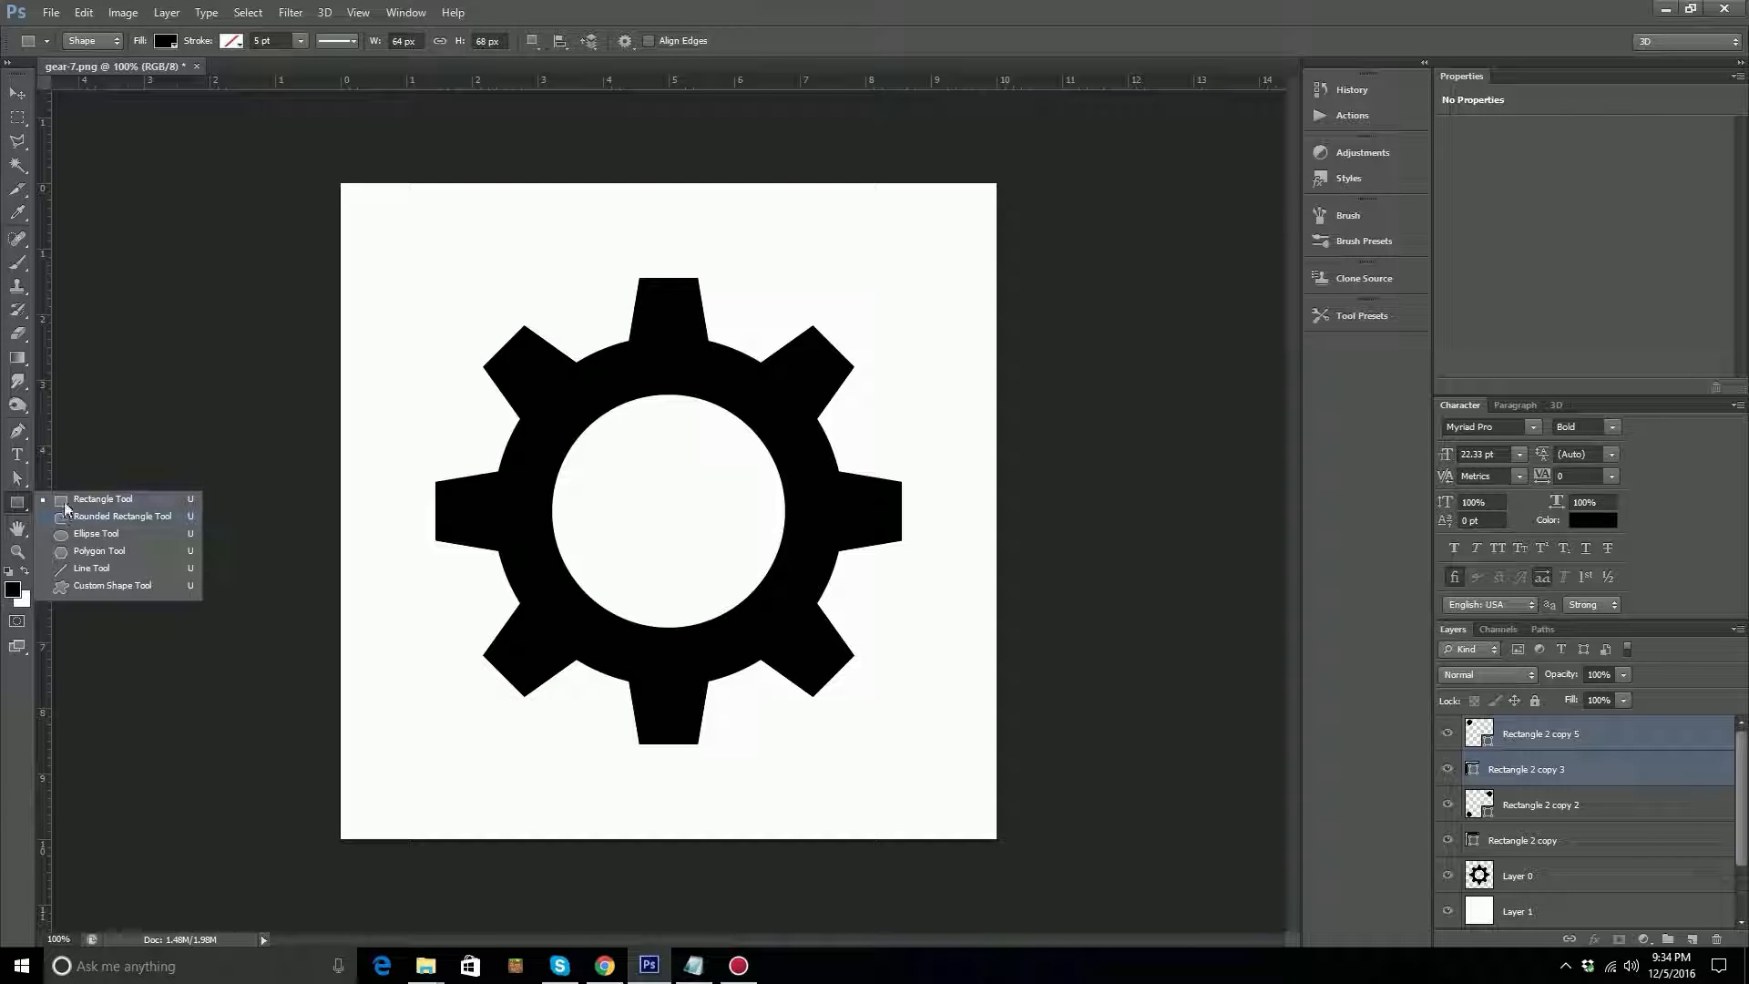
{"action": "left_click", "coordinate": [246, 435]}
{"action": "left_click", "coordinate": [854, 377]}
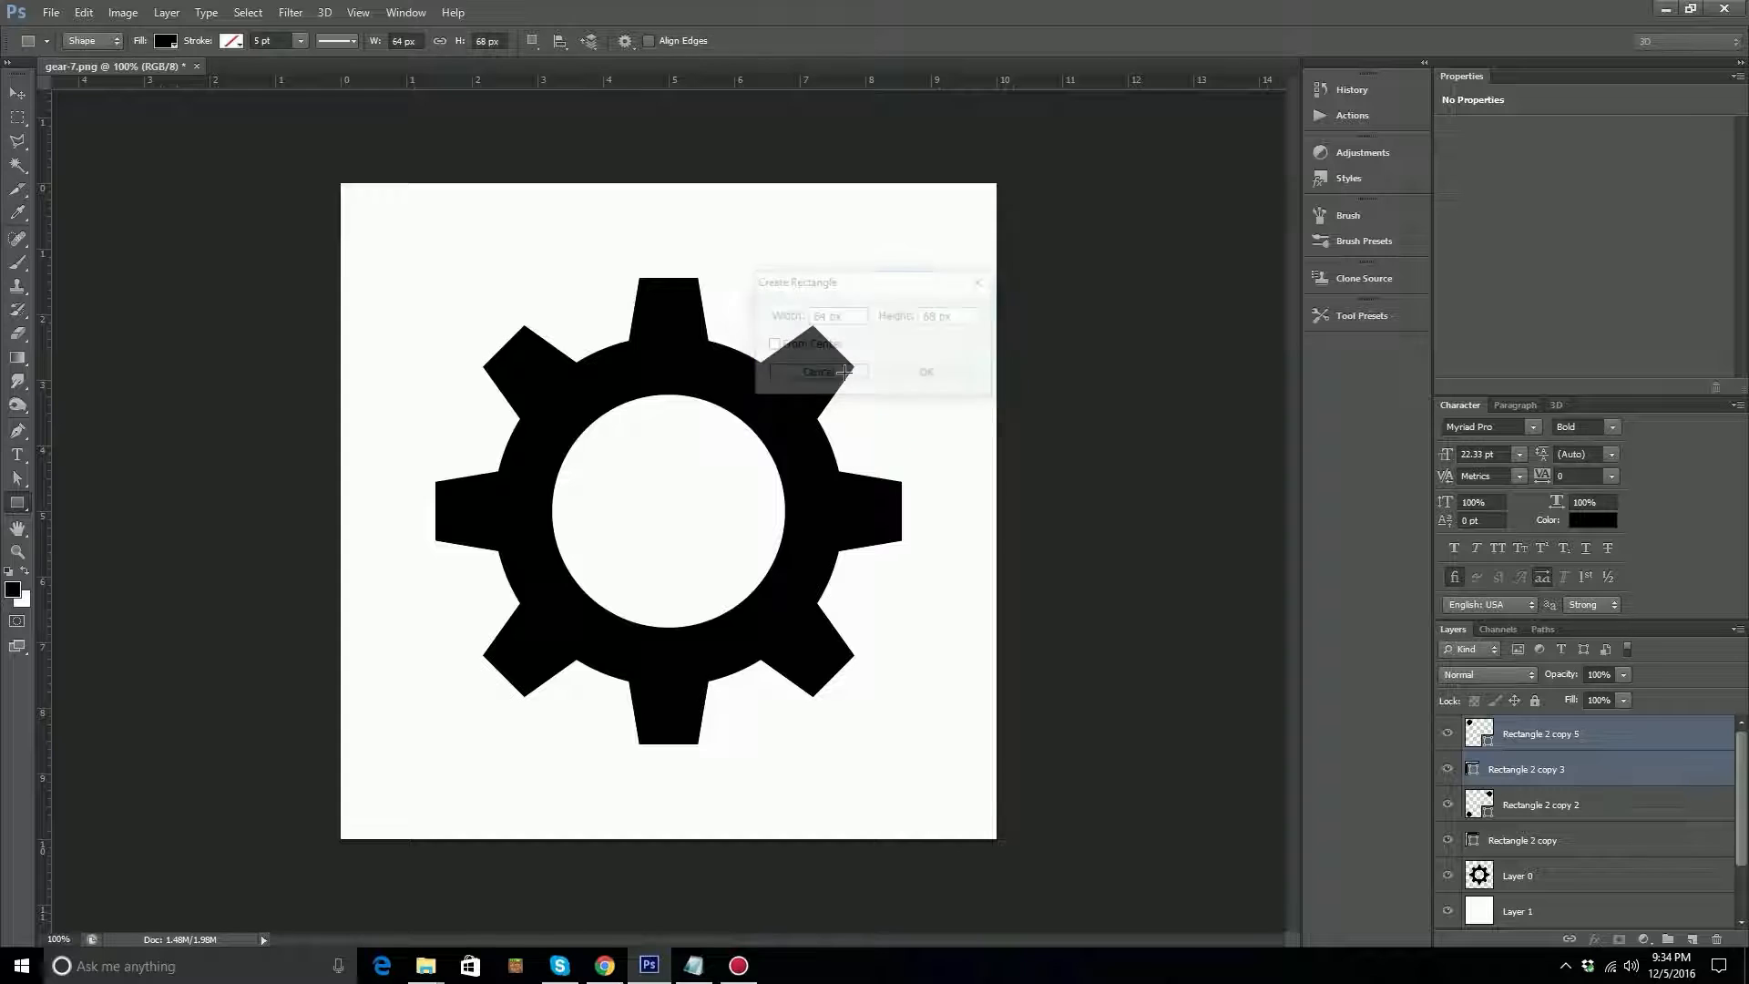
{"action": "left_click", "coordinate": [535, 47]}
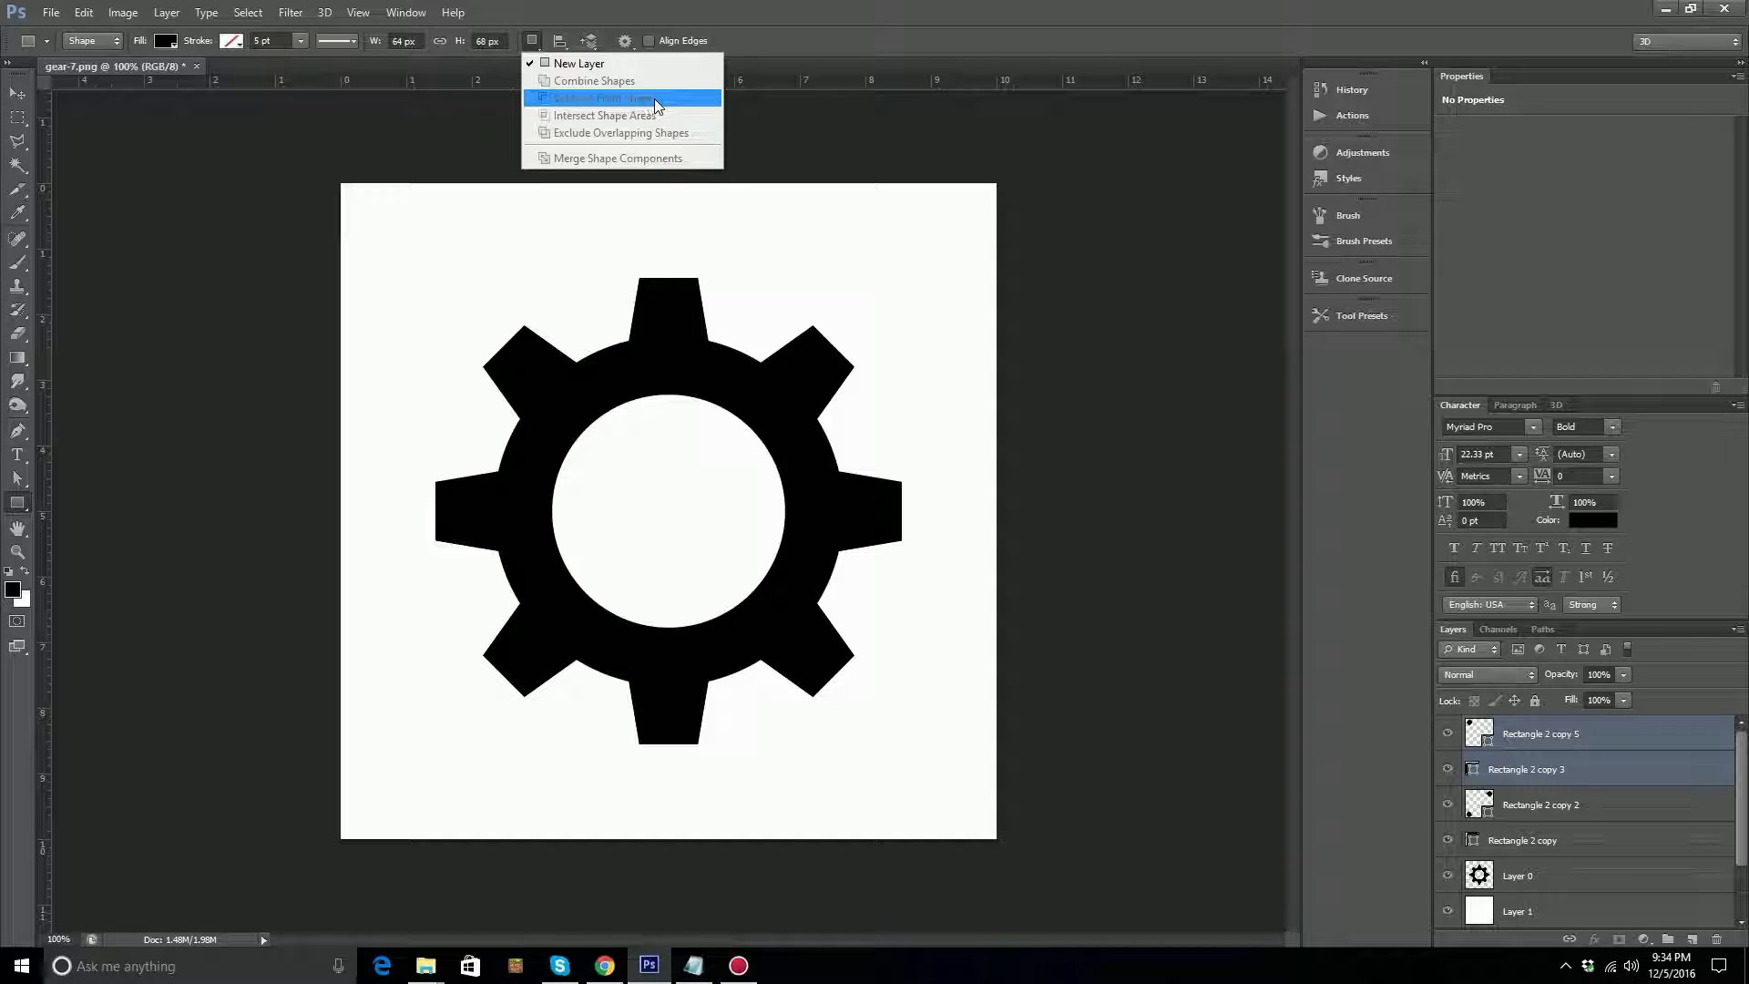
{"action": "left_click", "coordinate": [781, 15]}
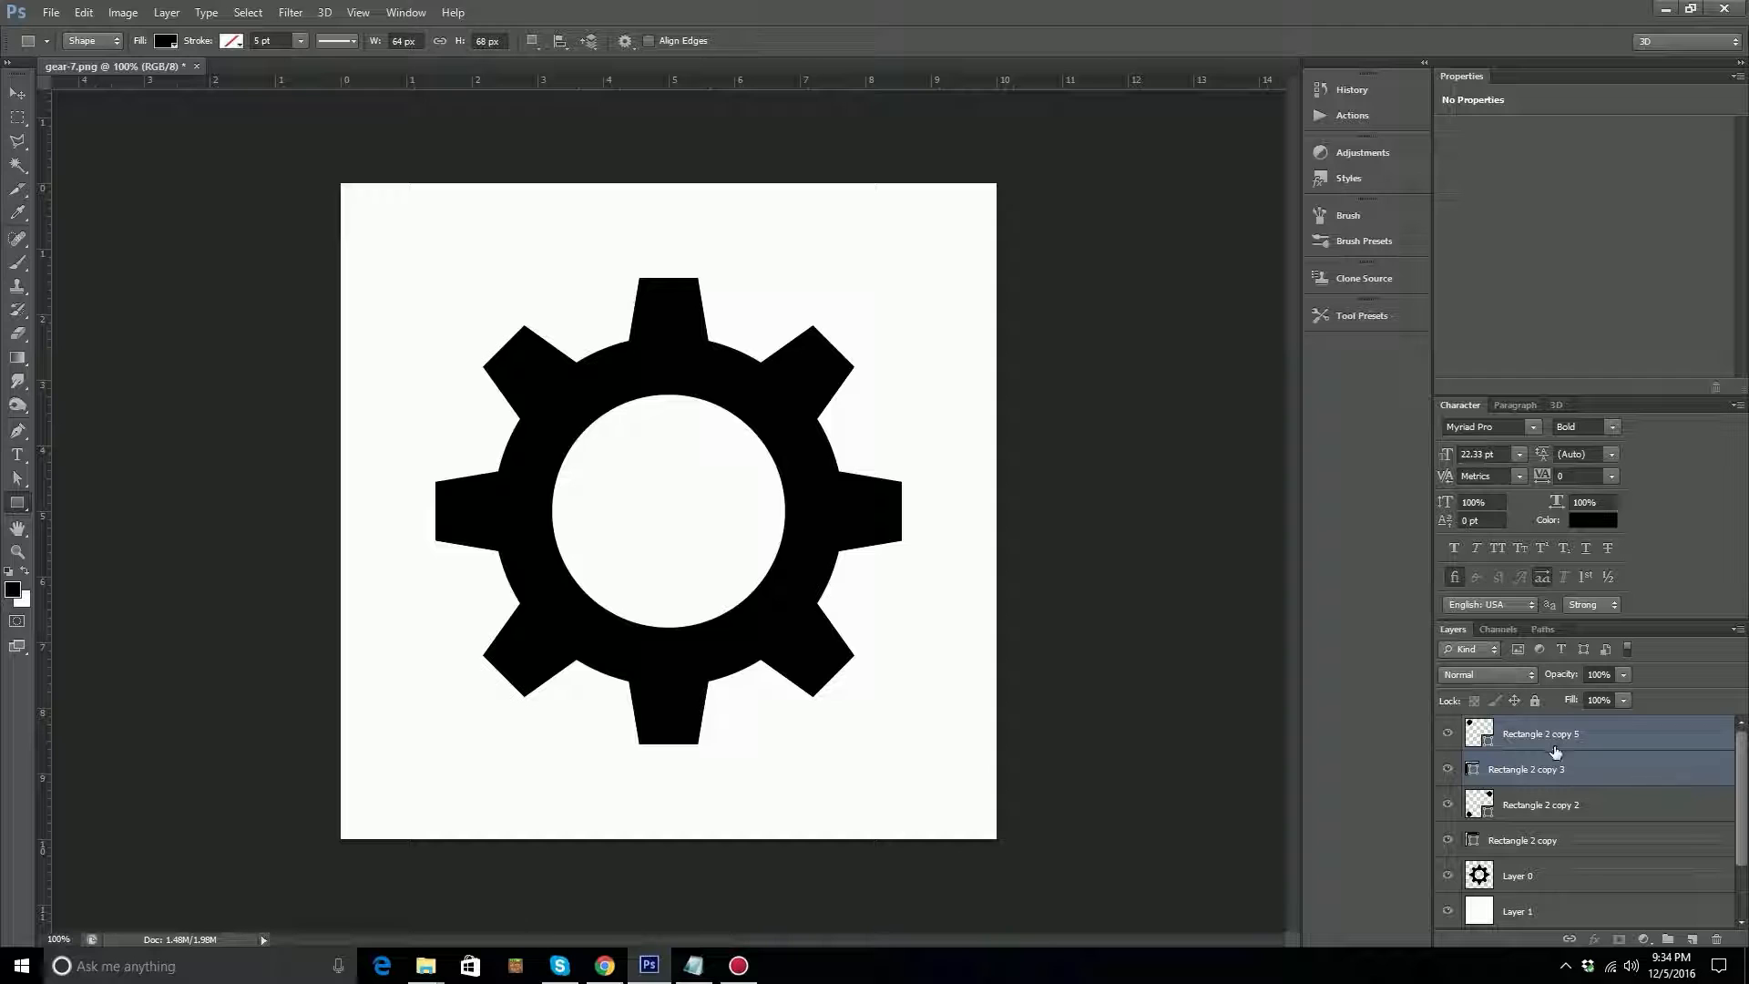
Select all four tooth-pair layers, from Rectangle 2 copy to Rectangle 2 copy 5, and merge them into one shape layer.
{"action": "left_click", "coordinate": [1550, 842], "text": "shift"}
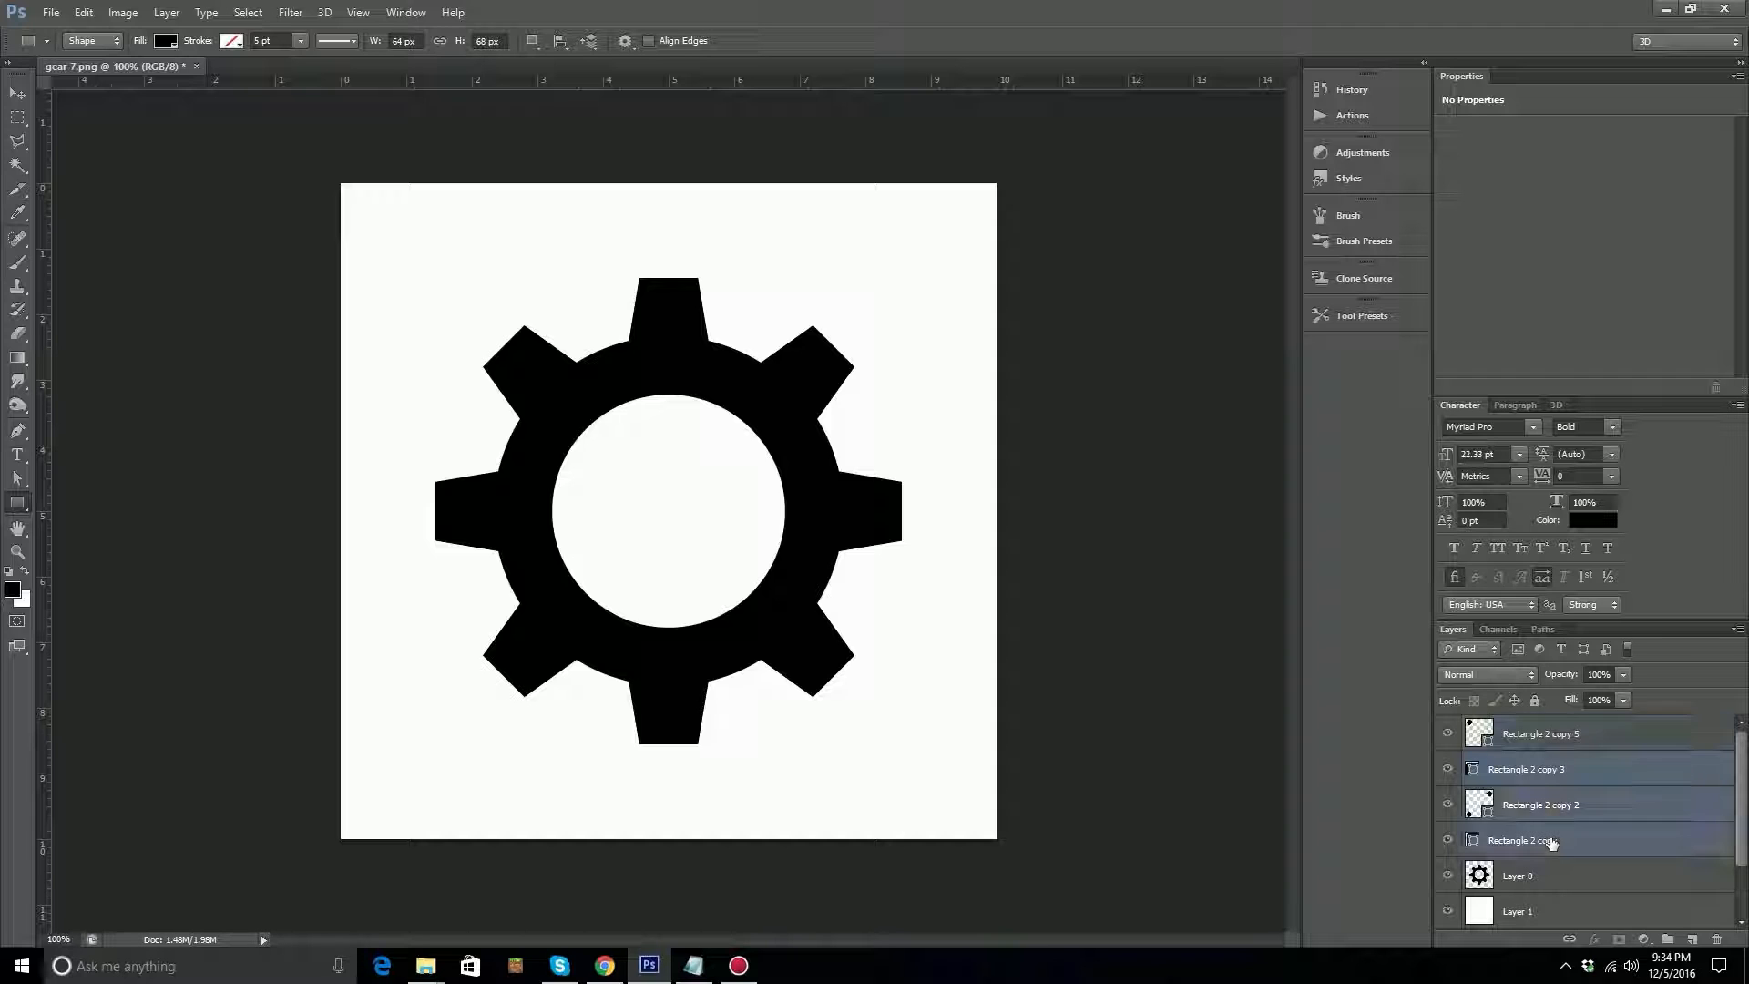
{"action": "left_click", "coordinate": [1527, 731], "text": "shift"}
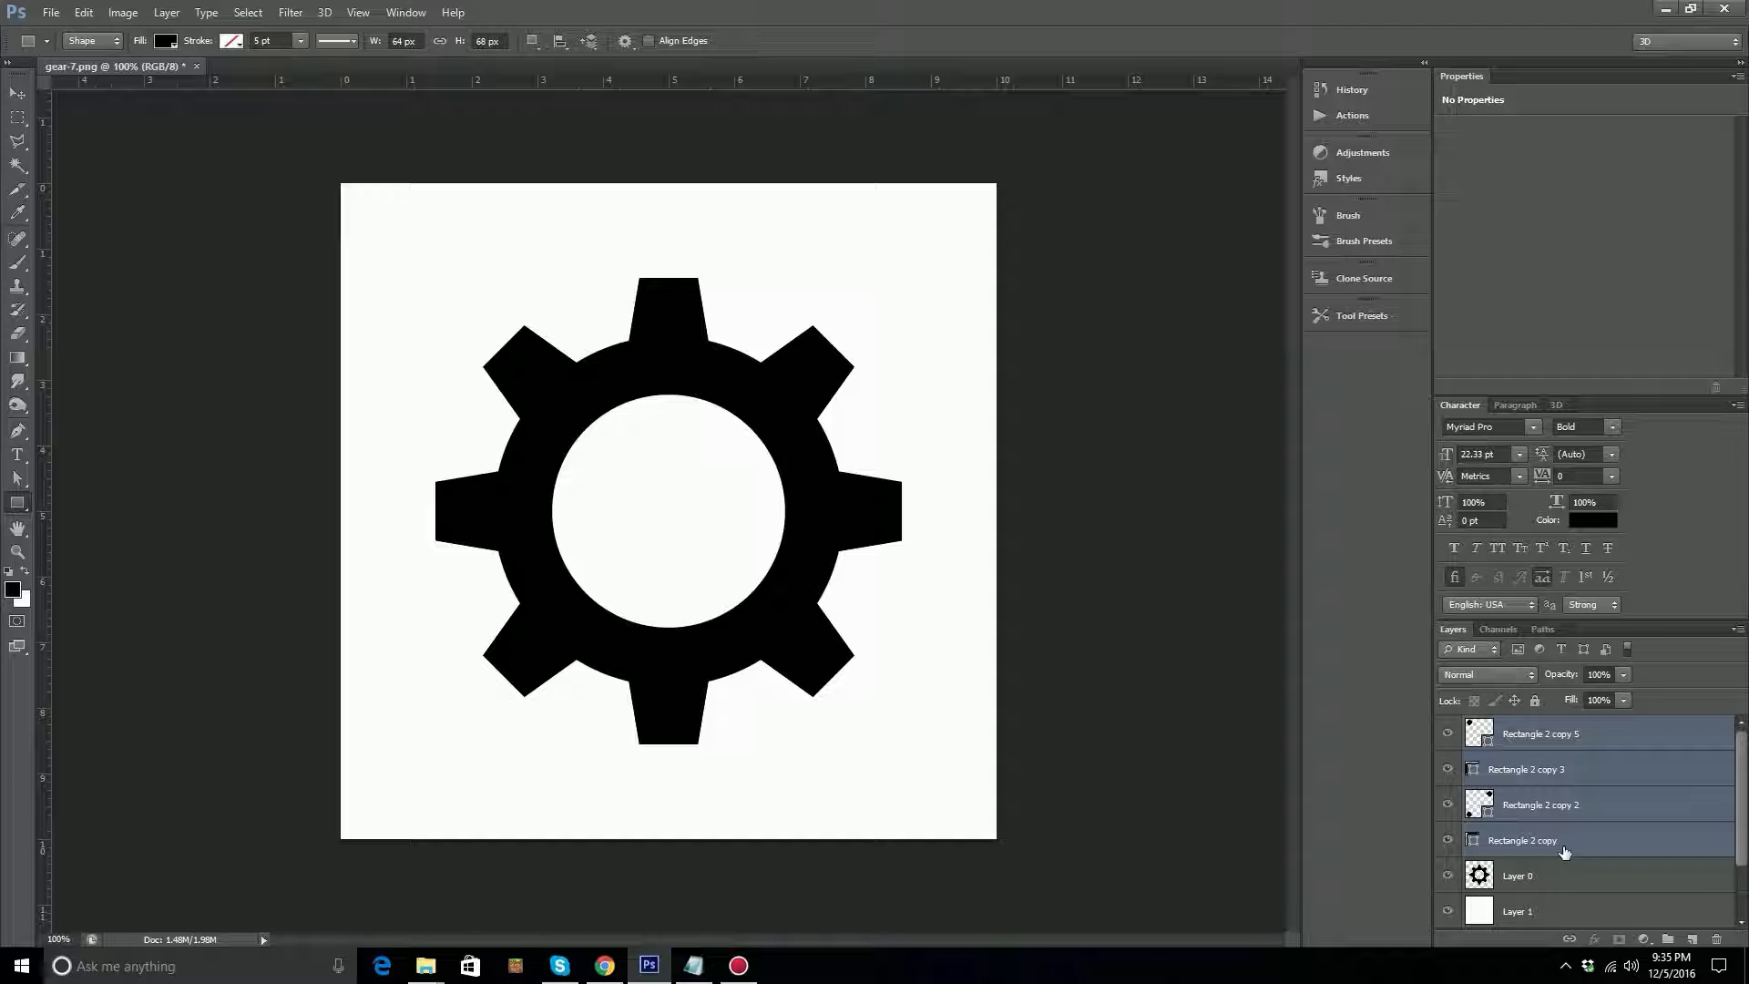
{"action": "key", "text": "ctrl+e"}
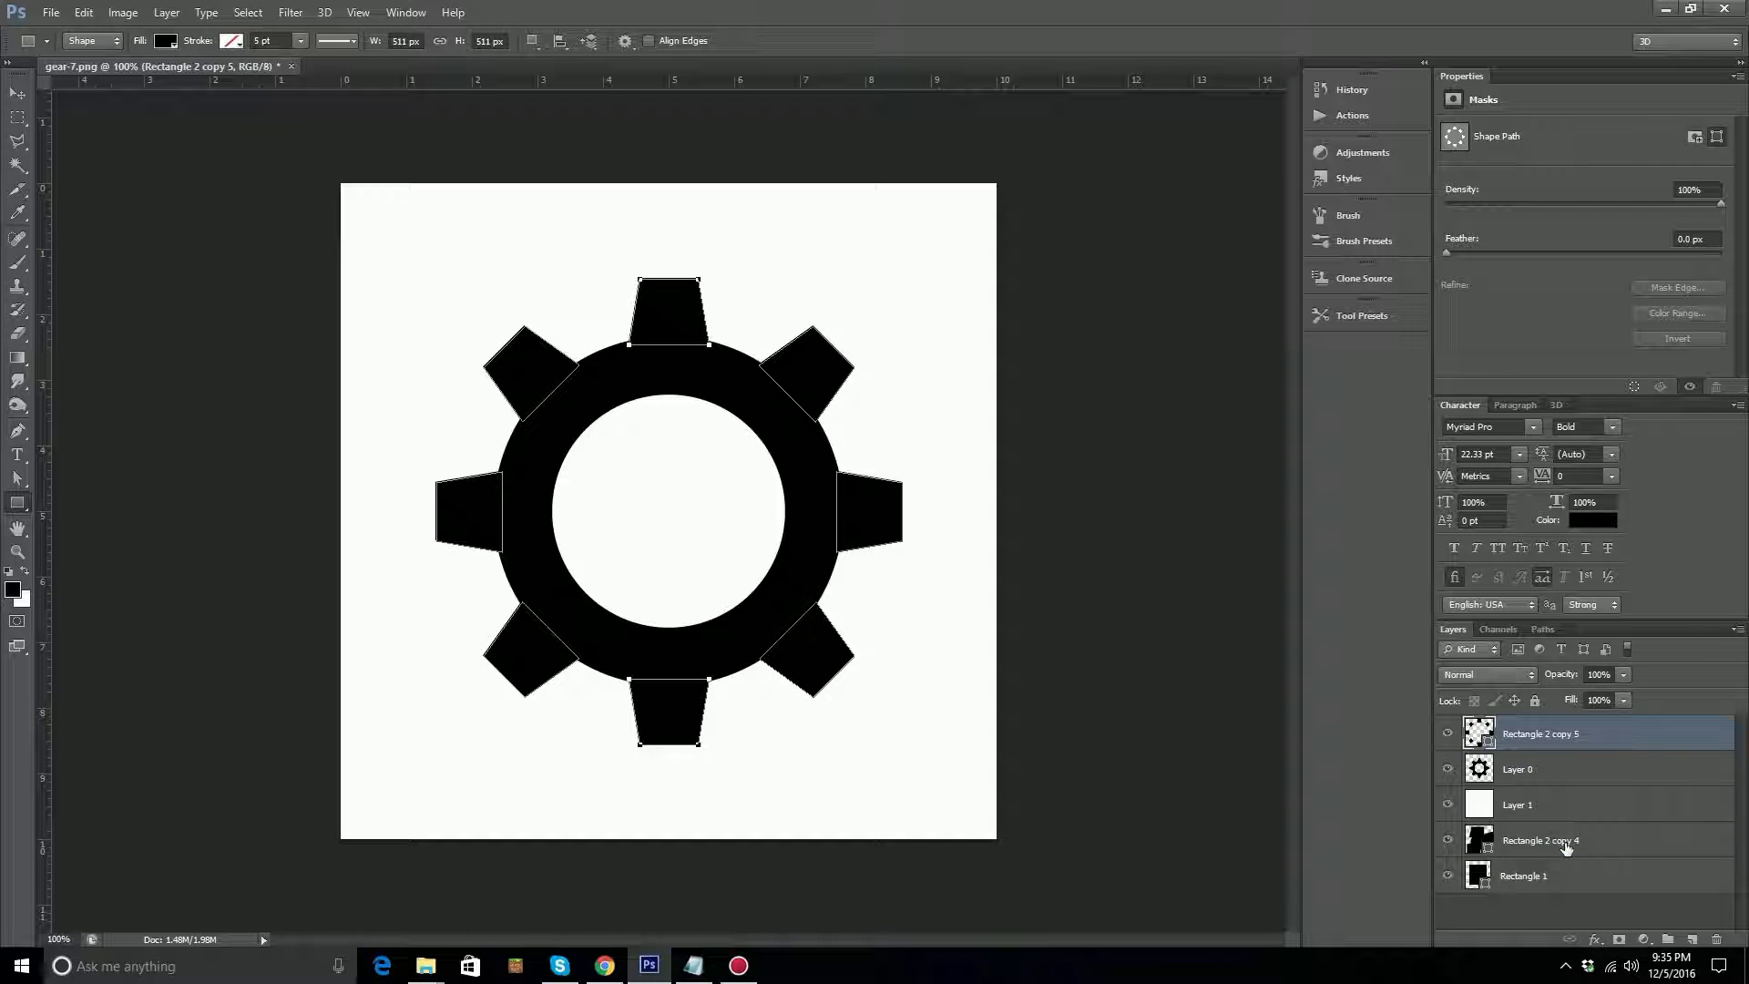
Compare the merged teeth with the original gear by switching the visibility of Rectangle 2 copy 5 and Layer 0 off and on.
{"action": "left_click", "coordinate": [1447, 735]}
{"action": "left_click", "coordinate": [1446, 735]}
{"action": "left_click", "coordinate": [1448, 771]}
{"action": "left_click", "coordinate": [1448, 770]}
{"action": "left_click", "coordinate": [1443, 735]}
{"action": "left_click", "coordinate": [1442, 734]}
{"action": "left_click", "coordinate": [18, 95]}
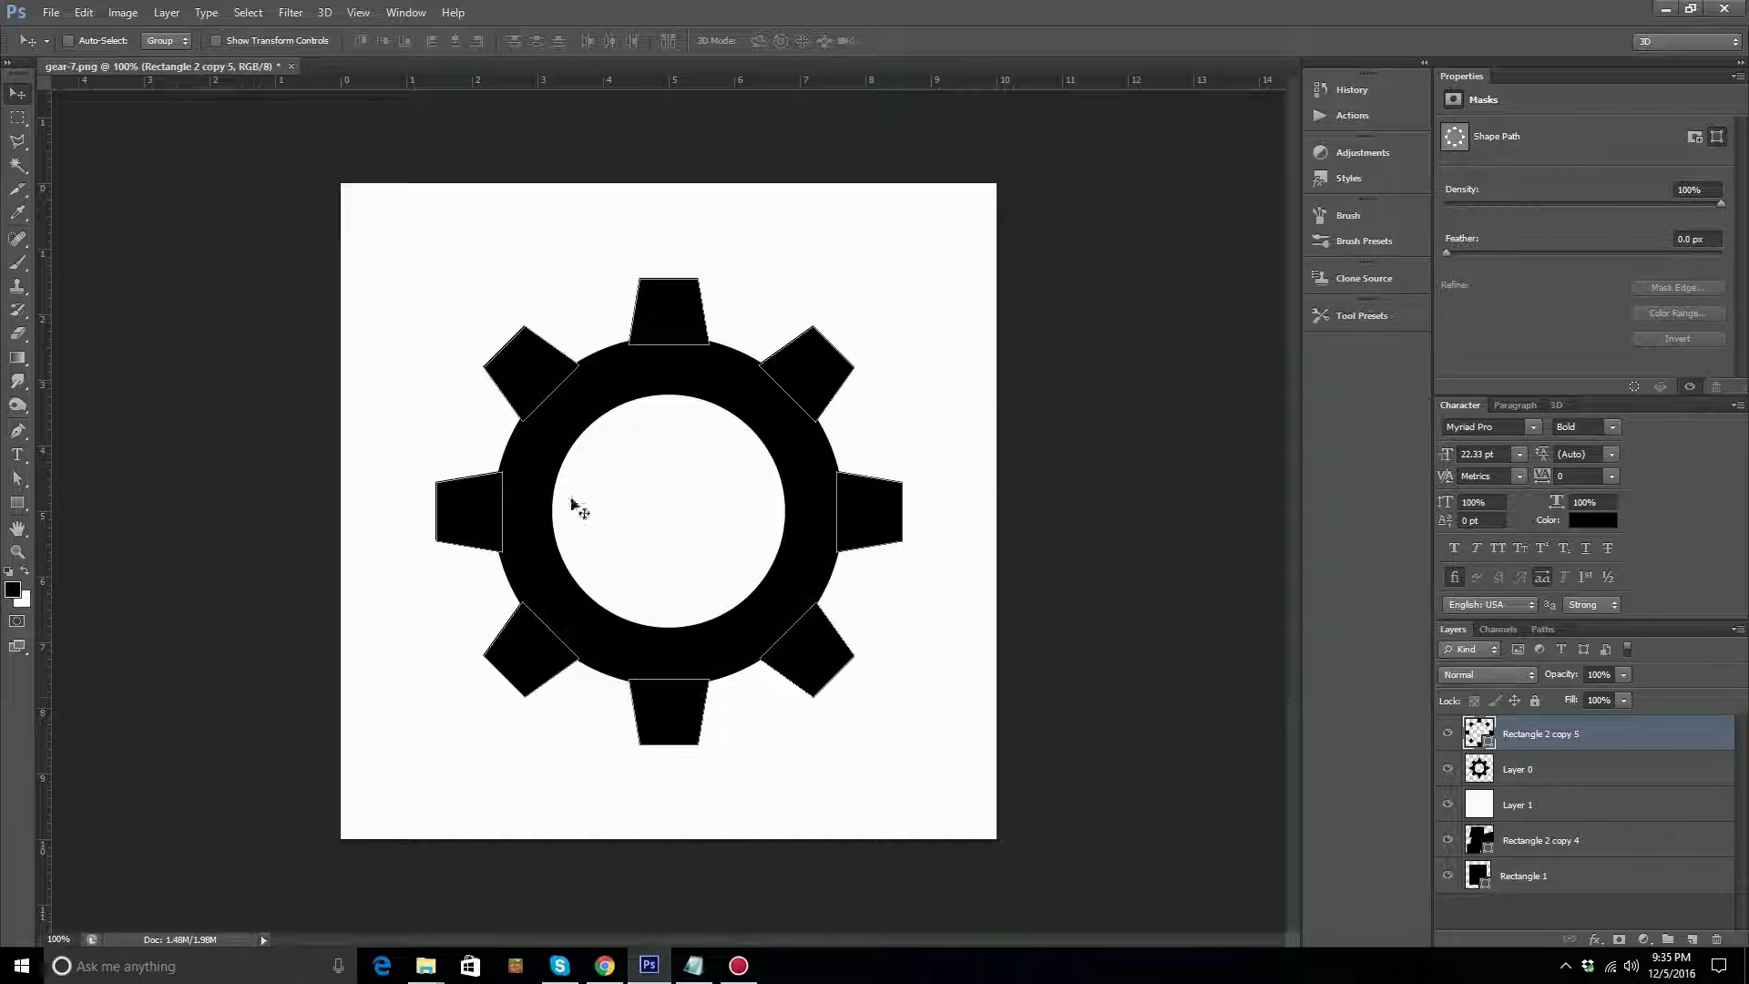
Activate the Ellipse tool, and hide the merged teeth layer with Layer 0 selected instead.
{"action": "left_click", "coordinate": [17, 504]}
{"action": "left_click", "coordinate": [22, 510]}
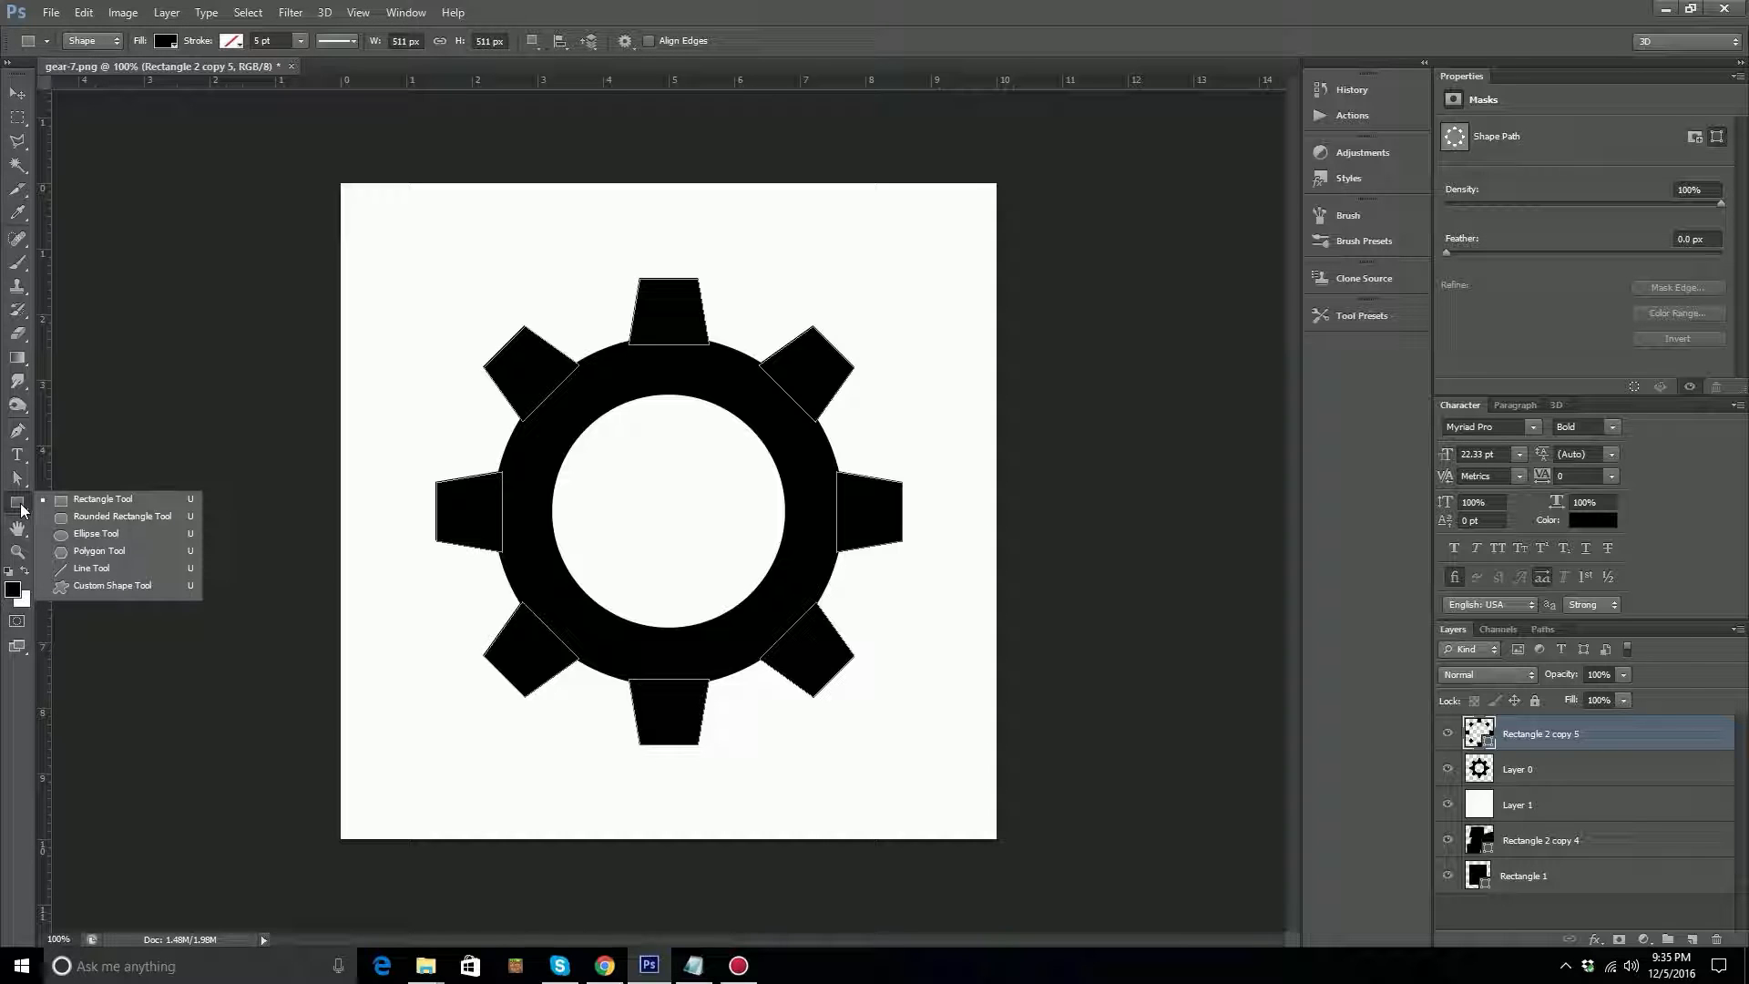
{"action": "left_click", "coordinate": [98, 544]}
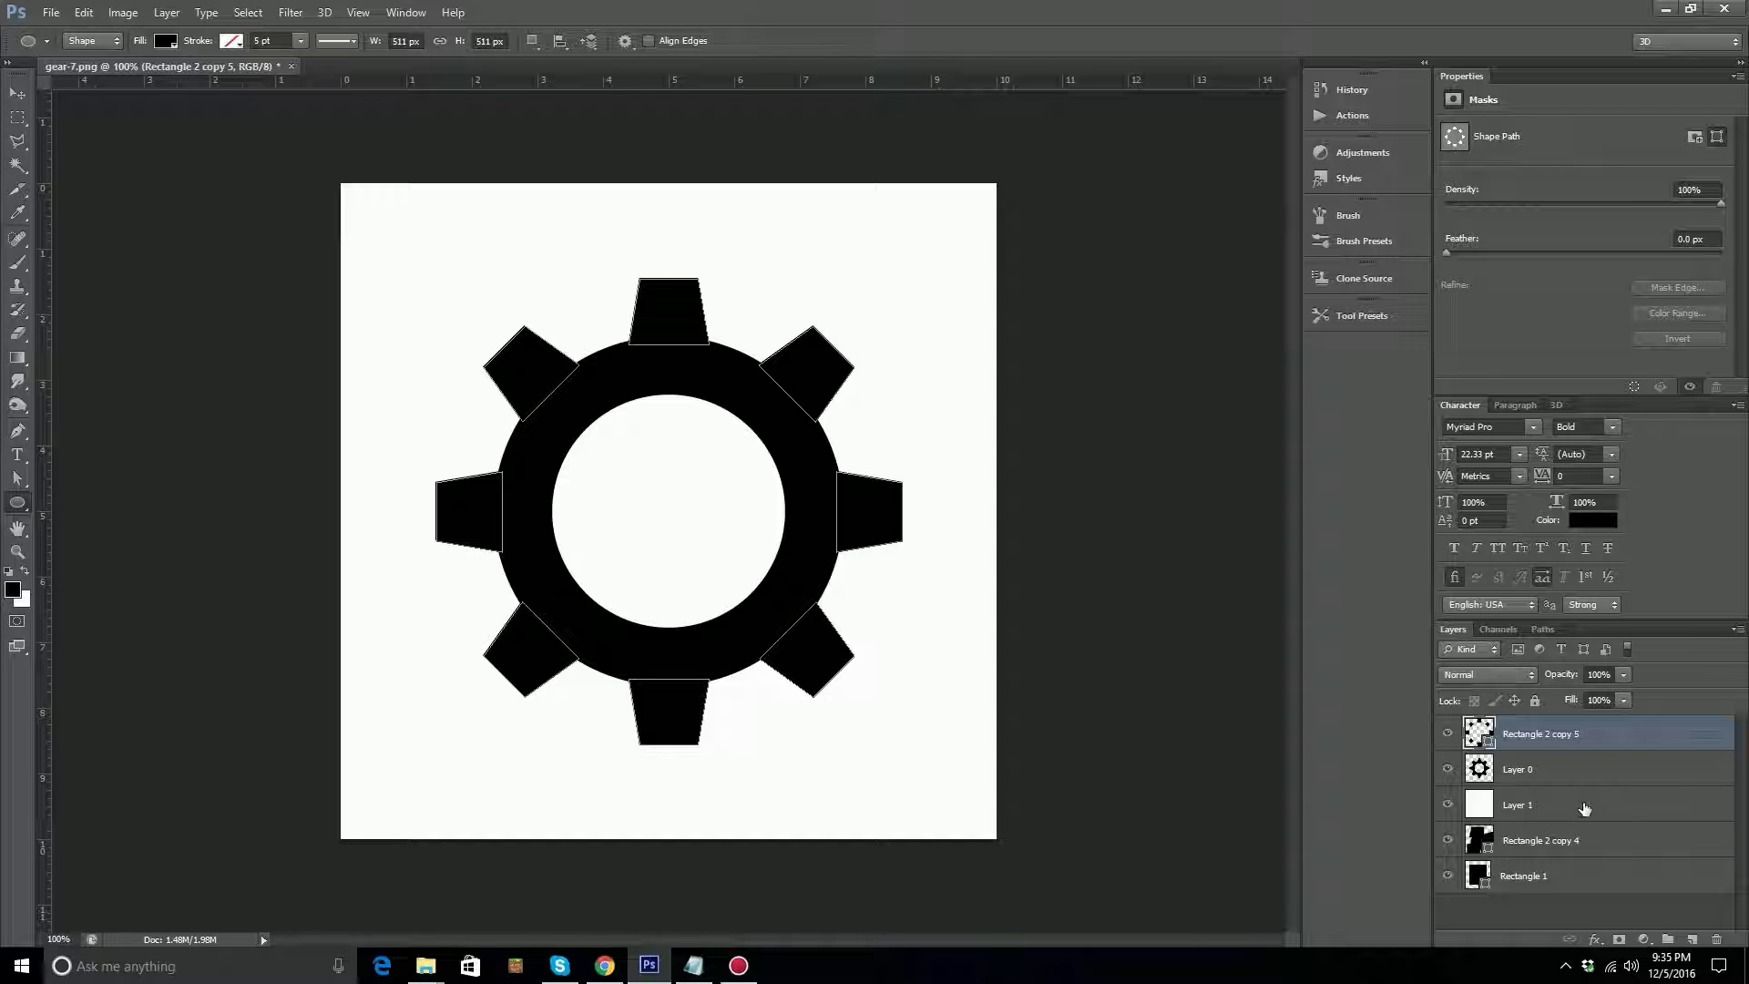
{"action": "left_click", "coordinate": [1446, 734]}
{"action": "left_click", "coordinate": [1549, 768]}
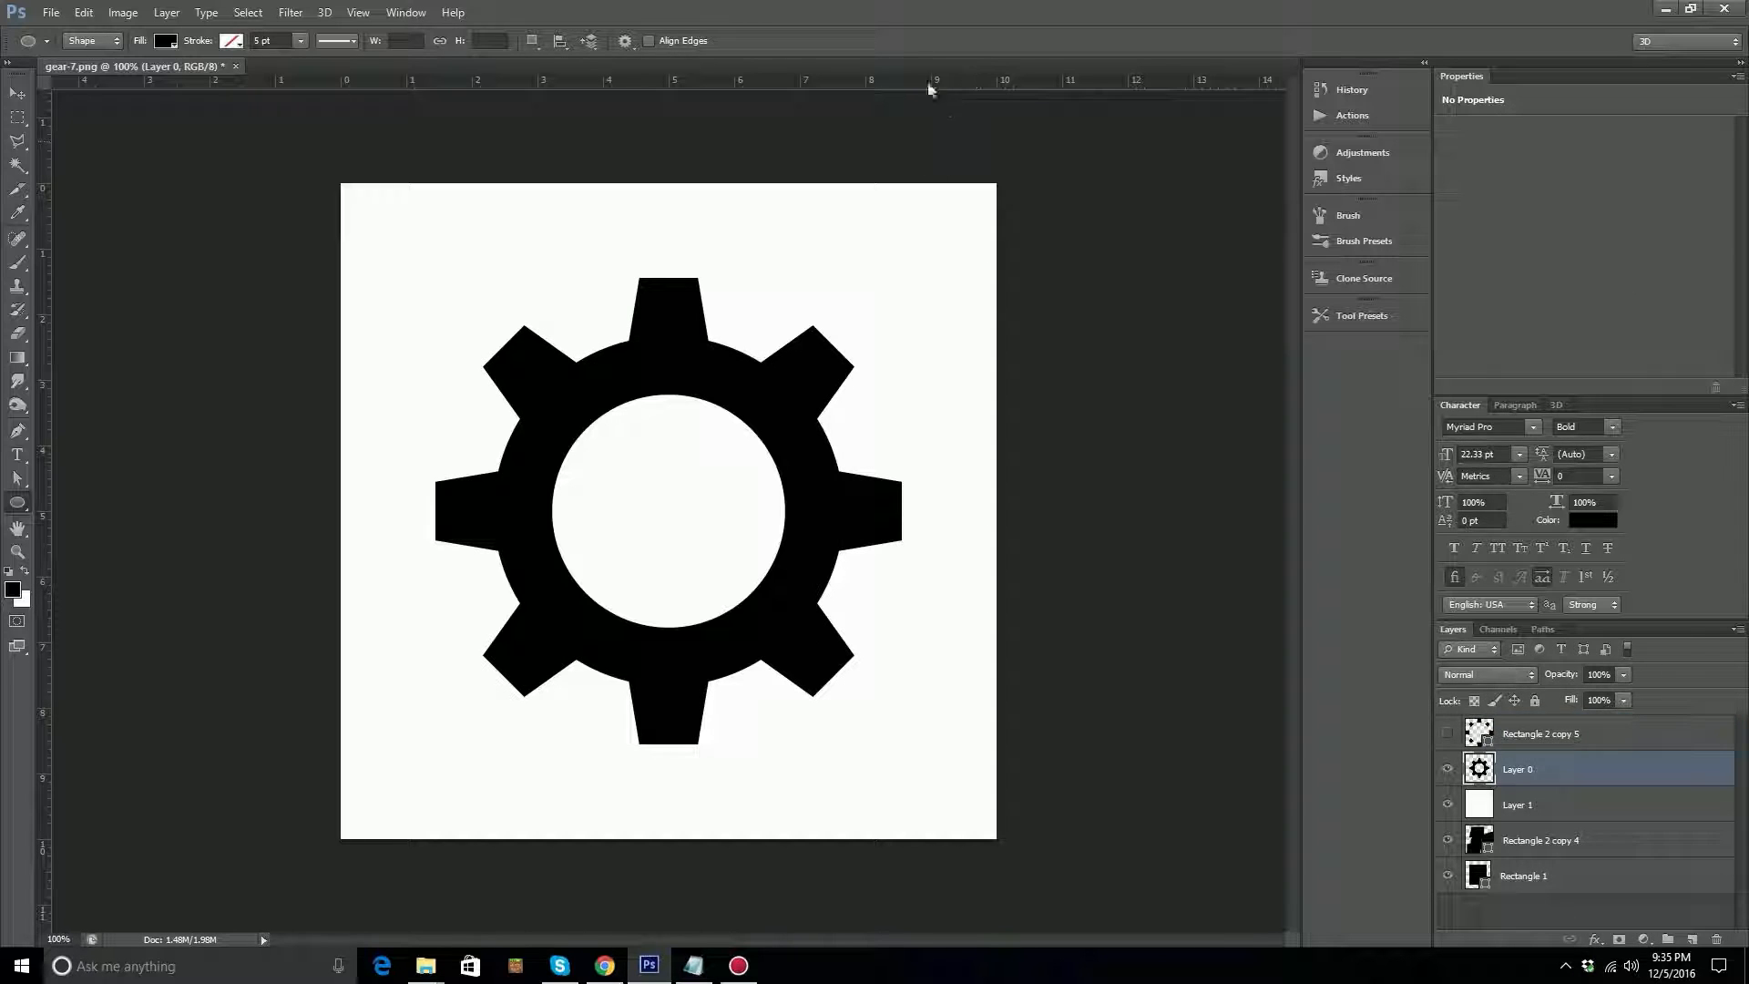
Place a horizontal guide along the top edge of the gear's ring and a vertical guide along its left edge.
{"action": "left_click_drag", "start_coordinate": [883, 81], "coordinate": [924, 338]}
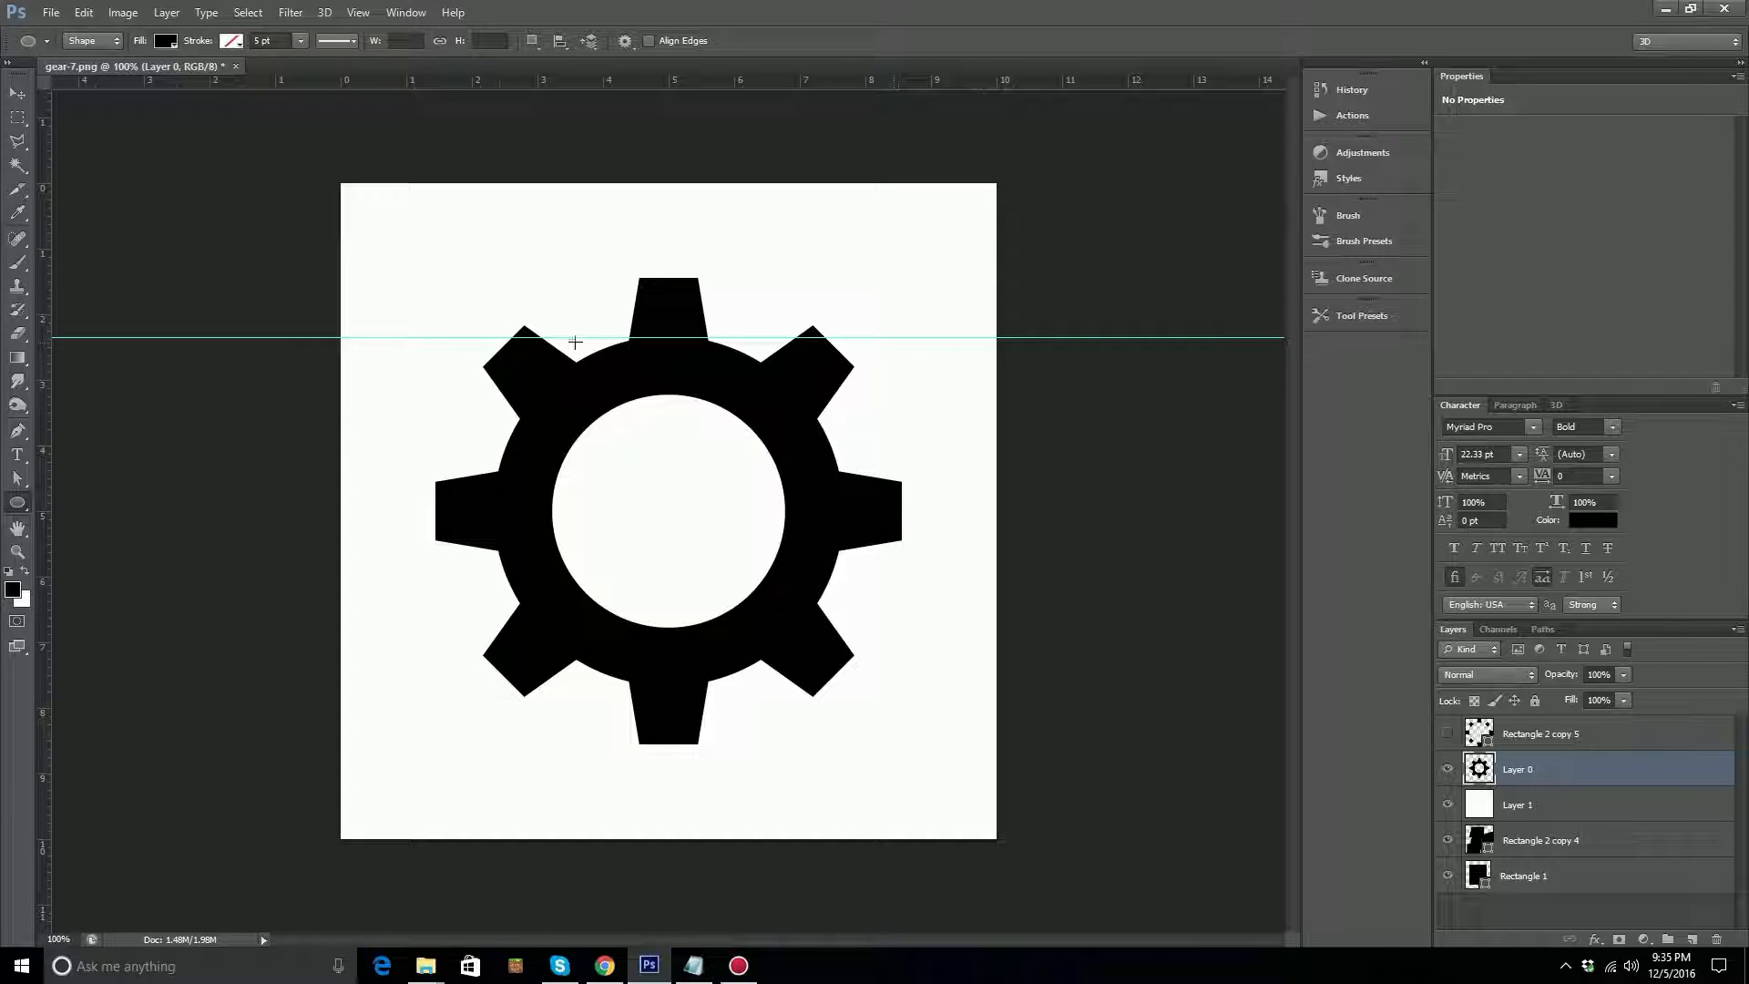
{"action": "double_click", "coordinate": [46, 455]}
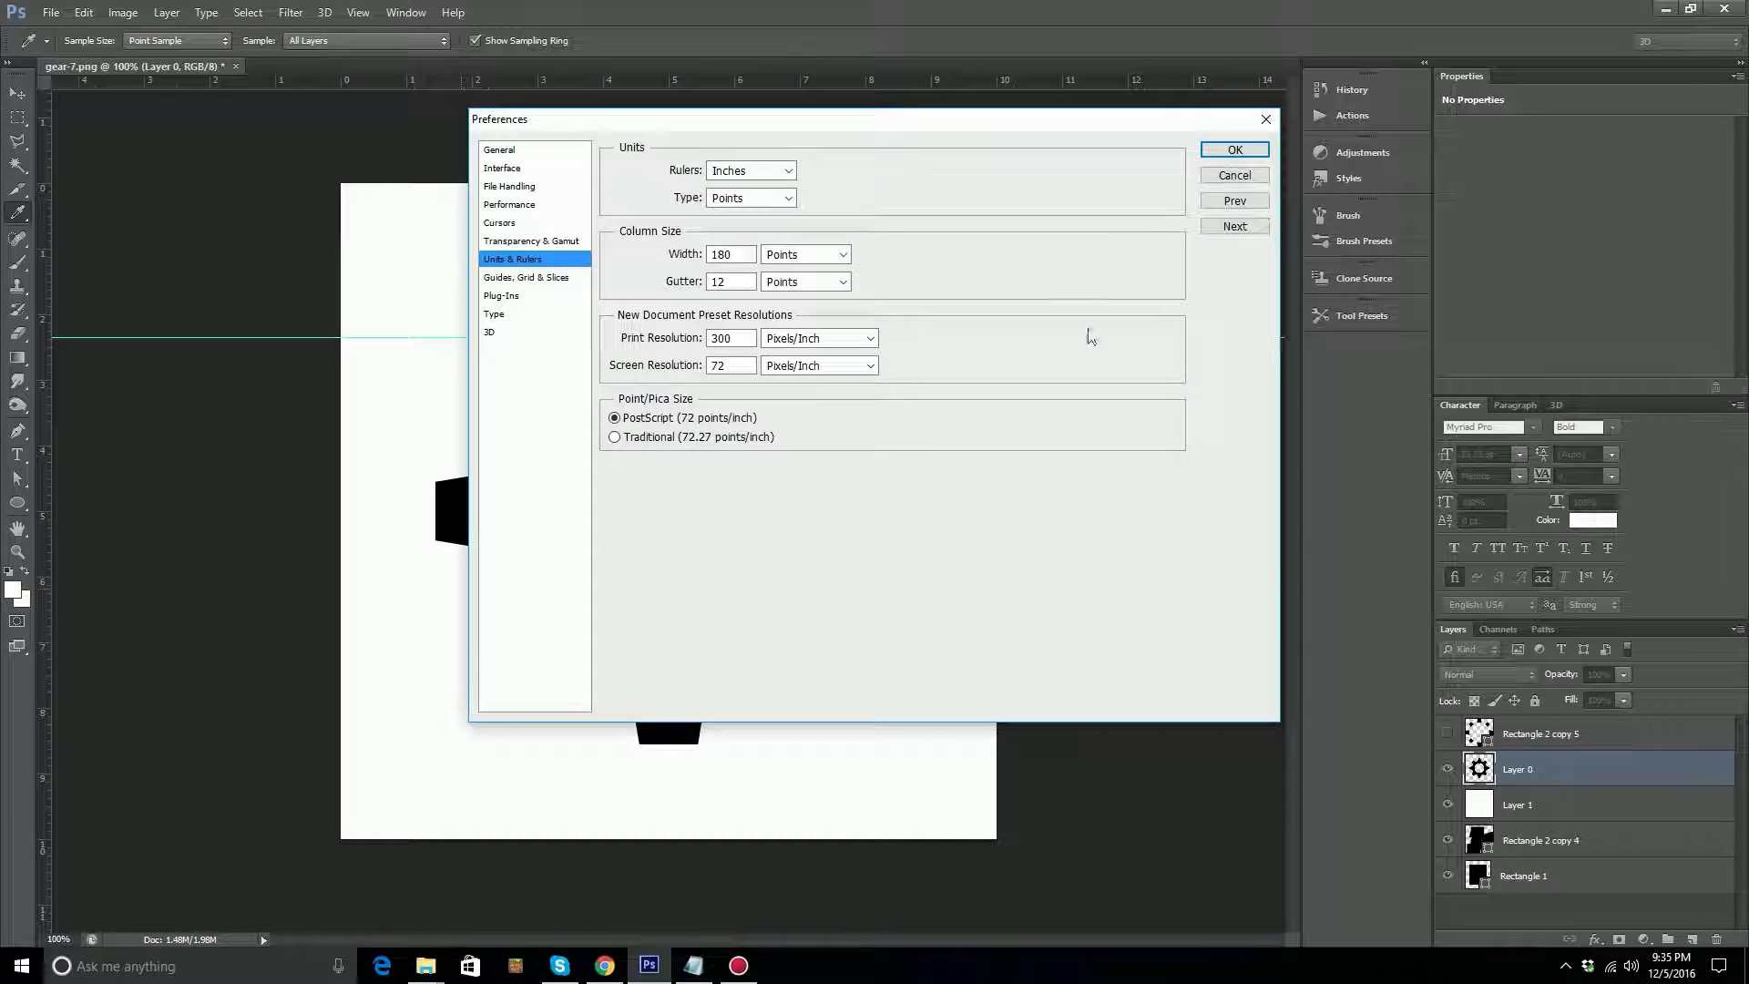
{"action": "left_click", "coordinate": [1240, 153]}
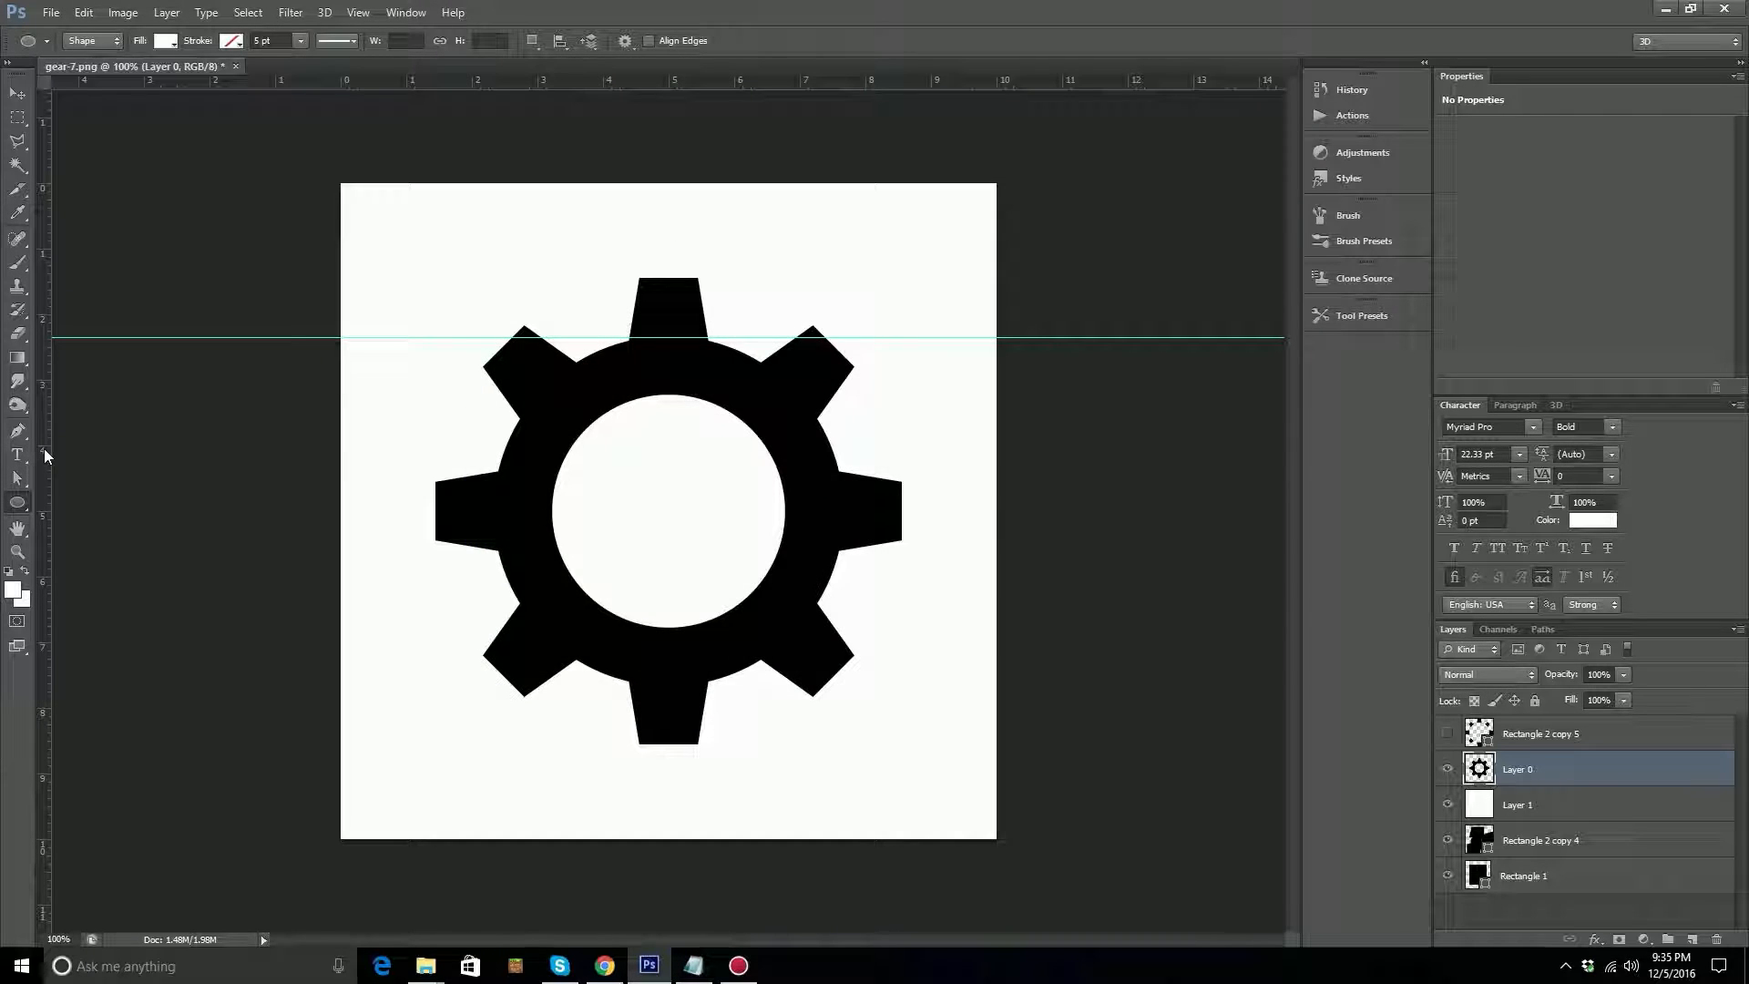
{"action": "double_click", "coordinate": [46, 455]}
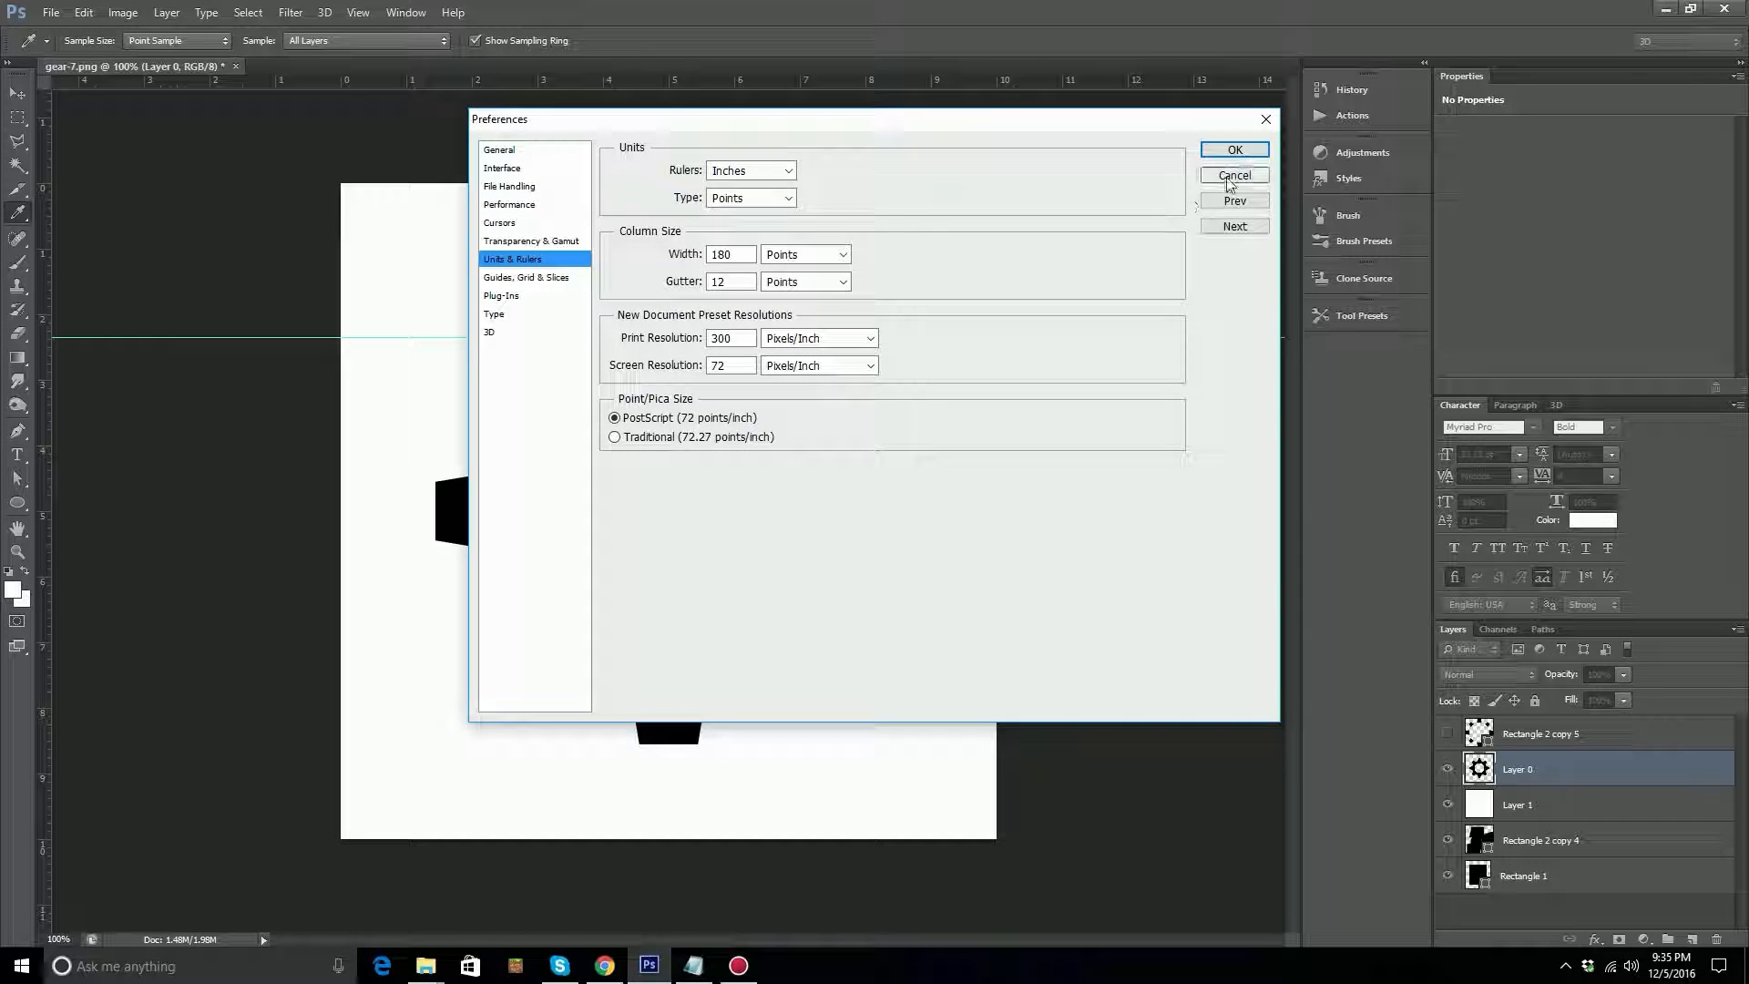
{"action": "left_click", "coordinate": [1235, 175]}
{"action": "left_click_drag", "start_coordinate": [41, 380], "coordinate": [494, 449]}
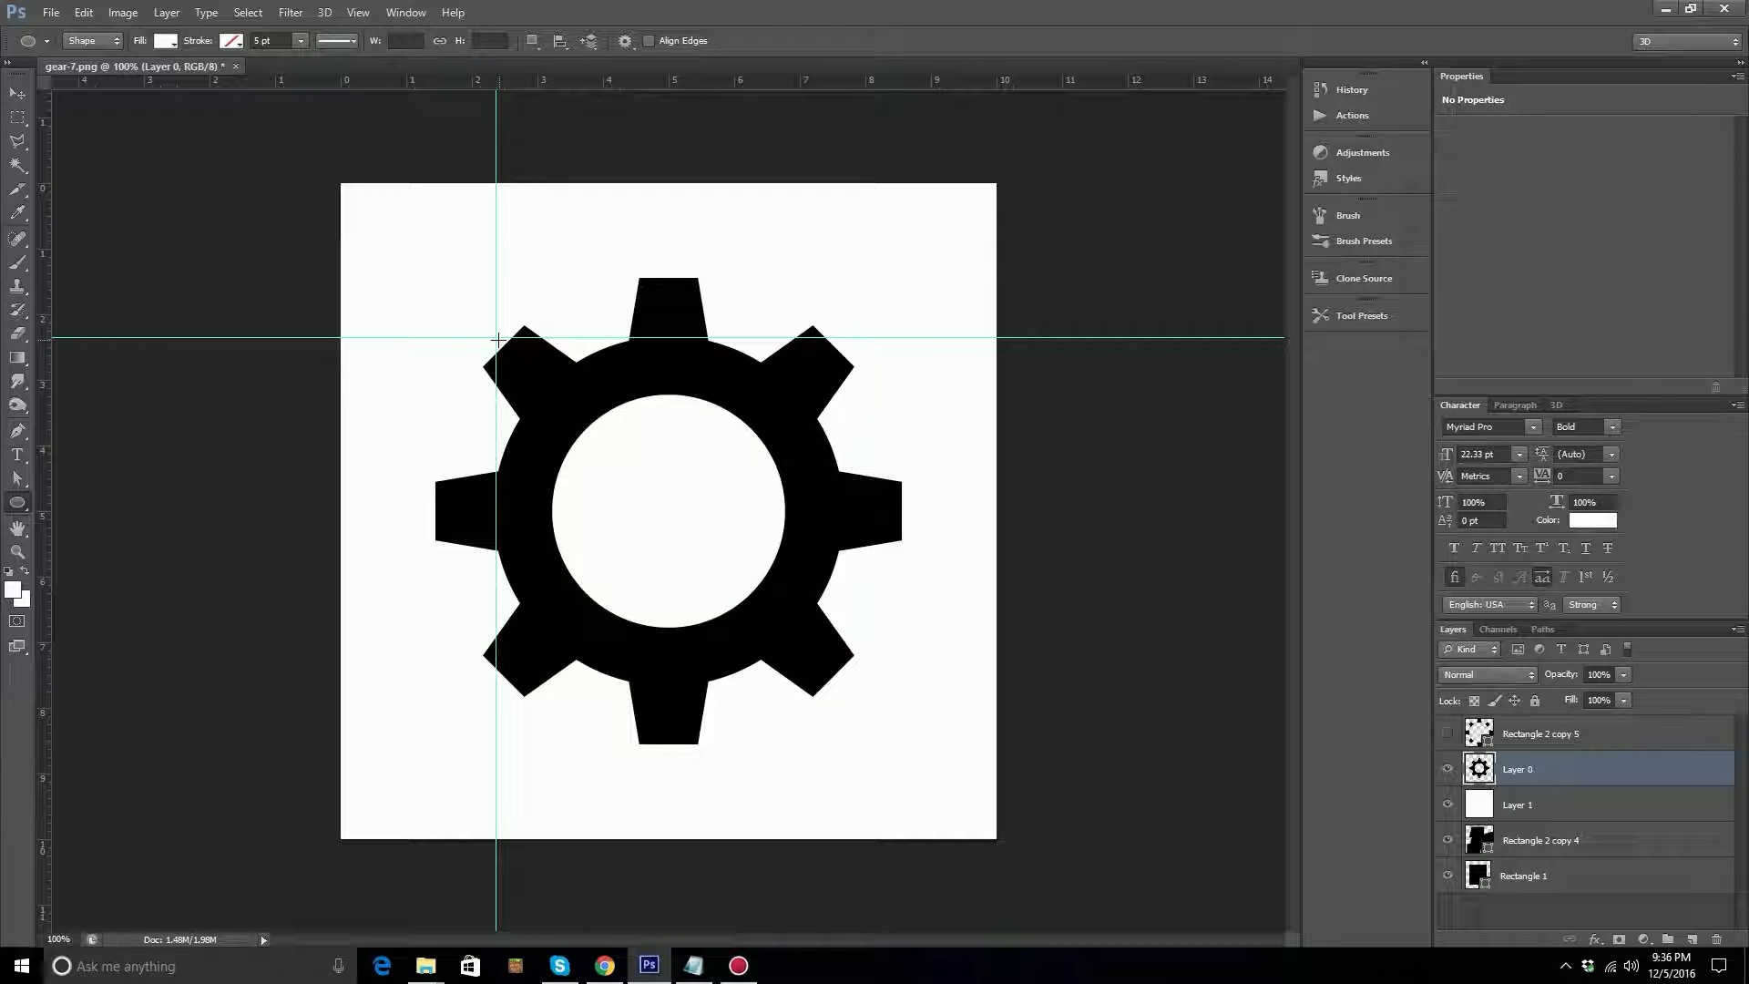
{"action": "mouse_move", "coordinate": [499, 342]}
{"action": "left_mouse_down"}
{"action": "mouse_move", "coordinate": [538, 396]}
{"action": "mouse_move", "coordinate": [528, 421]}
{"action": "mouse_move", "coordinate": [565, 401]}
{"action": "mouse_move", "coordinate": [560, 383]}
{"action": "mouse_move", "coordinate": [538, 390]}
{"action": "left_mouse_up"}
{"action": "left_click_drag", "start_coordinate": [536, 379], "coordinate": [562, 390]}
{"action": "key", "text": "z"}
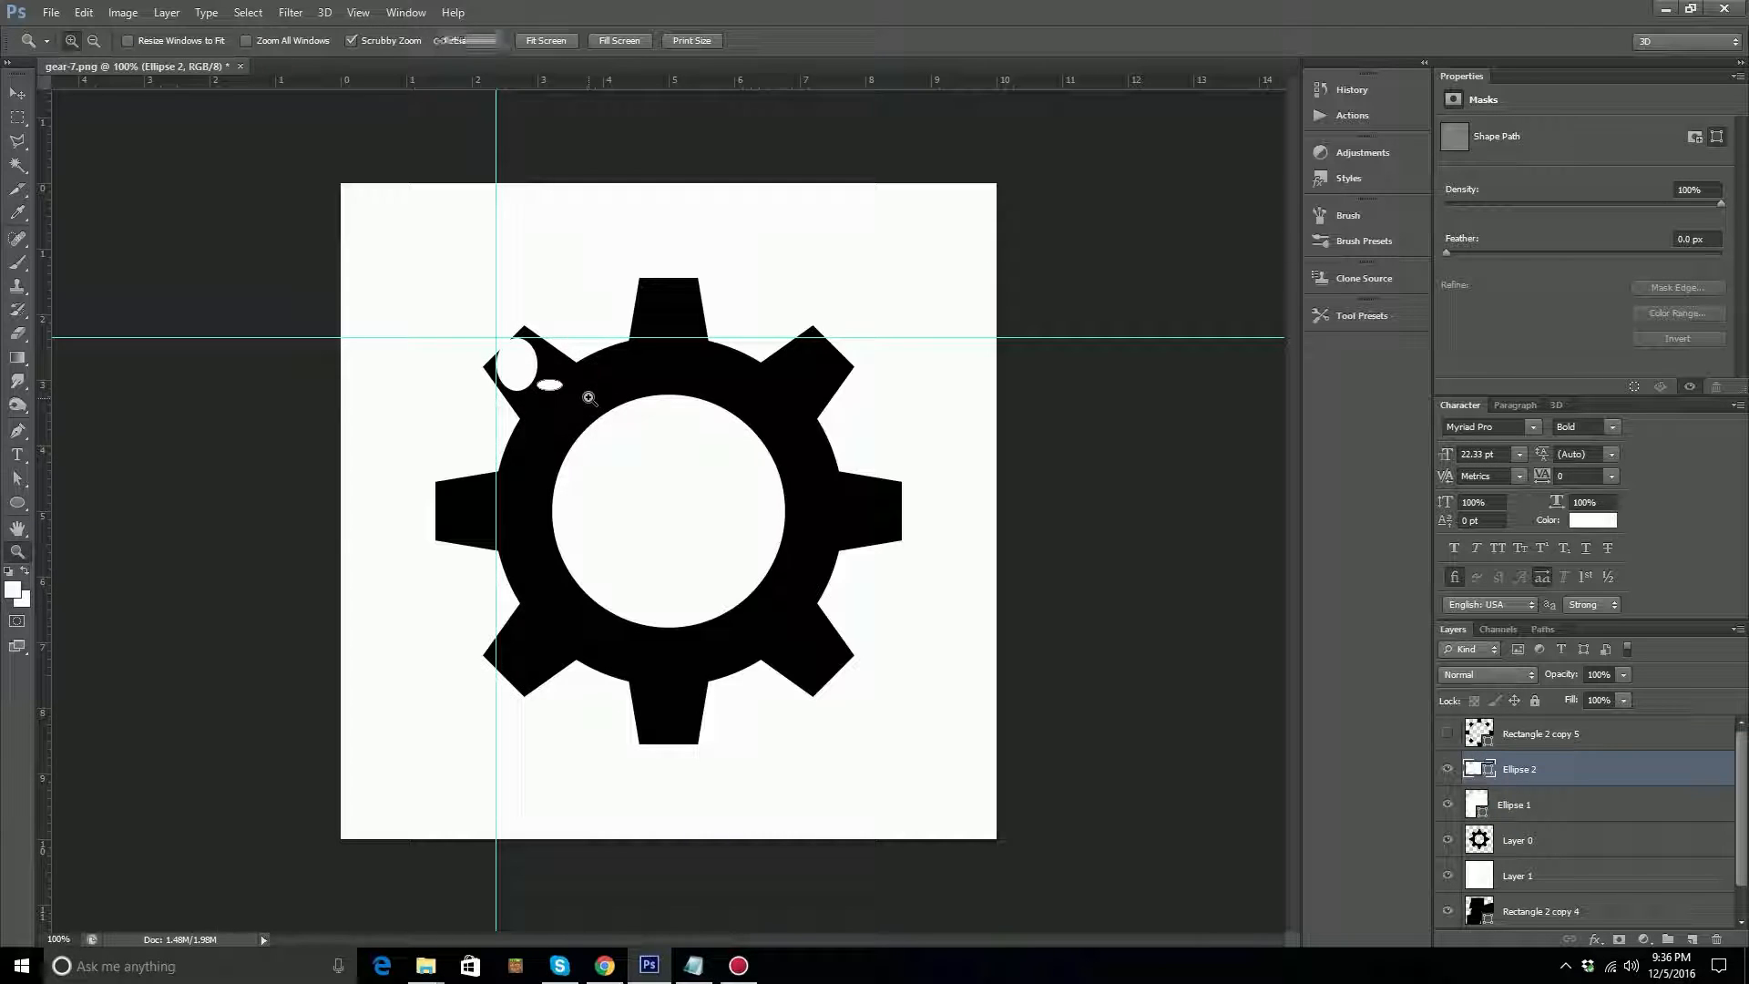
{"action": "left_click", "coordinate": [1538, 806], "text": "shift"}
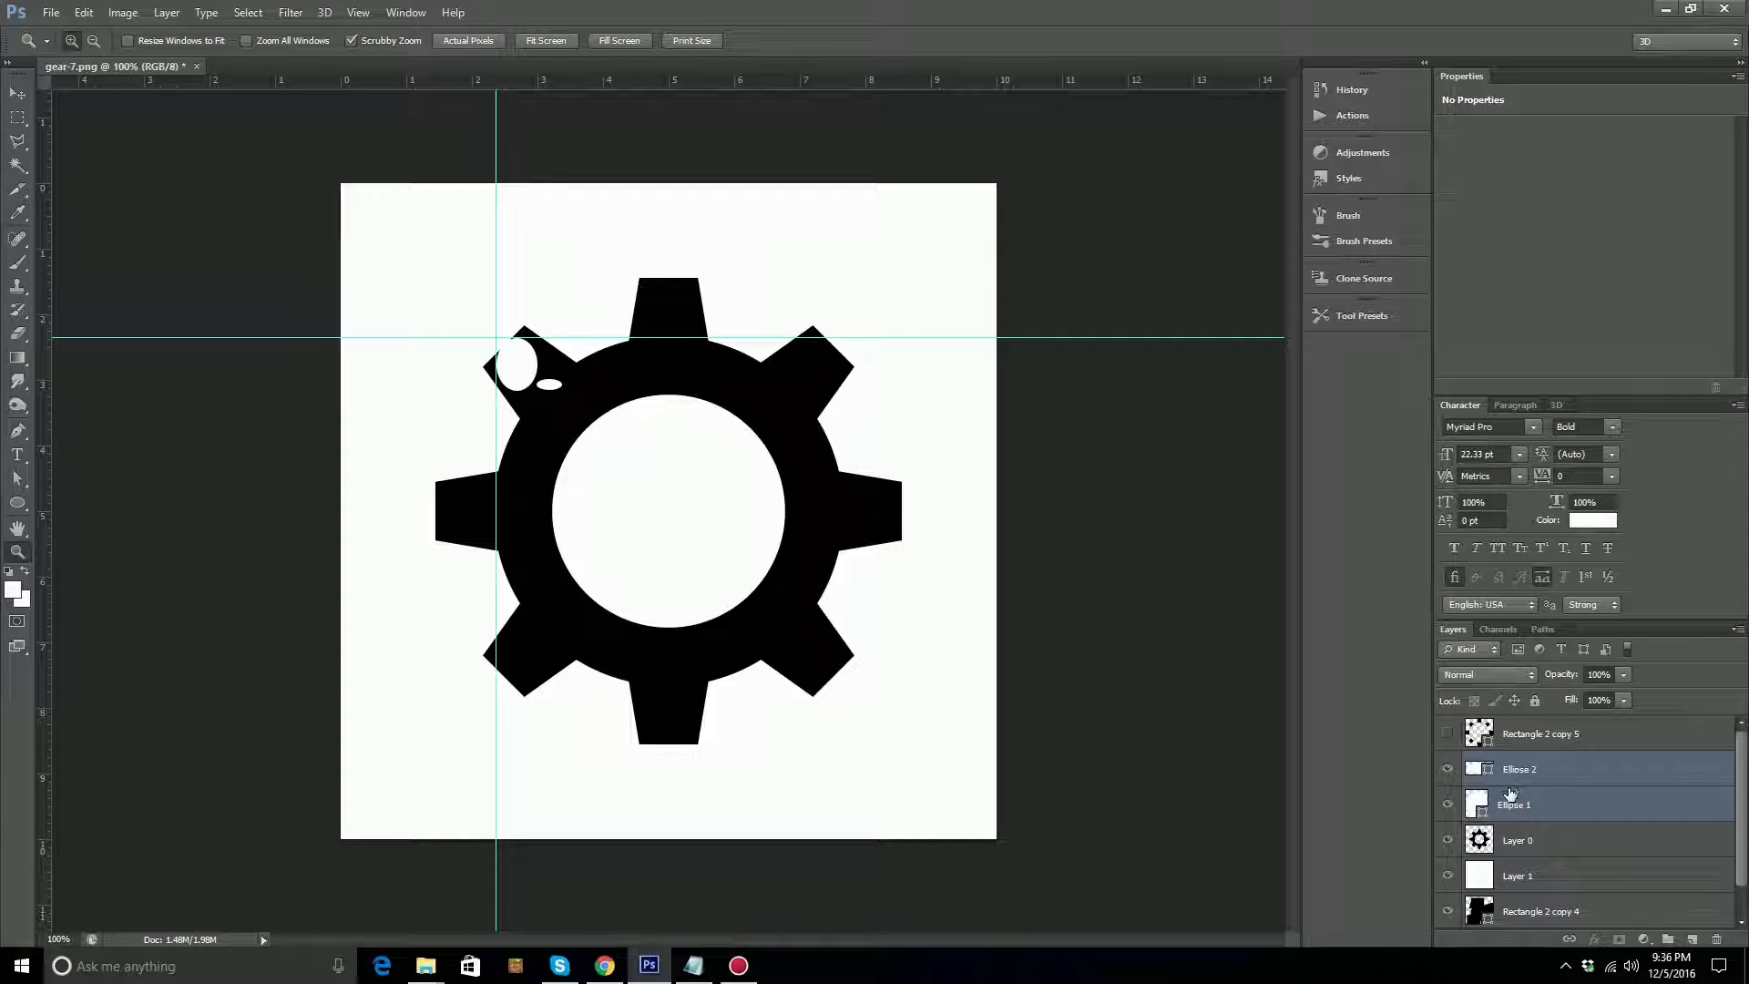
{"action": "left_click_drag", "start_coordinate": [1521, 801], "coordinate": [1715, 937]}
Turn off snapping to guides.
{"action": "left_click", "coordinate": [290, 11]}
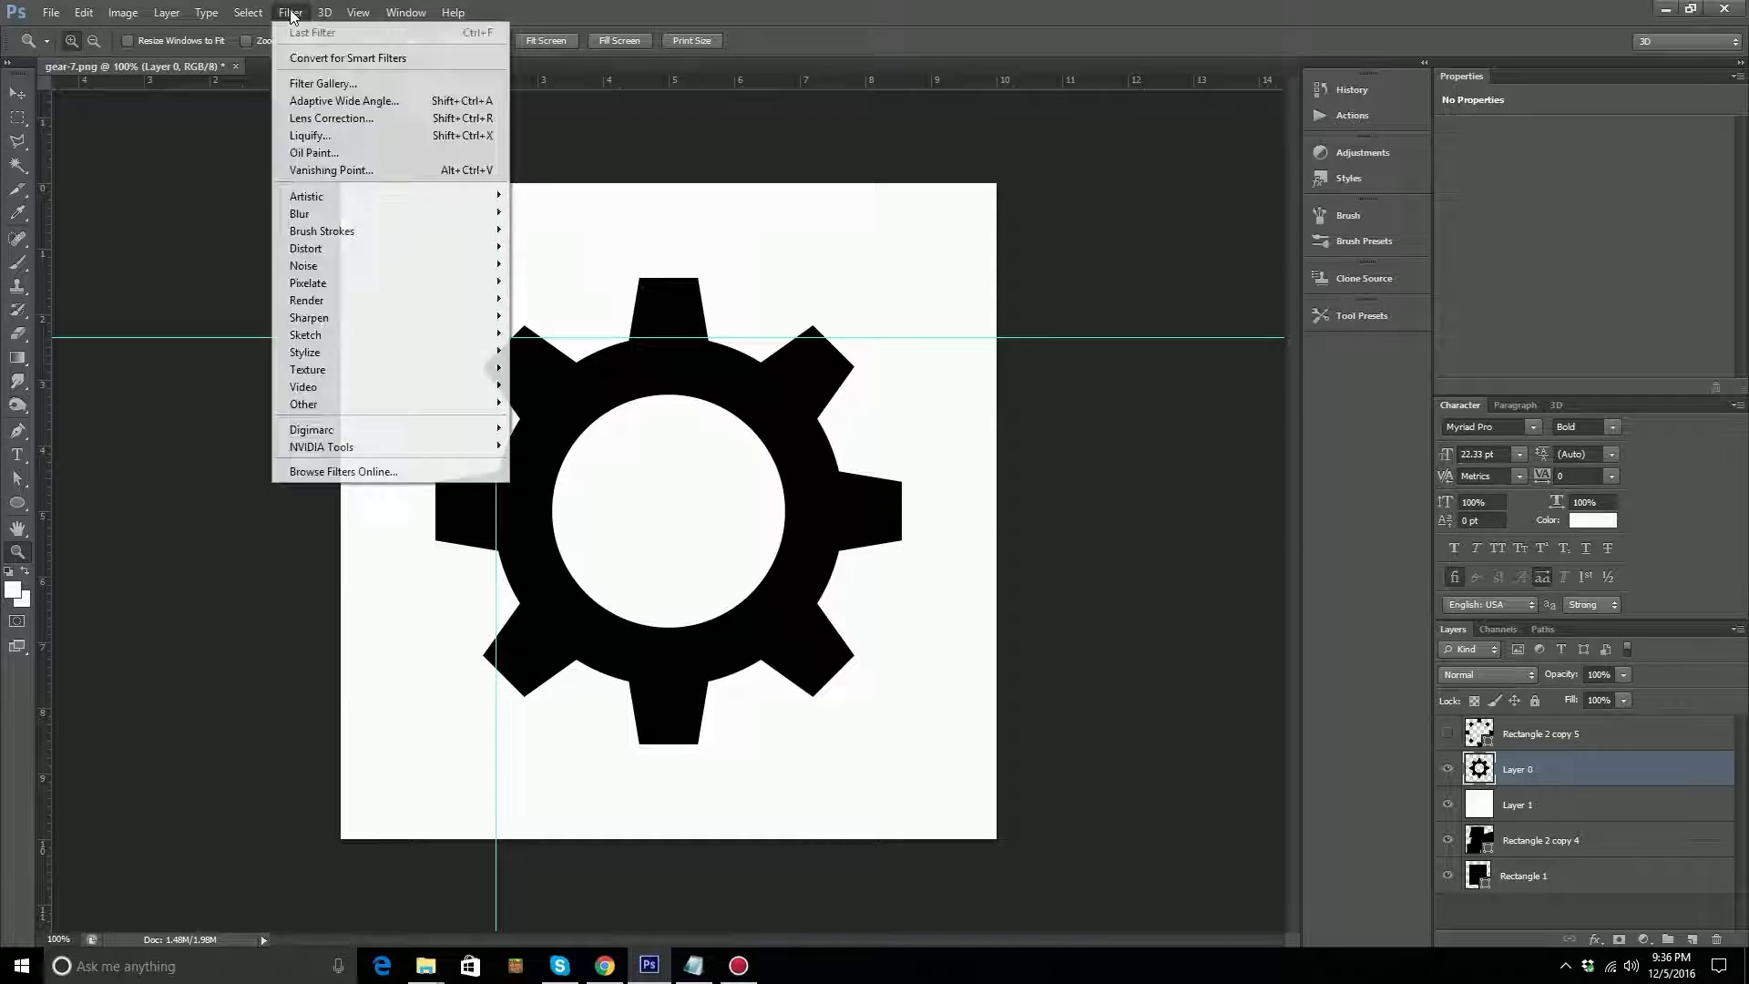
{"action": "mouse_move", "coordinate": [249, 13]}
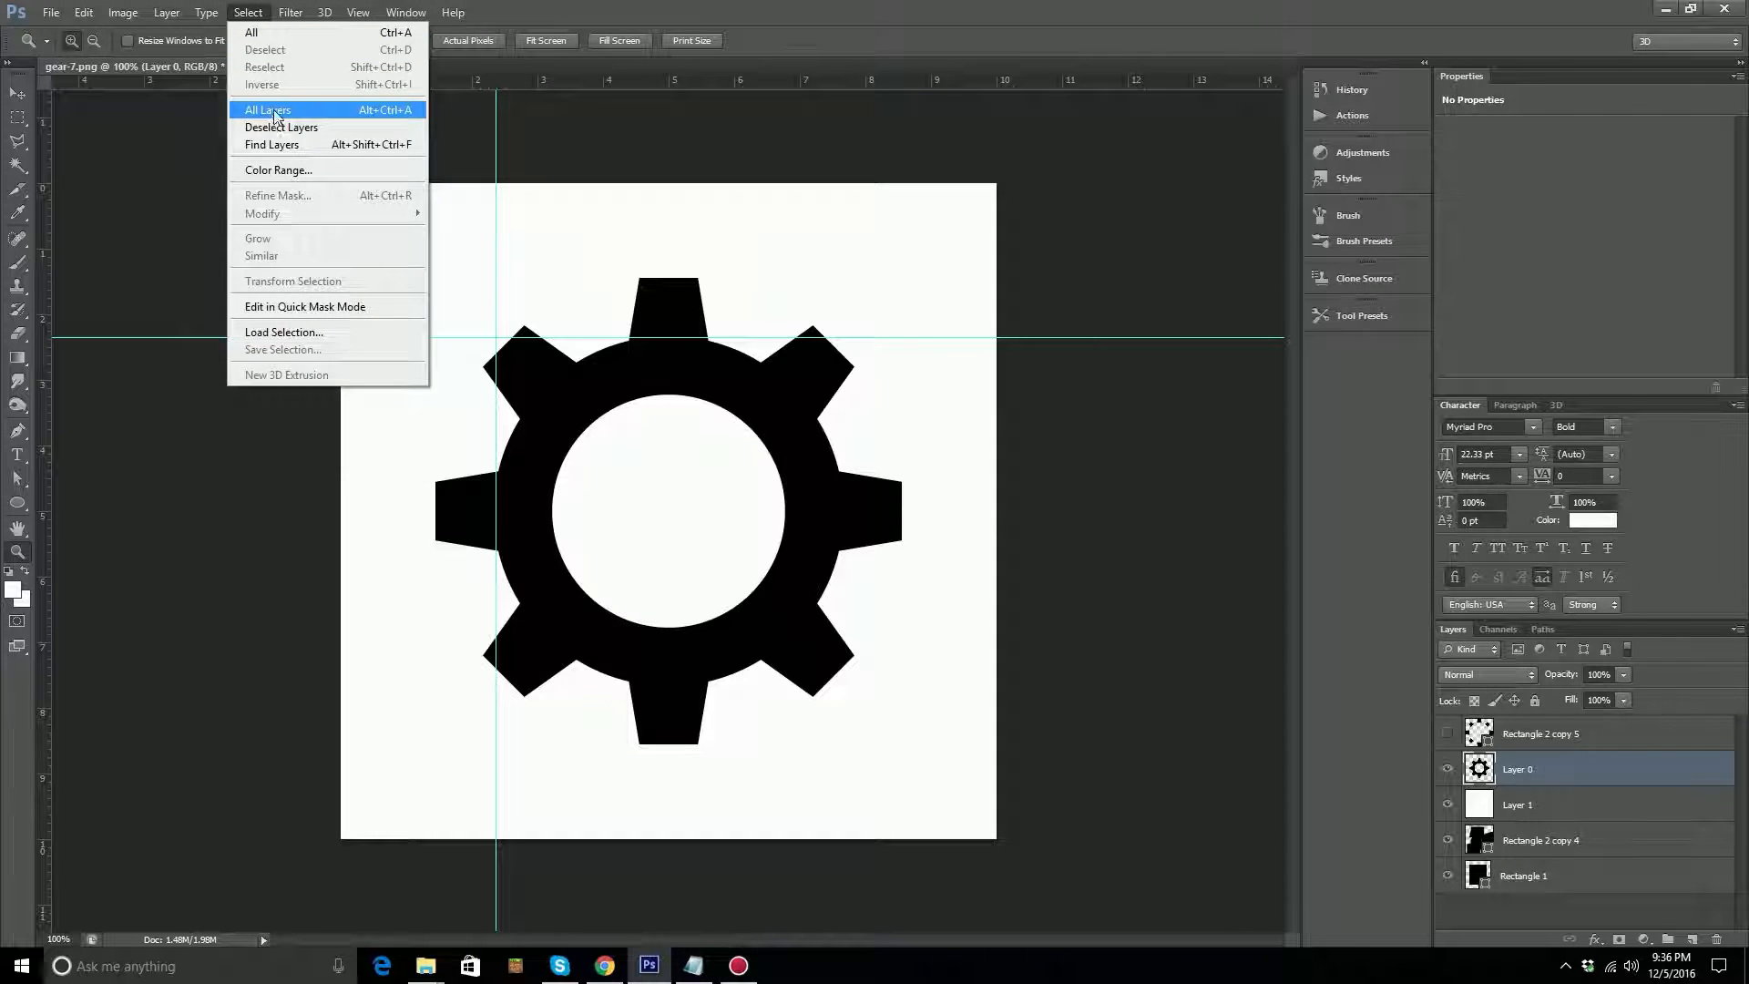
{"action": "mouse_move", "coordinate": [358, 12]}
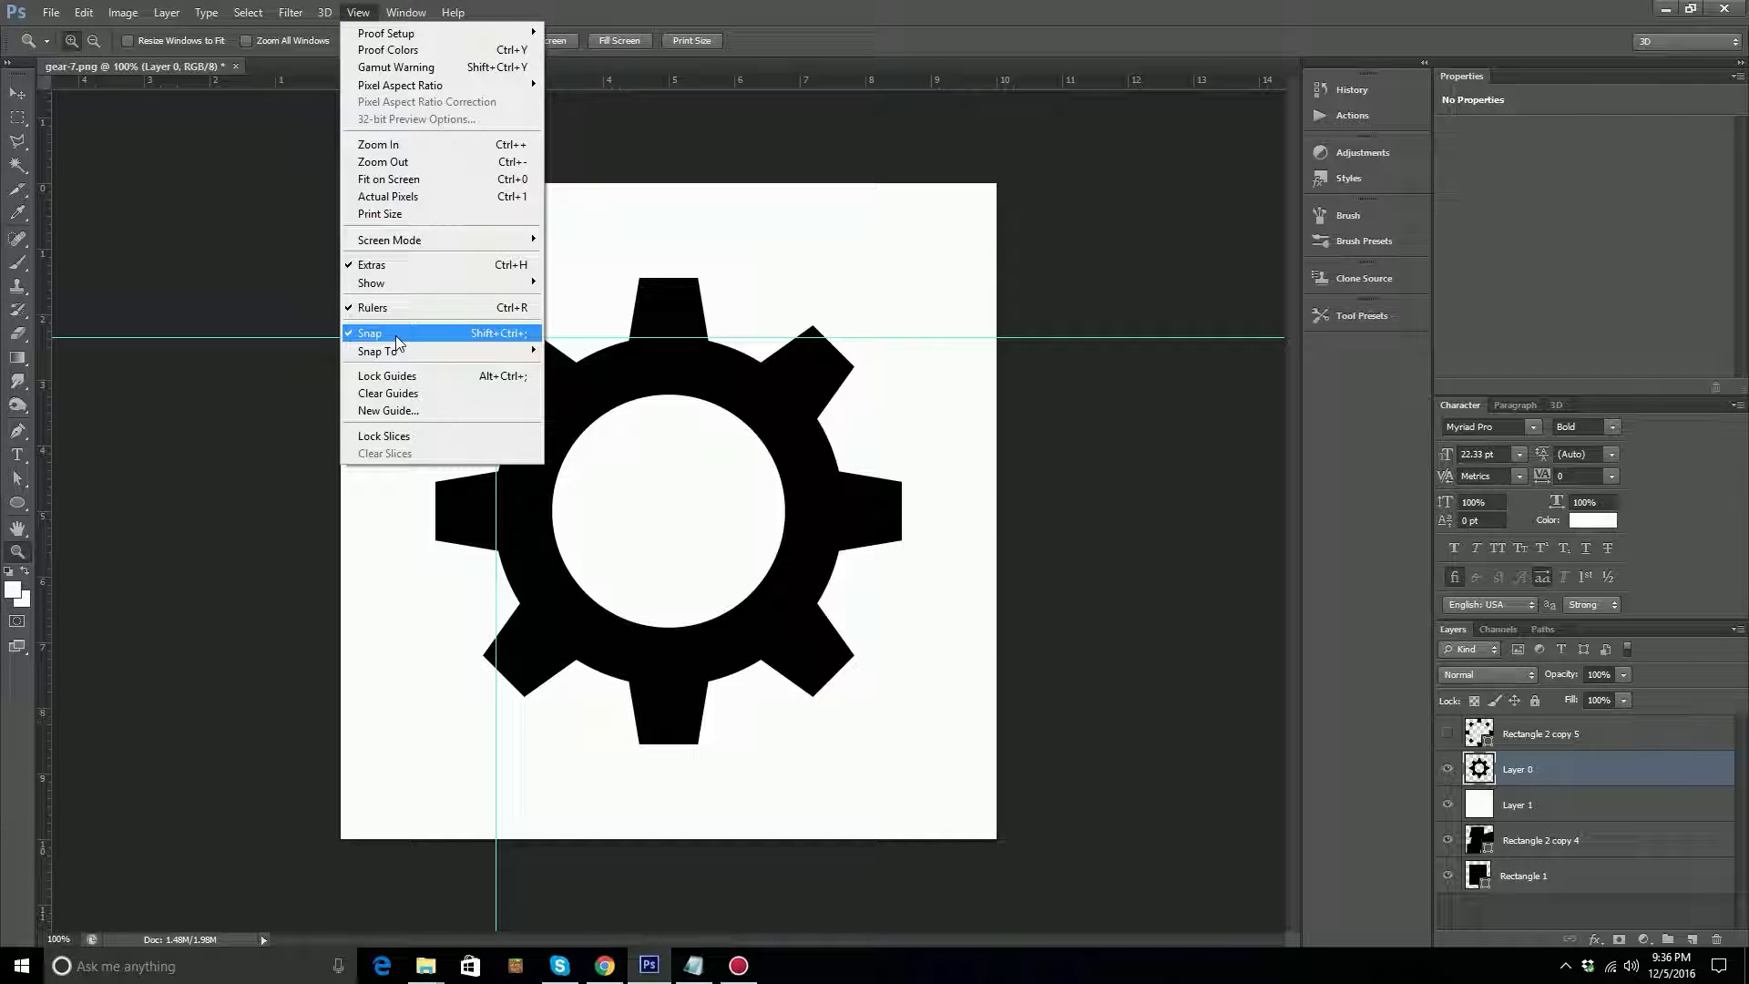
{"action": "mouse_move", "coordinate": [392, 351]}
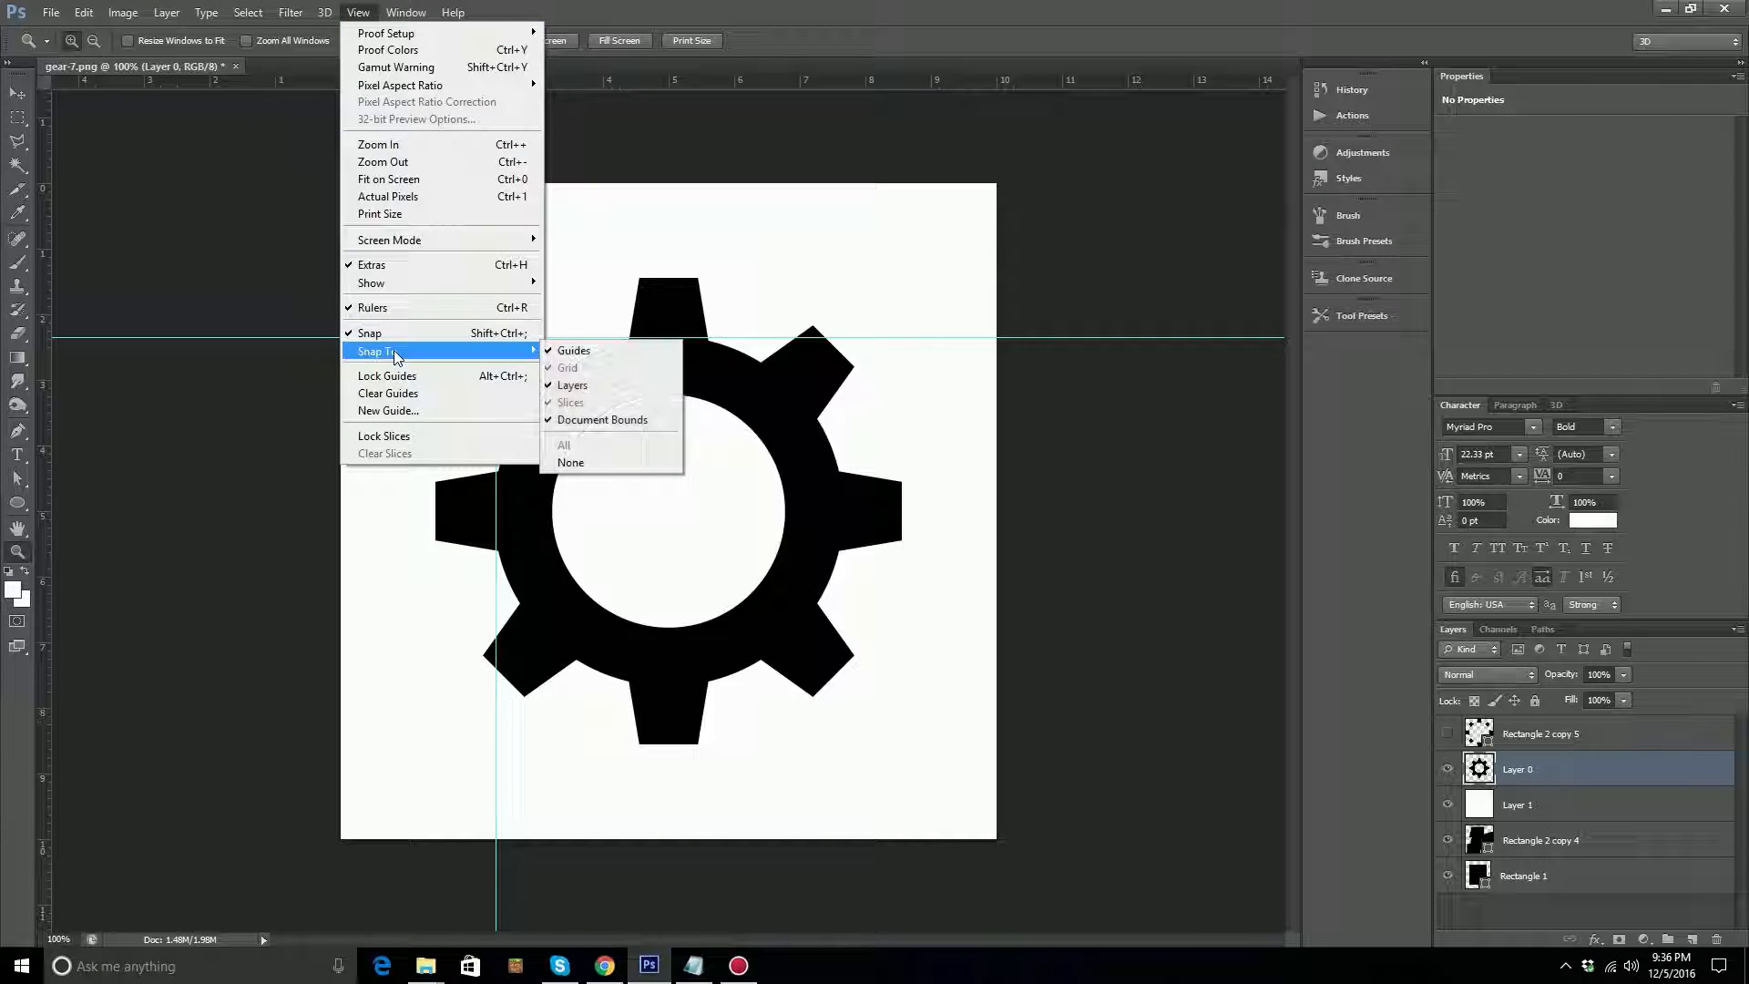
{"action": "left_click", "coordinate": [574, 353]}
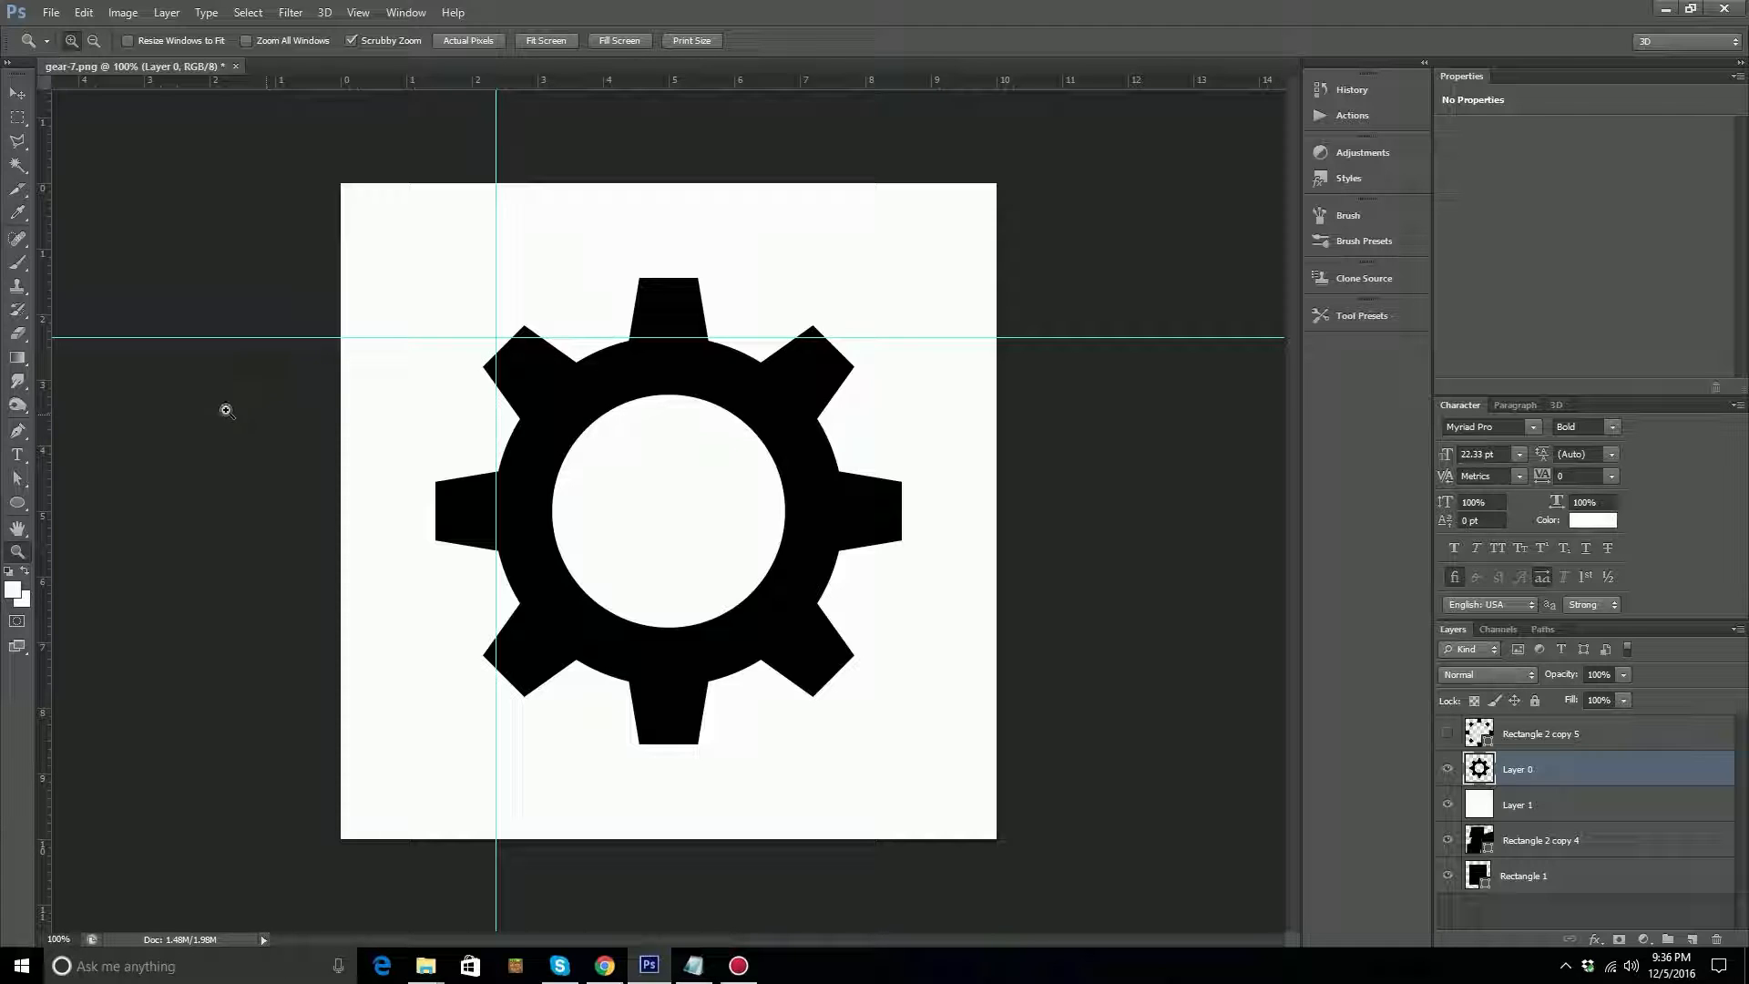
Draw a circle about 380 px in diameter from the guides' intersection, covering the gear's ring.
{"action": "left_click", "coordinate": [17, 503]}
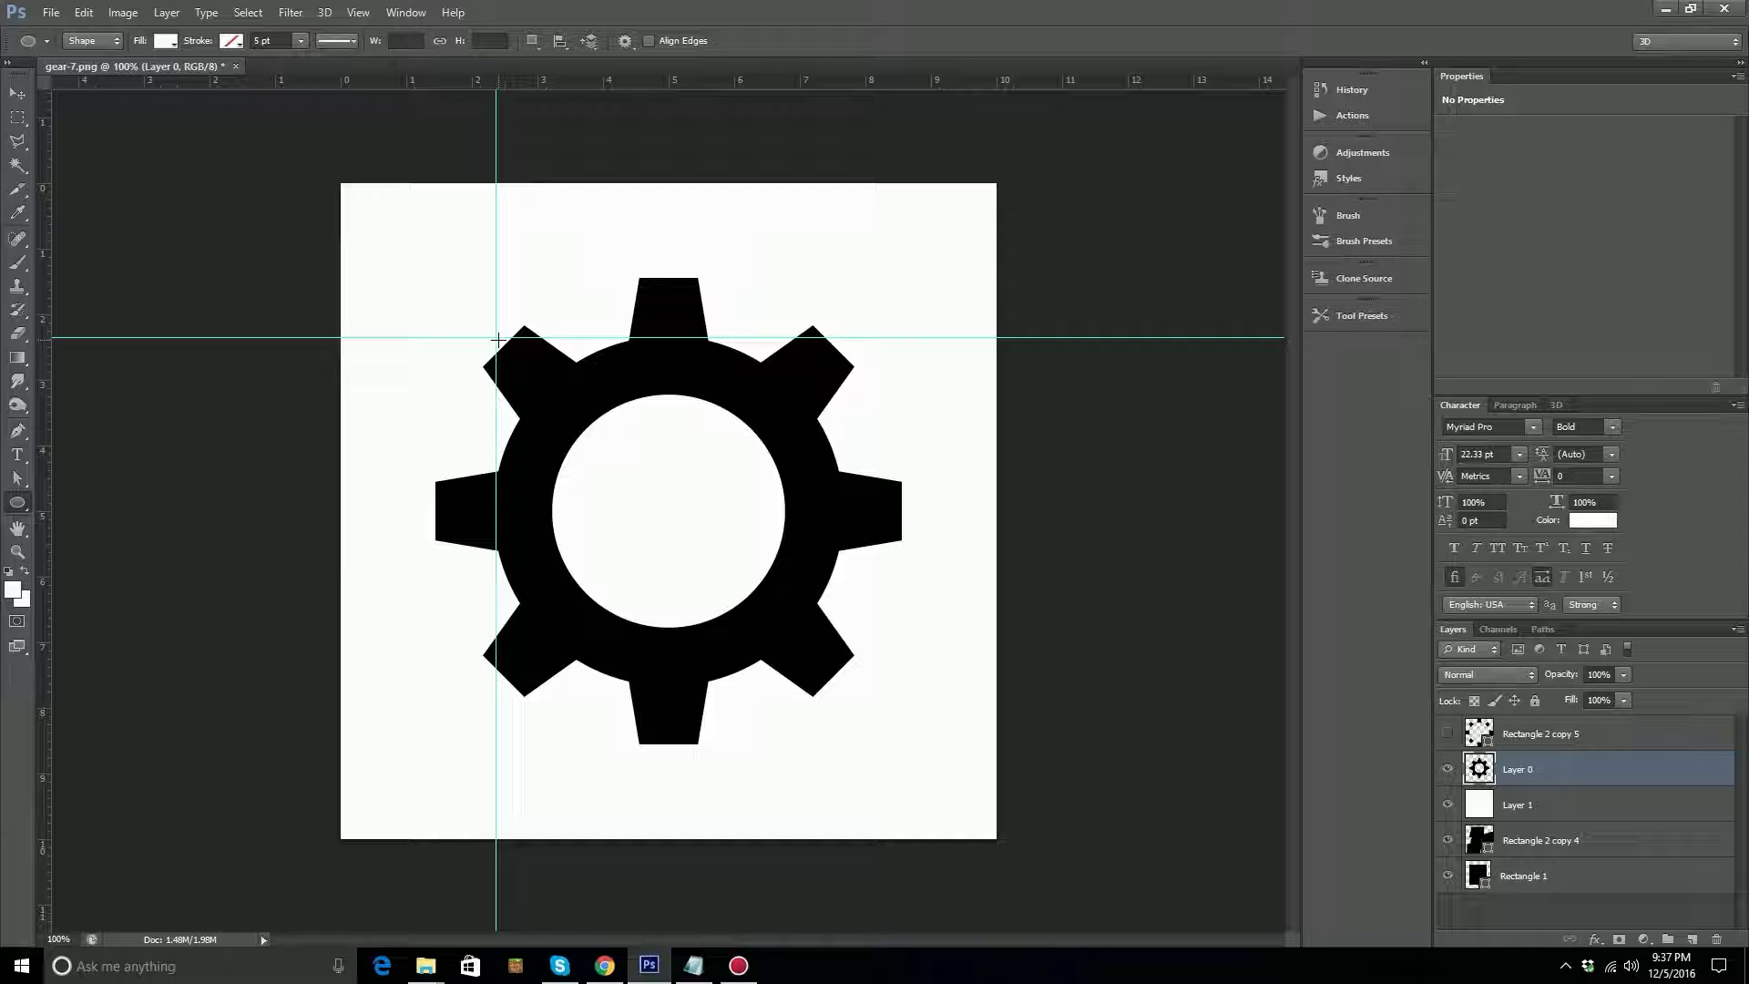
{"action": "left_click_drag", "start_coordinate": [498, 340], "coordinate": [887, 682]}
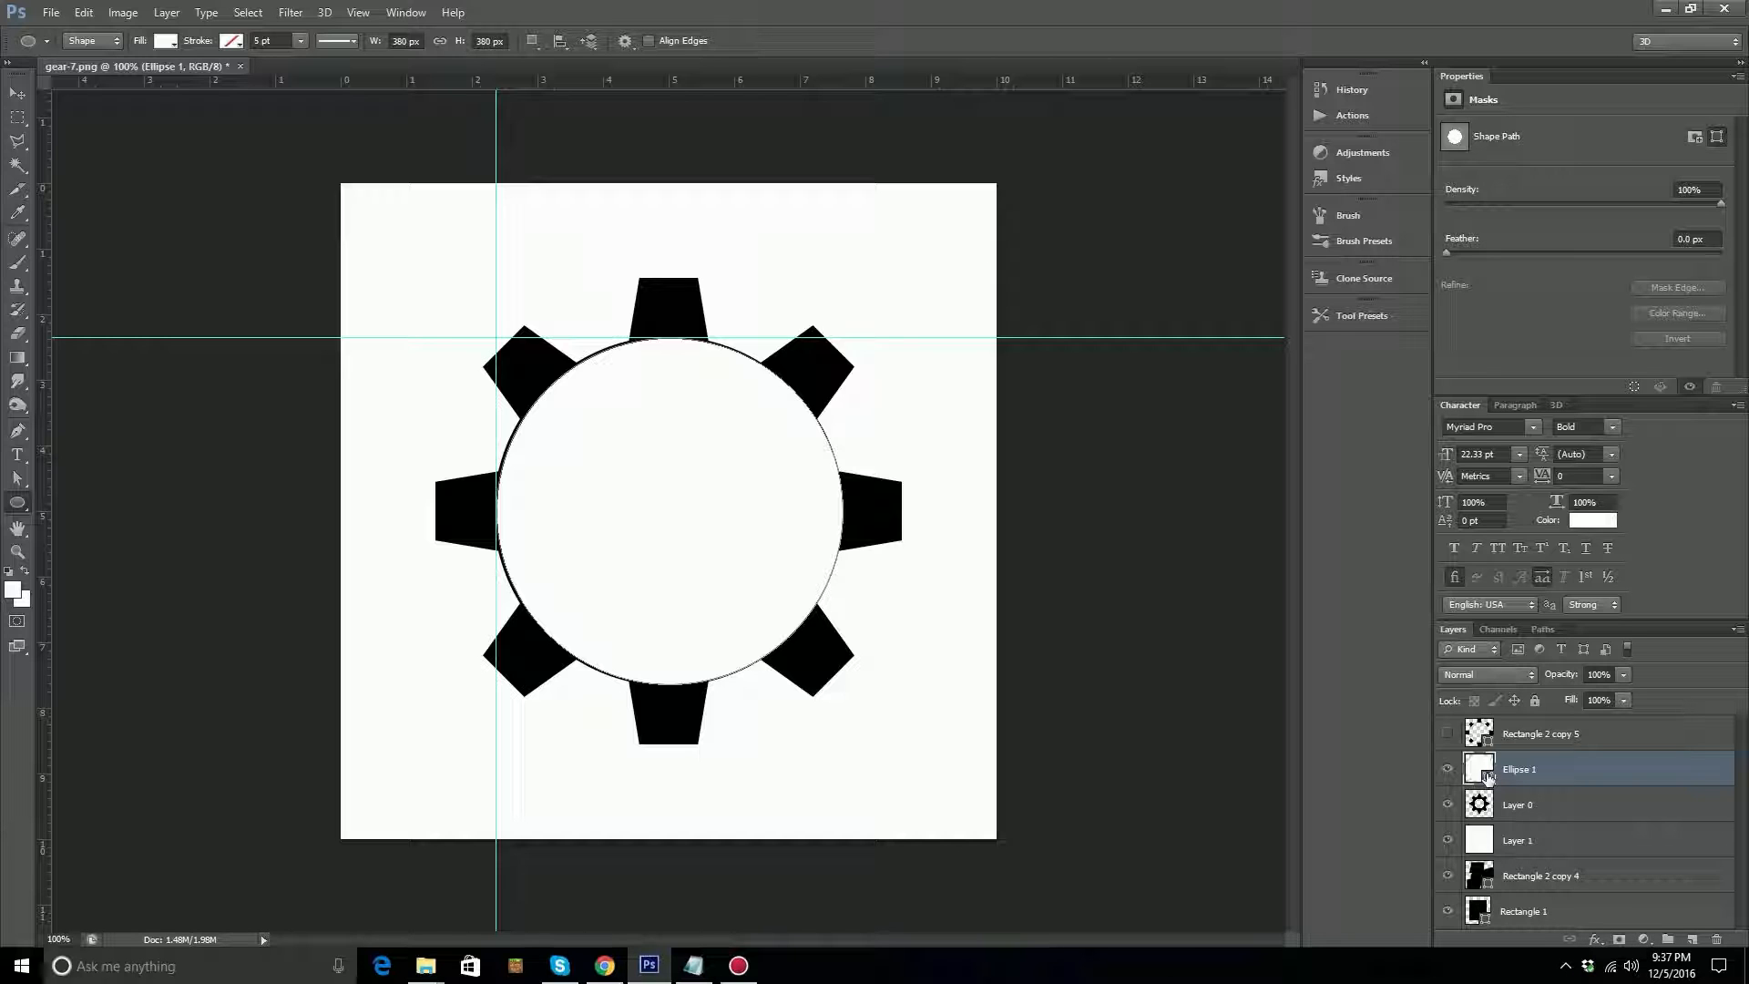
Change the fill of the Ellipse 1 circle to black and hide its layer.
{"action": "double_click", "coordinate": [1486, 774]}
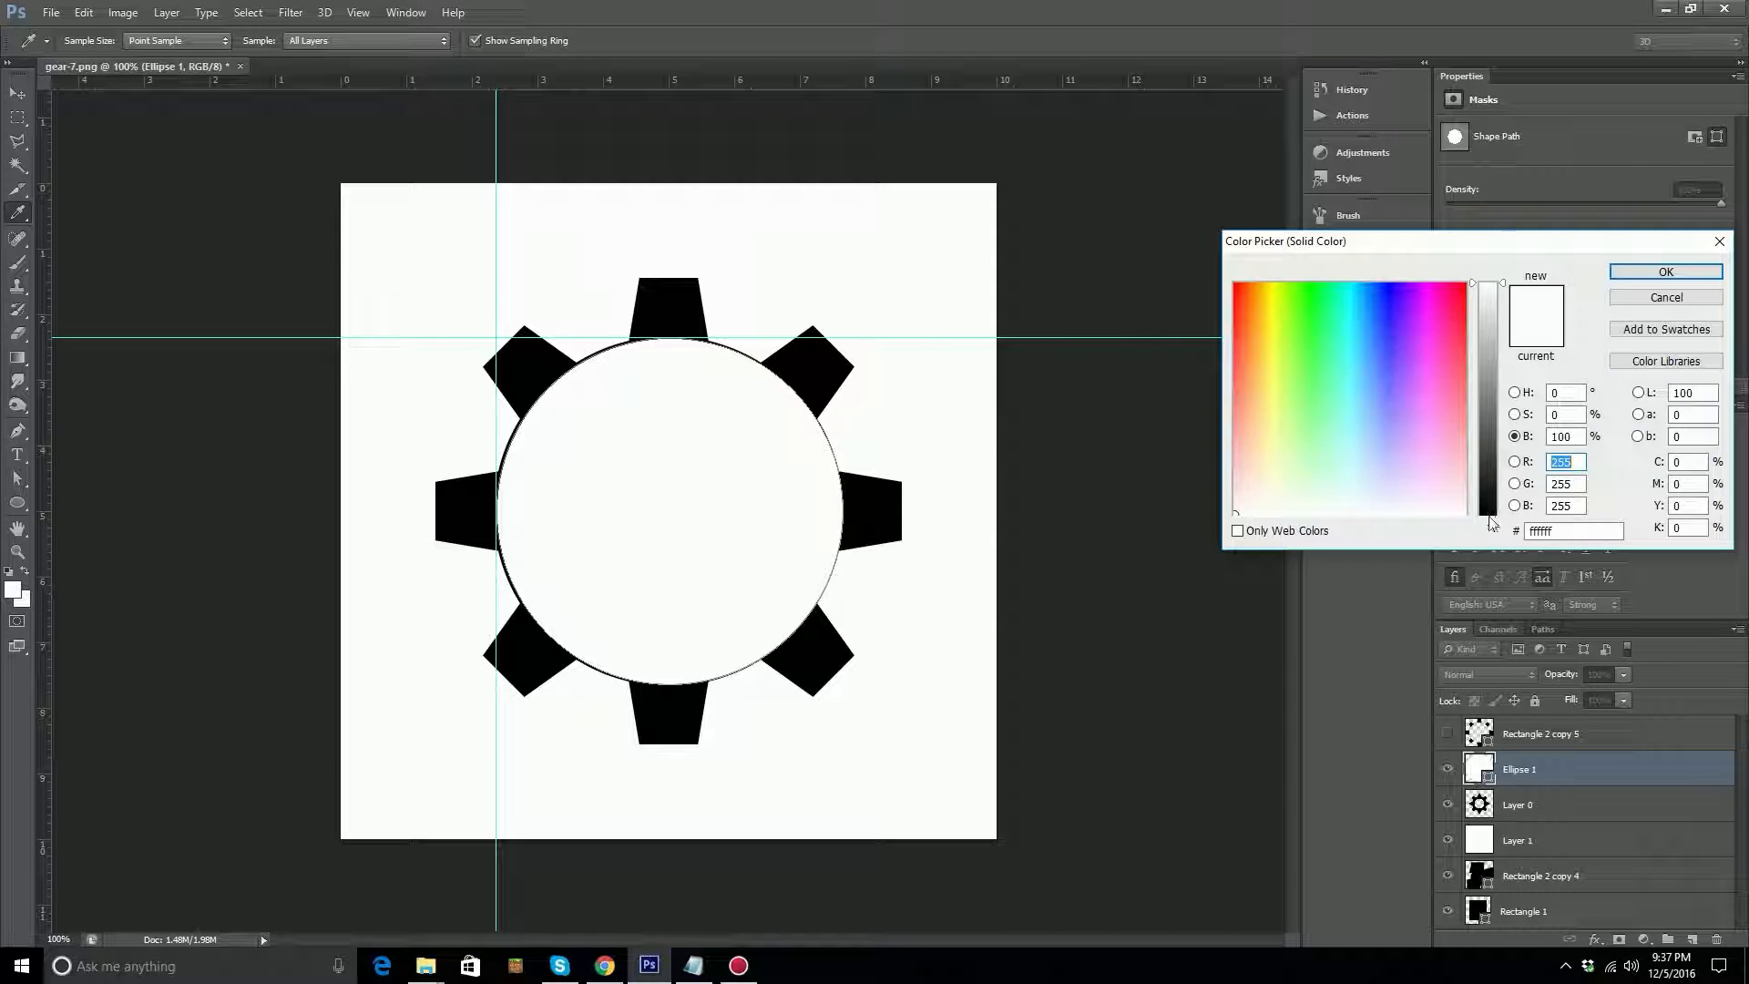
{"action": "left_click_drag", "start_coordinate": [1489, 512], "coordinate": [1490, 542]}
{"action": "left_click", "coordinate": [1667, 273]}
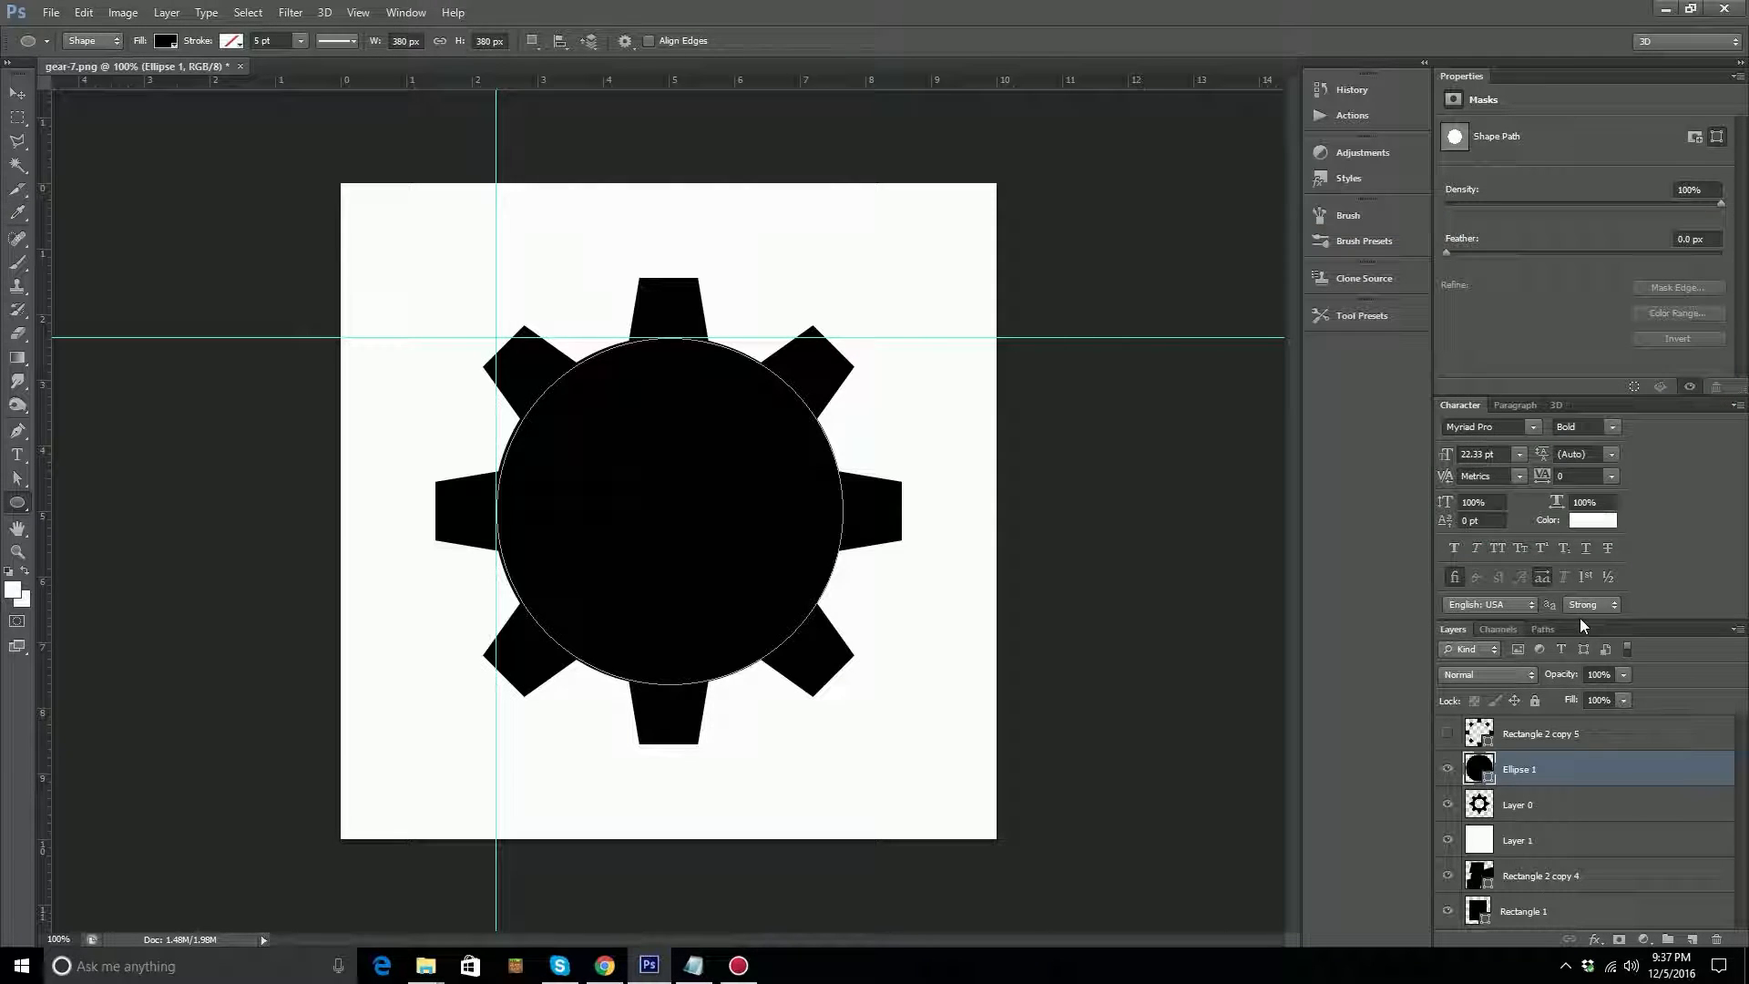
{"action": "left_click", "coordinate": [1448, 771]}
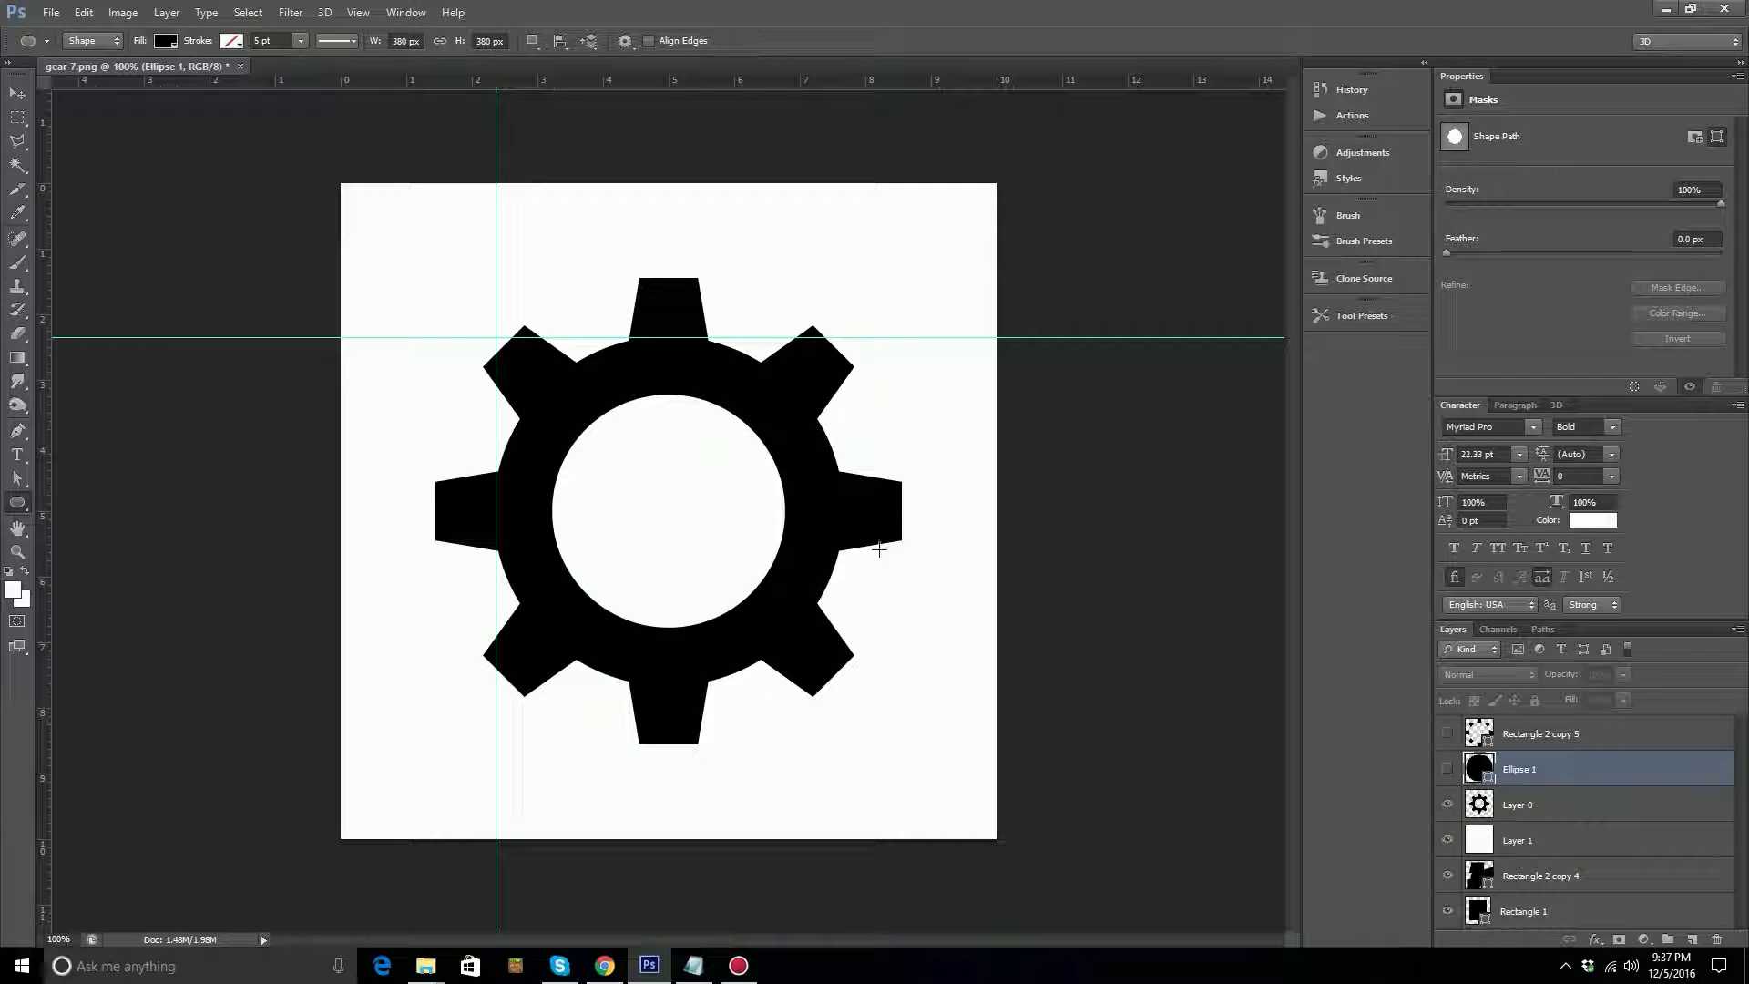
{"action": "left_click_drag", "start_coordinate": [742, 83], "coordinate": [776, 267]}
{"action": "left_click_drag", "start_coordinate": [787, 350], "coordinate": [791, 377]}
{"action": "left_click", "coordinate": [792, 376]}
{"action": "left_click", "coordinate": [928, 374]}
{"action": "key", "text": "v"}
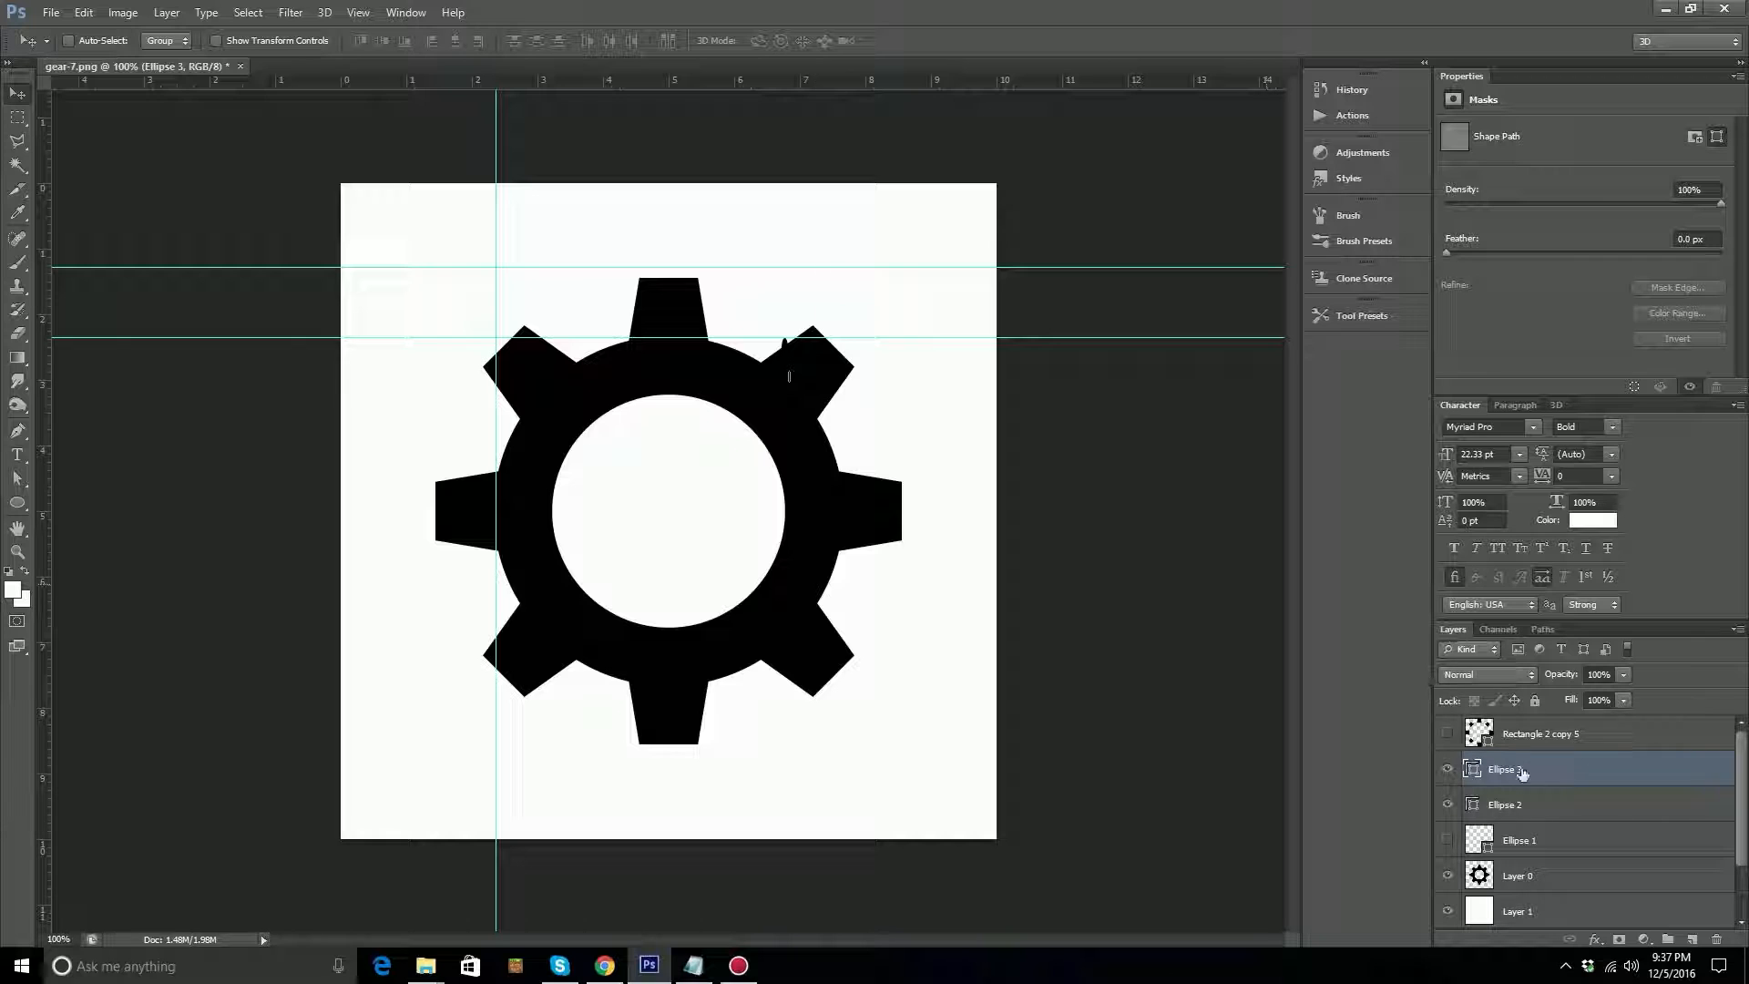
{"action": "left_click", "coordinate": [1448, 769]}
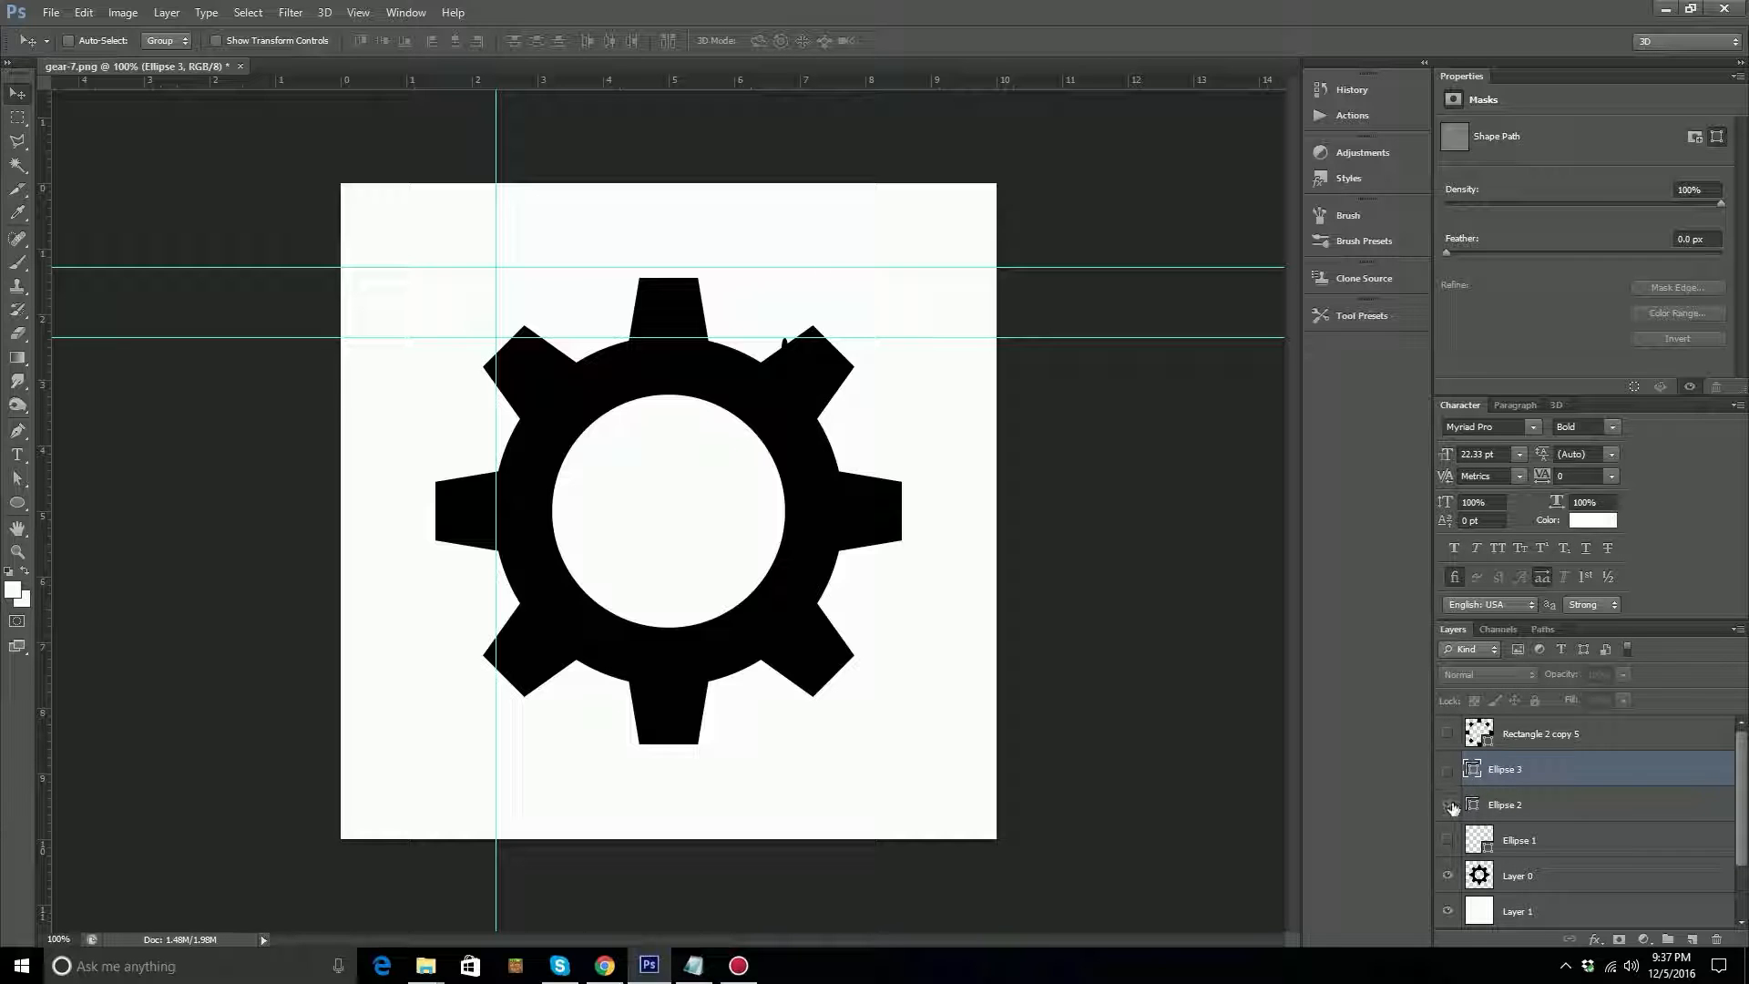
{"action": "left_click", "coordinate": [1530, 806], "text": "shift"}
{"action": "left_click", "coordinate": [1526, 840], "text": "shift"}
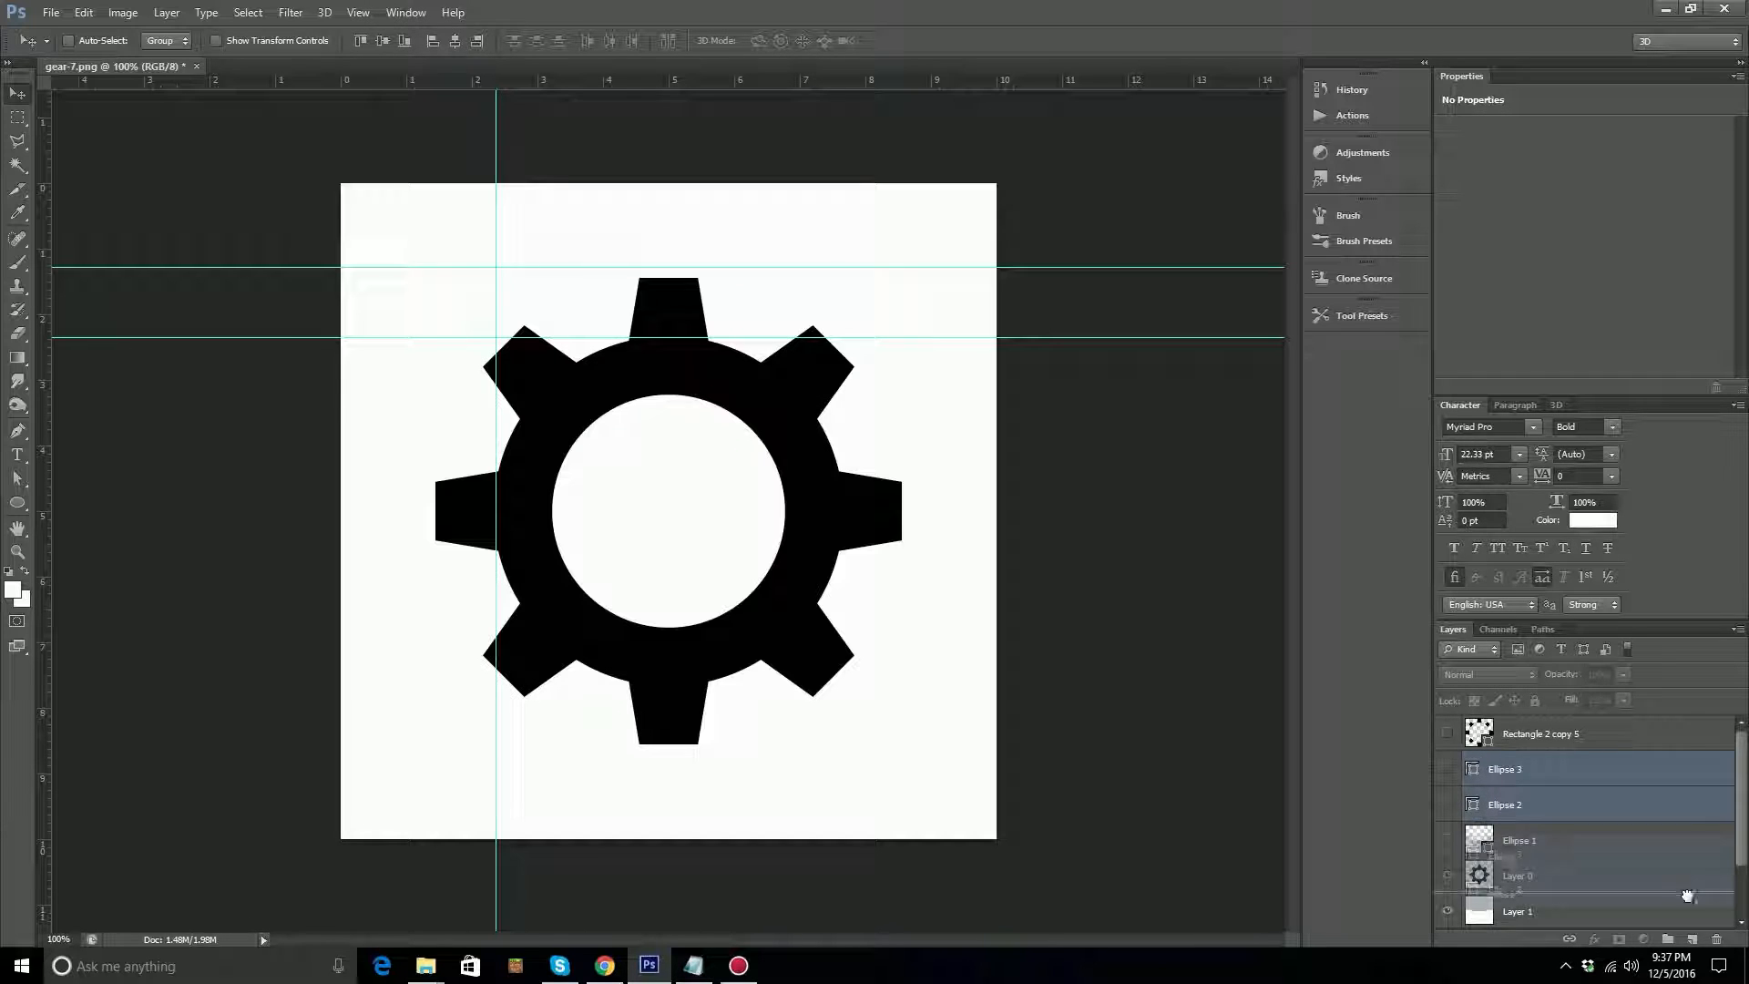
{"action": "key", "text": "ctrl+e"}
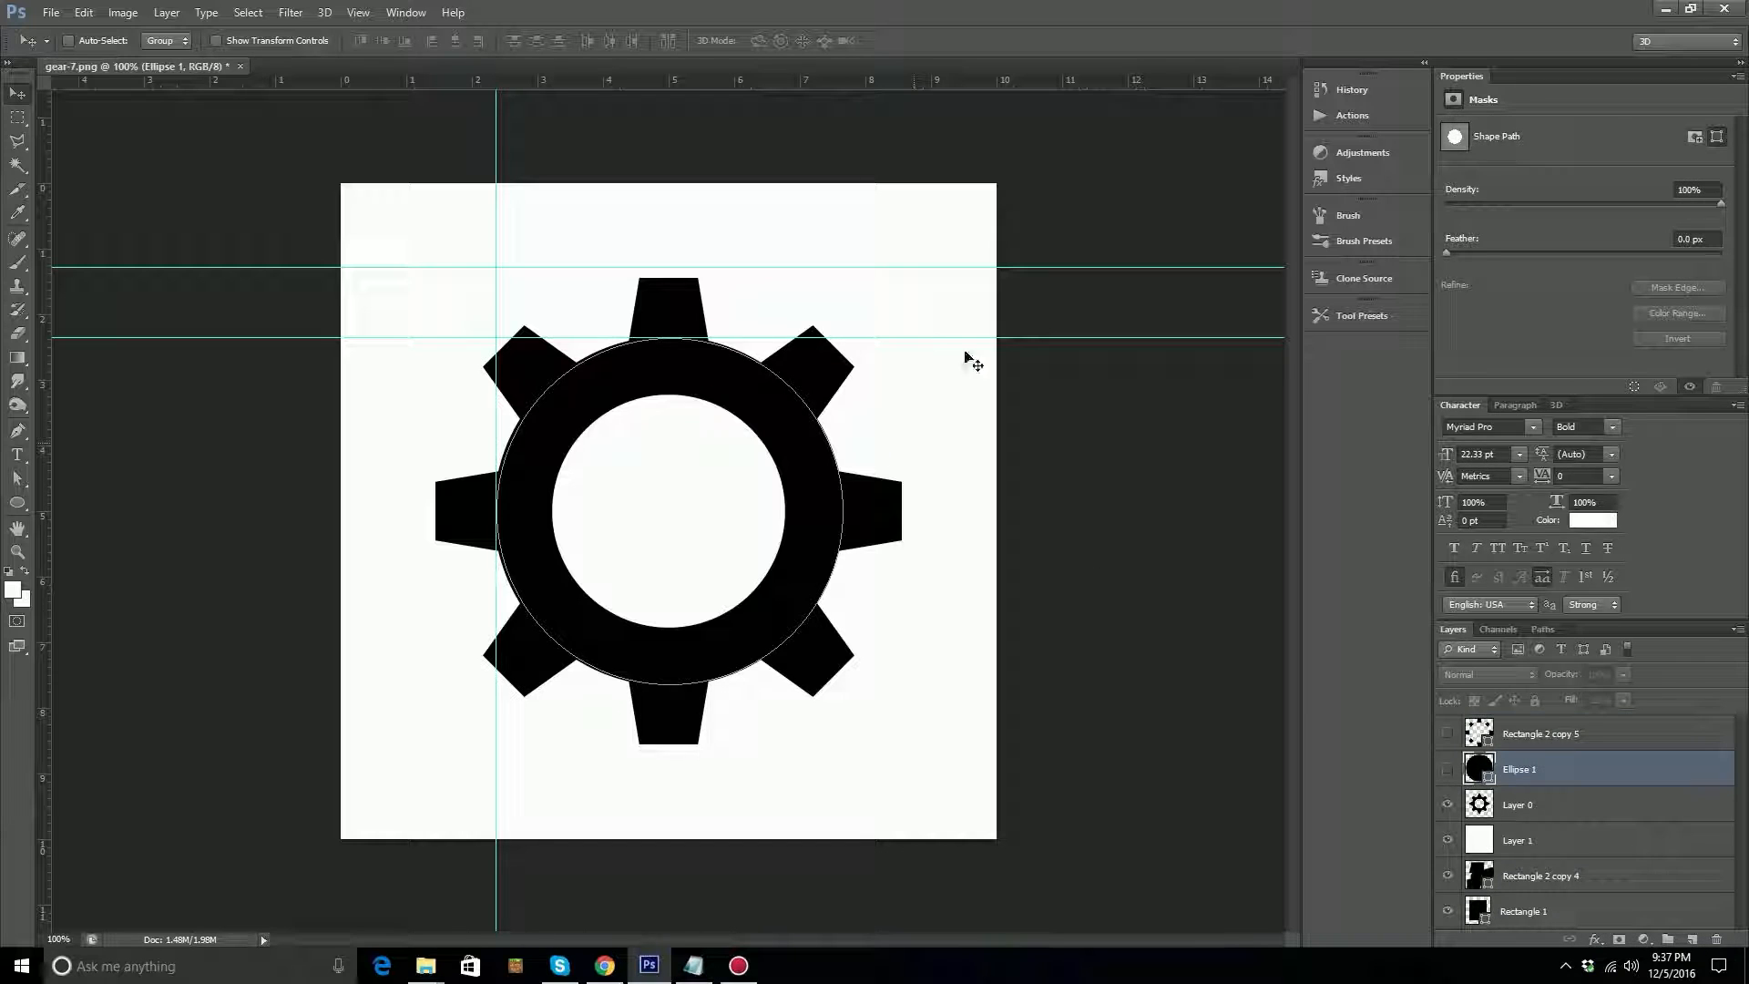
Try to place a horizontal guide along the top edge of the gear's inner hole and a vertical guide along its left edge.
{"action": "left_click_drag", "start_coordinate": [938, 267], "coordinate": [926, 394]}
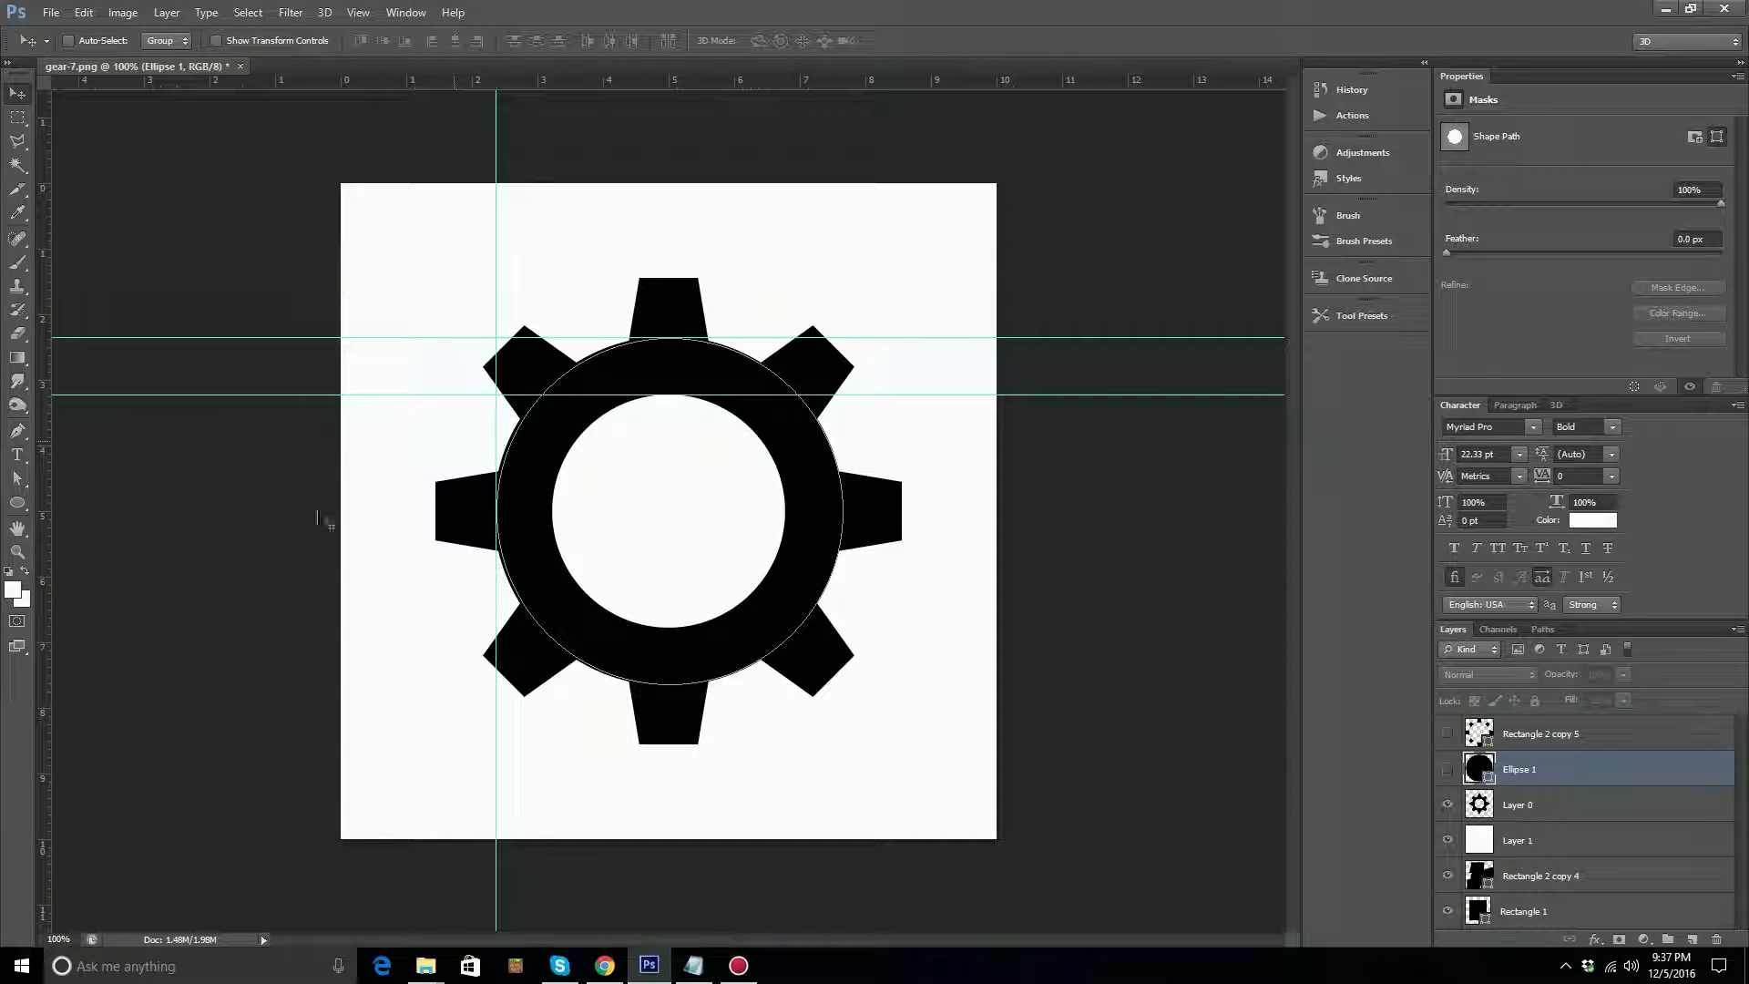
{"action": "left_click_drag", "start_coordinate": [50, 584], "coordinate": [552, 681]}
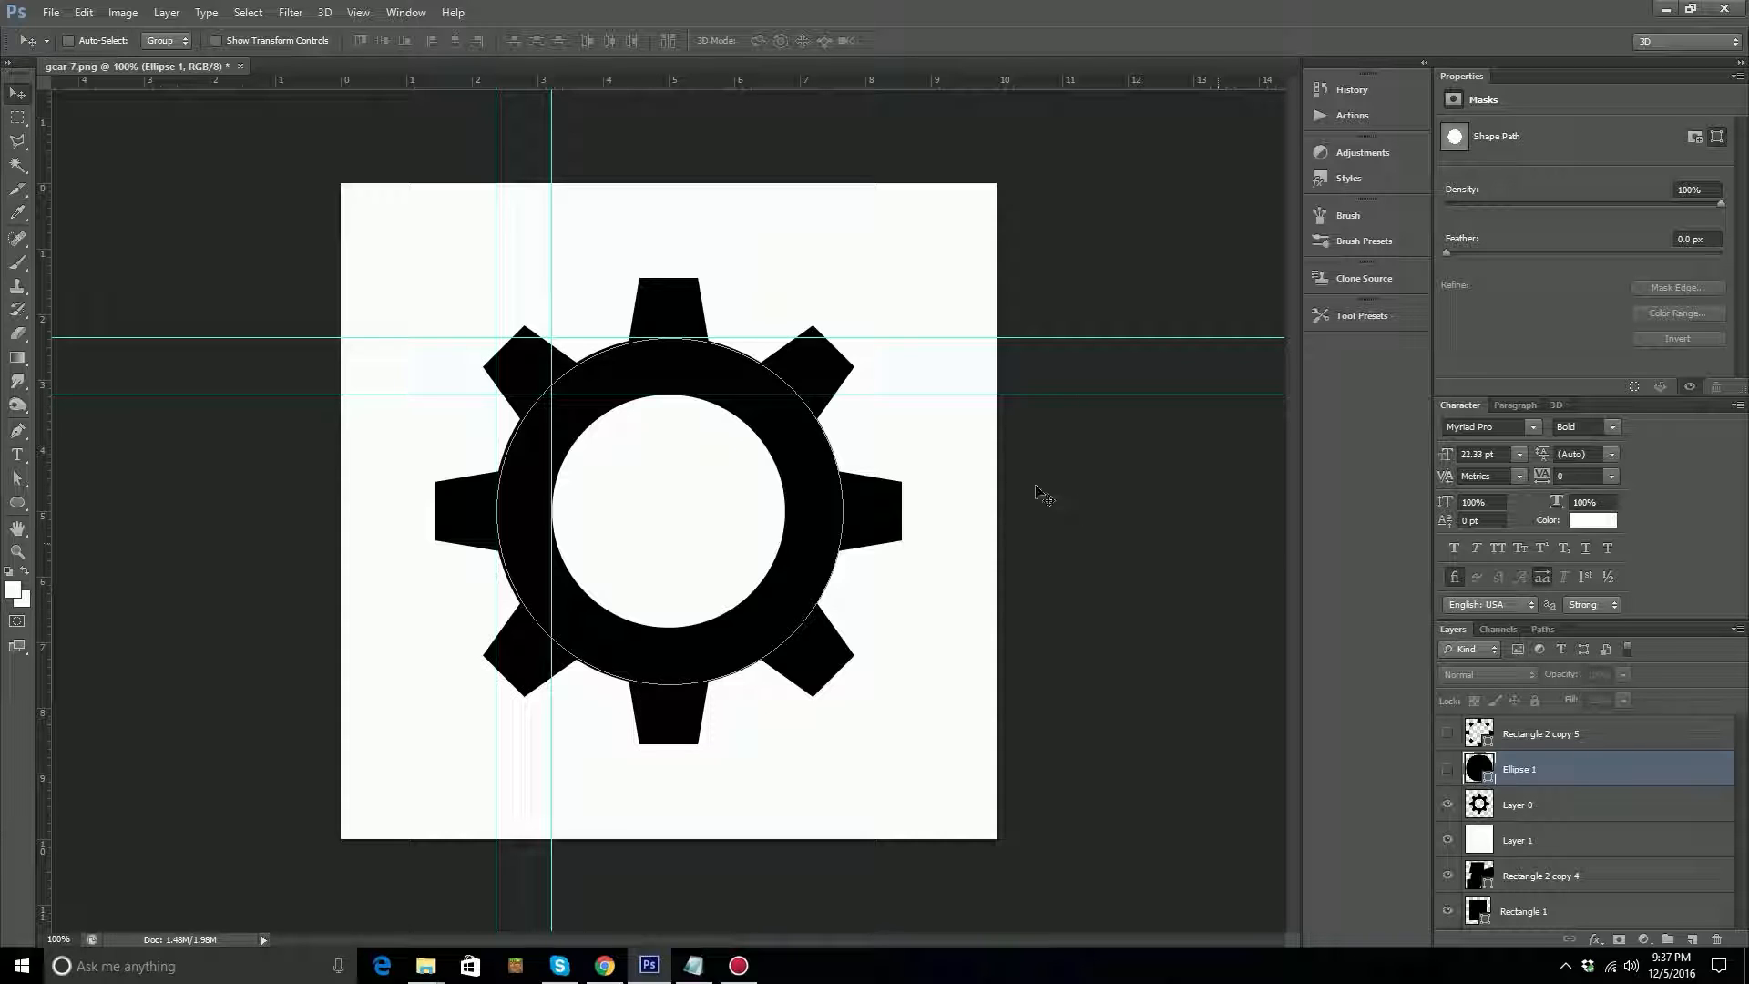
{"action": "double_click", "coordinate": [1029, 226]}
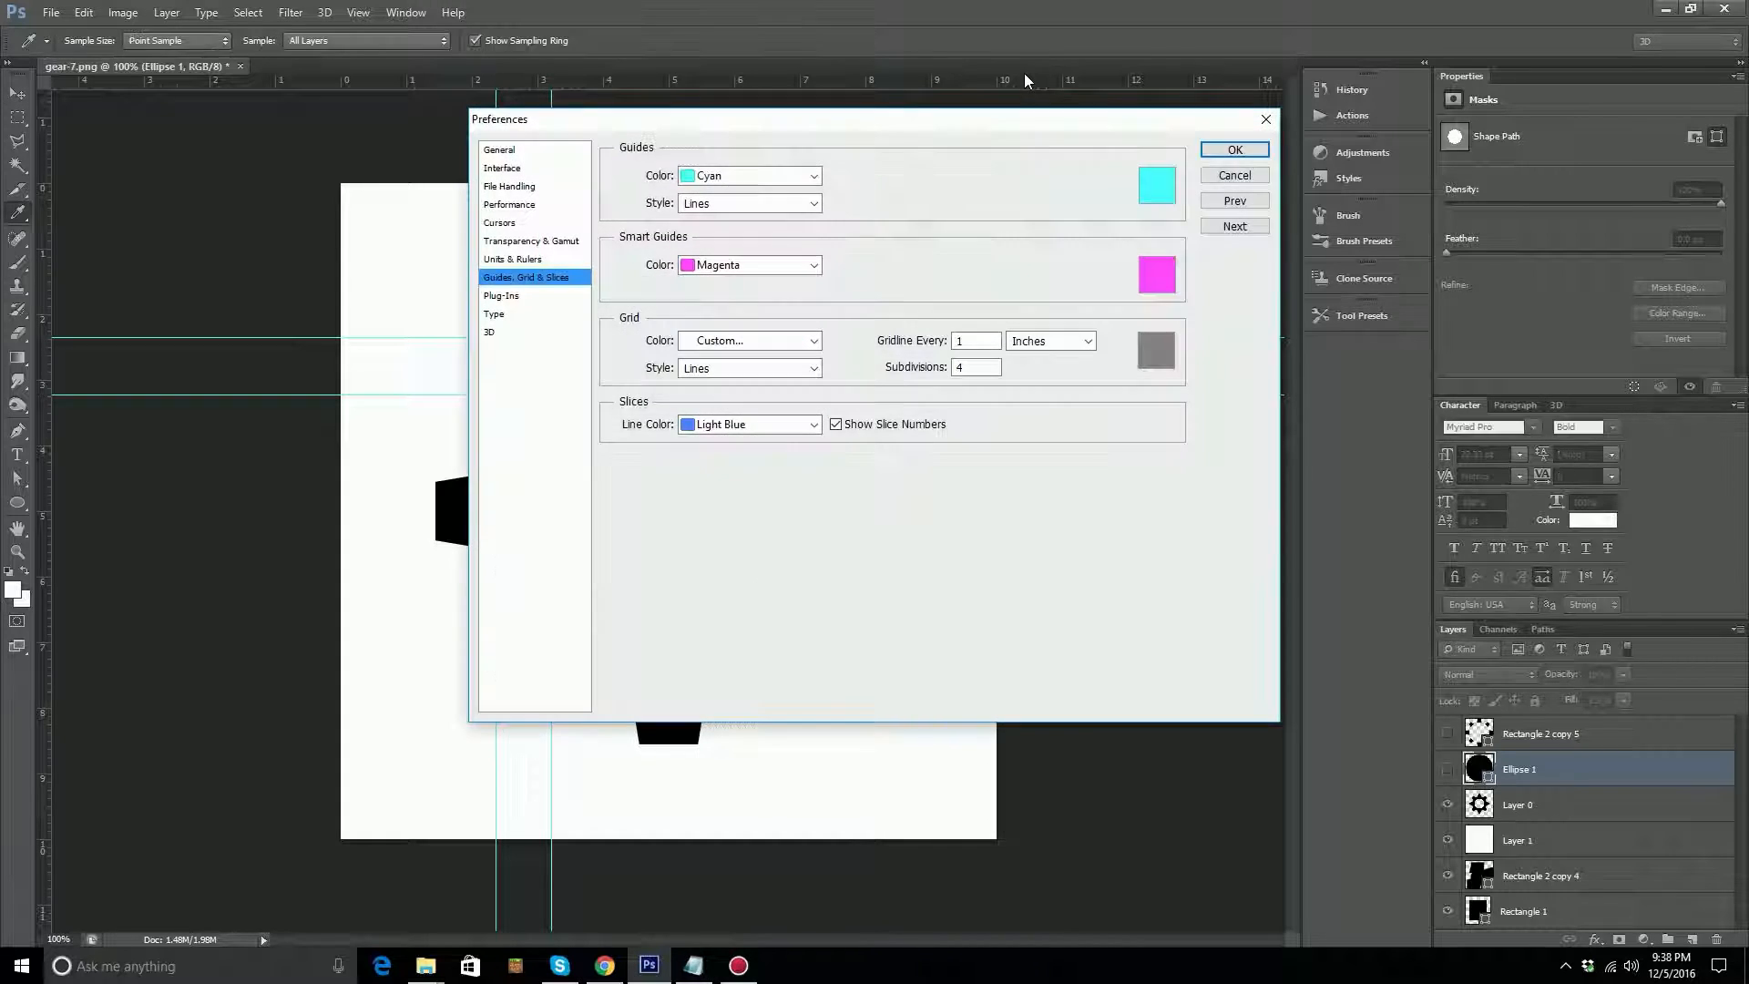
{"action": "left_click", "coordinate": [1228, 173]}
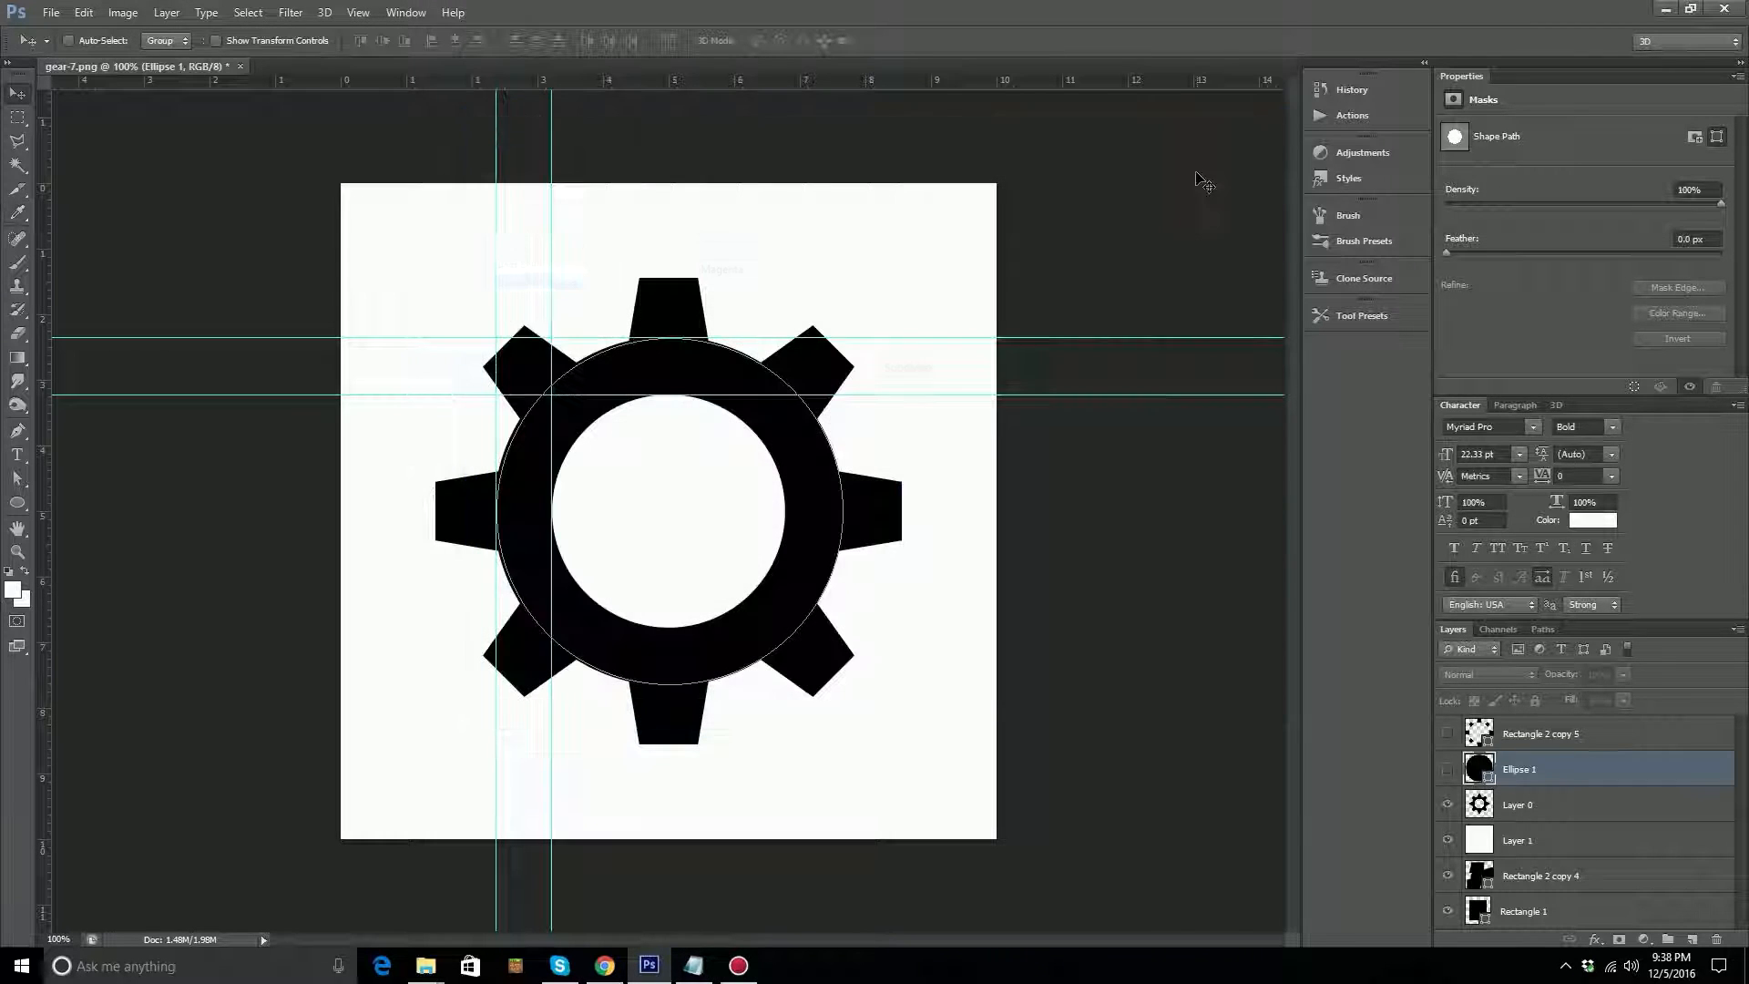
Revert the document history to the Modify Color Fill Layer state, undoing the extra guides and stray ellipses.
{"action": "left_click", "coordinate": [1366, 91]}
{"action": "left_click", "coordinate": [1215, 507]}
{"action": "left_click", "coordinate": [1215, 488]}
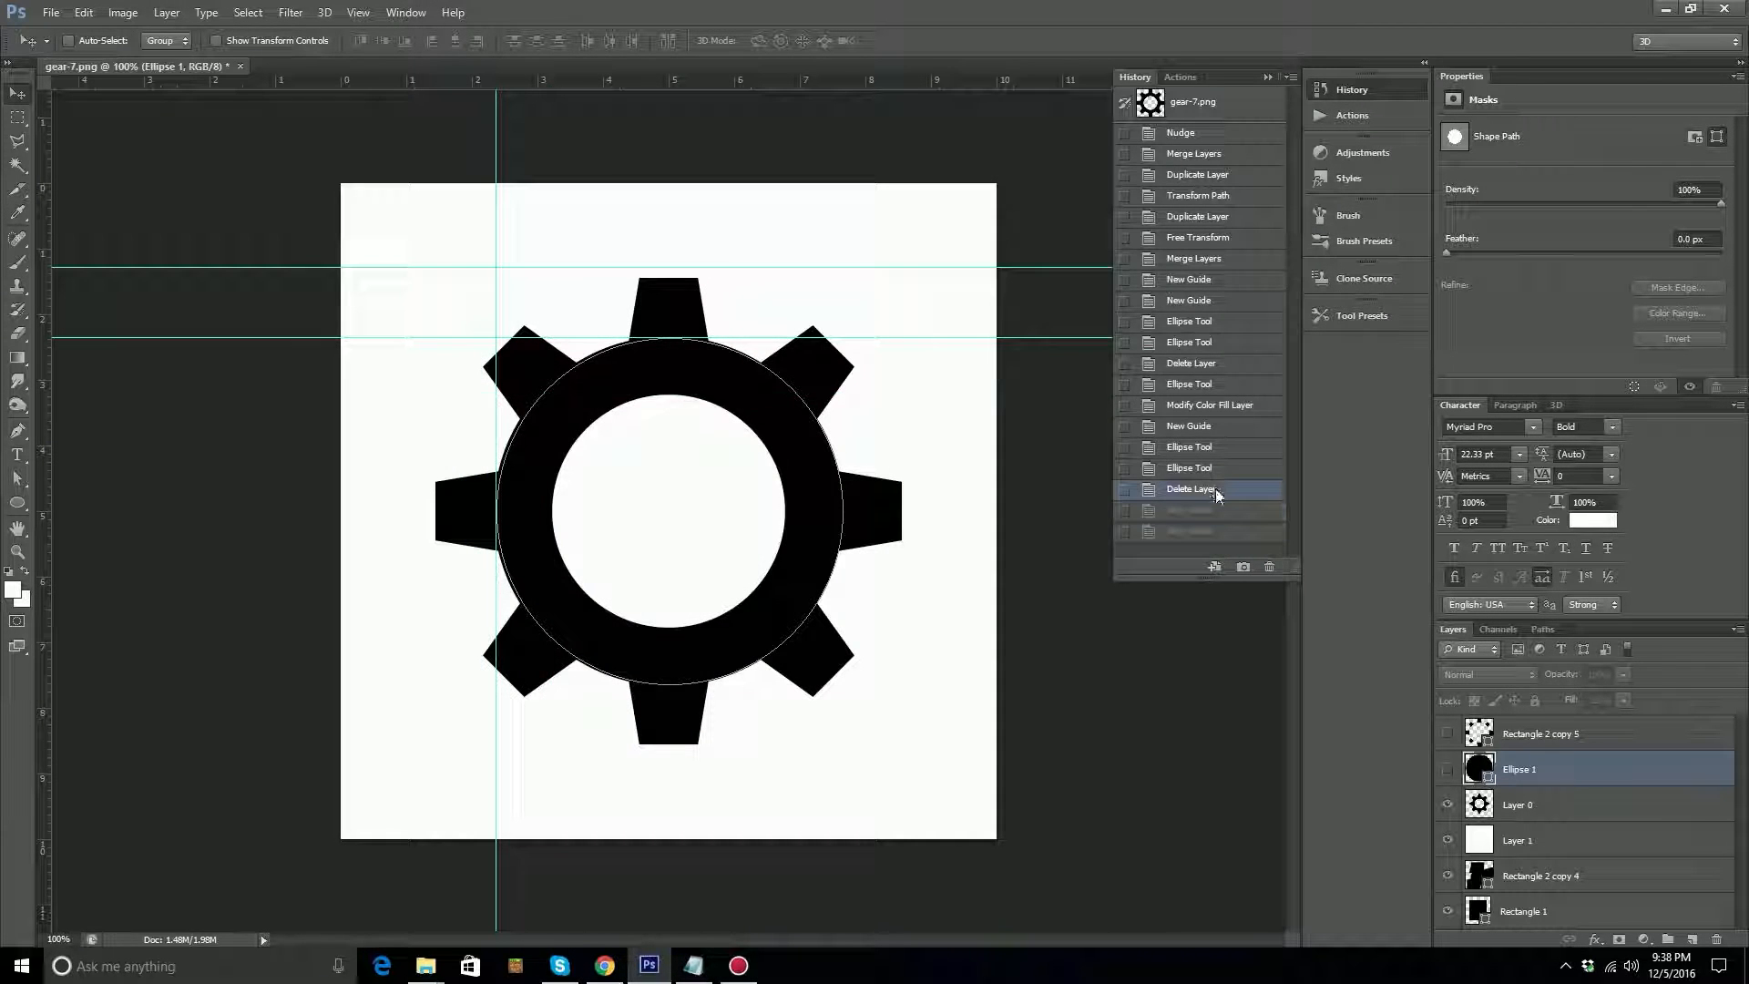
{"action": "left_click", "coordinate": [1214, 468]}
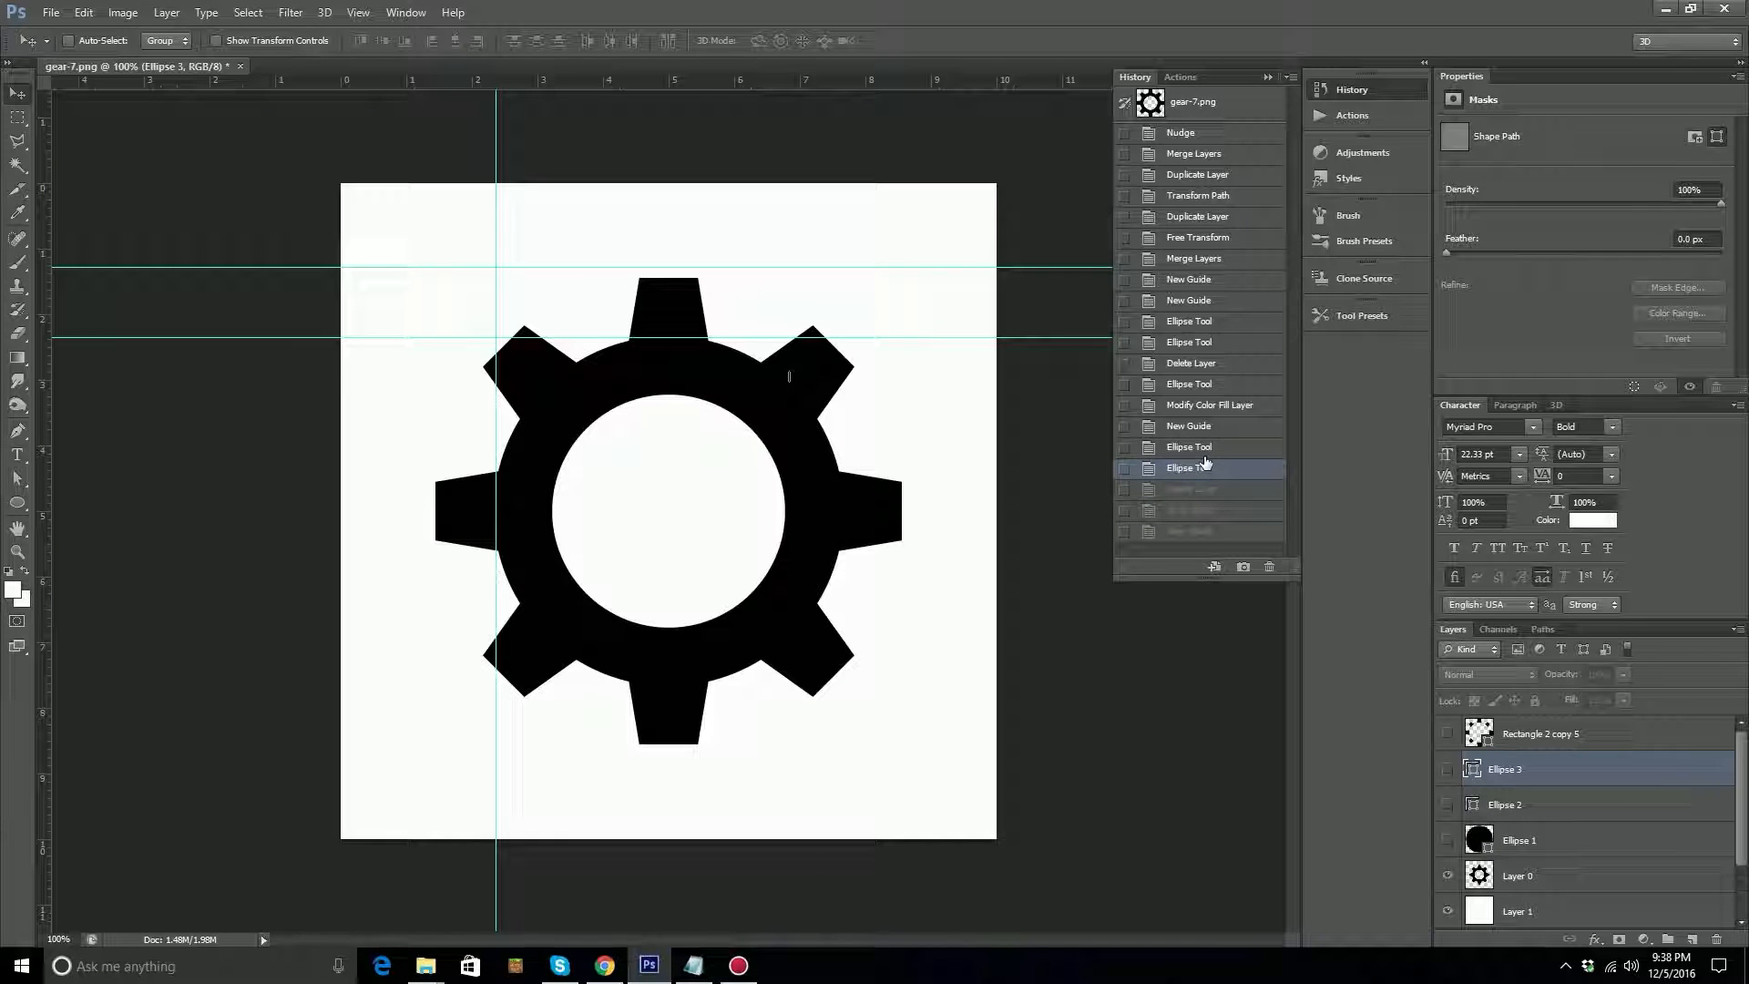
{"action": "left_click", "coordinate": [1208, 446]}
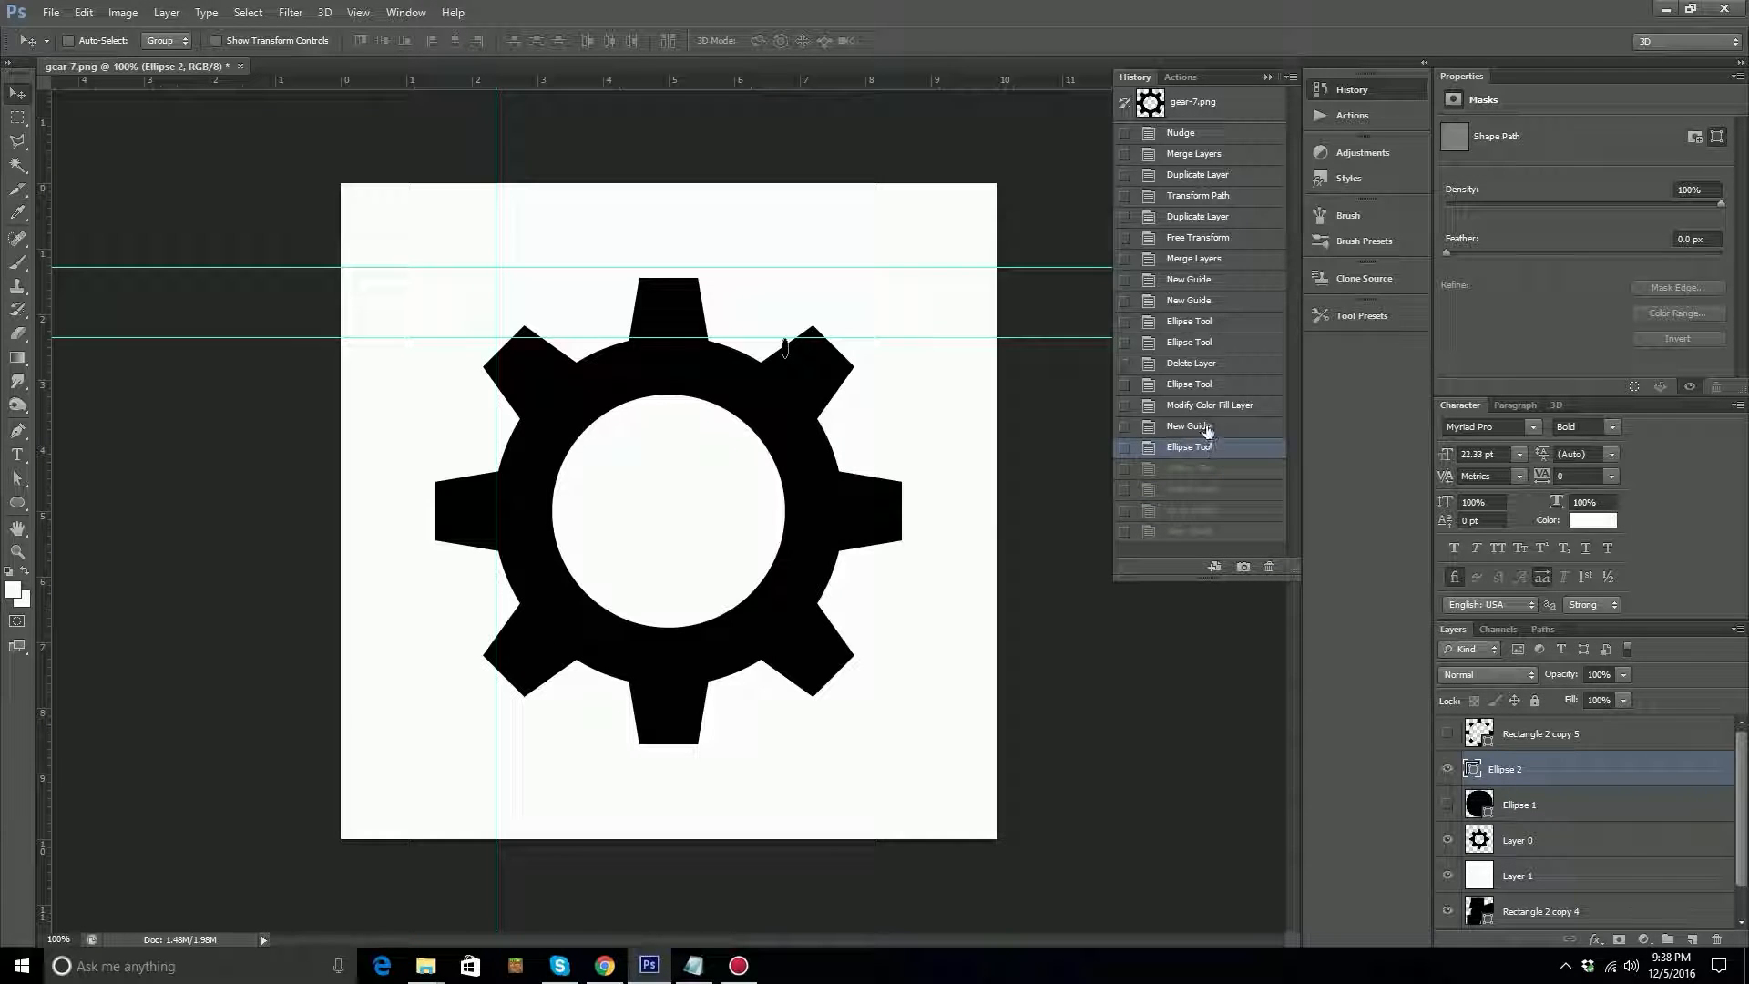
{"action": "left_click", "coordinate": [1208, 426]}
{"action": "left_click", "coordinate": [1208, 407]}
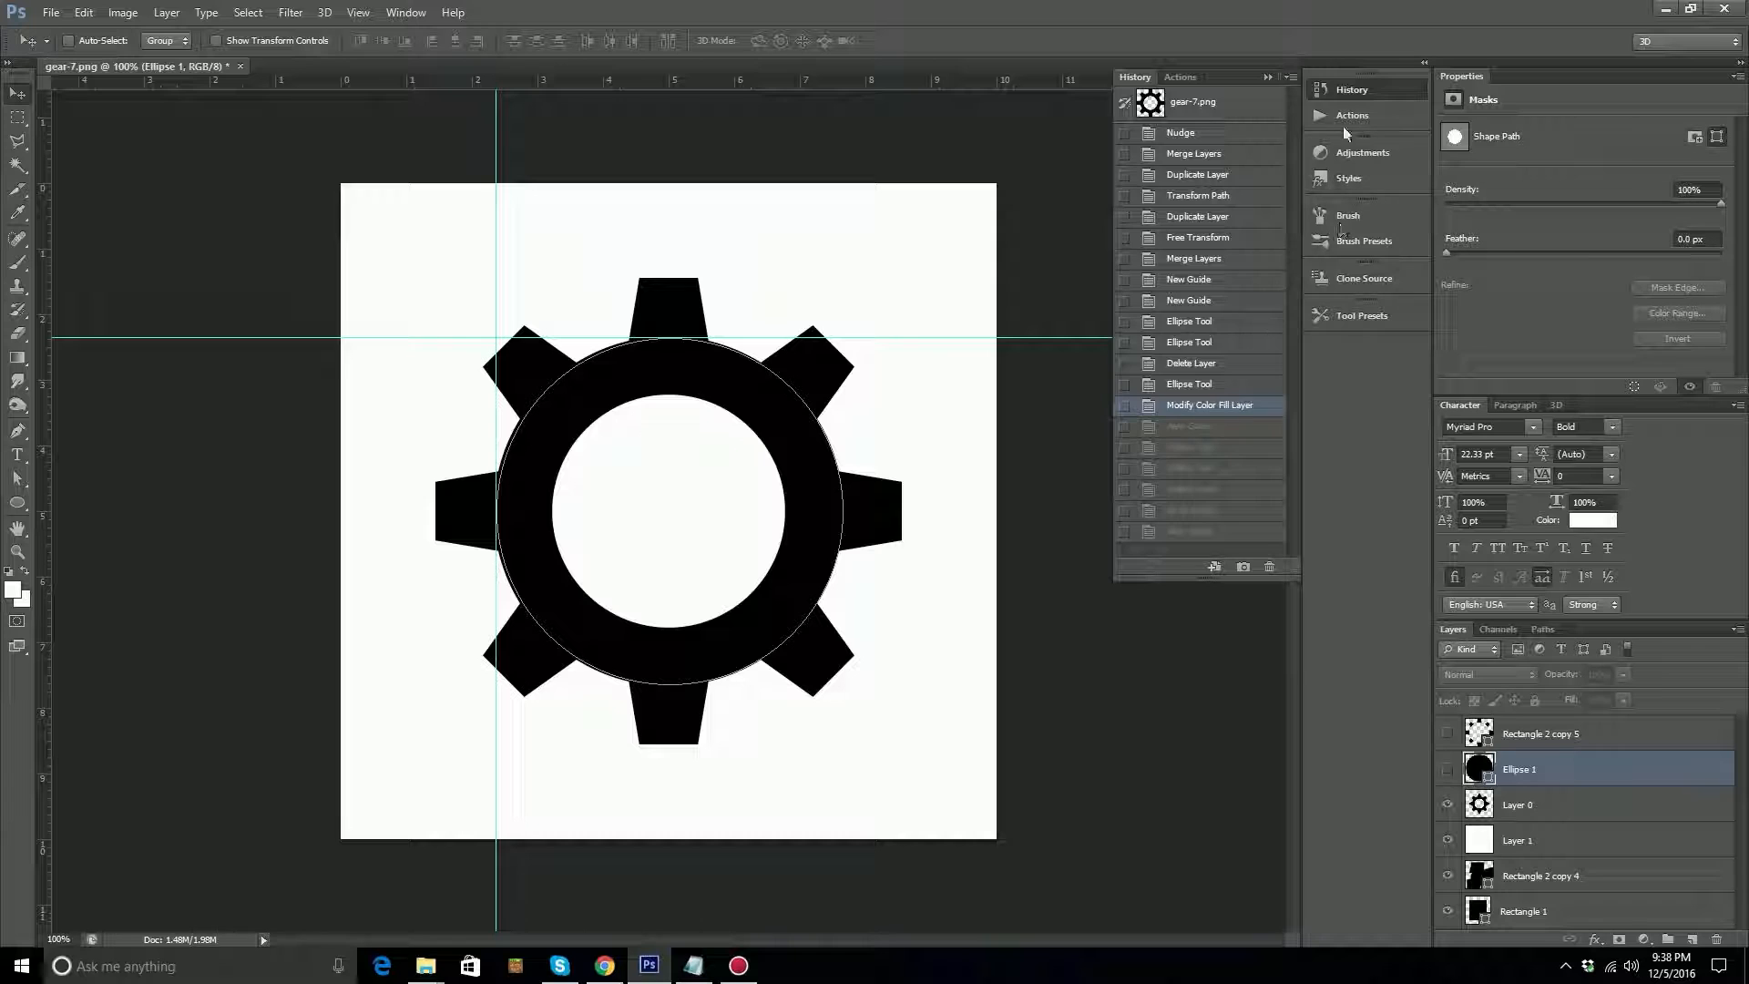
{"action": "left_click", "coordinate": [1353, 91]}
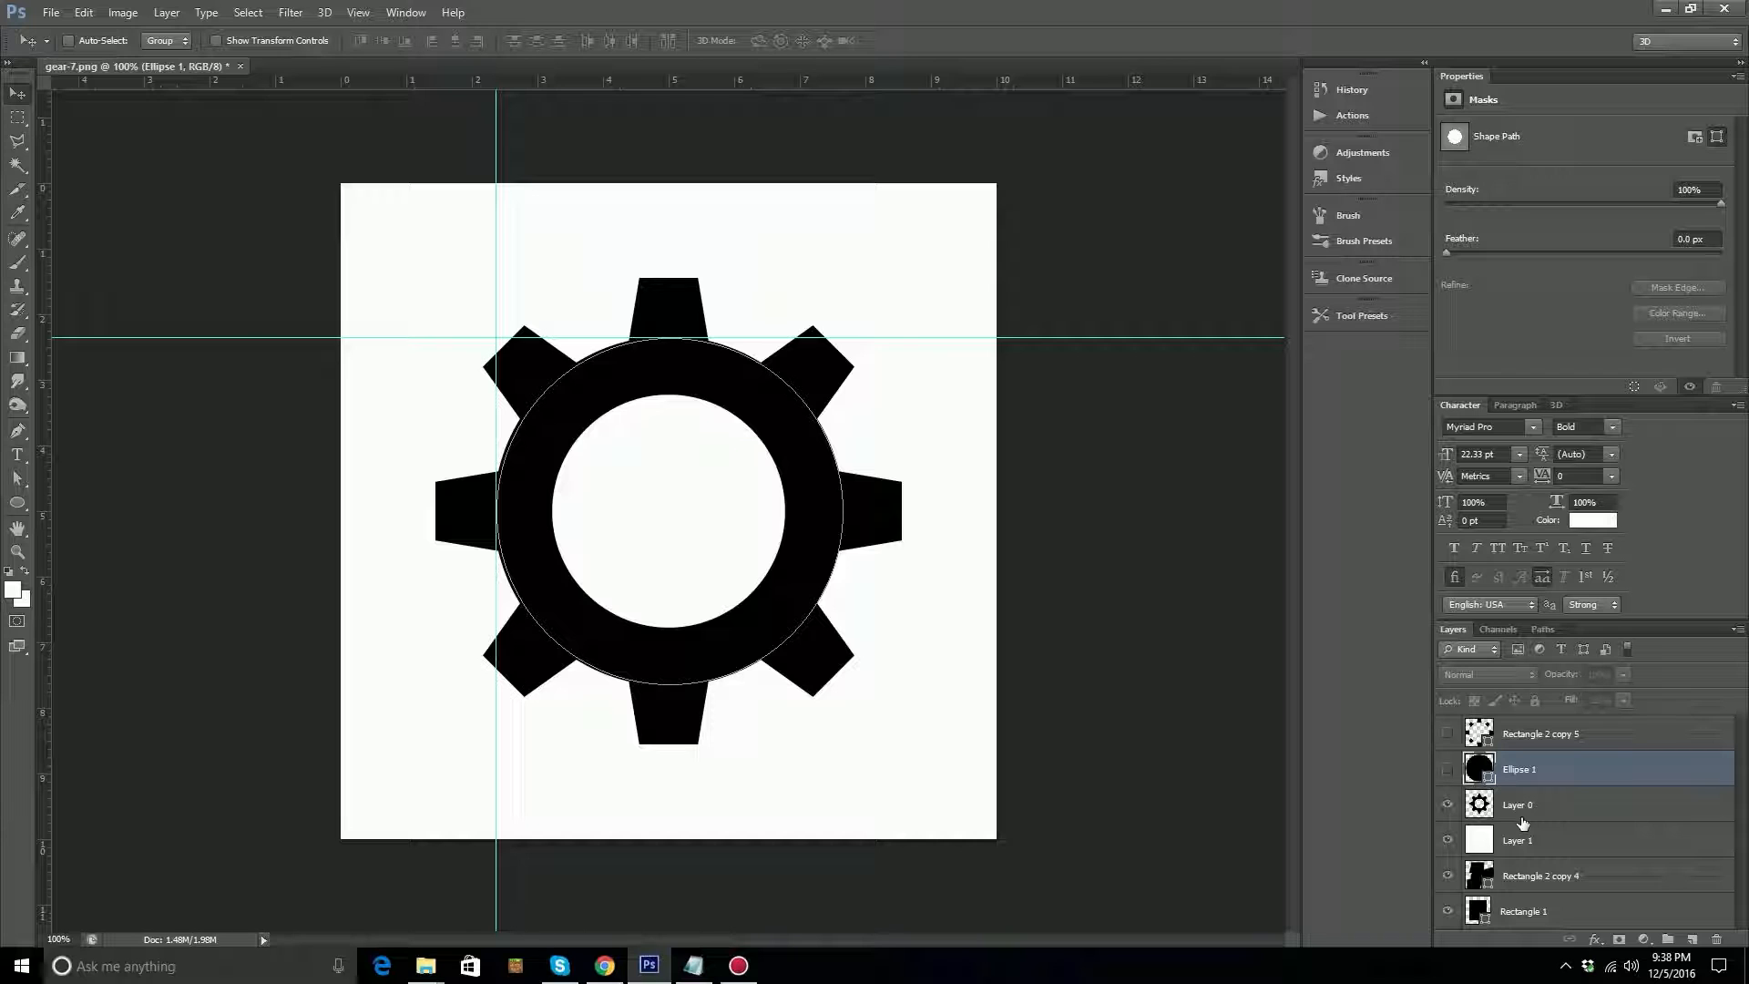
Hide the original gear on Layer 0 and show the Ellipse 1 and Rectangle 2 copy 5 layers.
{"action": "left_click", "coordinate": [1448, 805]}
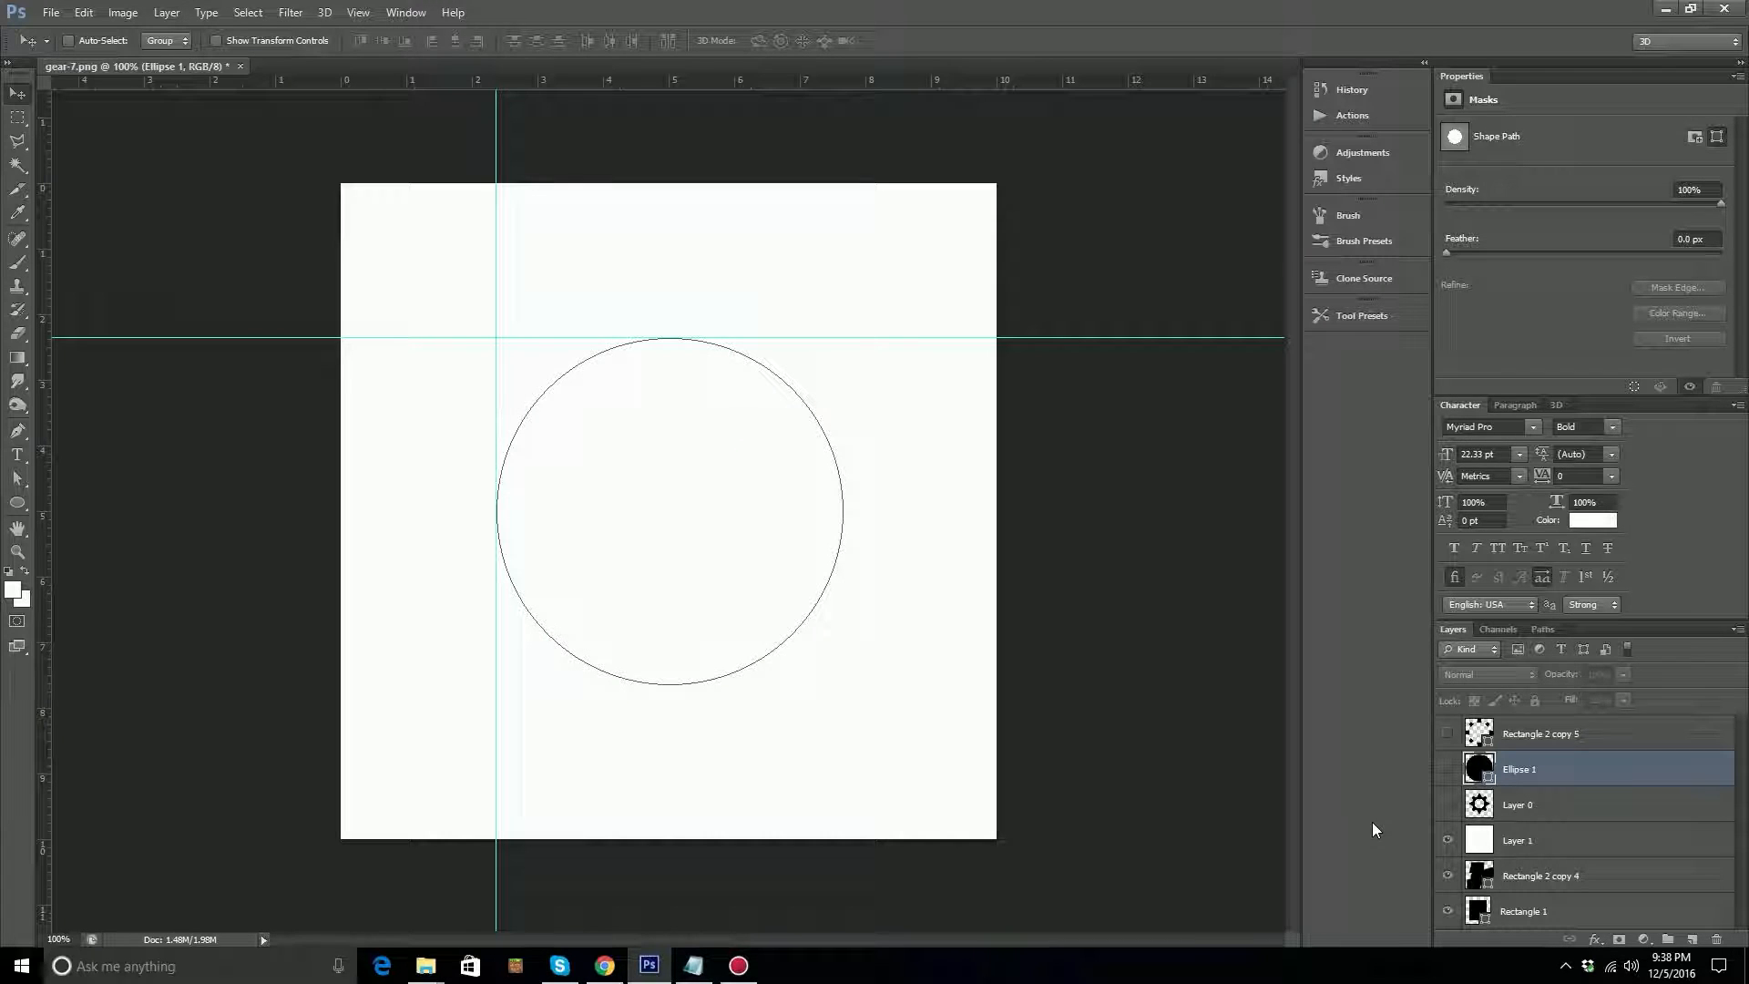
{"action": "left_click", "coordinate": [1448, 769]}
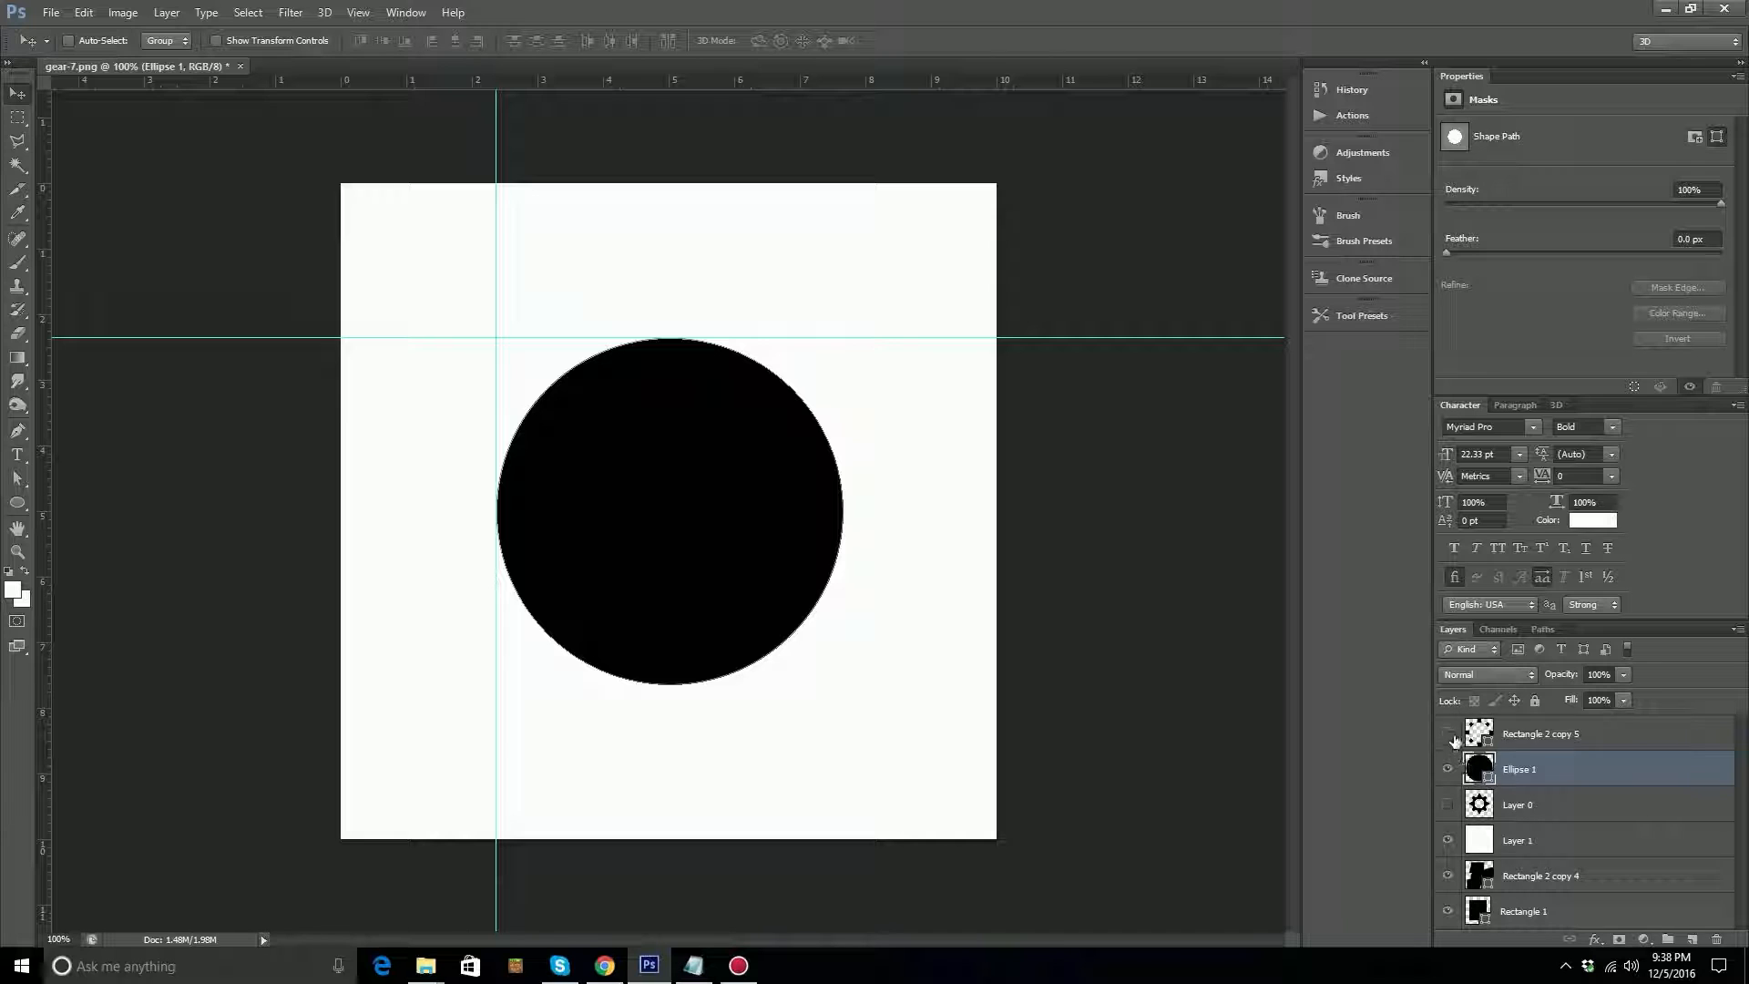
{"action": "left_click", "coordinate": [1447, 734]}
Align the vertical centers of the Rectangle 2 copy 5 teeth and the Ellipse 1 circle, and hide the teeth layer.
{"action": "left_click", "coordinate": [1549, 733], "text": "shift"}
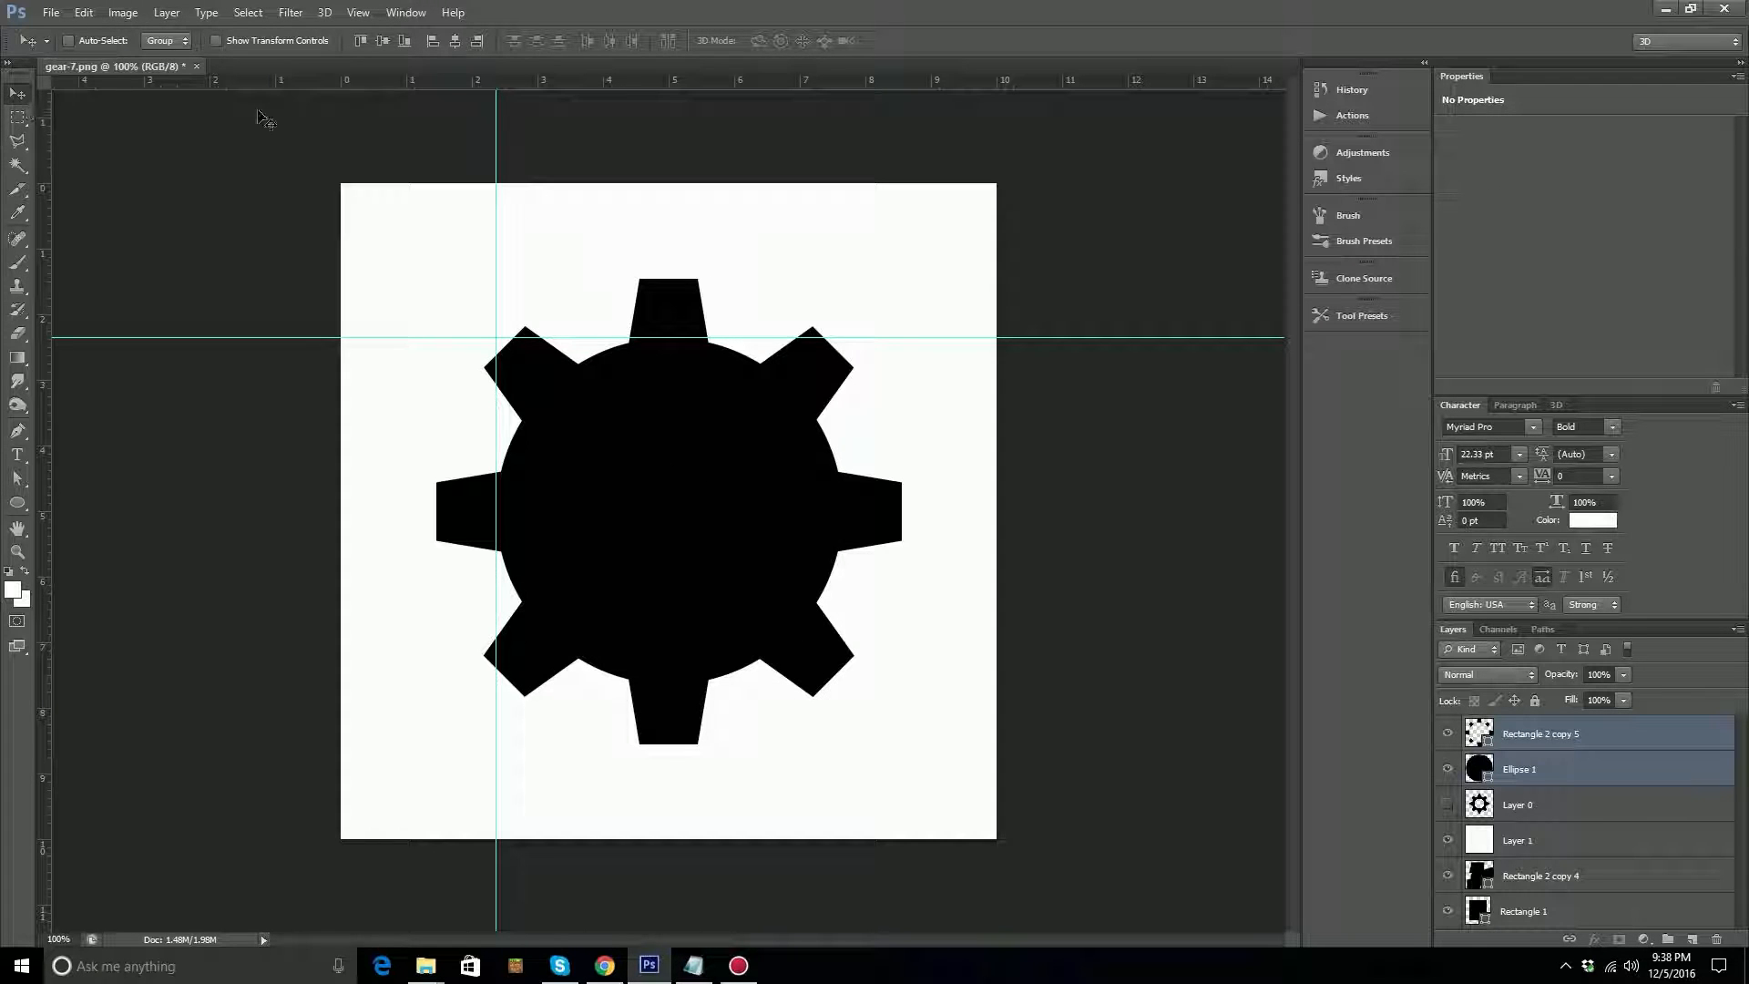
{"action": "left_click", "coordinate": [383, 41]}
{"action": "left_click", "coordinate": [1448, 734]}
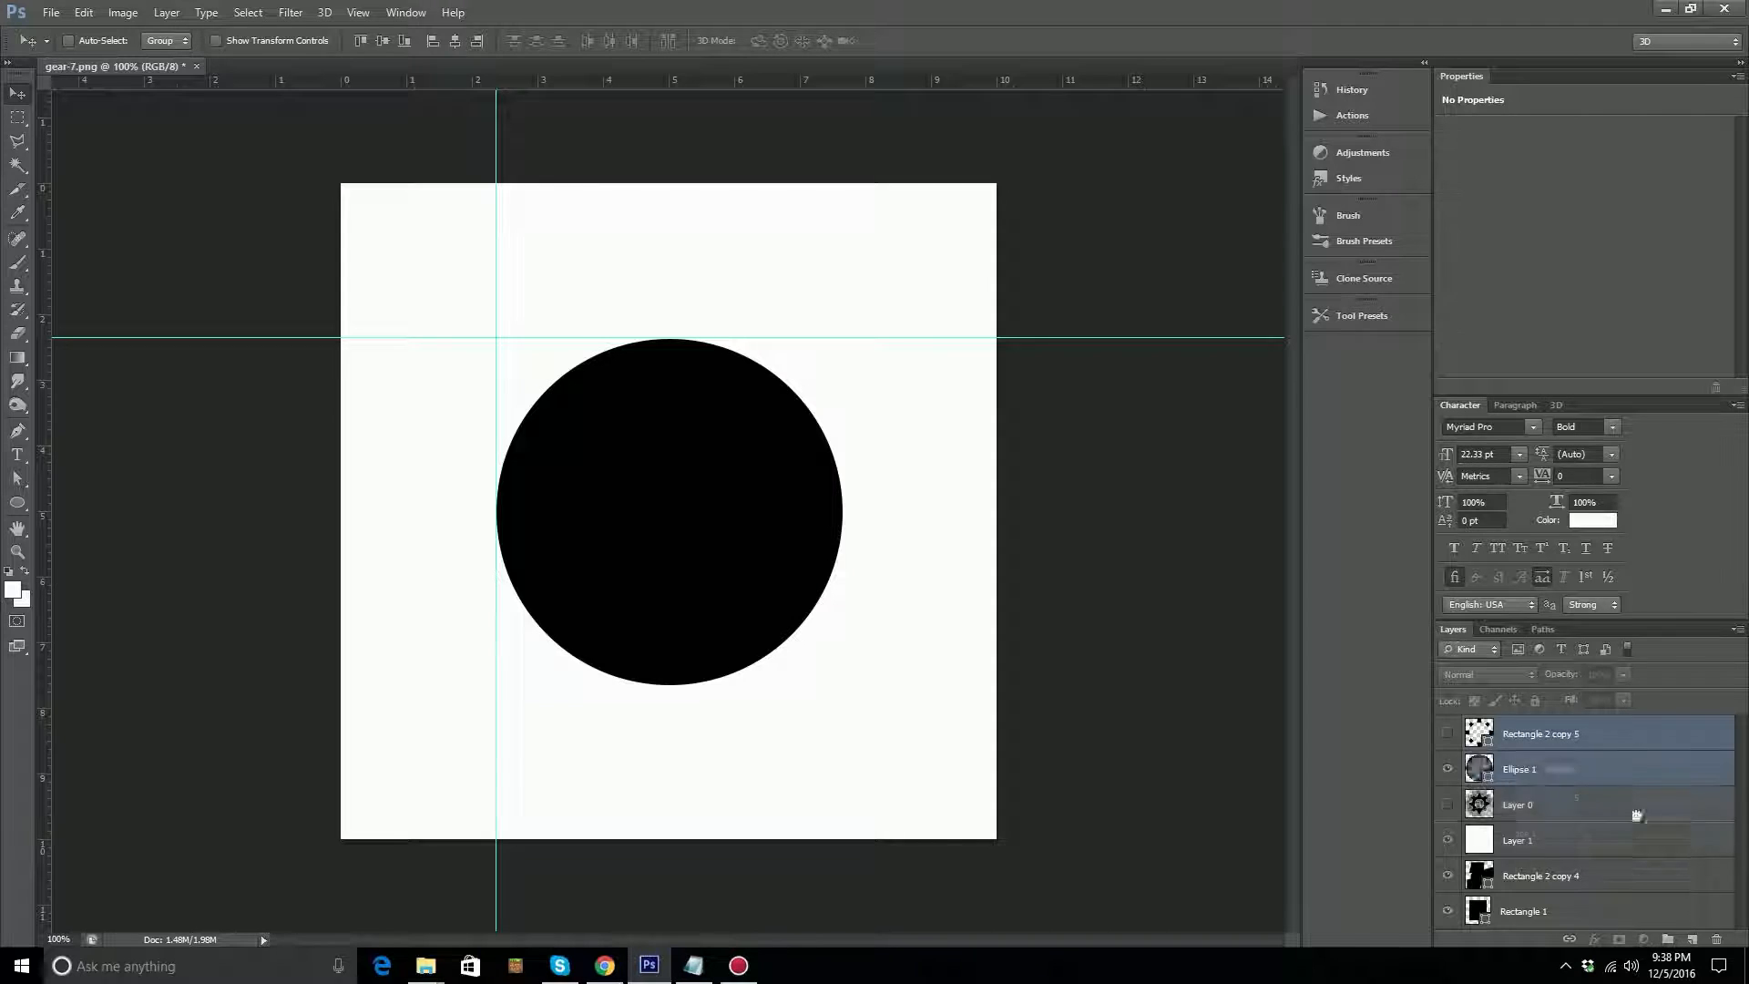
Duplicate the Ellipse 1 layer and set the copy's fill to white (ffffff).
{"action": "left_click", "coordinate": [1582, 770]}
{"action": "left_click_drag", "start_coordinate": [1582, 771], "coordinate": [1692, 938]}
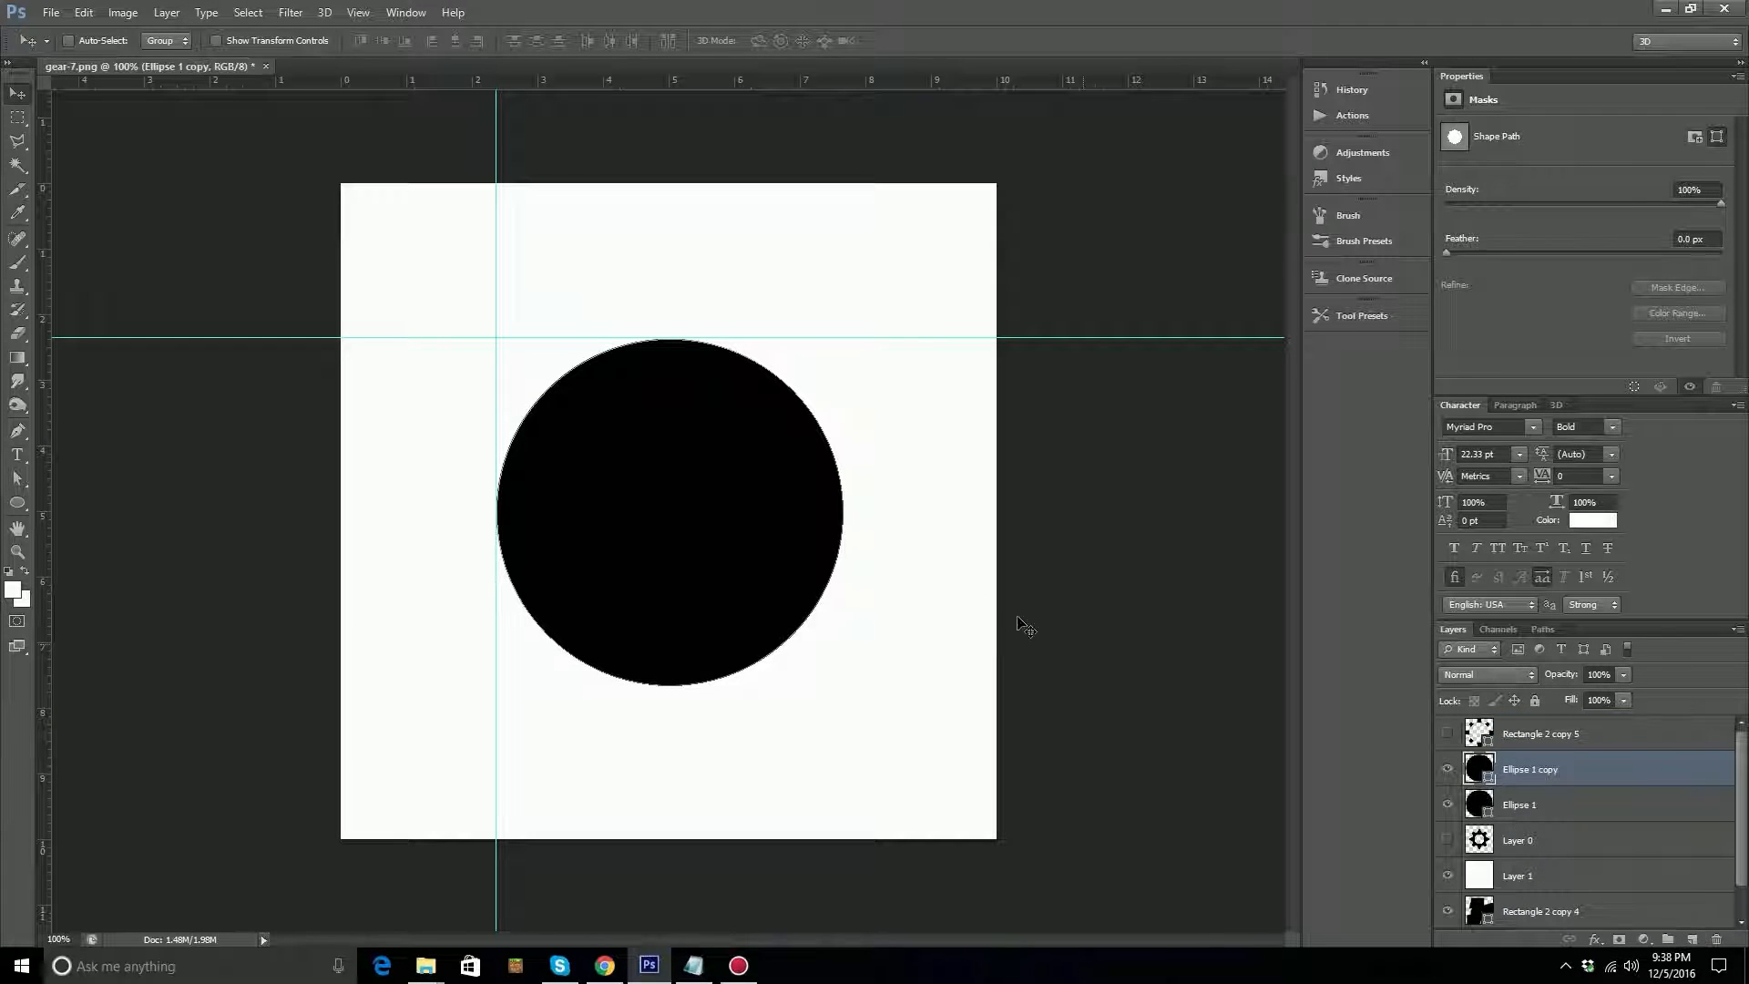
{"action": "double_click", "coordinate": [1487, 775]}
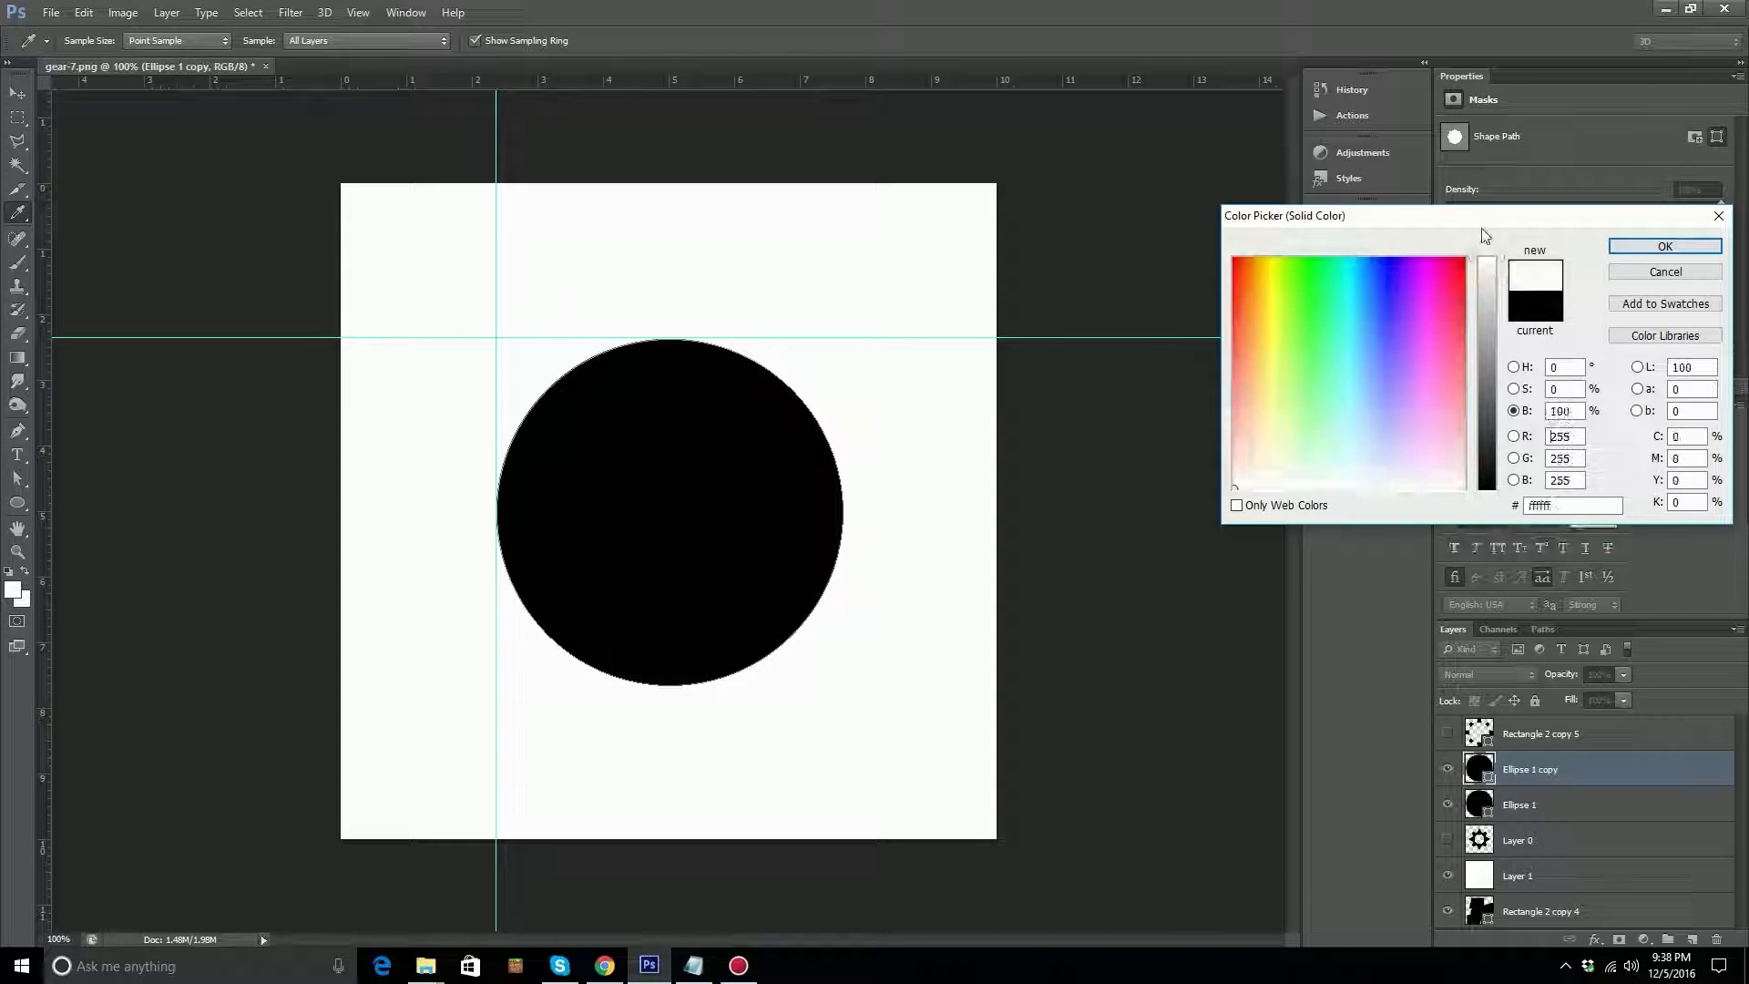
{"action": "left_click", "coordinate": [1664, 245]}
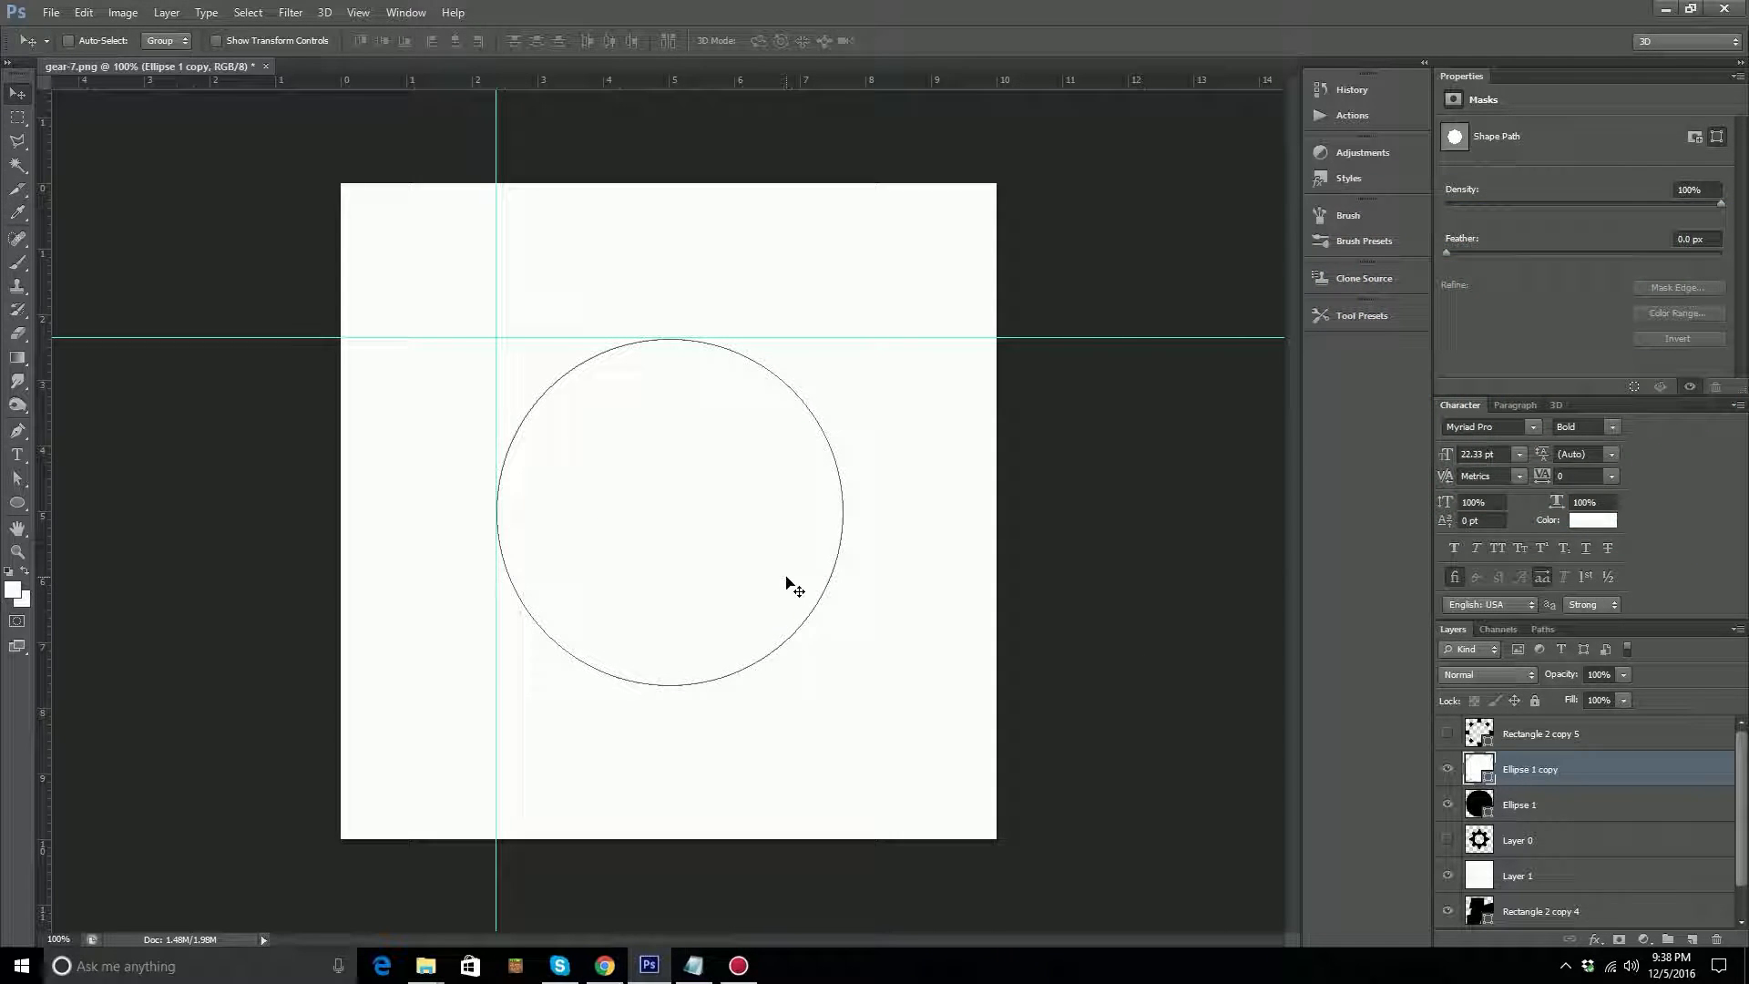
{"action": "key", "text": "ctrl+t"}
{"action": "left_click_drag", "start_coordinate": [497, 340], "coordinate": [566, 407]}
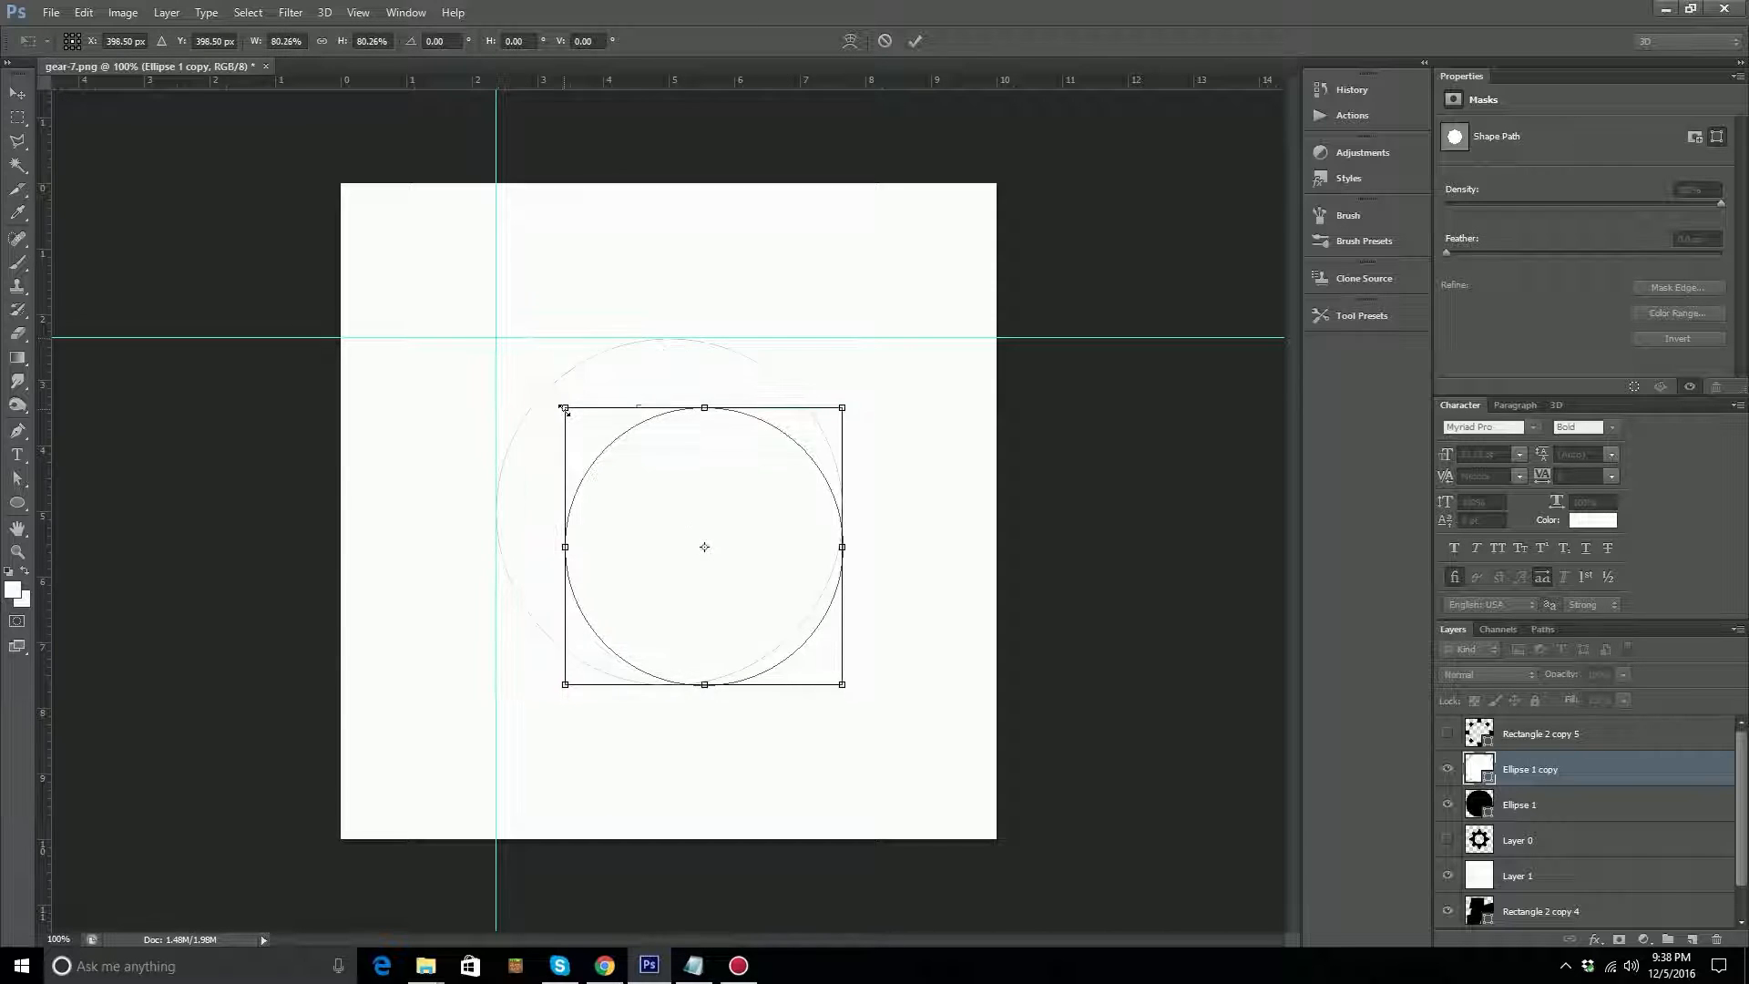
{"action": "left_click_drag", "start_coordinate": [841, 685], "coordinate": [753, 594]}
{"action": "left_click_drag", "start_coordinate": [696, 535], "coordinate": [707, 546]}
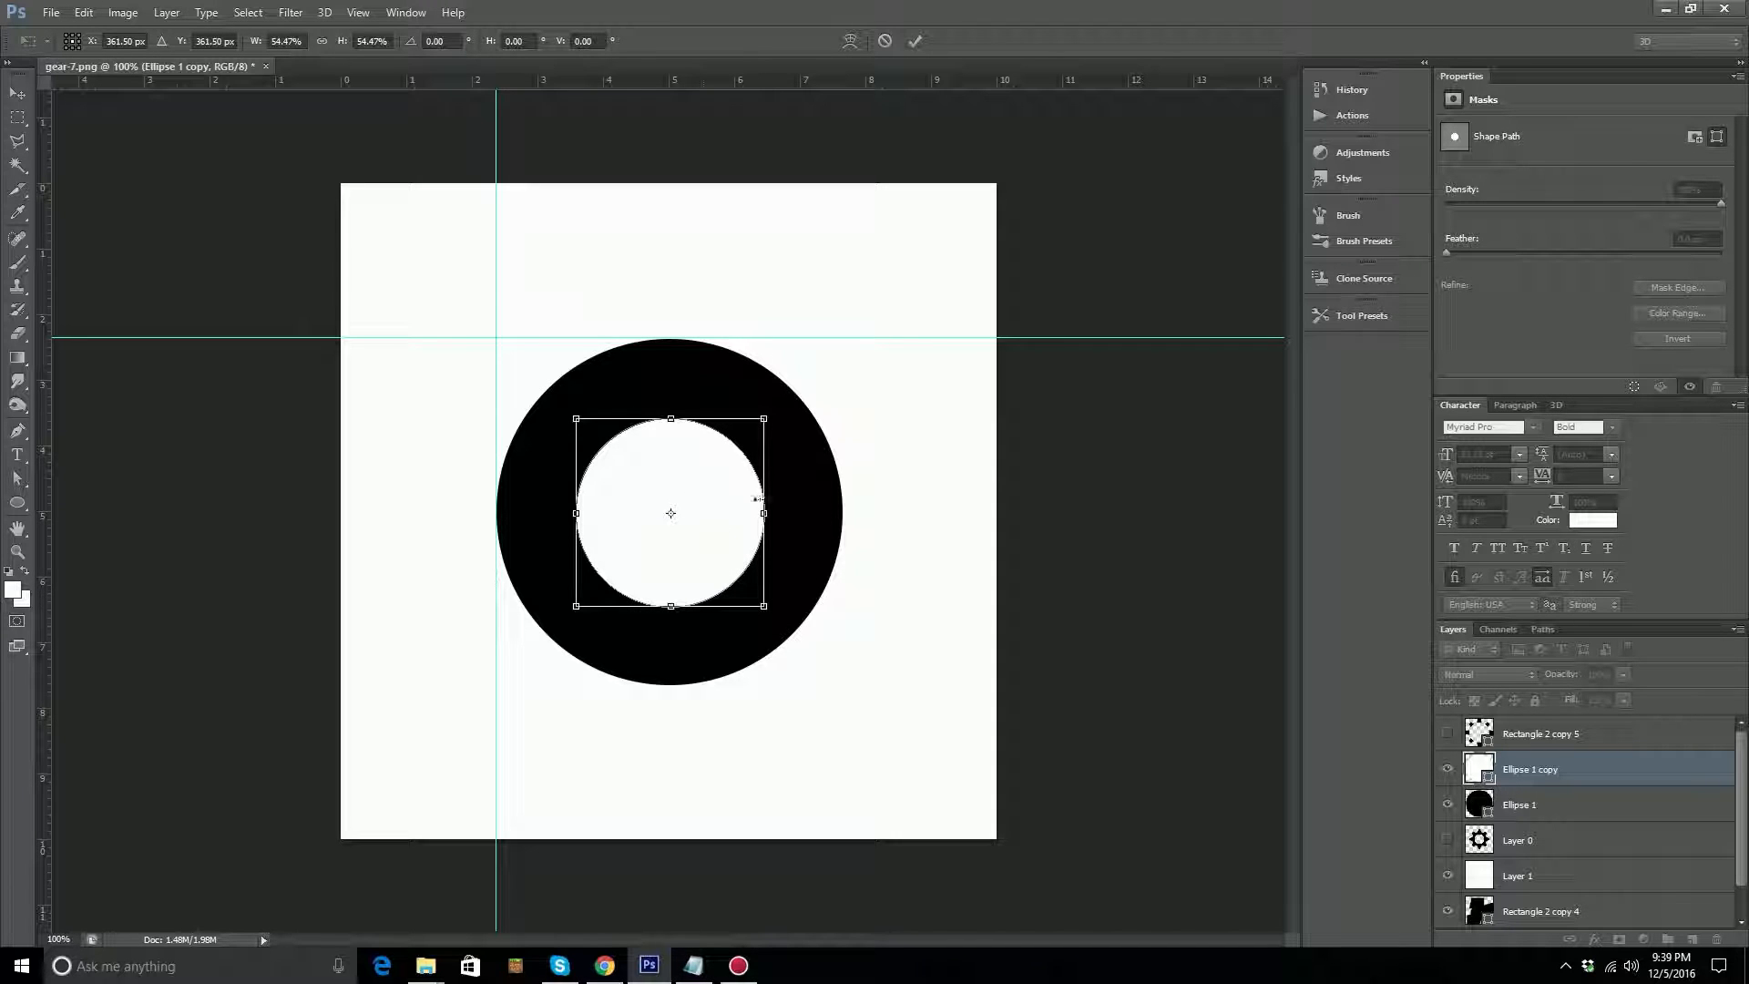
{"action": "mouse_move", "coordinate": [766, 608]}
{"action": "left_mouse_down"}
{"action": "mouse_move", "coordinate": [669, 521]}
{"action": "mouse_move", "coordinate": [739, 549]}
{"action": "mouse_move", "coordinate": [657, 544]}
{"action": "mouse_move", "coordinate": [621, 516]}
{"action": "mouse_move", "coordinate": [754, 594]}
{"action": "left_mouse_up"}
{"action": "key", "text": "ctrl+z"}
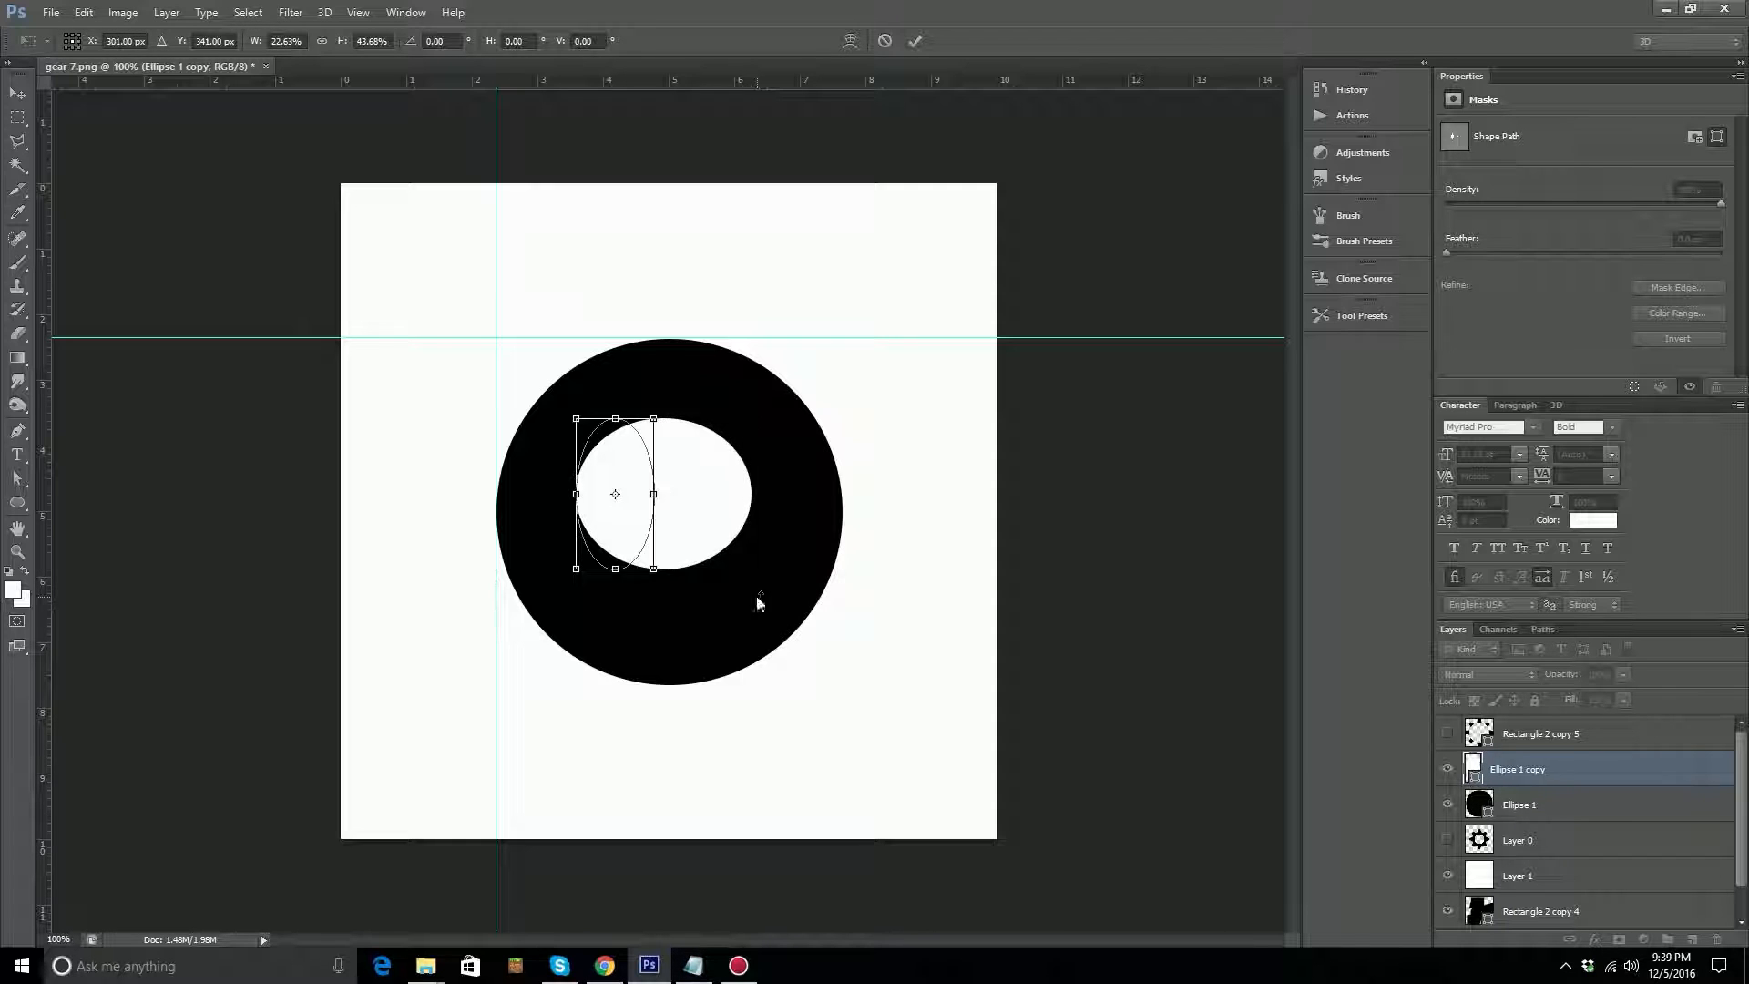
{"action": "key", "text": "Escape"}
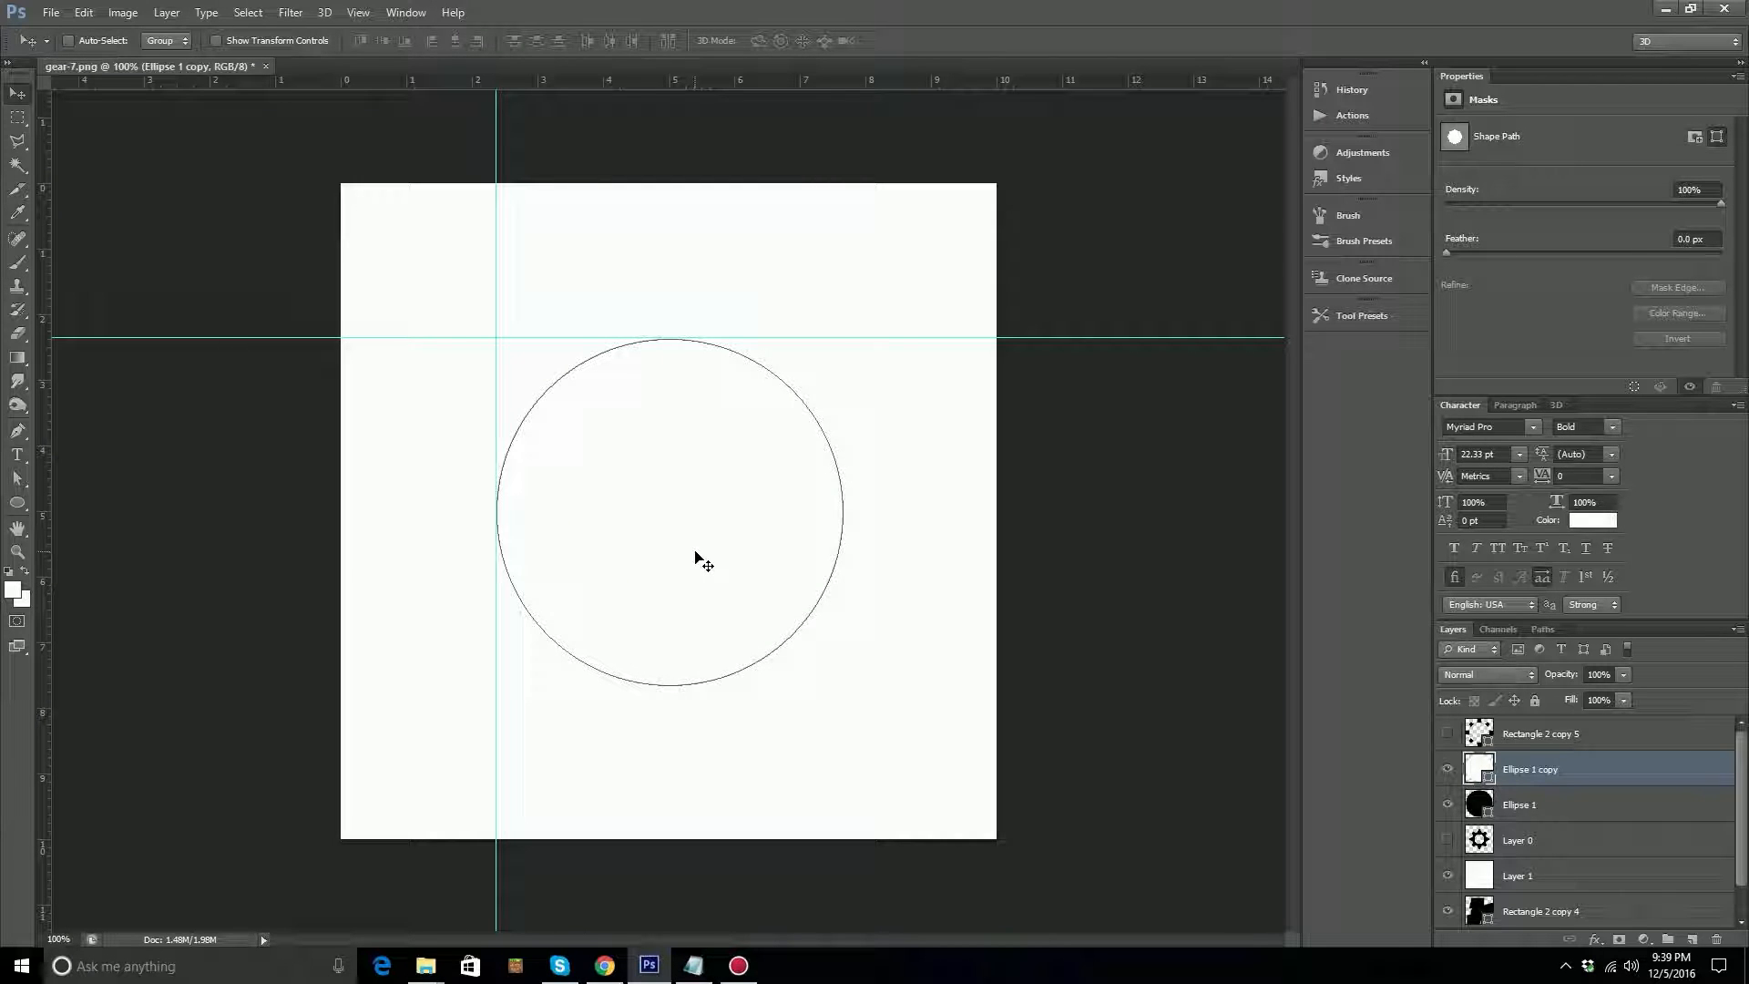
Scale the white circle down proportionally to about 55.5% and keep it near the middle of the black circle.
{"action": "key", "text": "ctrl+t"}
{"action": "left_click_drag", "start_coordinate": [500, 343], "coordinate": [552, 395]}
{"action": "left_click_drag", "start_coordinate": [838, 682], "coordinate": [753, 603]}
{"action": "mouse_move", "coordinate": [552, 395]}
{"action": "left_mouse_down"}
{"action": "mouse_move", "coordinate": [557, 369]}
{"action": "mouse_move", "coordinate": [574, 418]}
{"action": "left_mouse_up"}
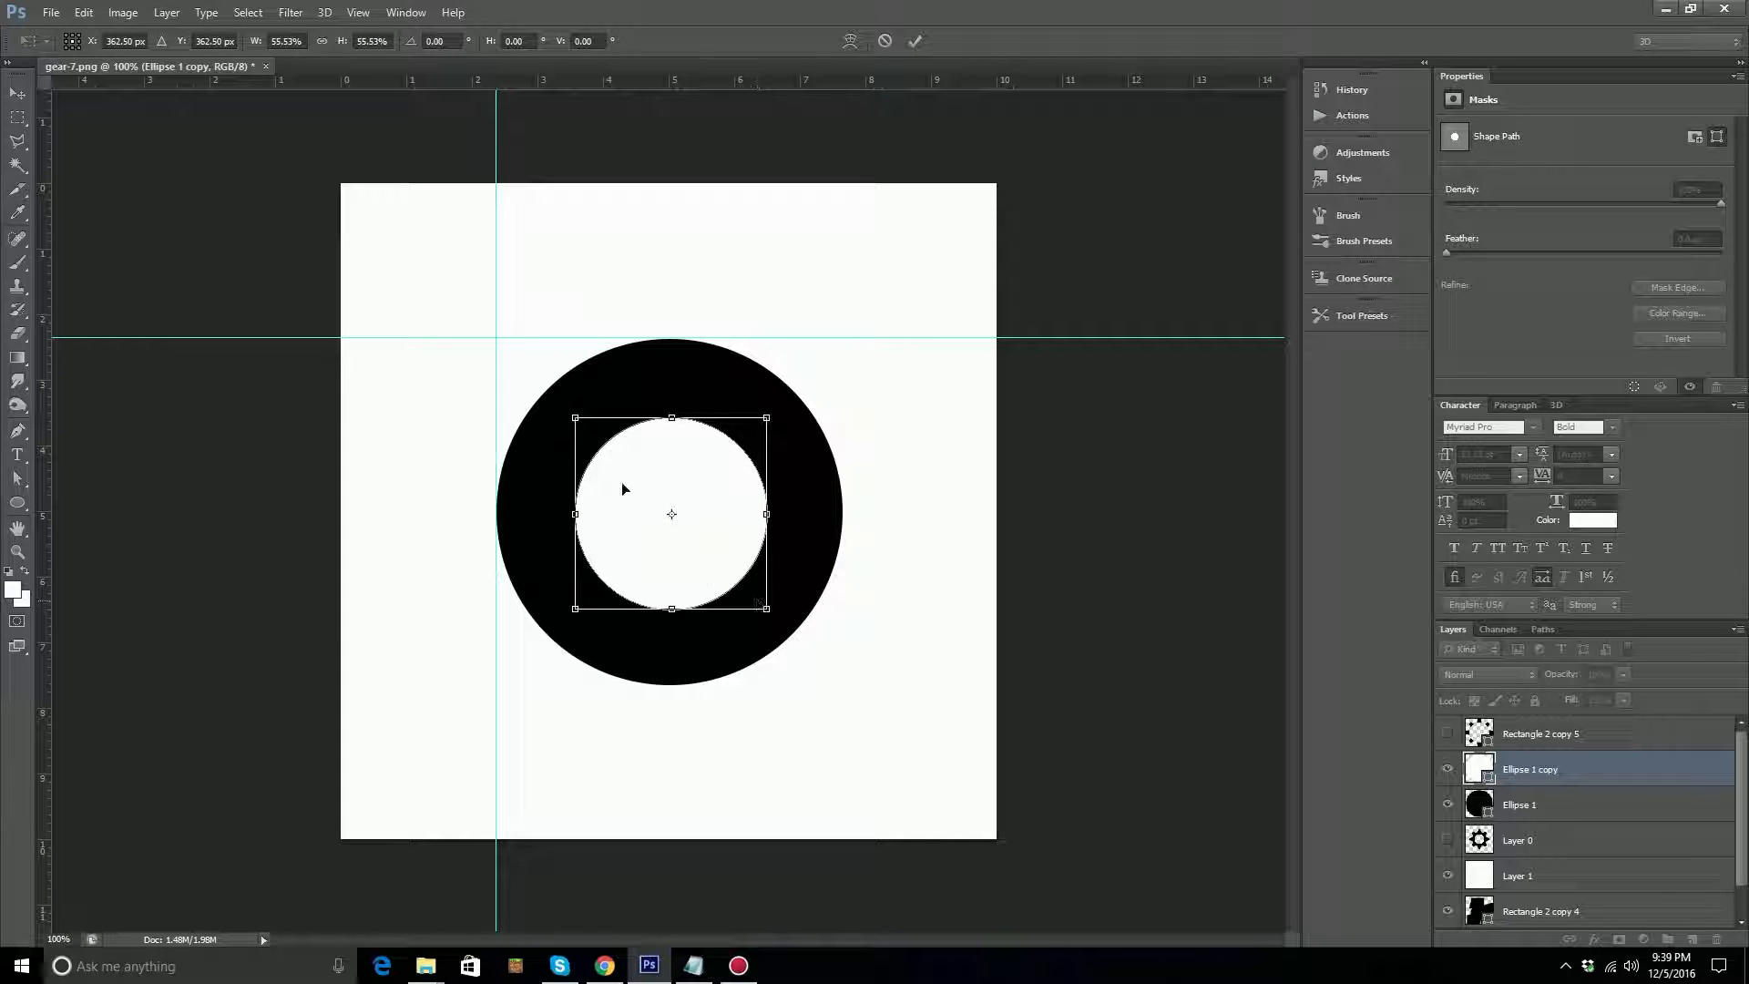
{"action": "key", "text": "Return"}
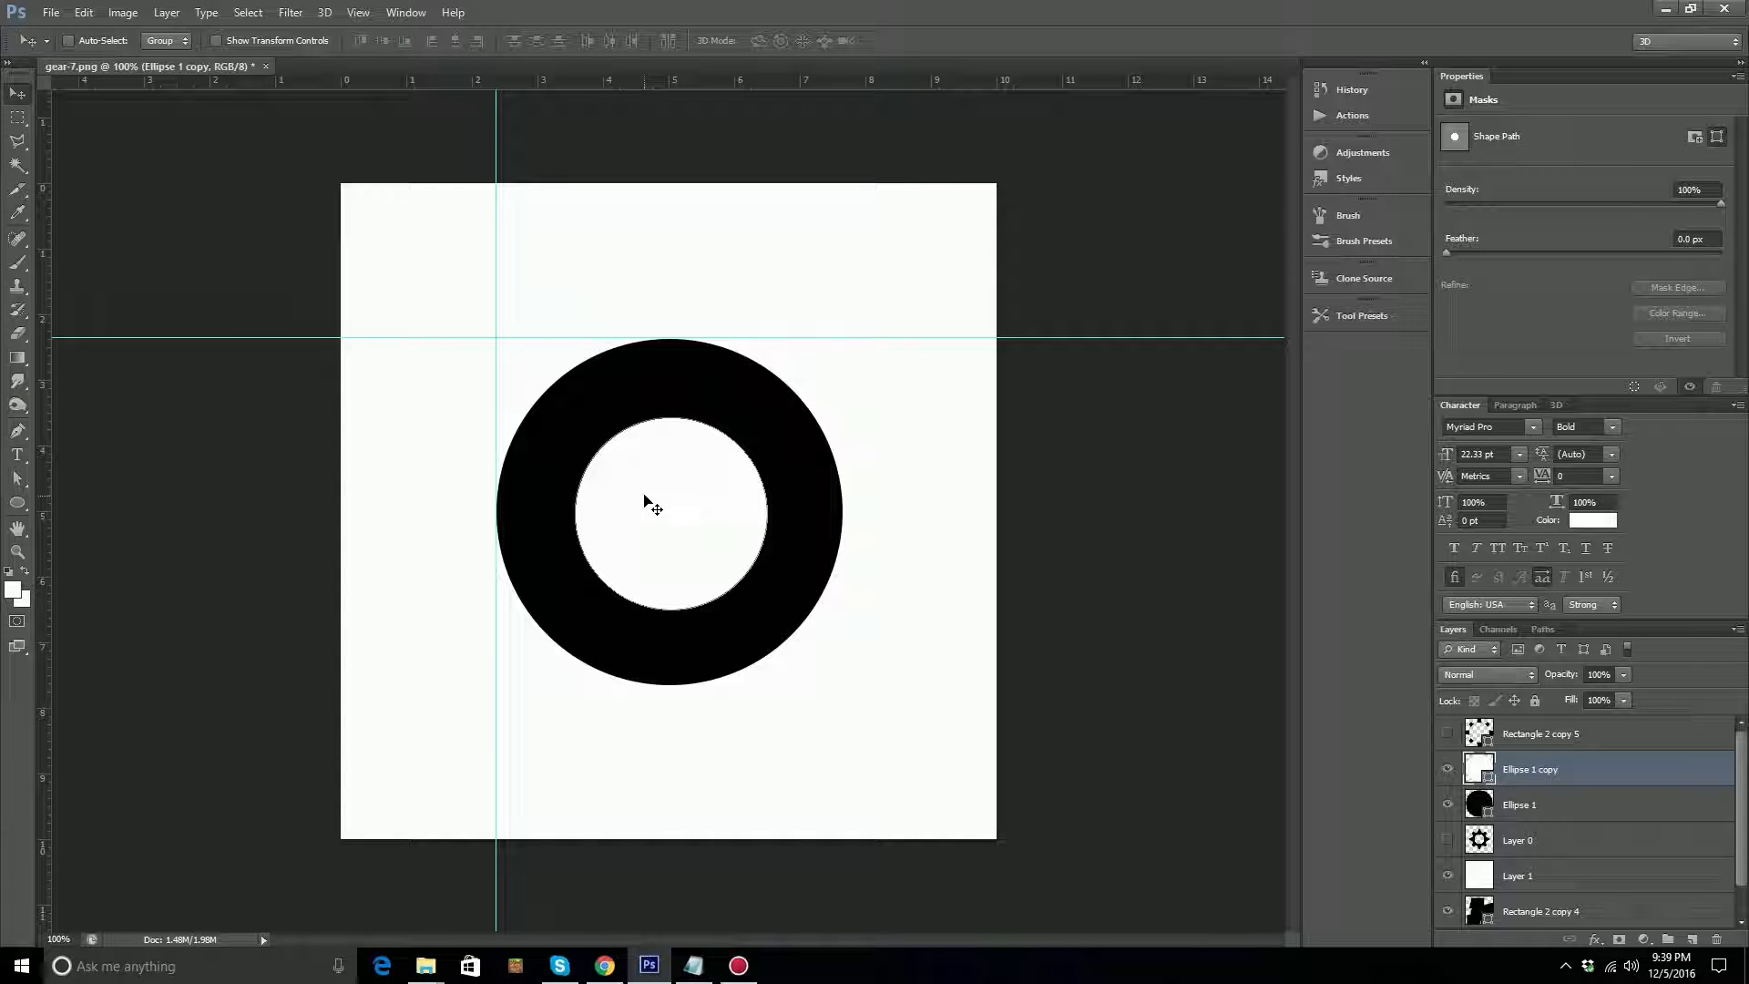
Show the teeth layer and align the teeth, white circle and black circle by their horizontal and vertical centers.
{"action": "left_click", "coordinate": [1520, 806]}
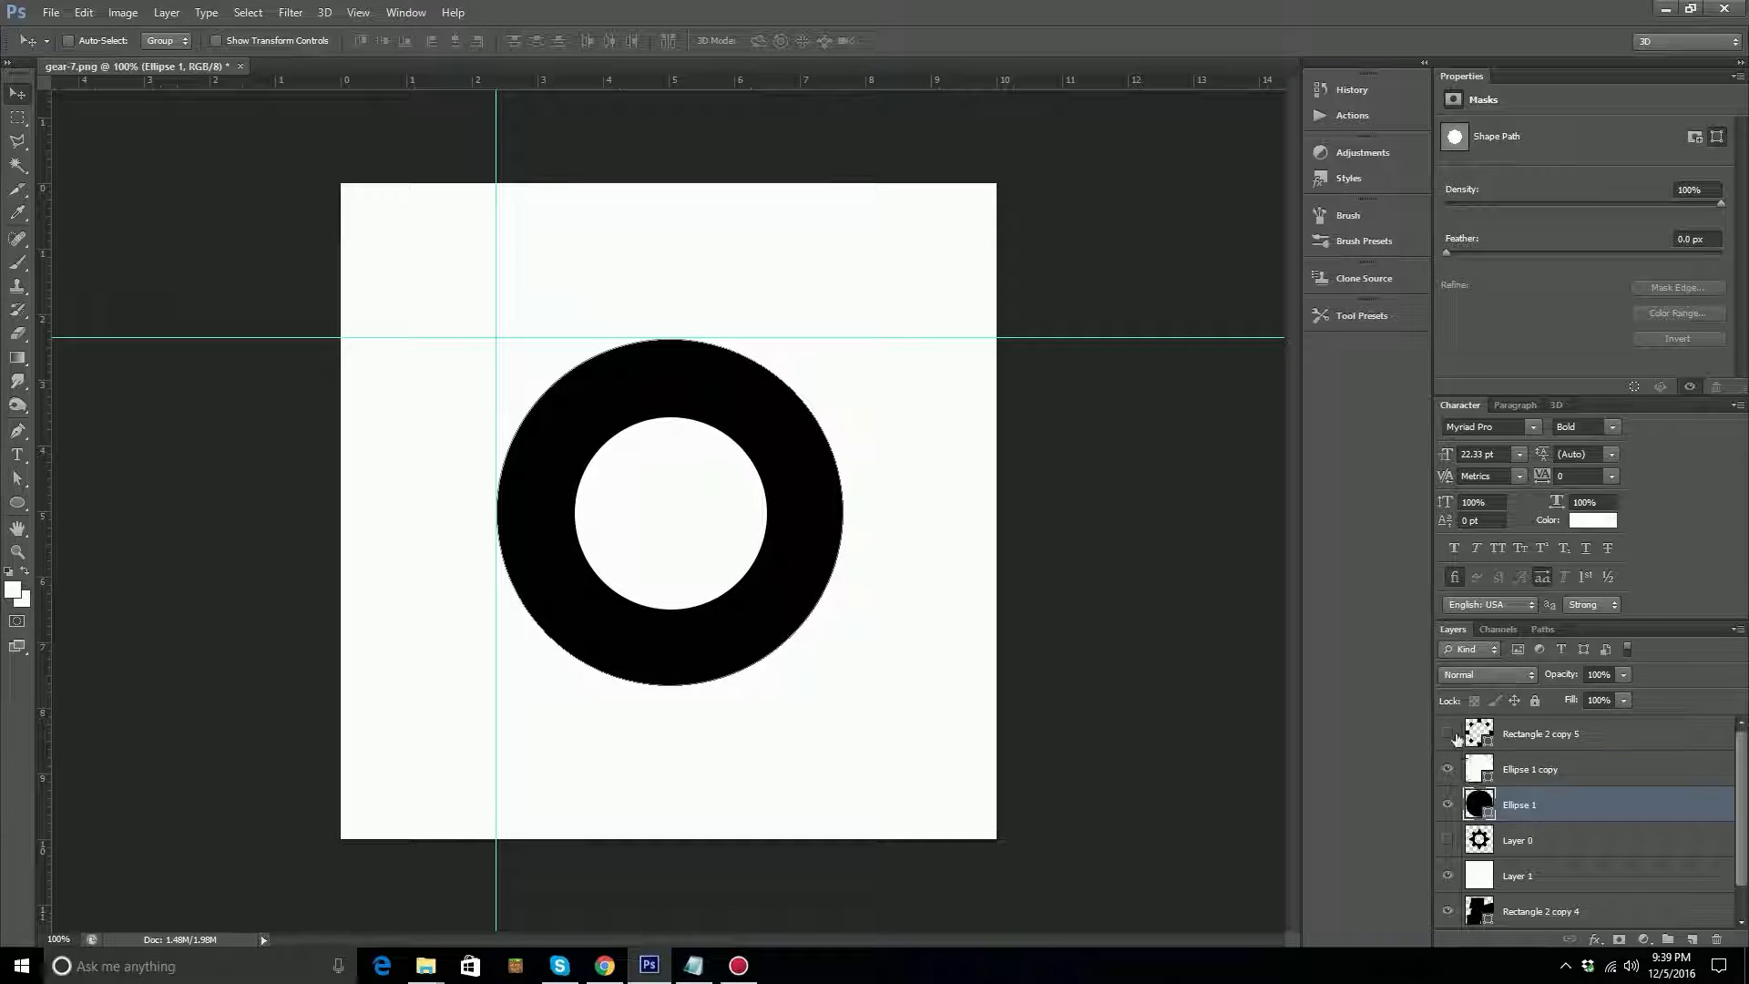
{"action": "left_click", "coordinate": [1447, 733]}
{"action": "left_click", "coordinate": [1531, 736], "text": "shift"}
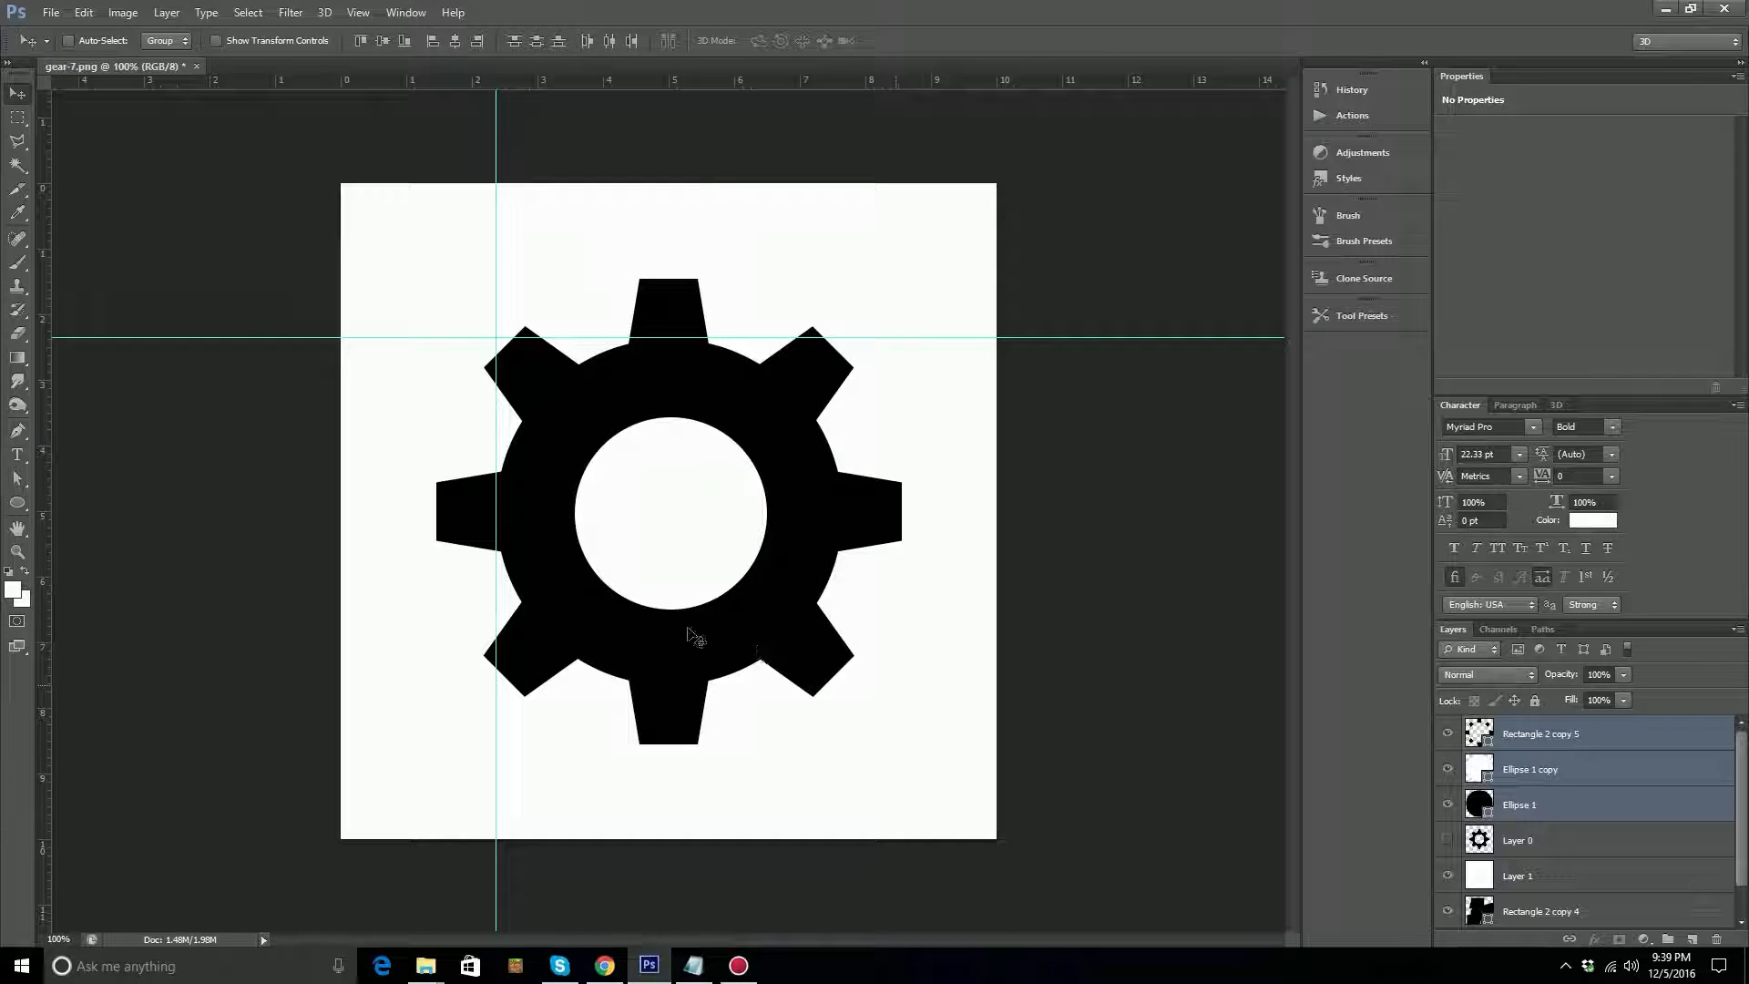
{"action": "left_click", "coordinate": [454, 42]}
{"action": "left_click", "coordinate": [383, 40]}
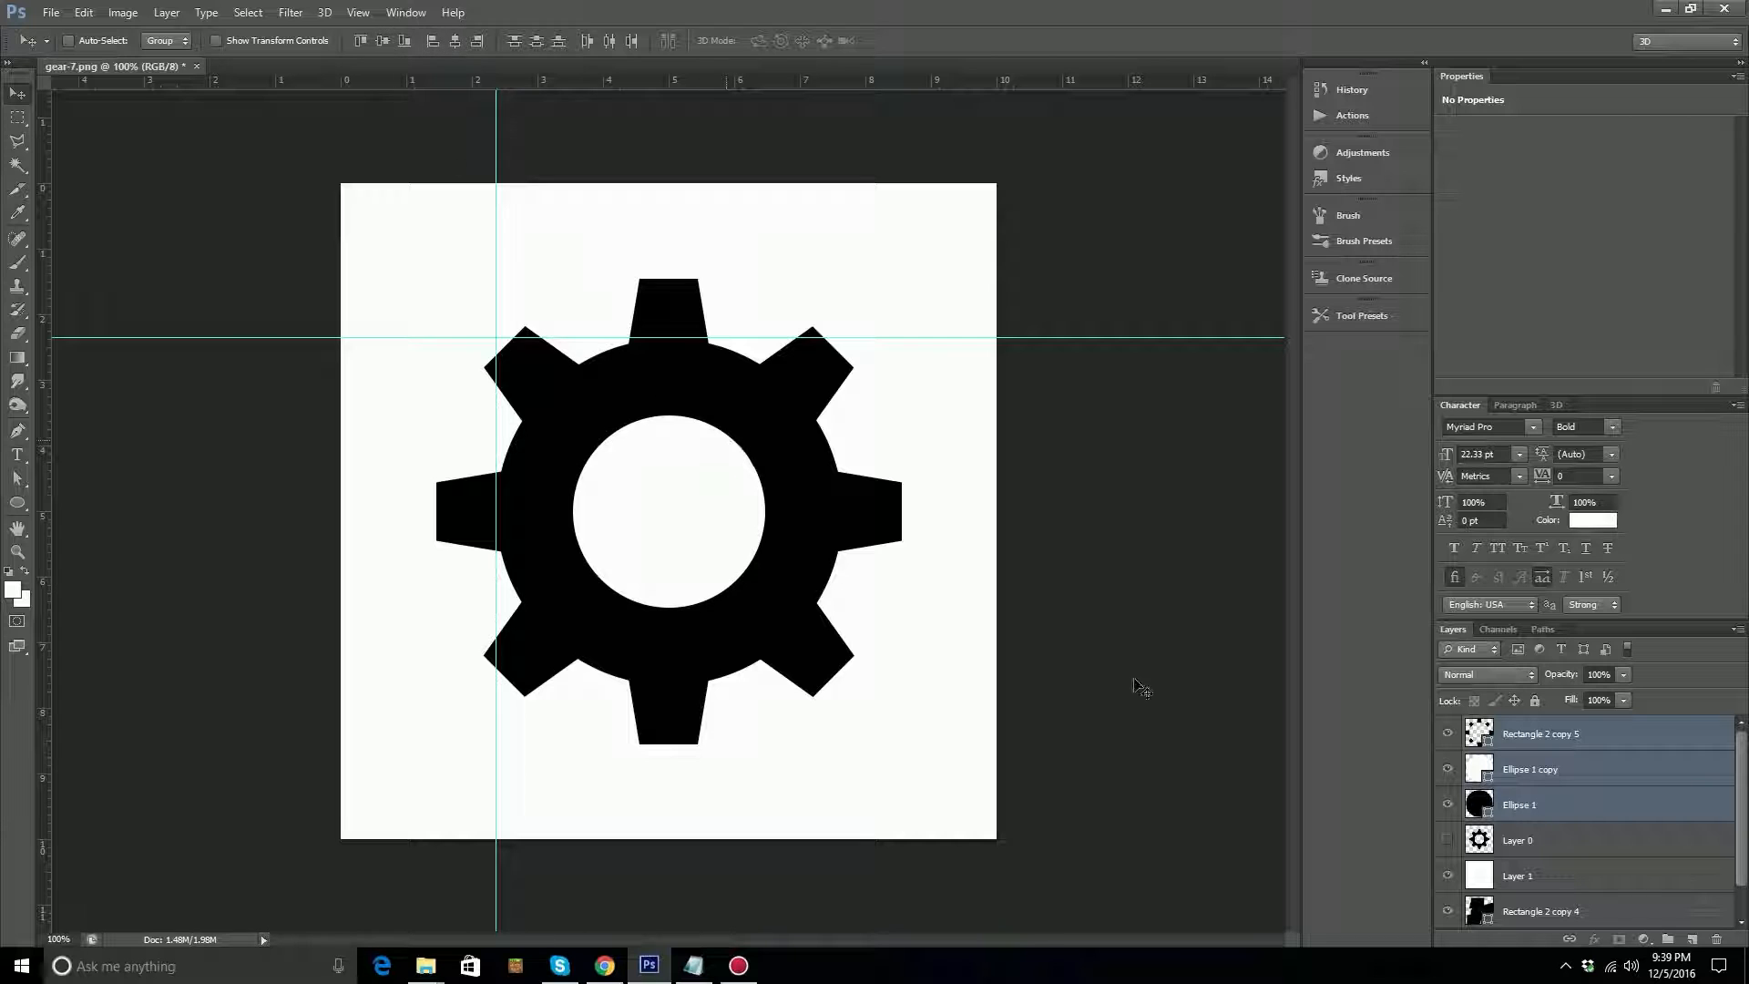
Place guides along the top, left, right and bottom edges of the white circle.
{"action": "left_click", "coordinate": [1566, 766]}
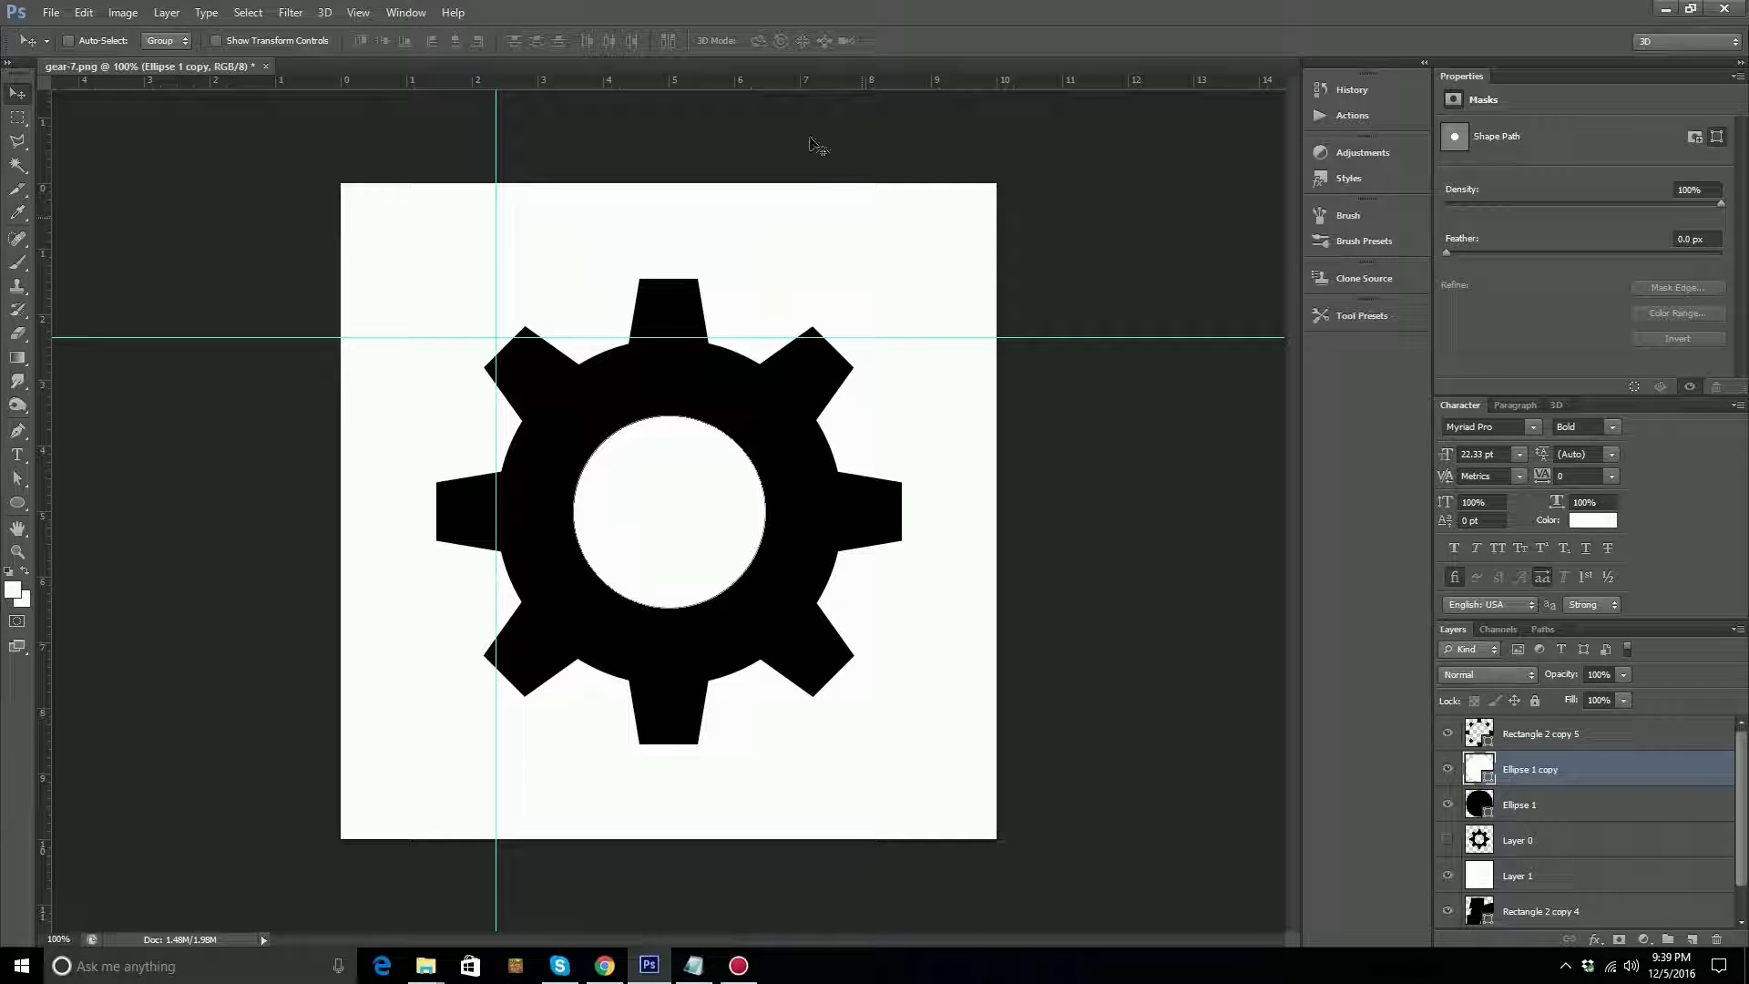
{"action": "left_click_drag", "start_coordinate": [804, 93], "coordinate": [770, 415]}
{"action": "left_click_drag", "start_coordinate": [44, 548], "coordinate": [572, 592]}
{"action": "left_click_drag", "start_coordinate": [42, 596], "coordinate": [765, 625]}
{"action": "left_click_drag", "start_coordinate": [528, 84], "coordinate": [592, 607]}
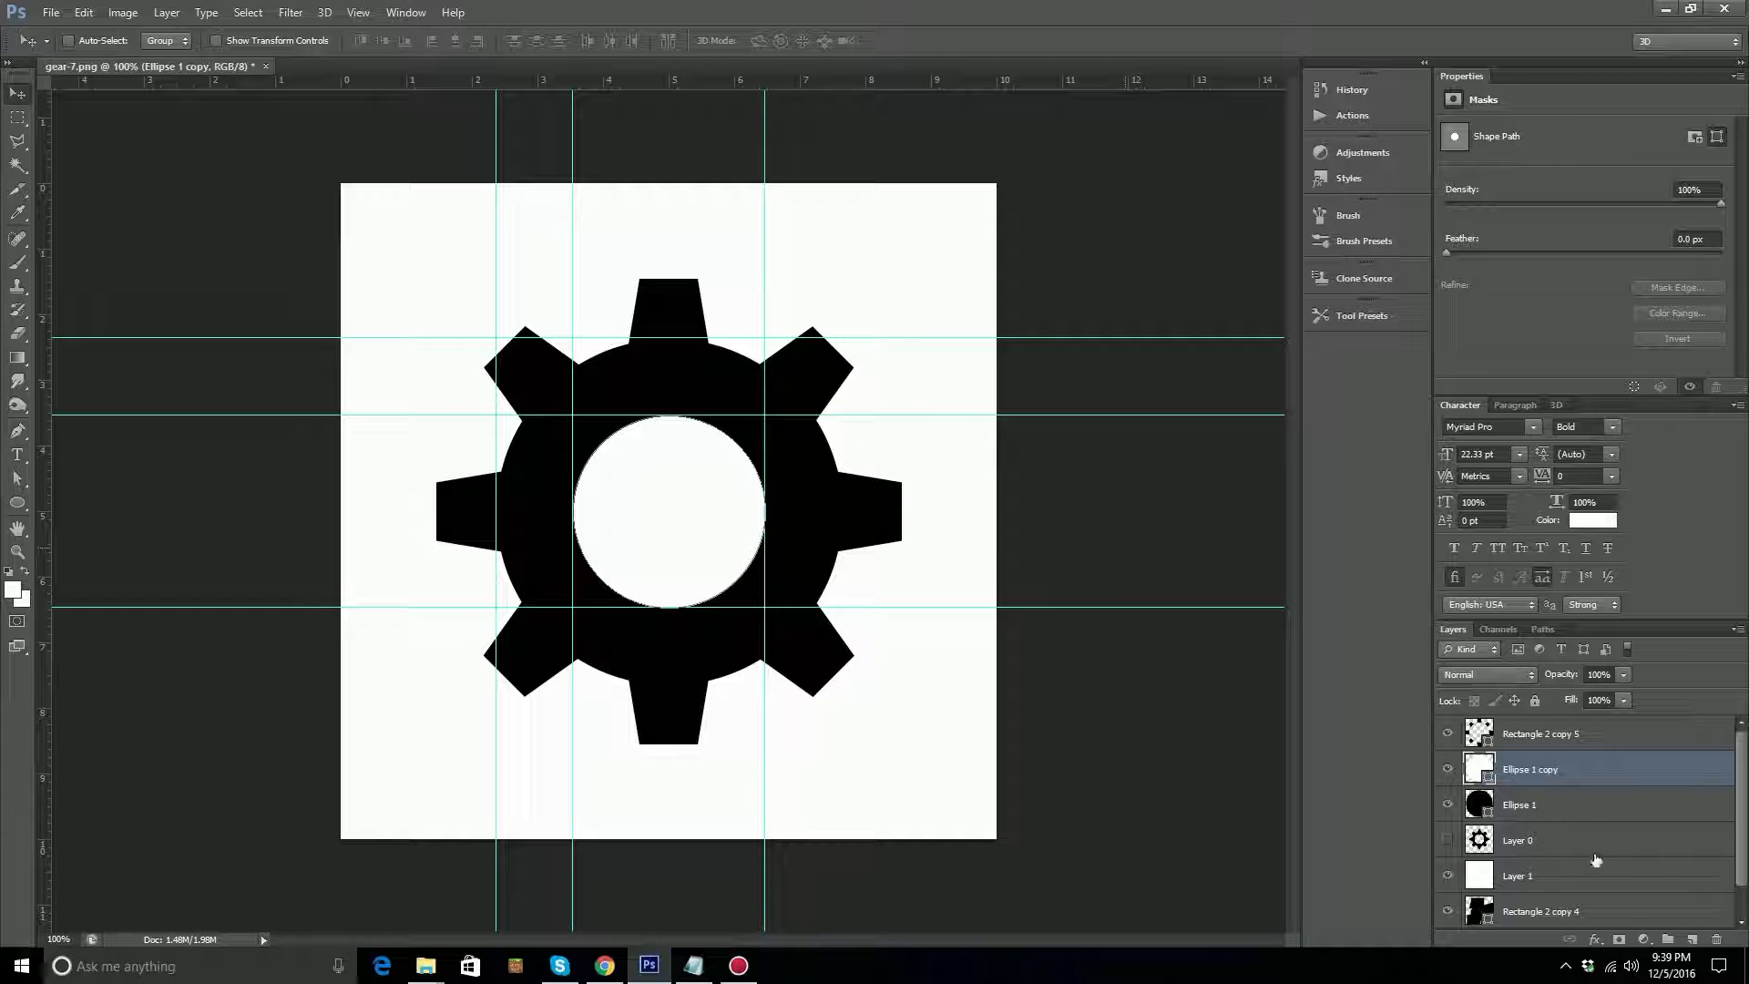
Hide the white circle copy and subtract a circle spanning the central guides from the black Ellipse 1 shape.
{"action": "left_click", "coordinate": [1448, 771]}
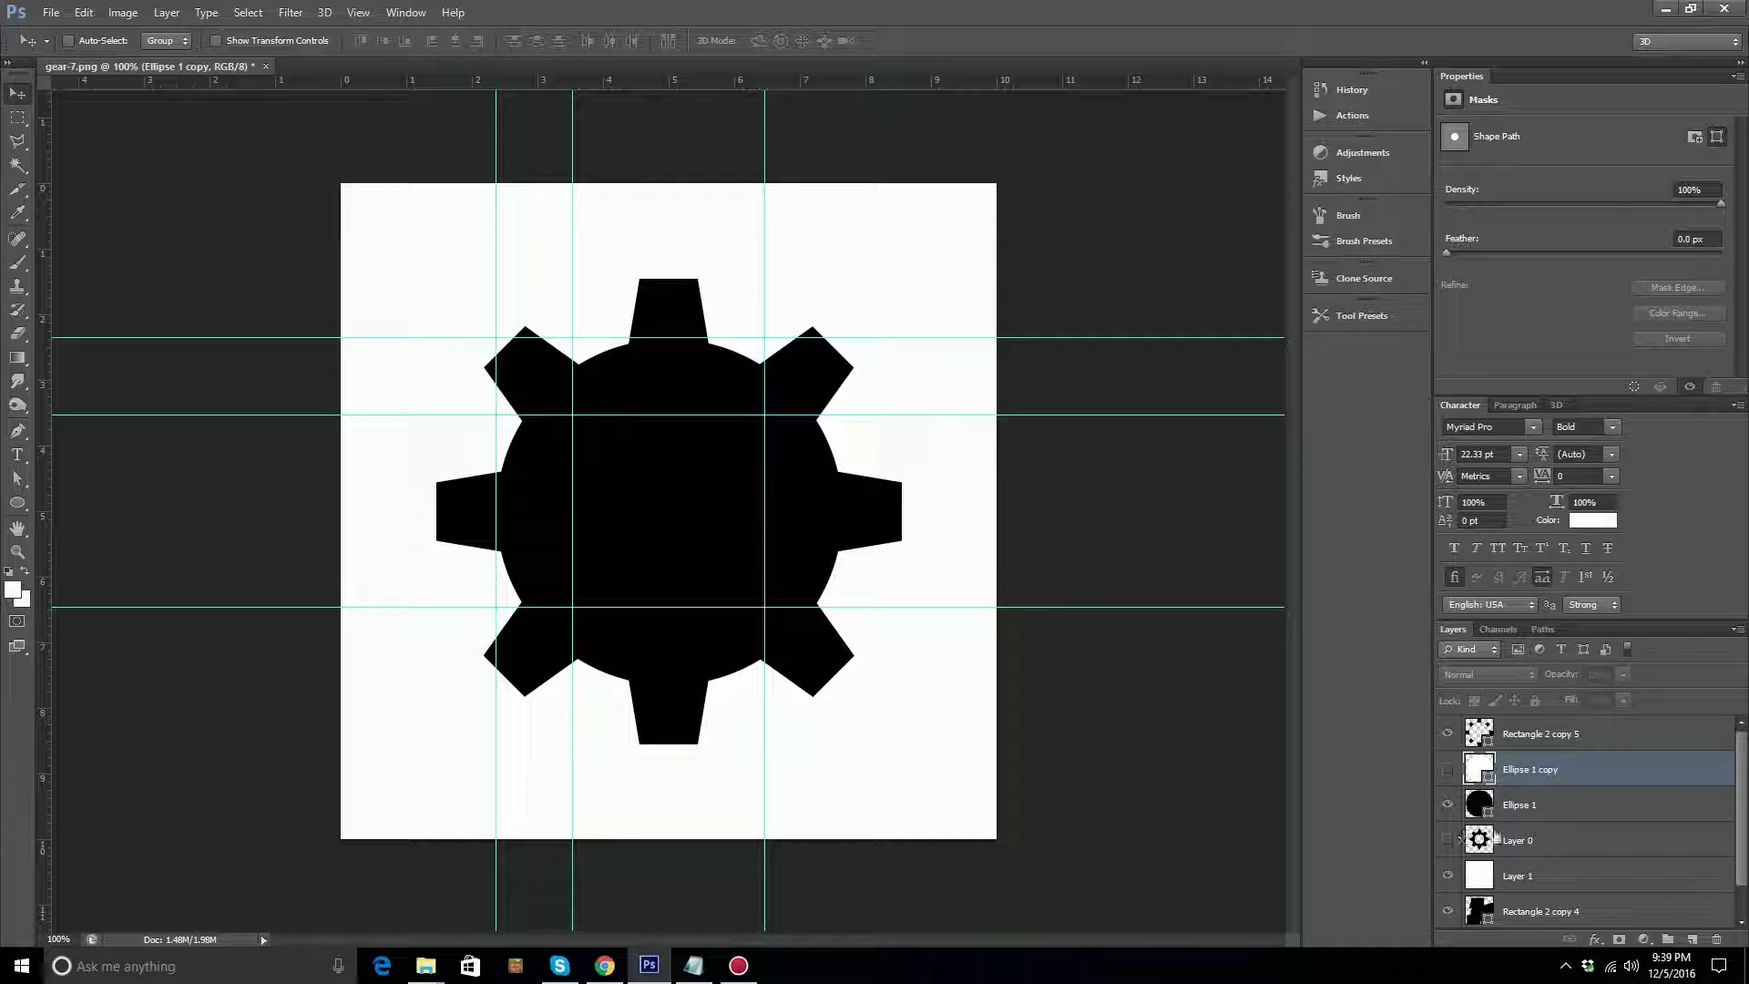
{"action": "left_click", "coordinate": [1530, 807]}
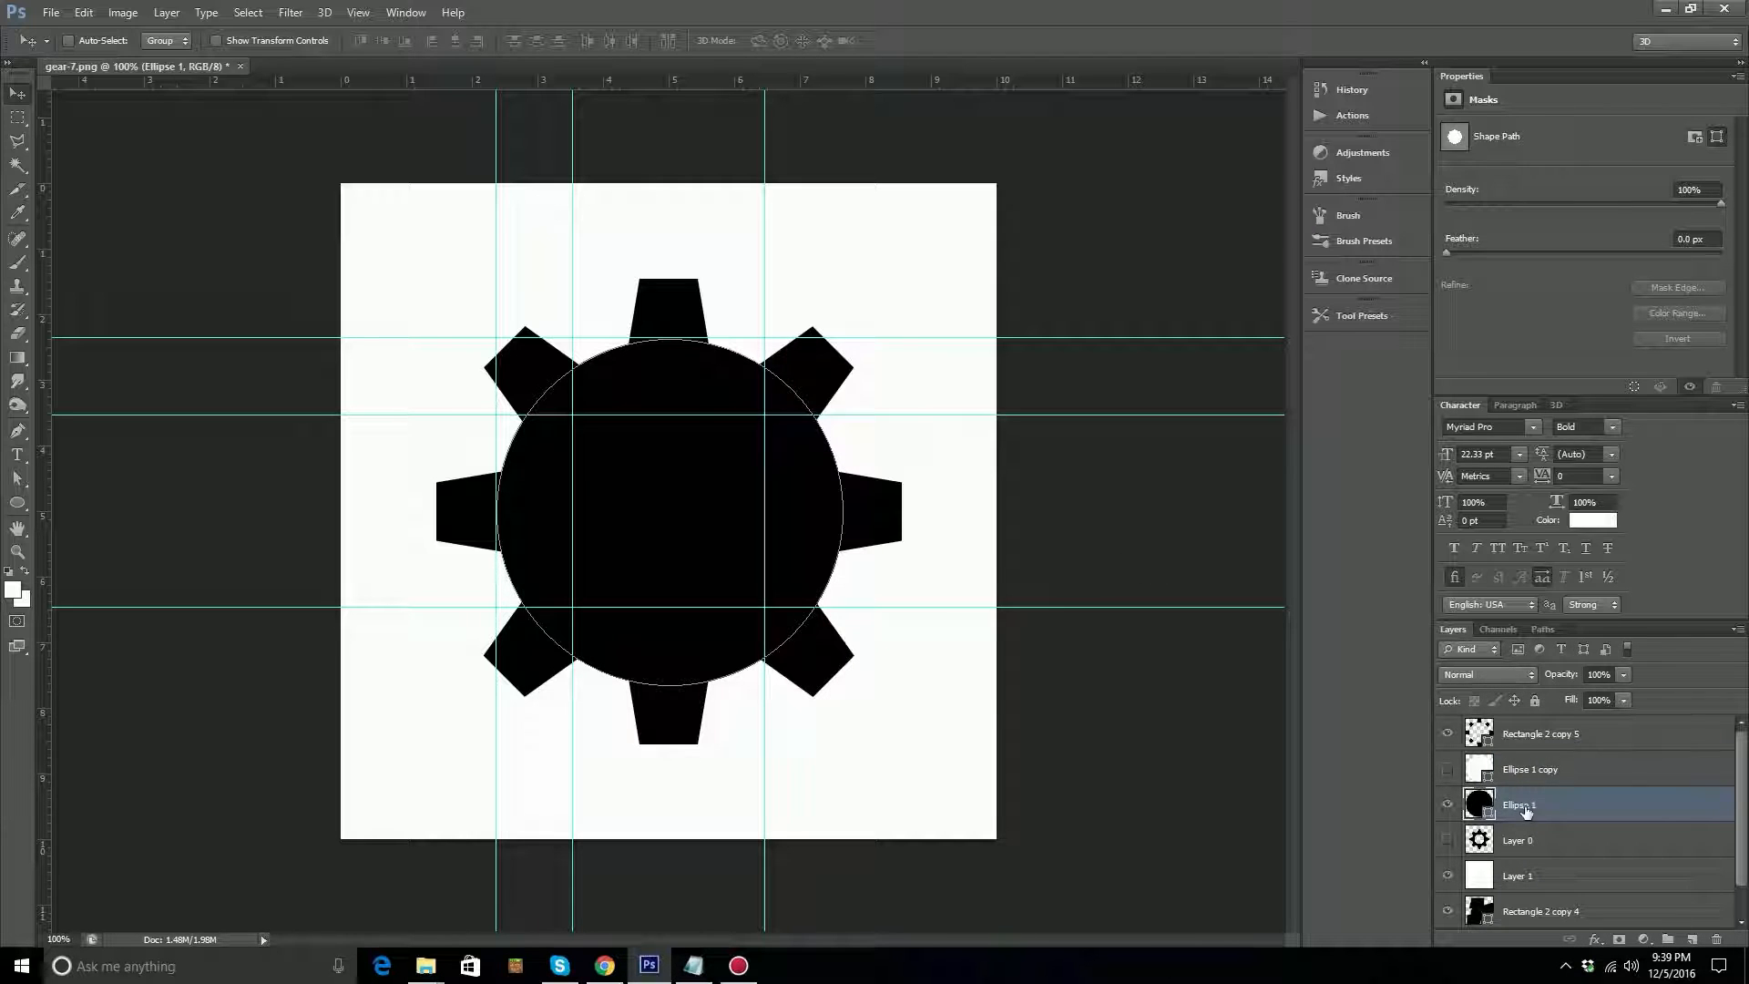
{"action": "left_click", "coordinate": [20, 506]}
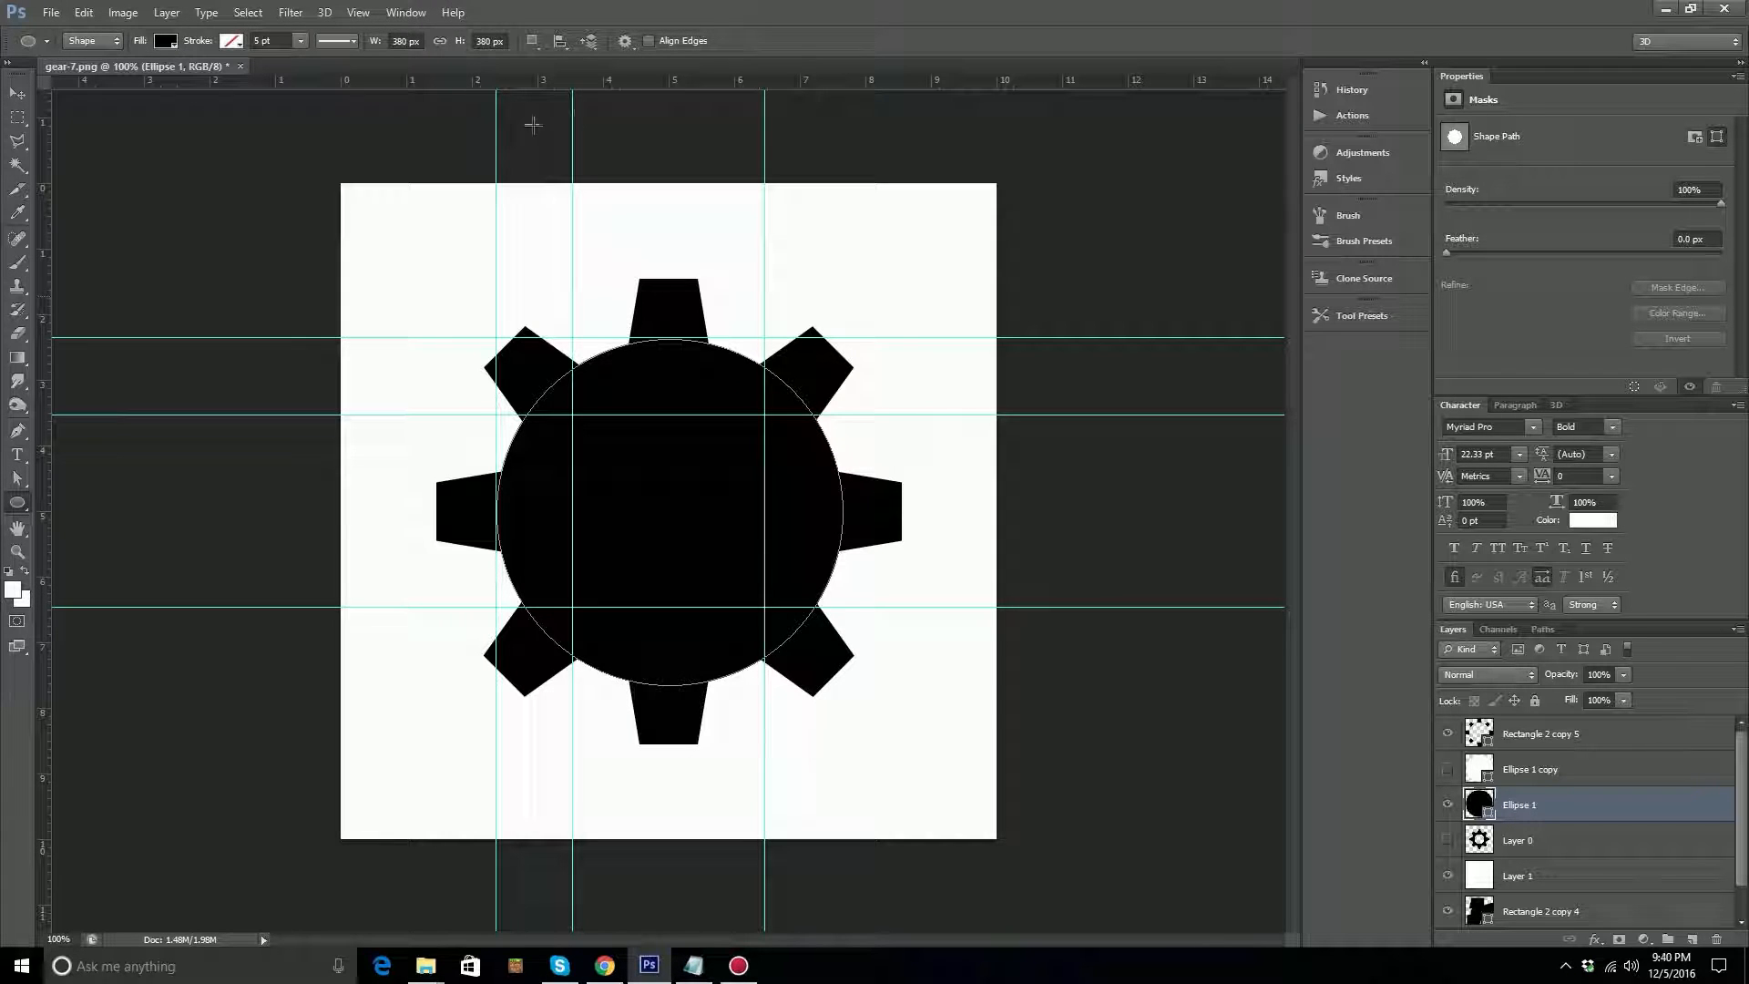
{"action": "left_click", "coordinate": [533, 42]}
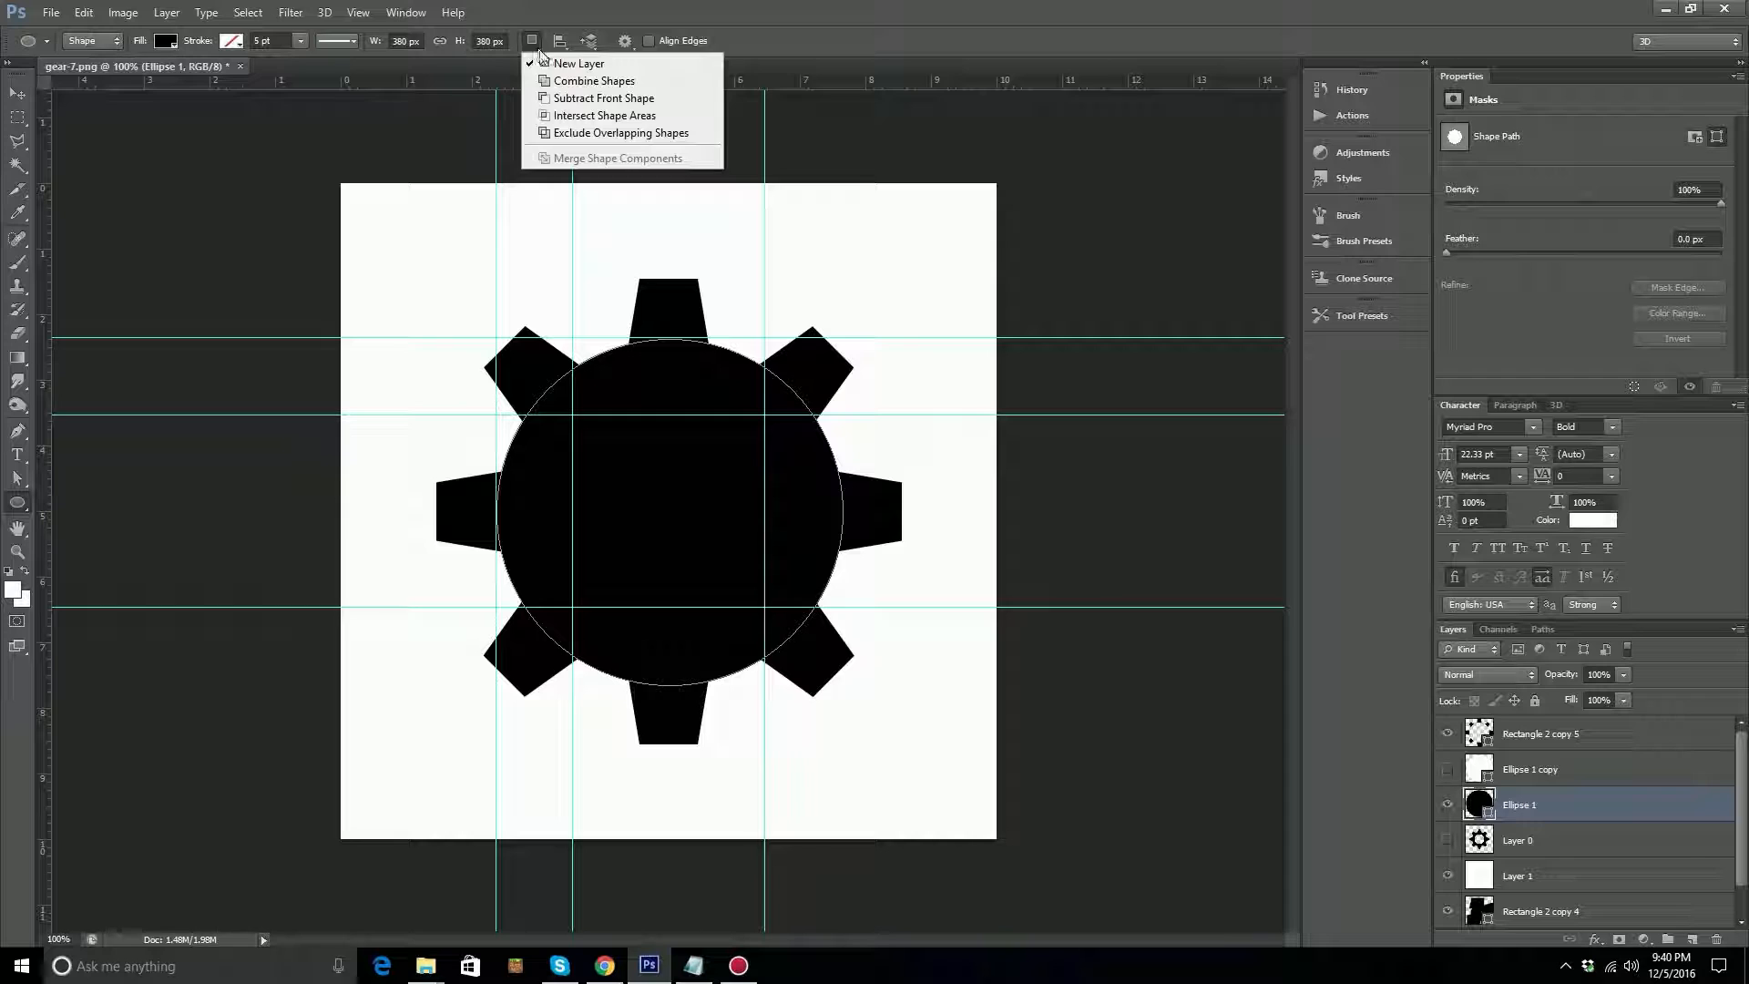
{"action": "left_click", "coordinate": [634, 97]}
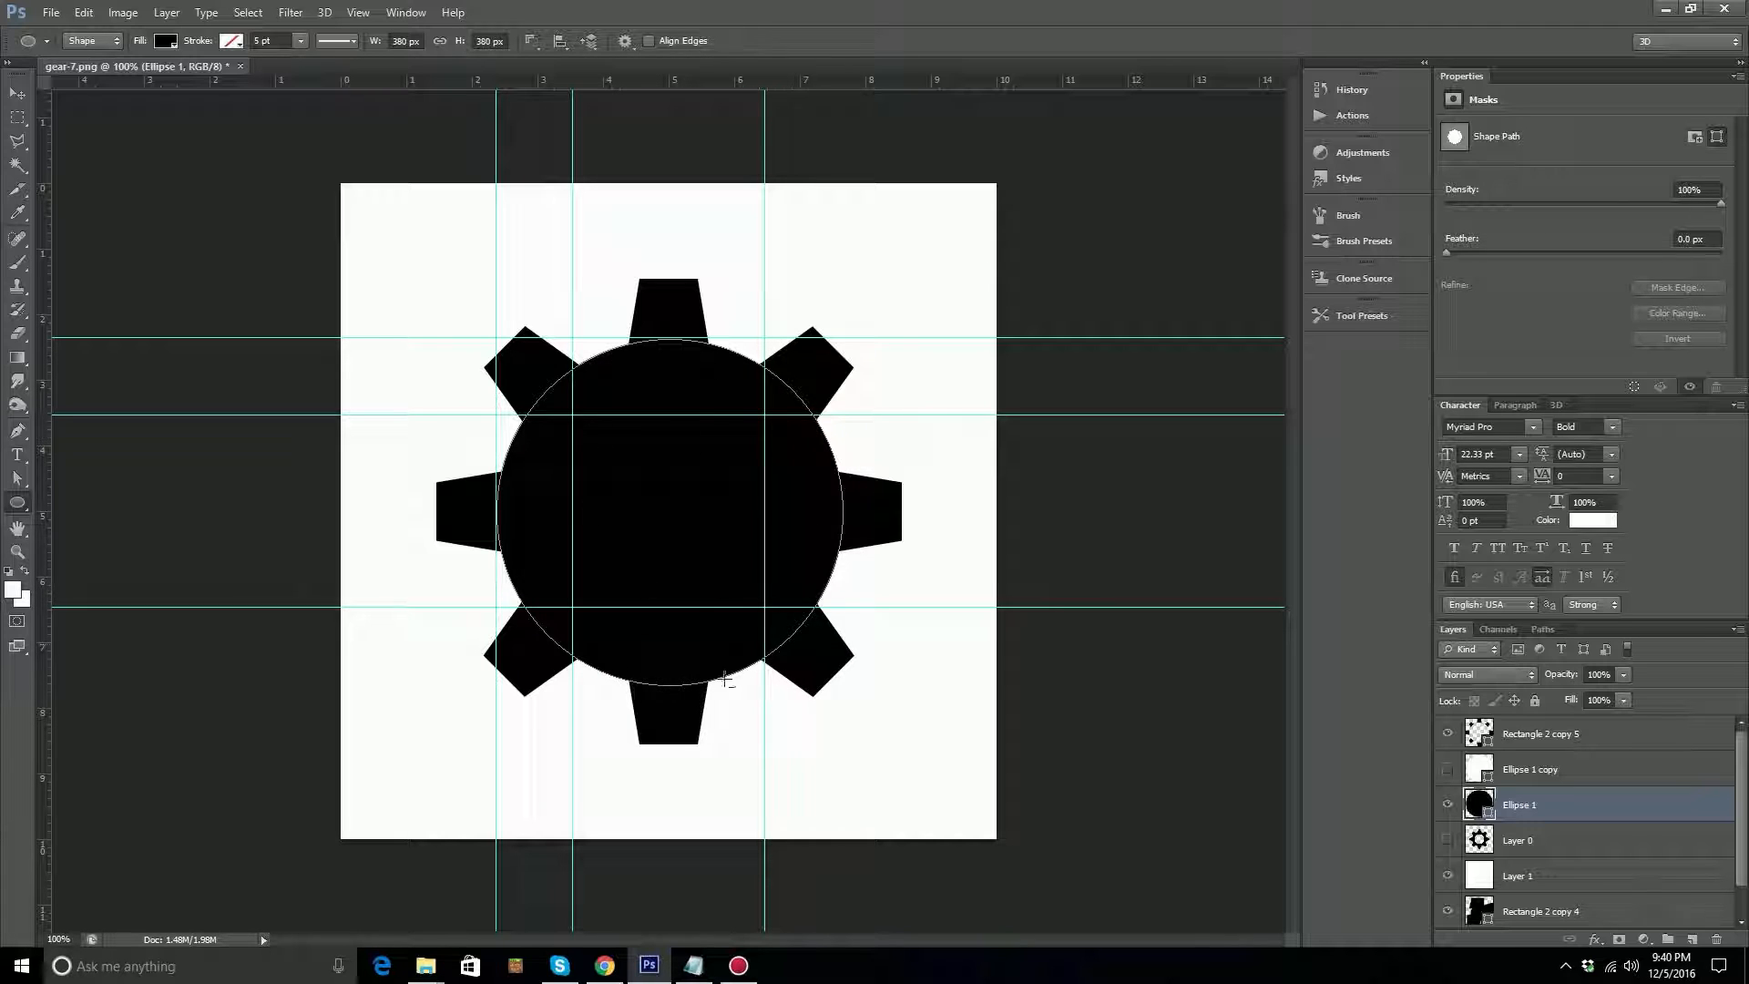
{"action": "left_click", "coordinate": [577, 419]}
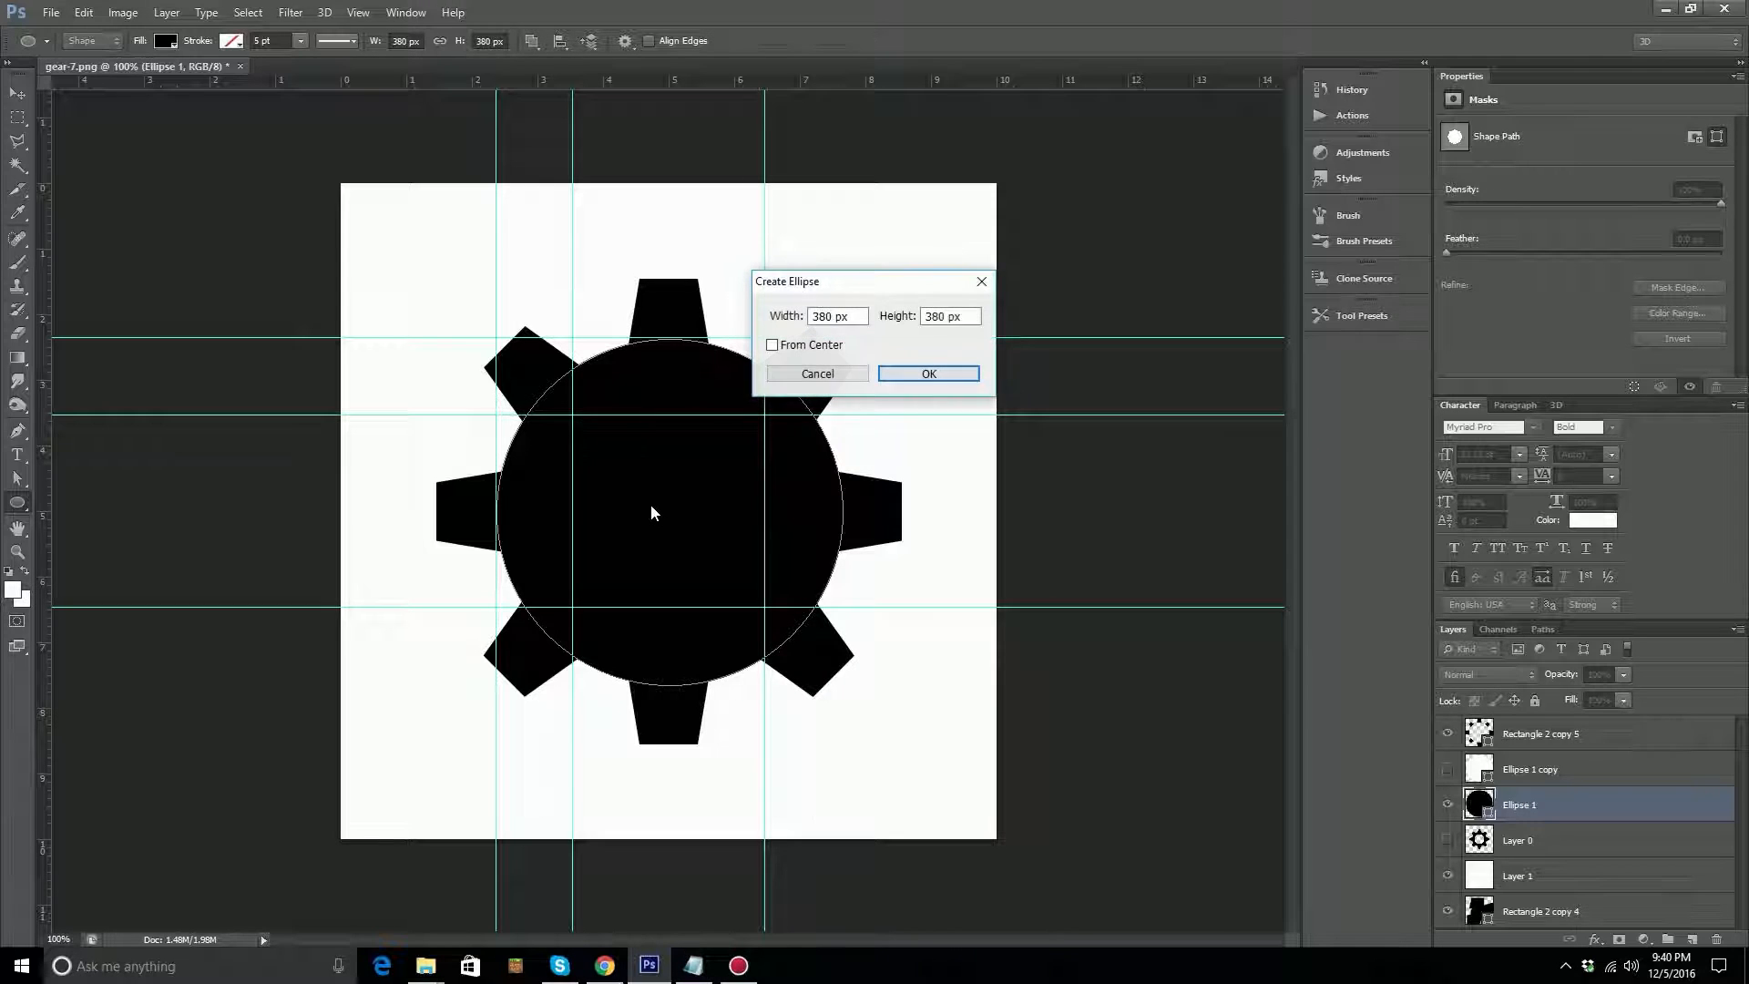
{"action": "left_click", "coordinate": [847, 377]}
{"action": "left_click_drag", "start_coordinate": [573, 415], "coordinate": [765, 607]}
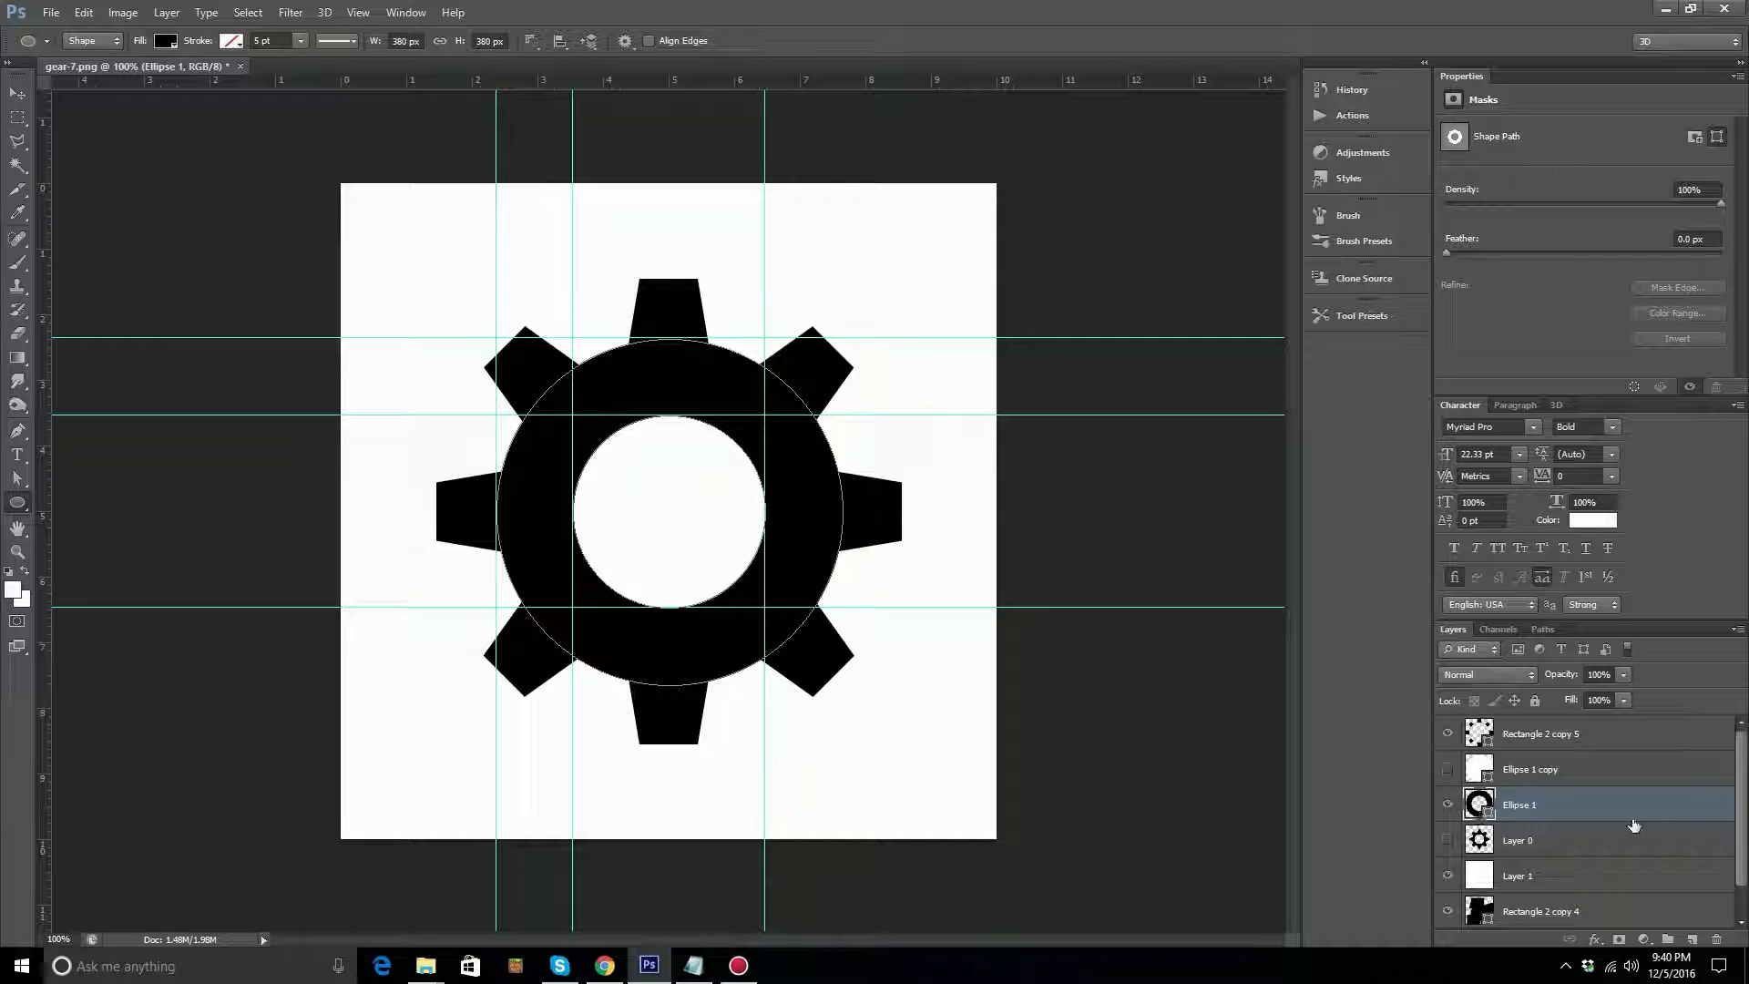
Delete the Rectangle 2 copy 4 layer, and hide Layer 1, Rectangle 1 and the guides.
{"action": "scroll", "coordinate": [1480, 802], "scroll_direction": "down", "scroll_amount": 1}
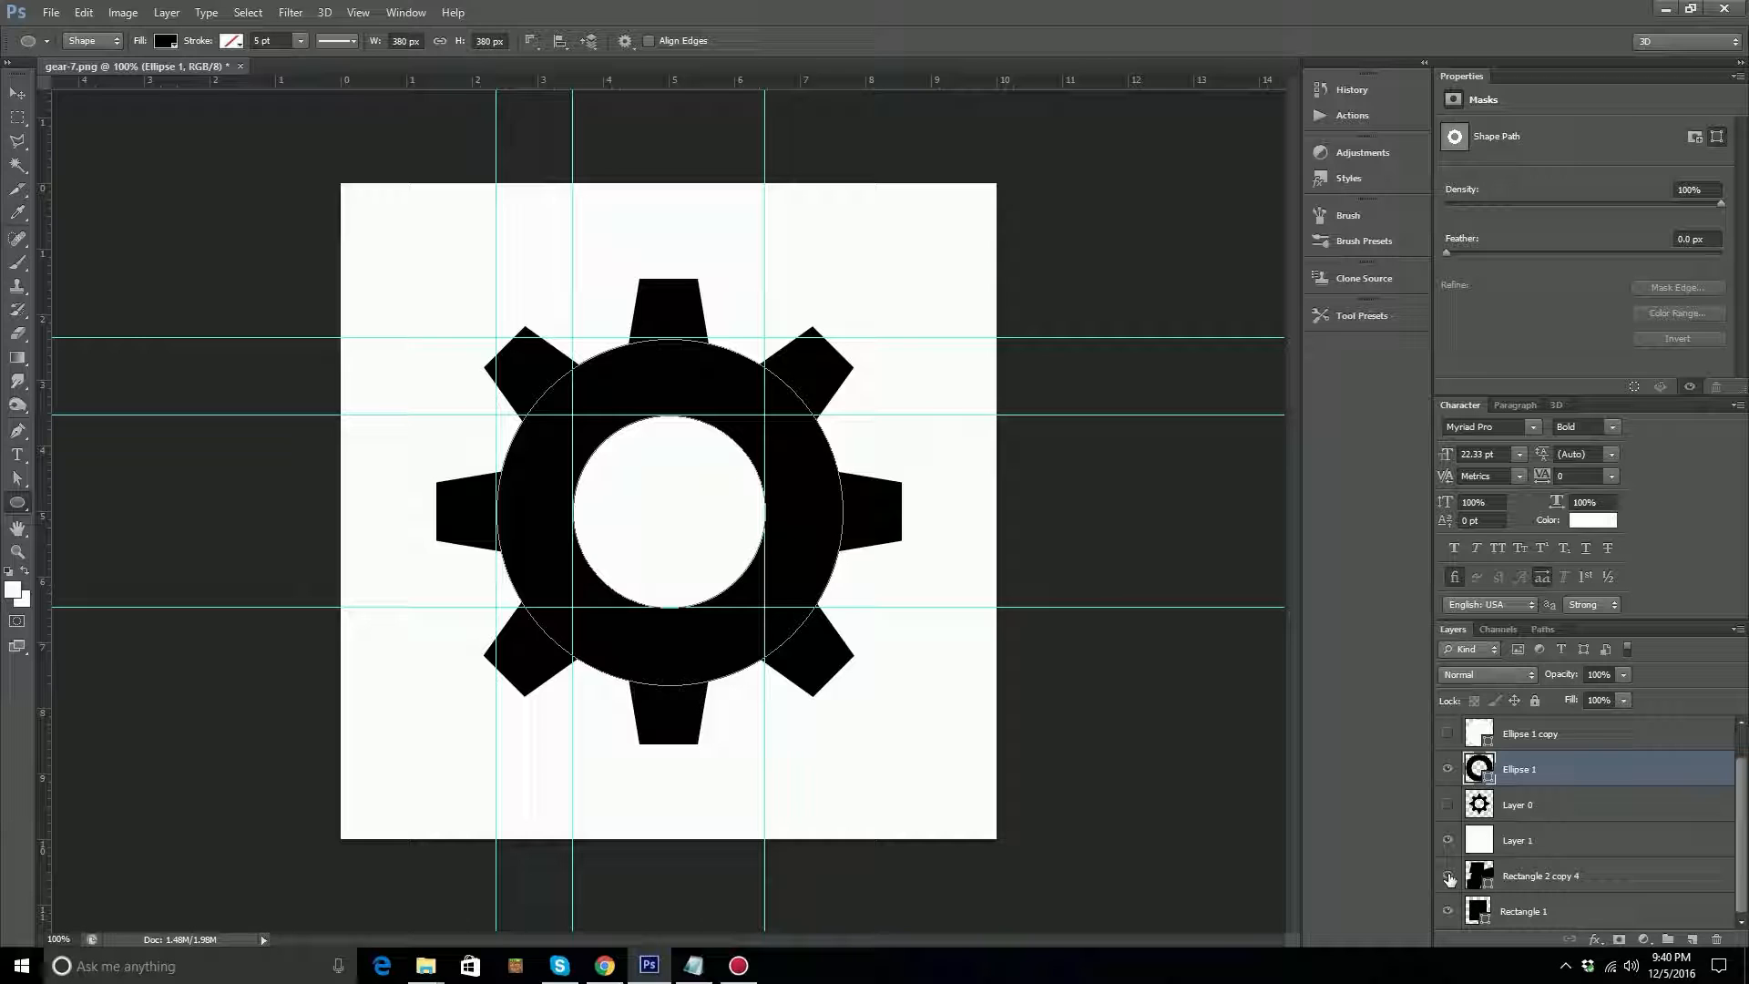
{"action": "left_click_drag", "start_coordinate": [1595, 878], "coordinate": [1717, 939]}
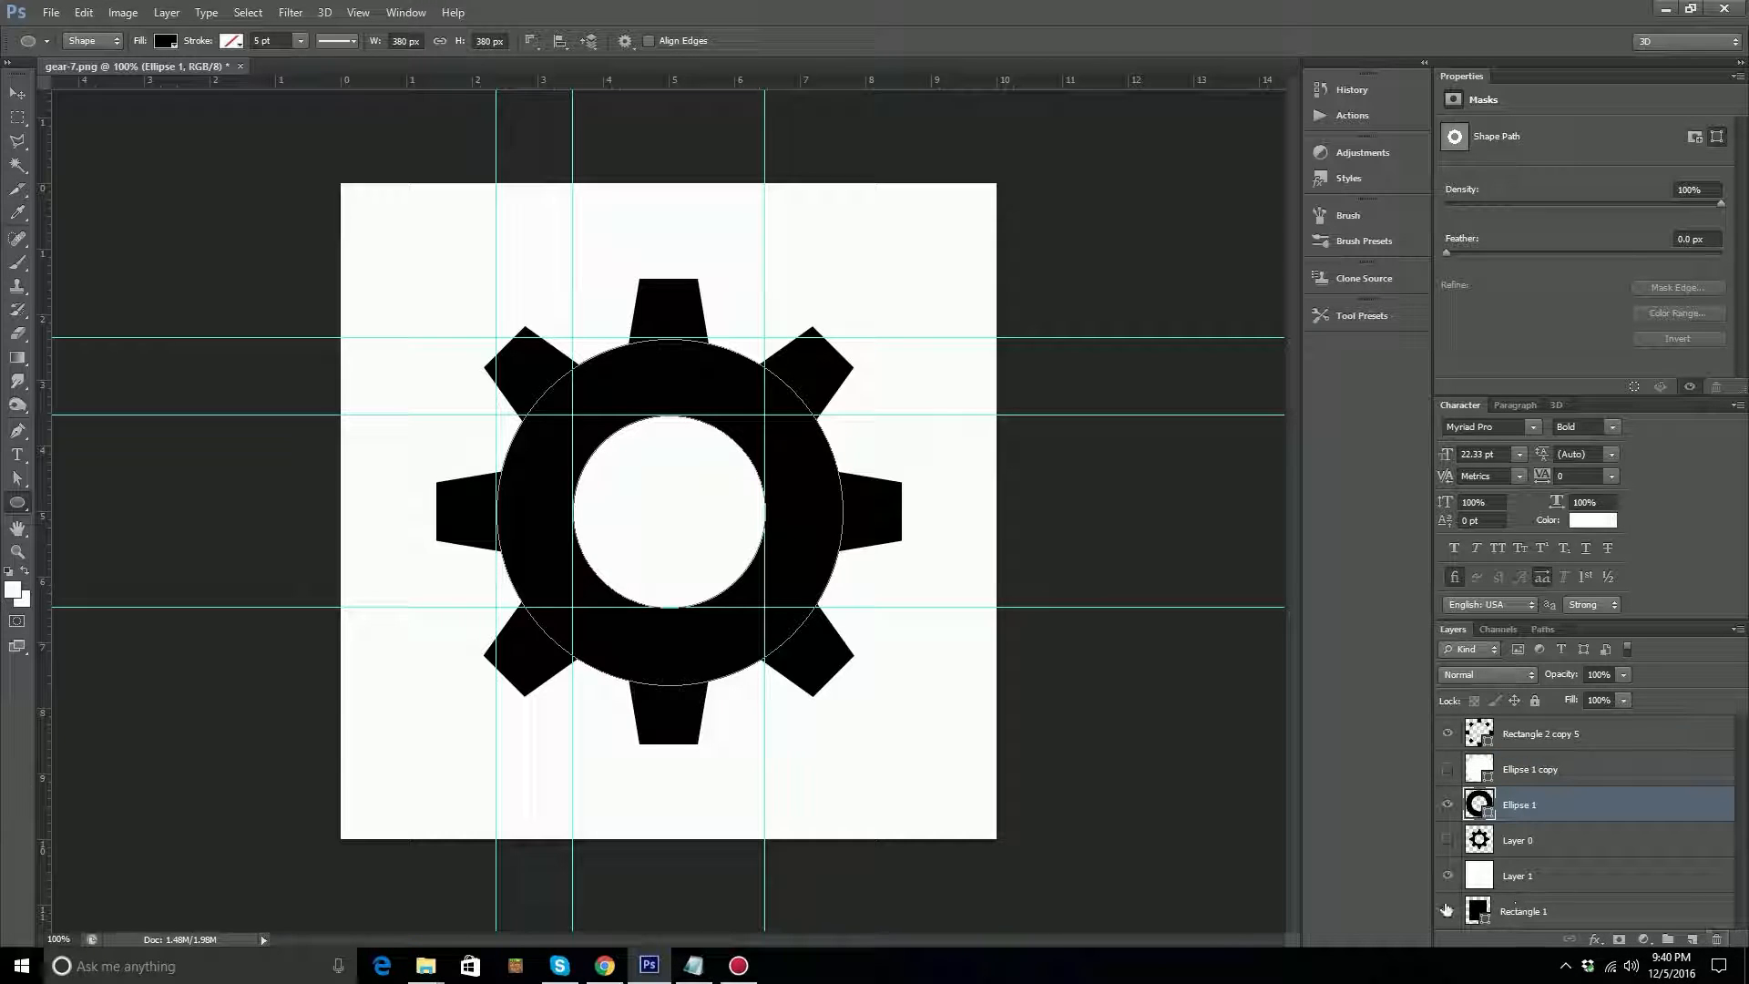
{"action": "left_click", "coordinate": [1447, 875]}
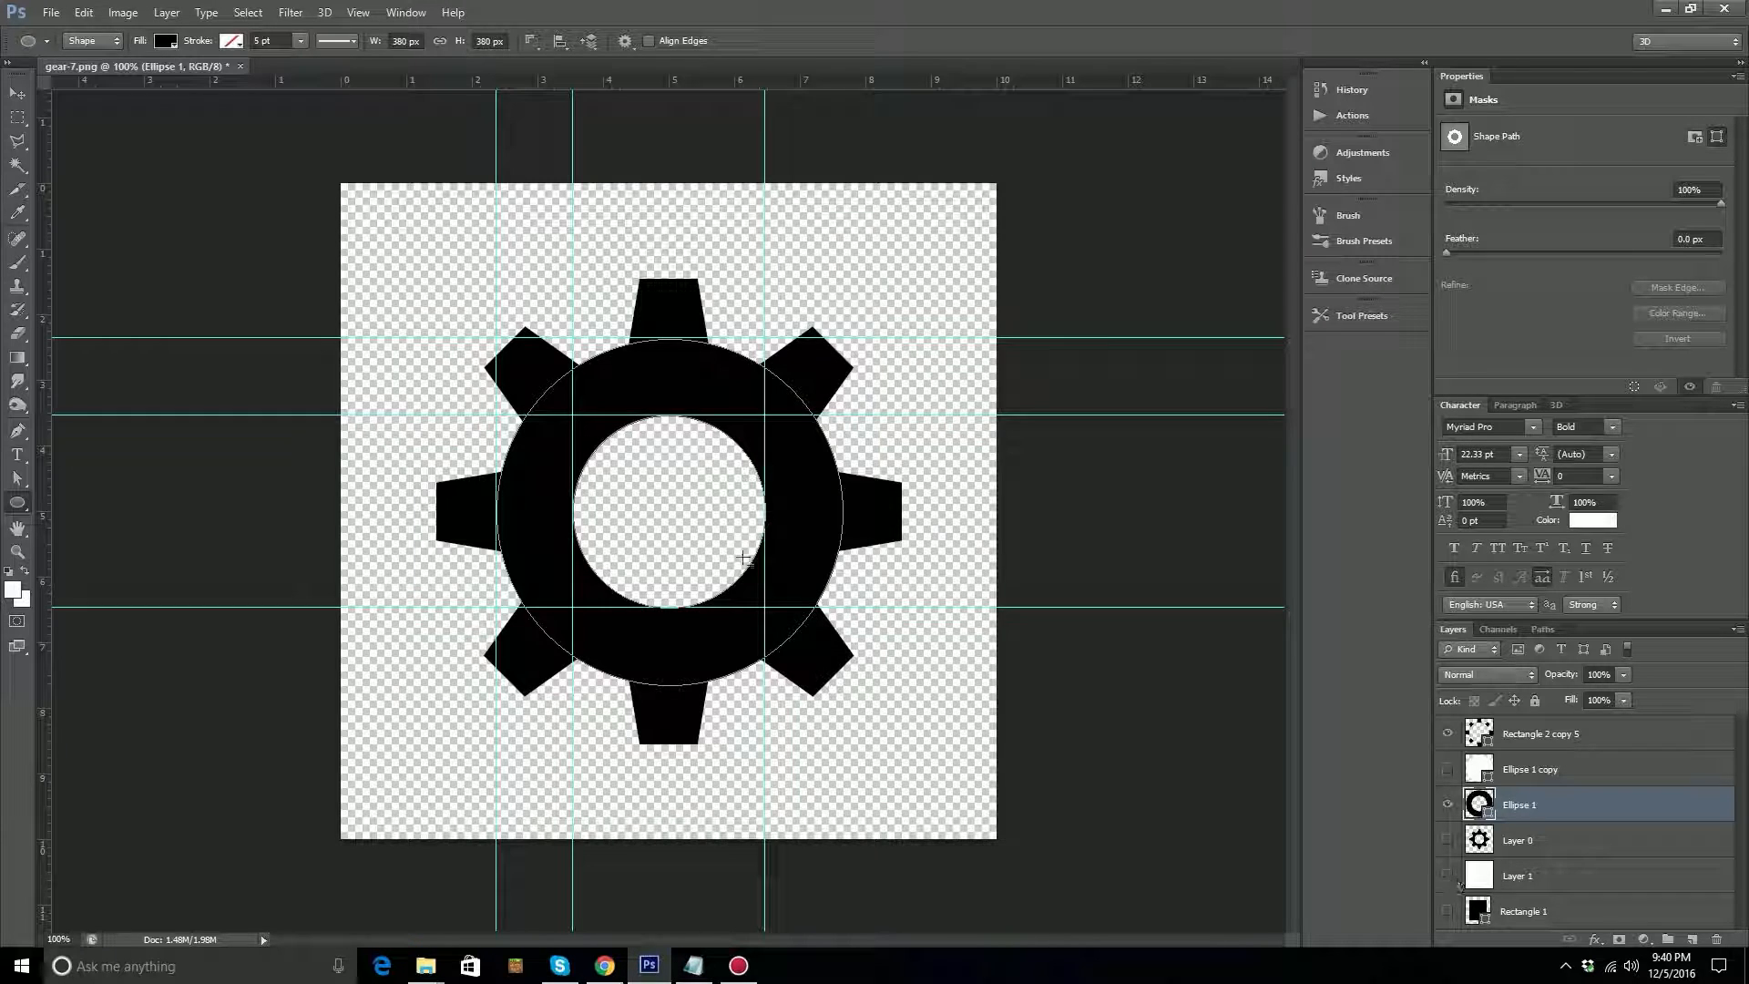
{"action": "key", "text": "ctrl+semicolon"}
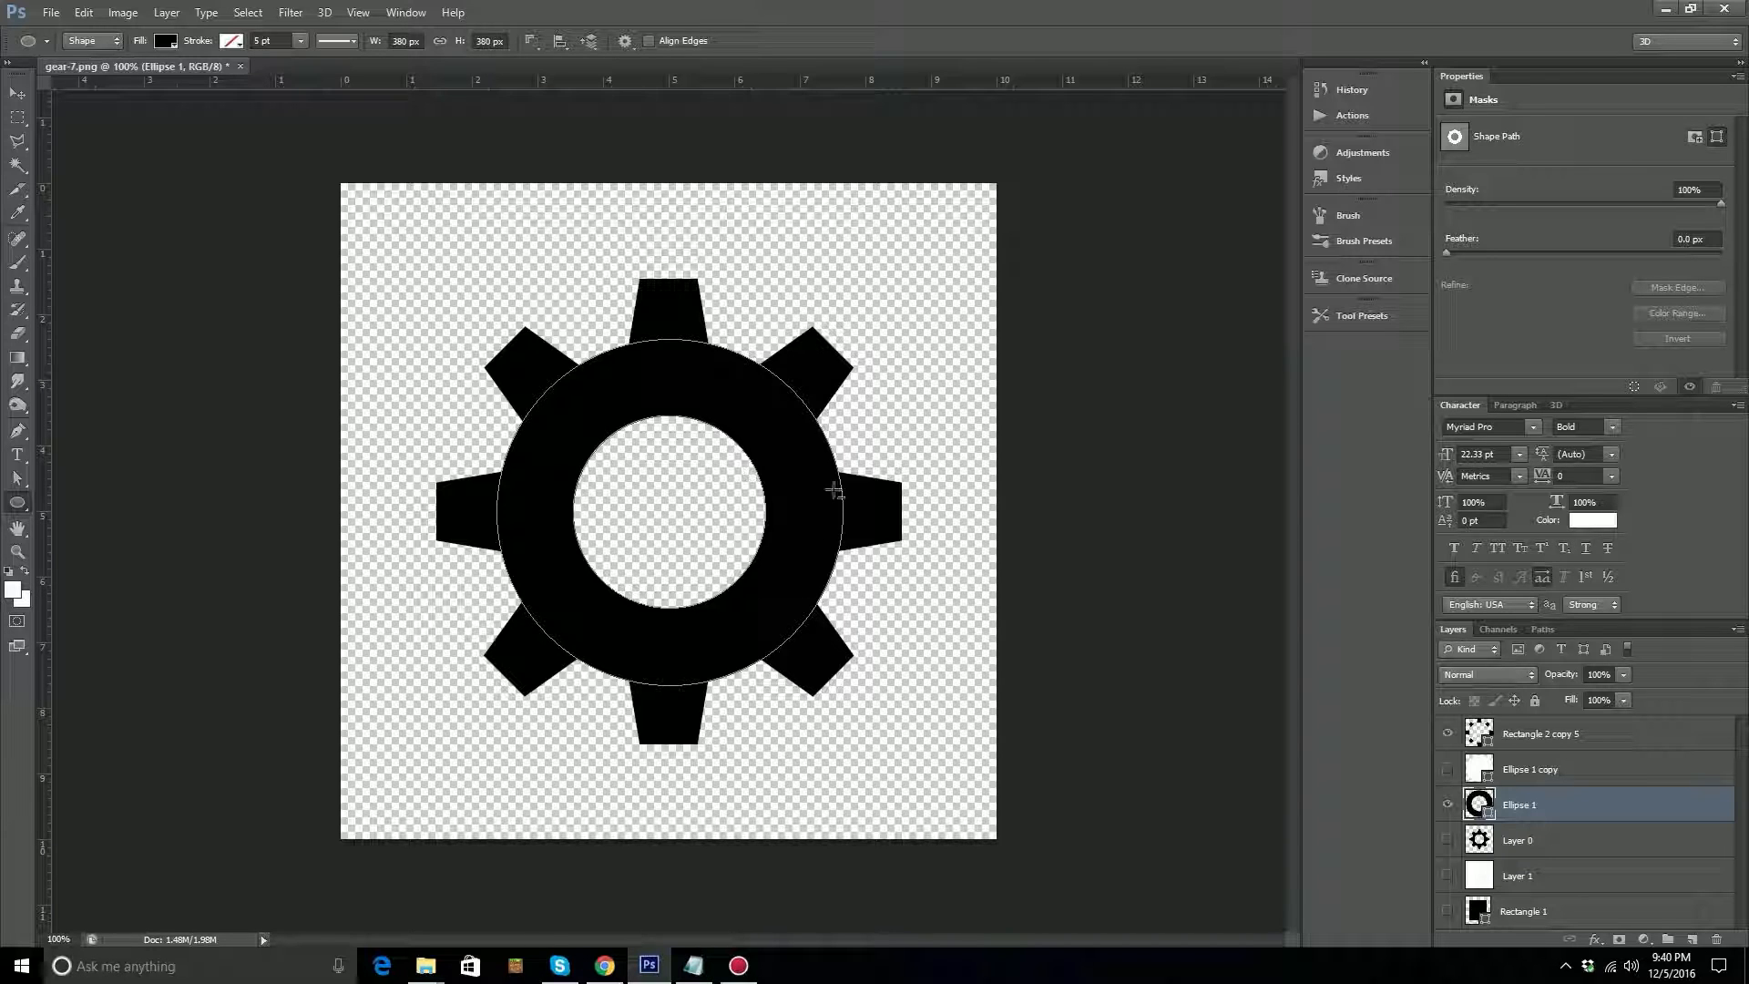
{"action": "key", "text": "a"}
{"action": "left_click", "coordinate": [971, 586]}
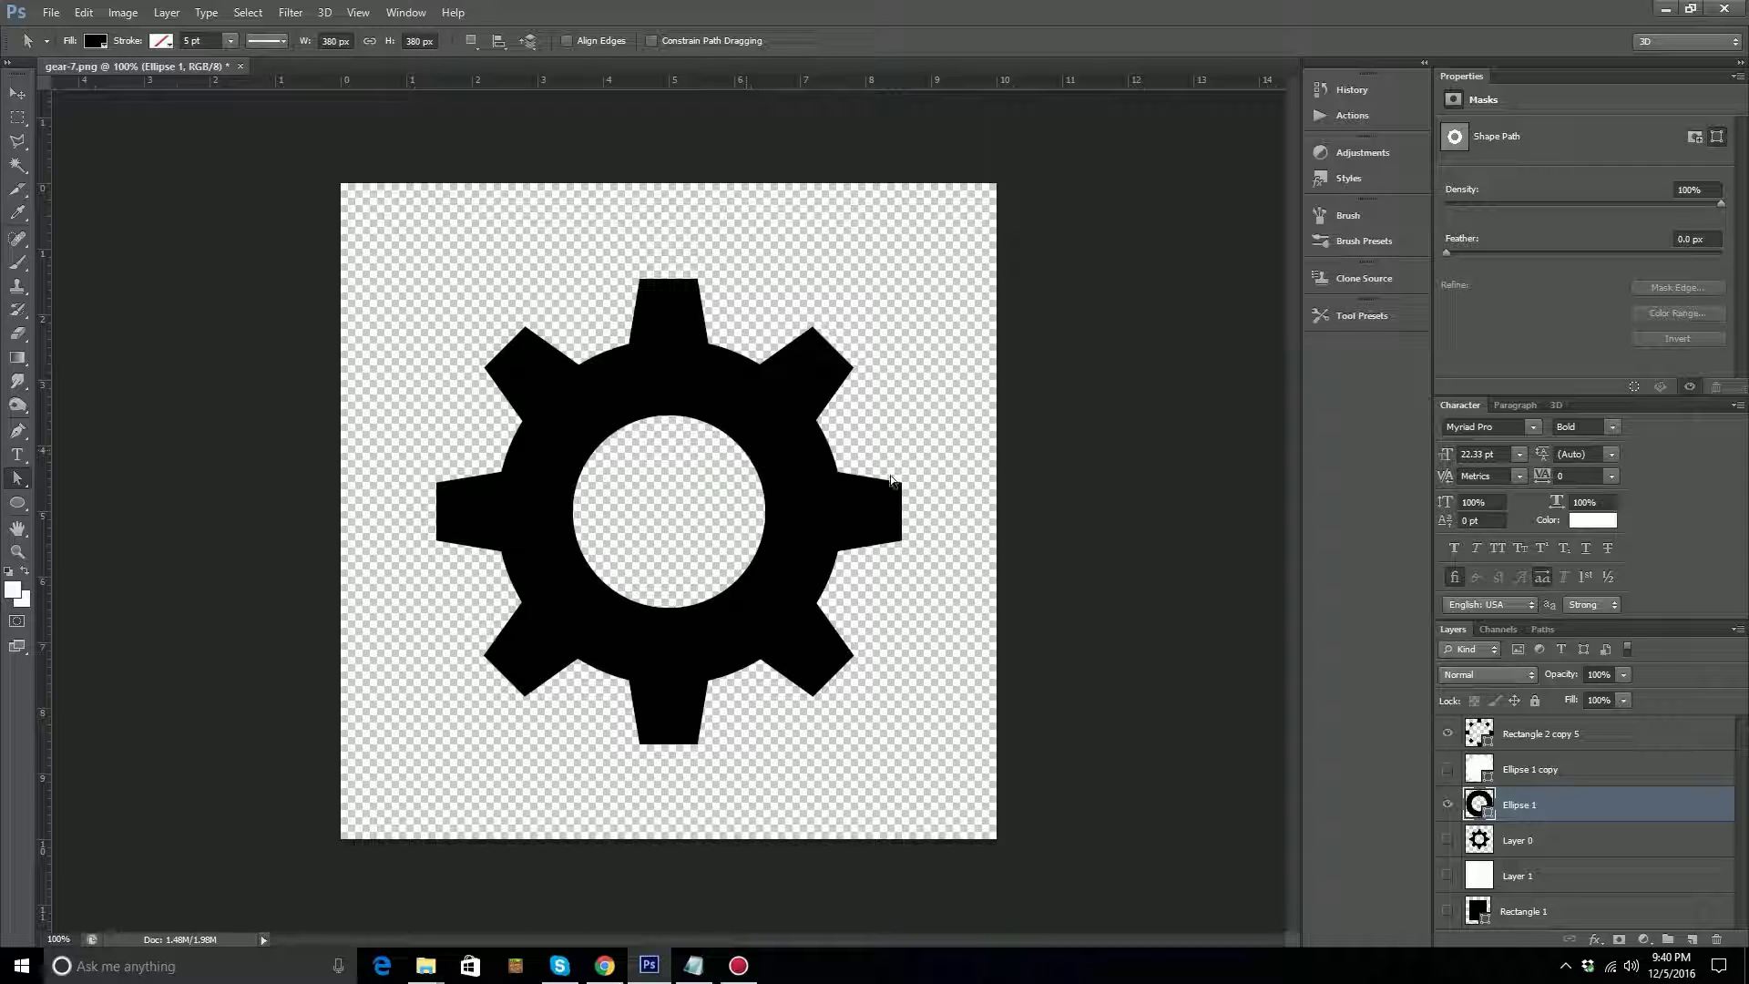
Delete the white Ellipse 1 copy layer.
{"action": "left_click", "coordinate": [1534, 769]}
{"action": "left_click", "coordinate": [1448, 769]}
{"action": "double_click", "coordinate": [1535, 770]}
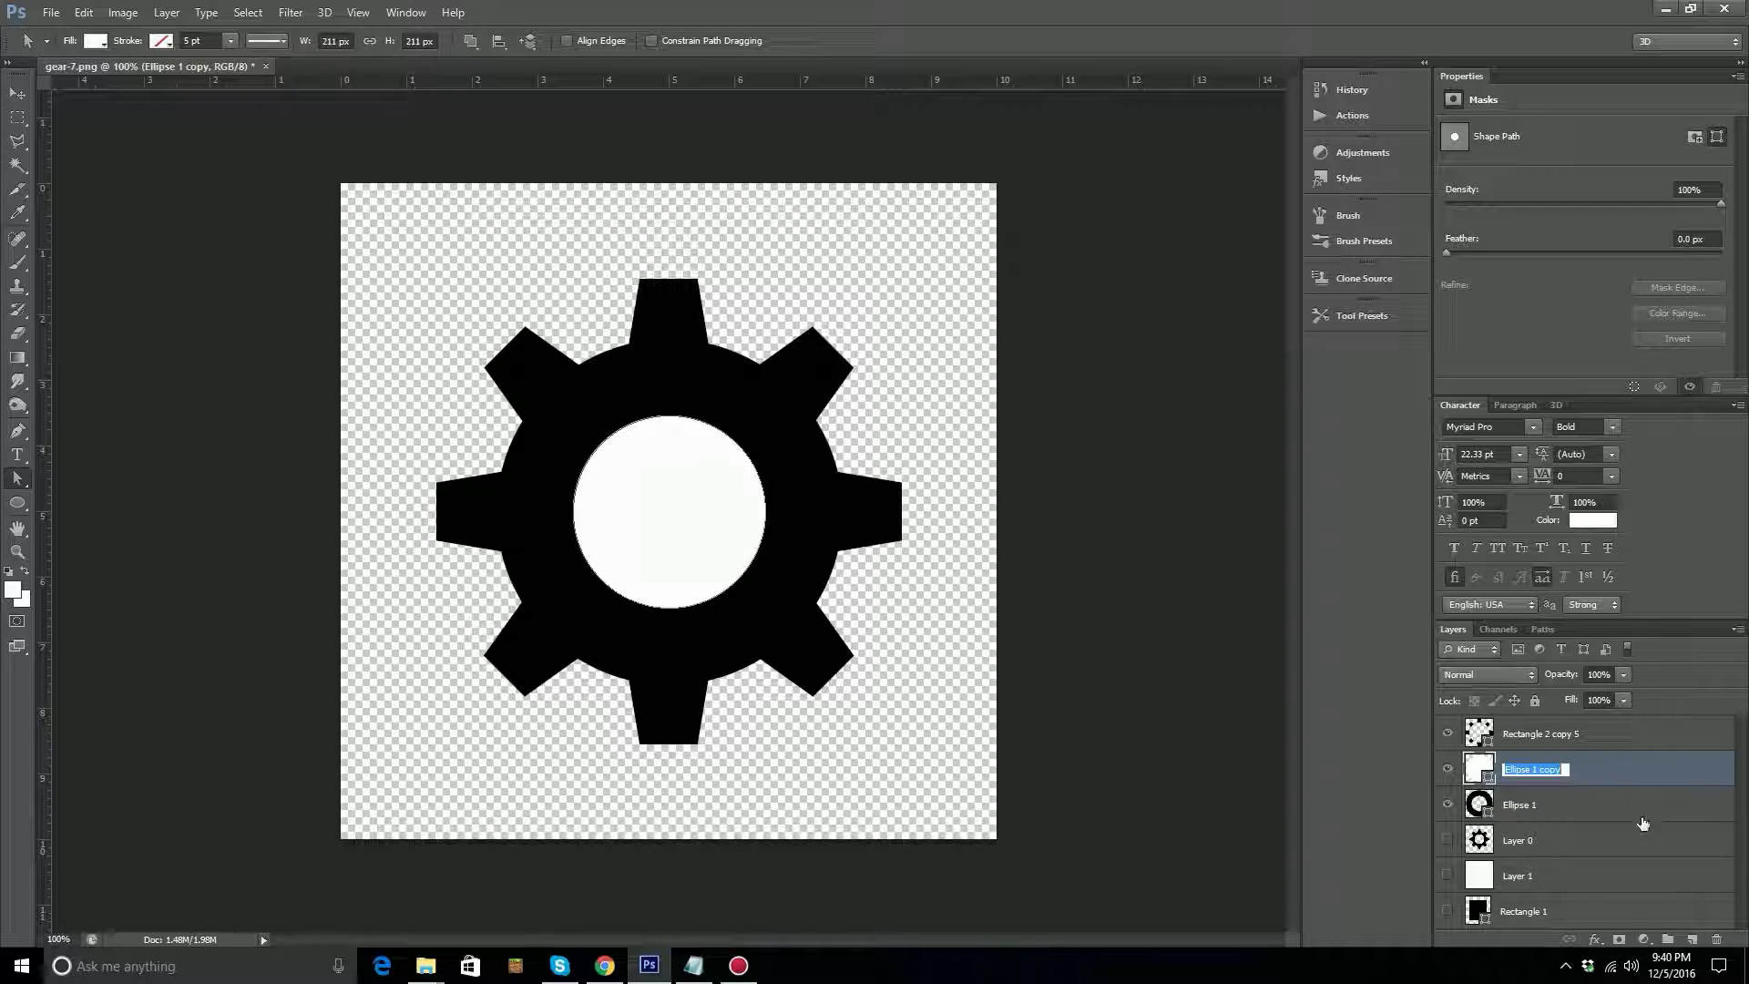
{"action": "left_click", "coordinate": [1481, 773]}
{"action": "left_click_drag", "start_coordinate": [1484, 772], "coordinate": [1717, 940]}
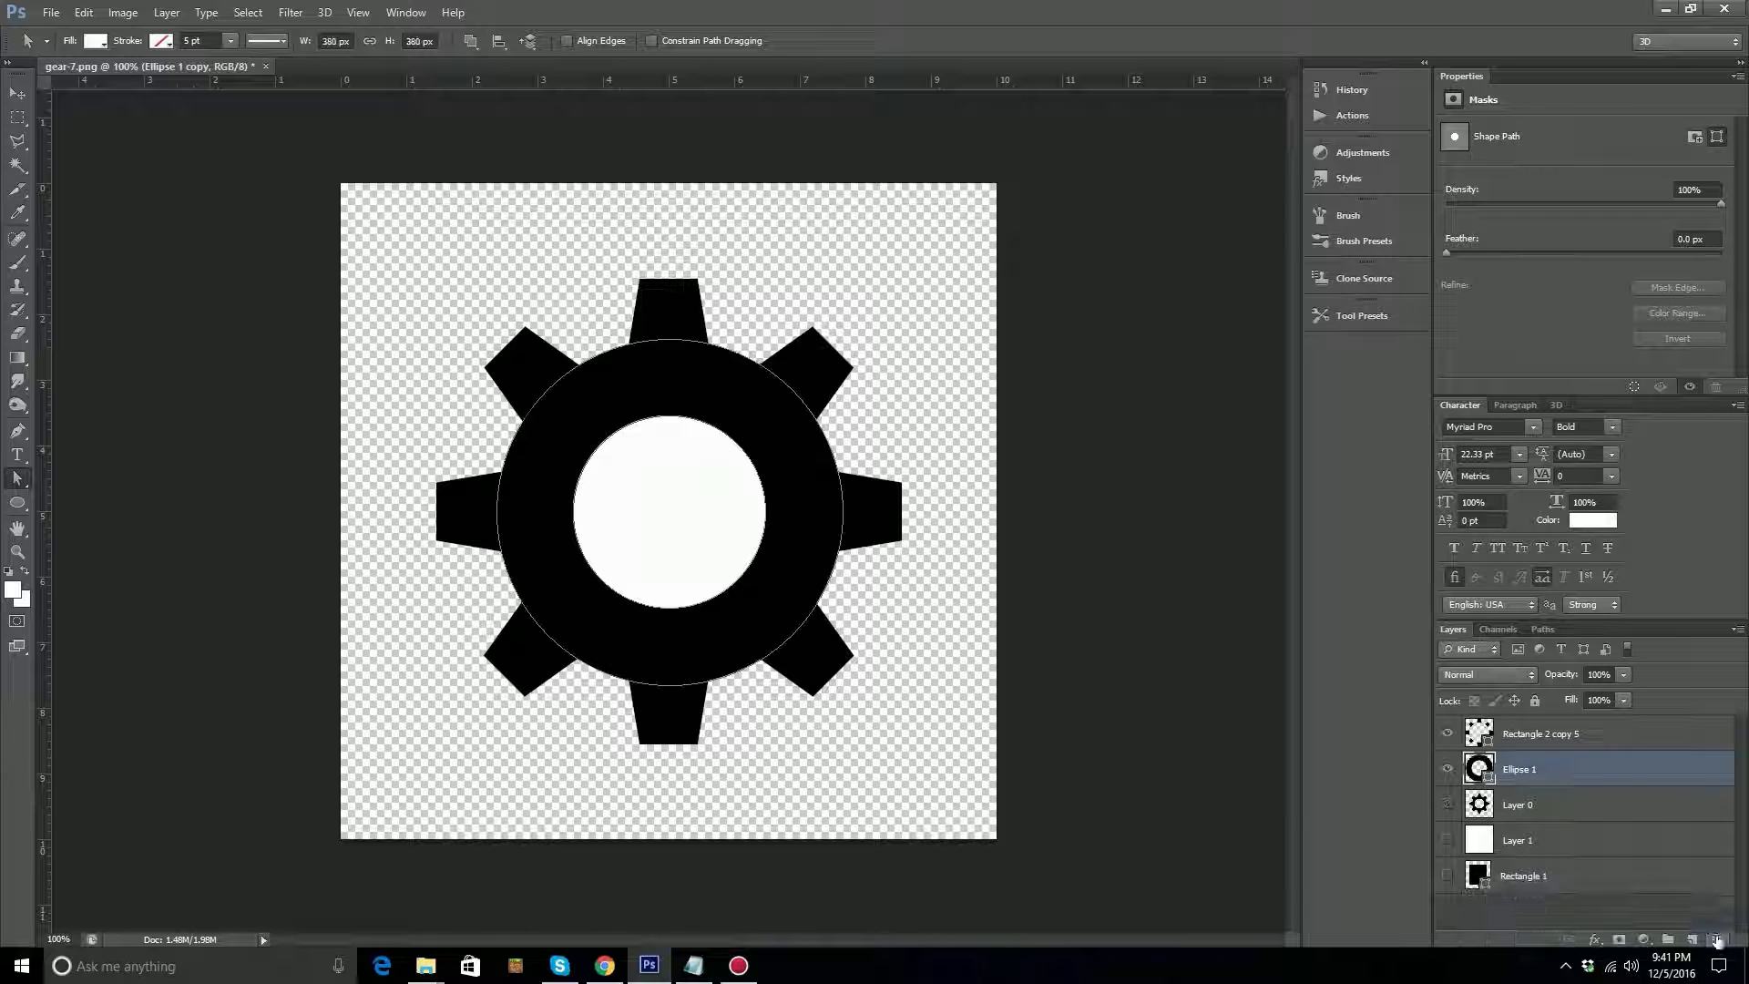
Merge the Rectangle 2 copy 5 teeth layer and the Ellipse 1 ring layer into a single shape layer.
{"action": "double_click", "coordinate": [1611, 738]}
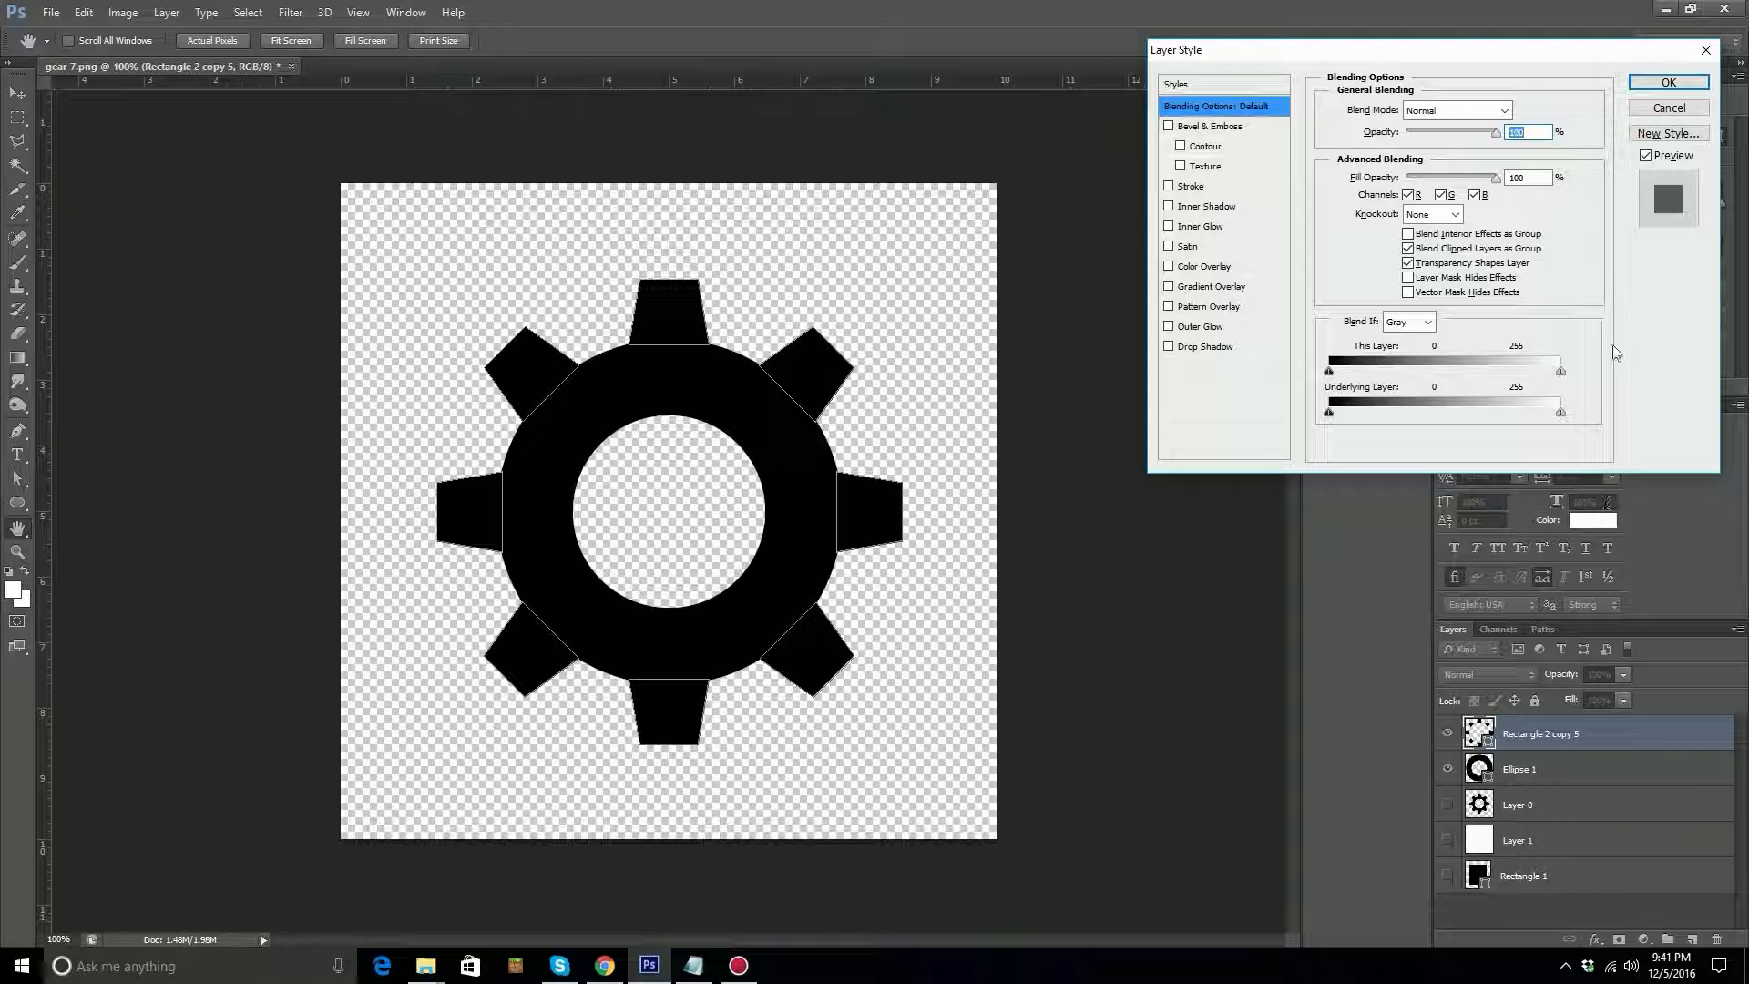
{"action": "left_click", "coordinate": [1680, 110]}
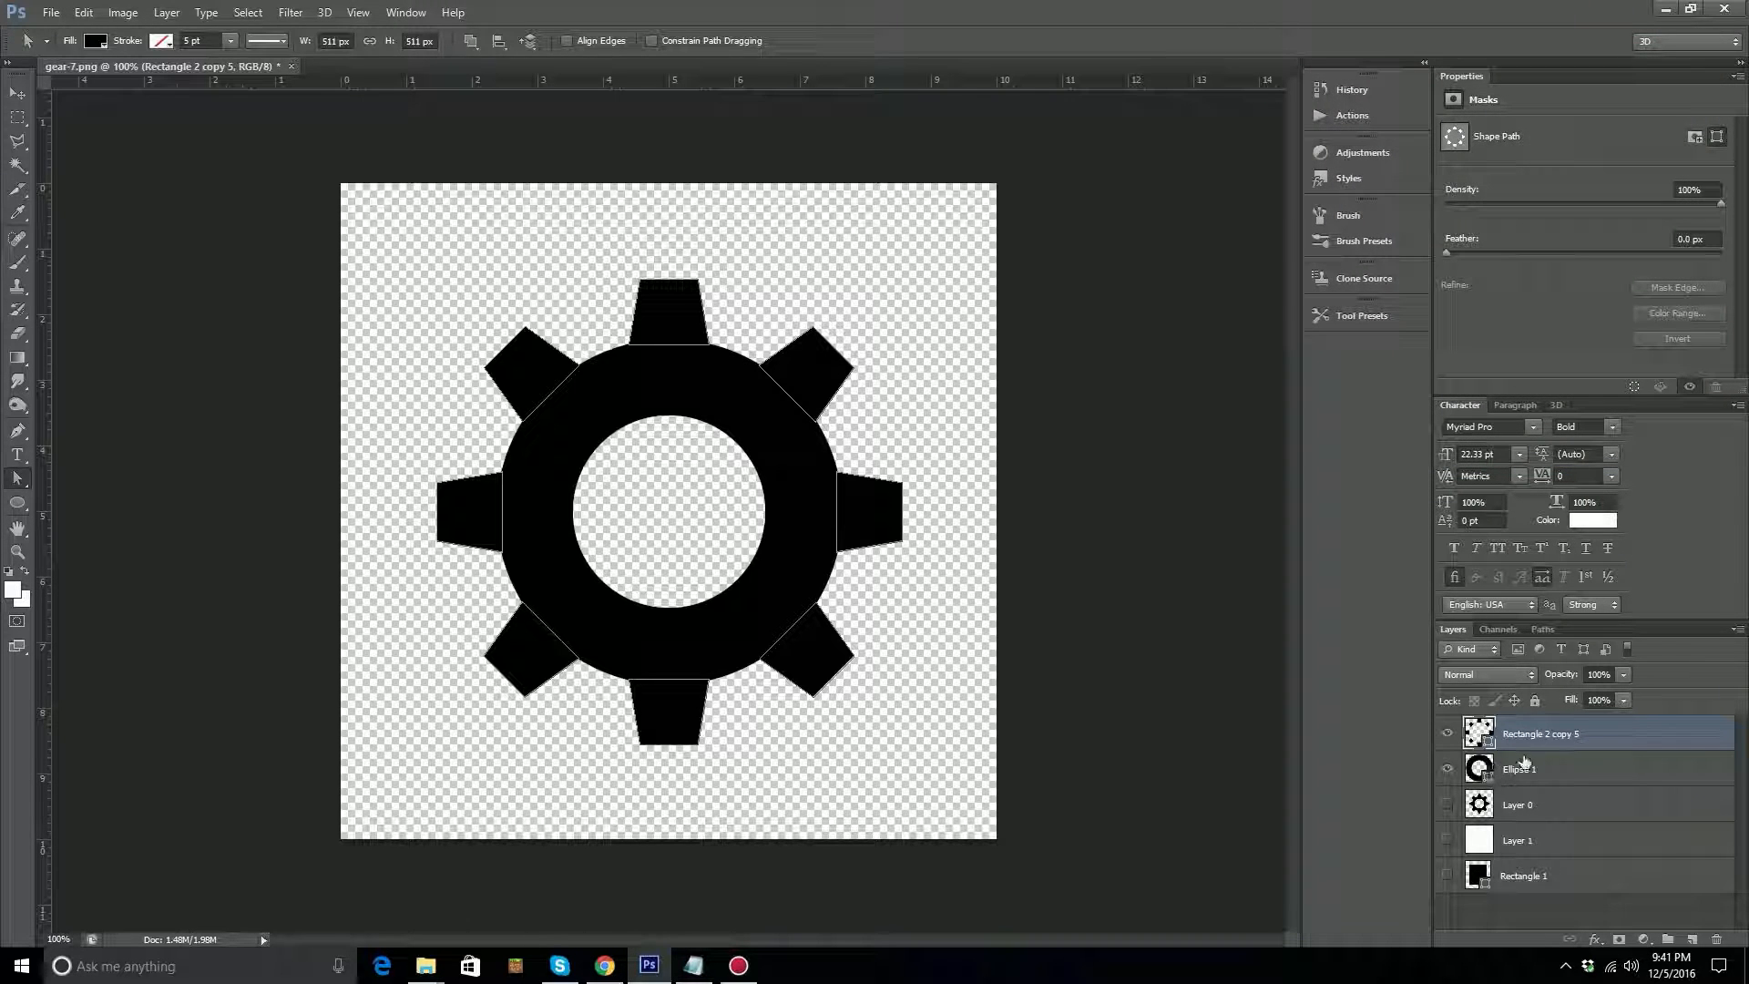
{"action": "left_click", "coordinate": [1539, 771], "text": "shift"}
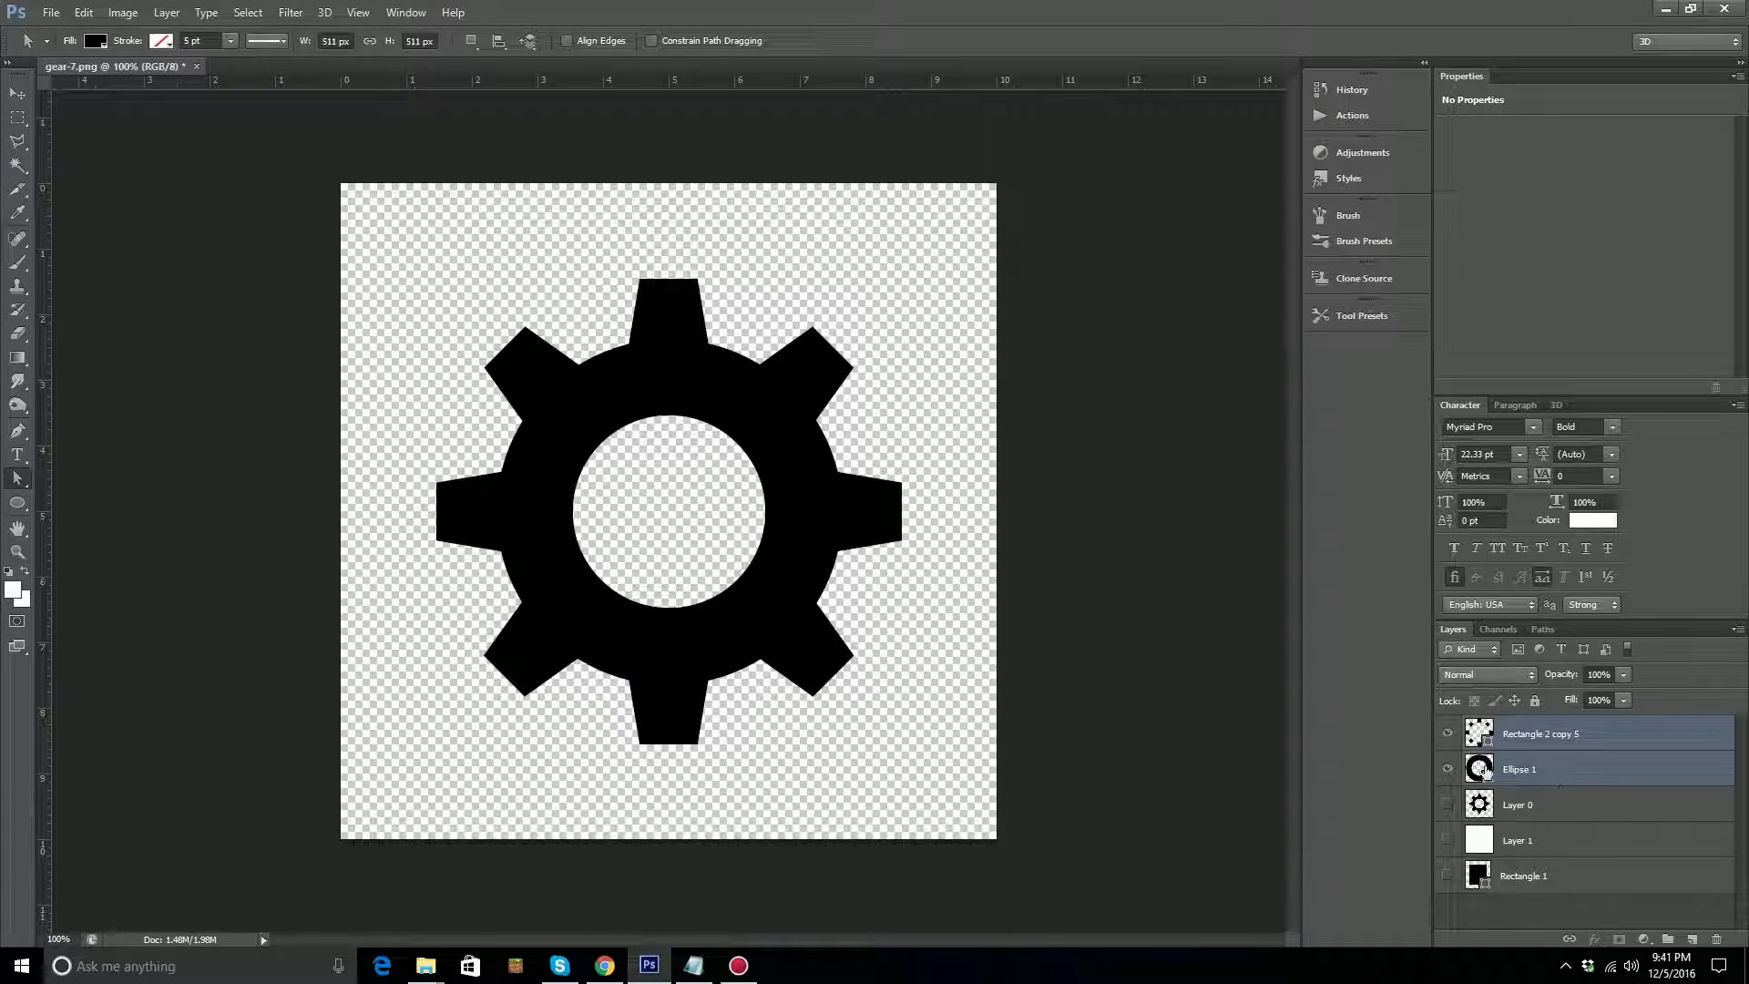
{"action": "left_click", "coordinate": [1447, 733]}
{"action": "left_click", "coordinate": [1447, 734]}
{"action": "left_click", "coordinate": [1448, 770]}
{"action": "left_click", "coordinate": [1448, 771]}
{"action": "left_click", "coordinate": [89, 13]}
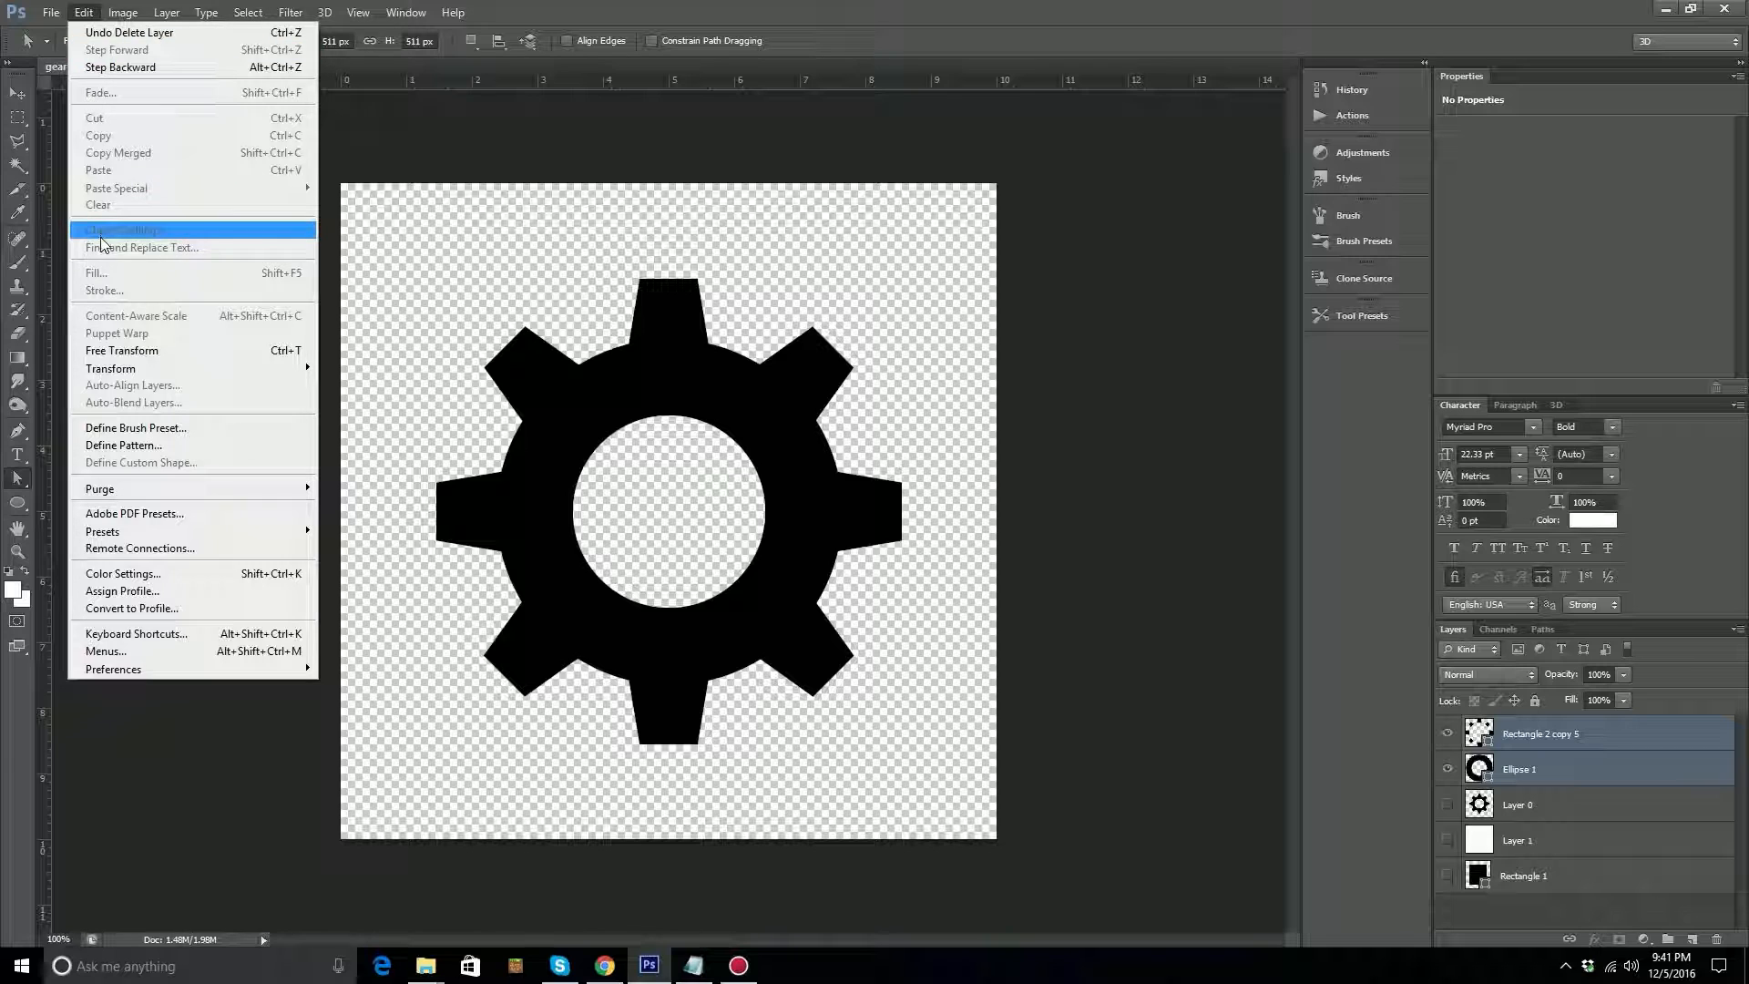
{"action": "left_click", "coordinate": [1102, 385]}
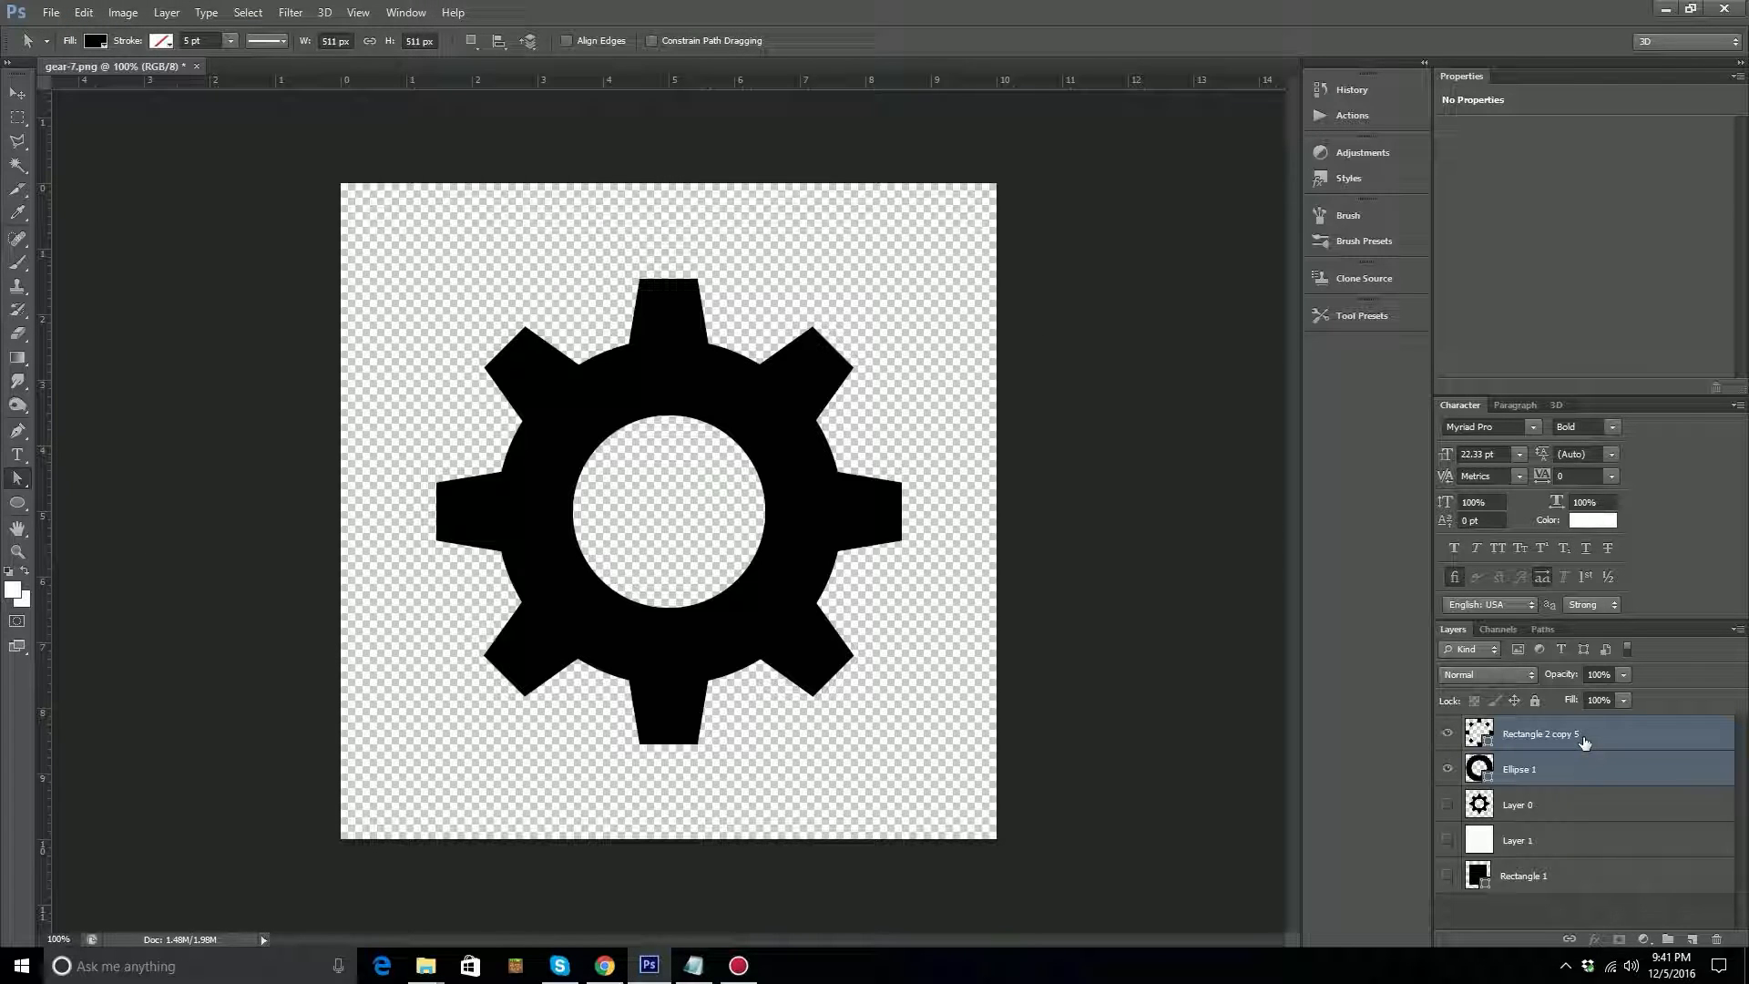
{"action": "key", "text": "ctrl+e"}
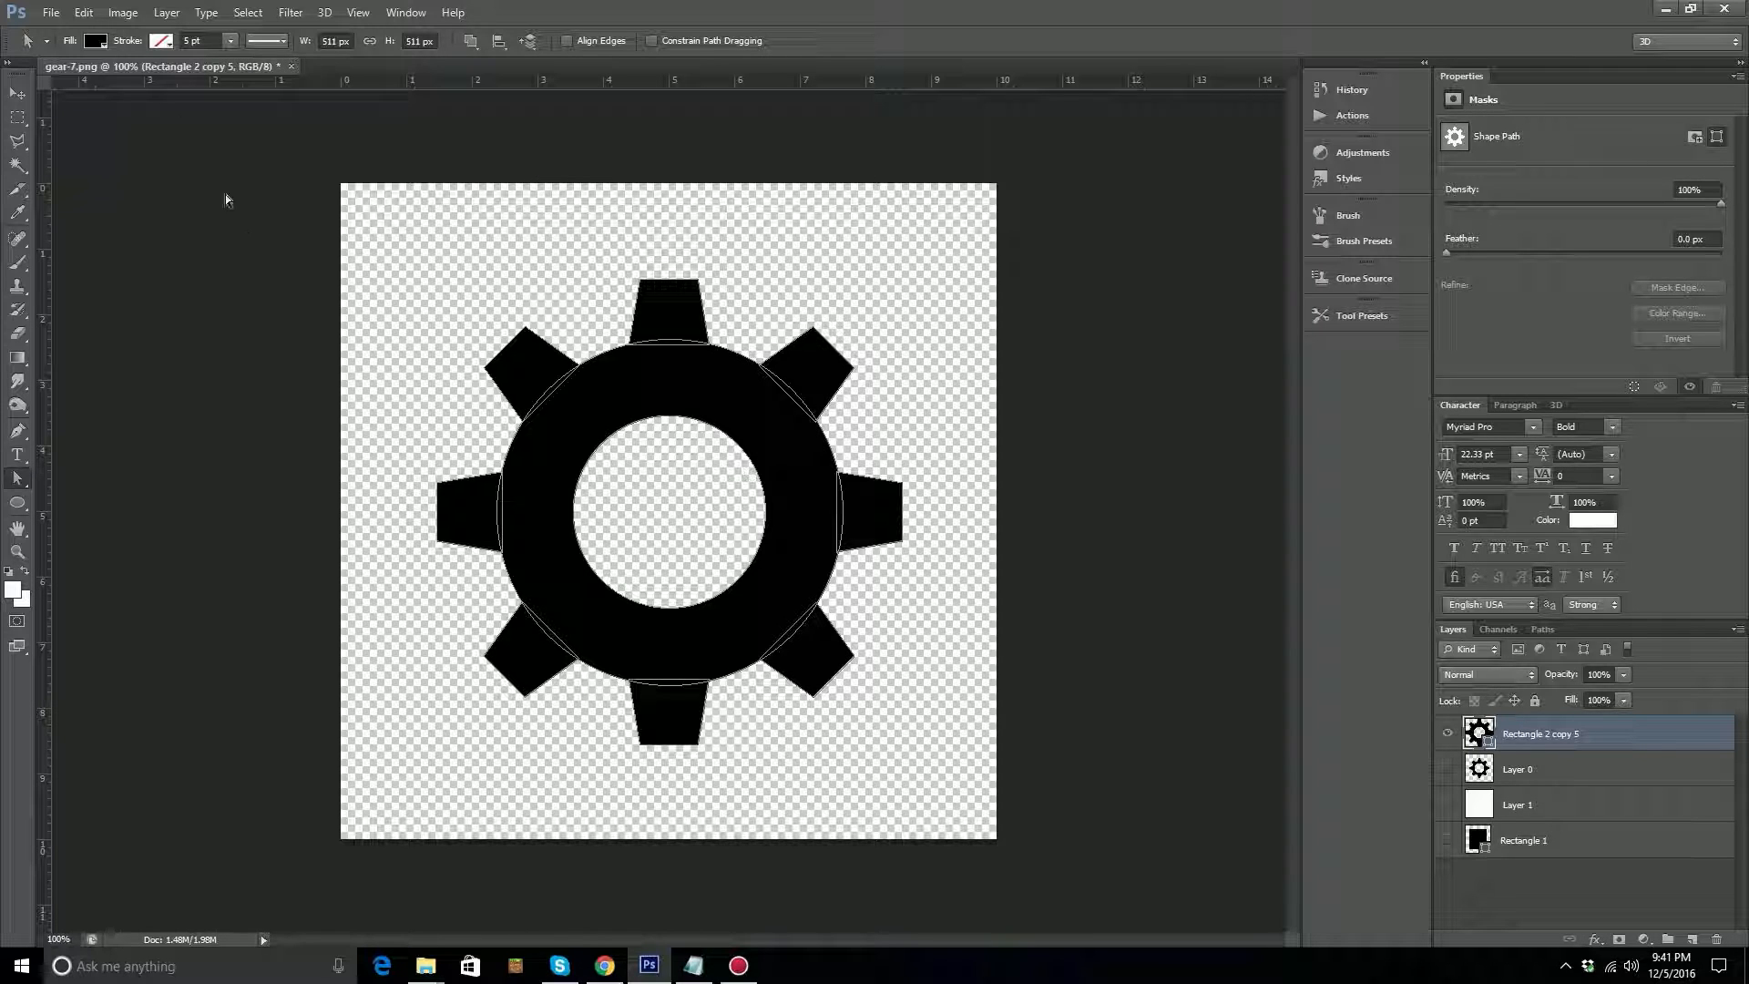
Define the merged gear as a custom shape named gear1.
{"action": "left_click", "coordinate": [83, 13]}
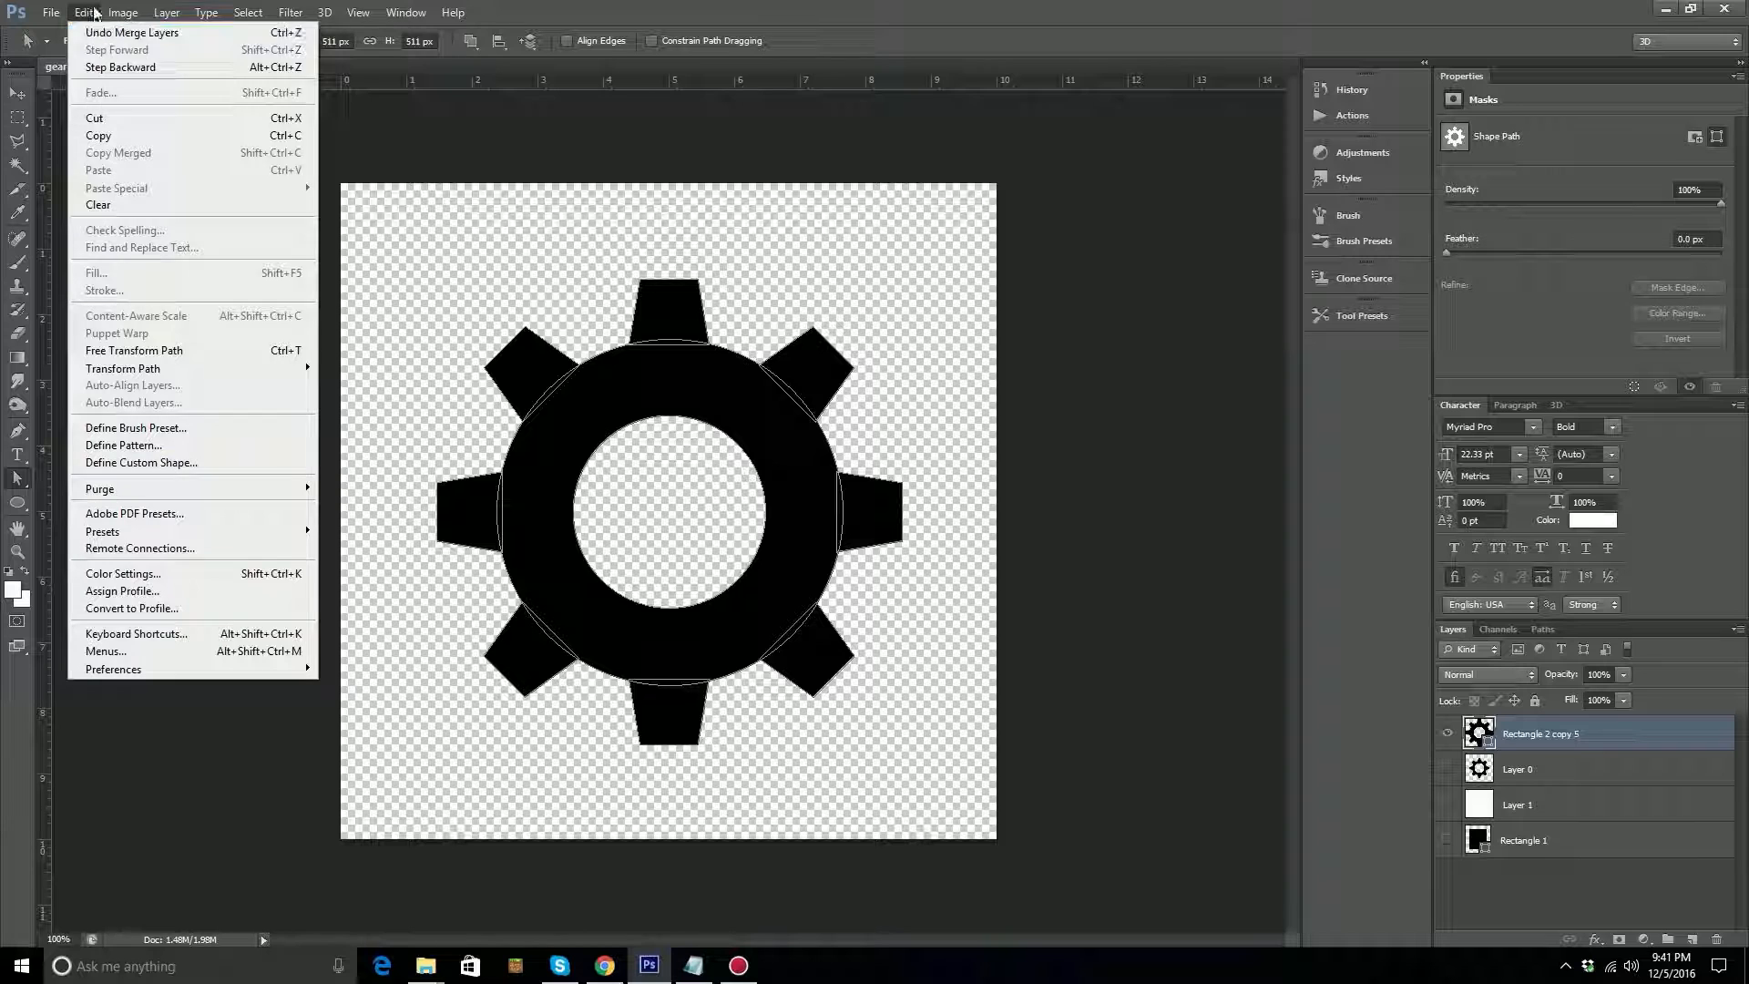
{"action": "left_click", "coordinate": [202, 470]}
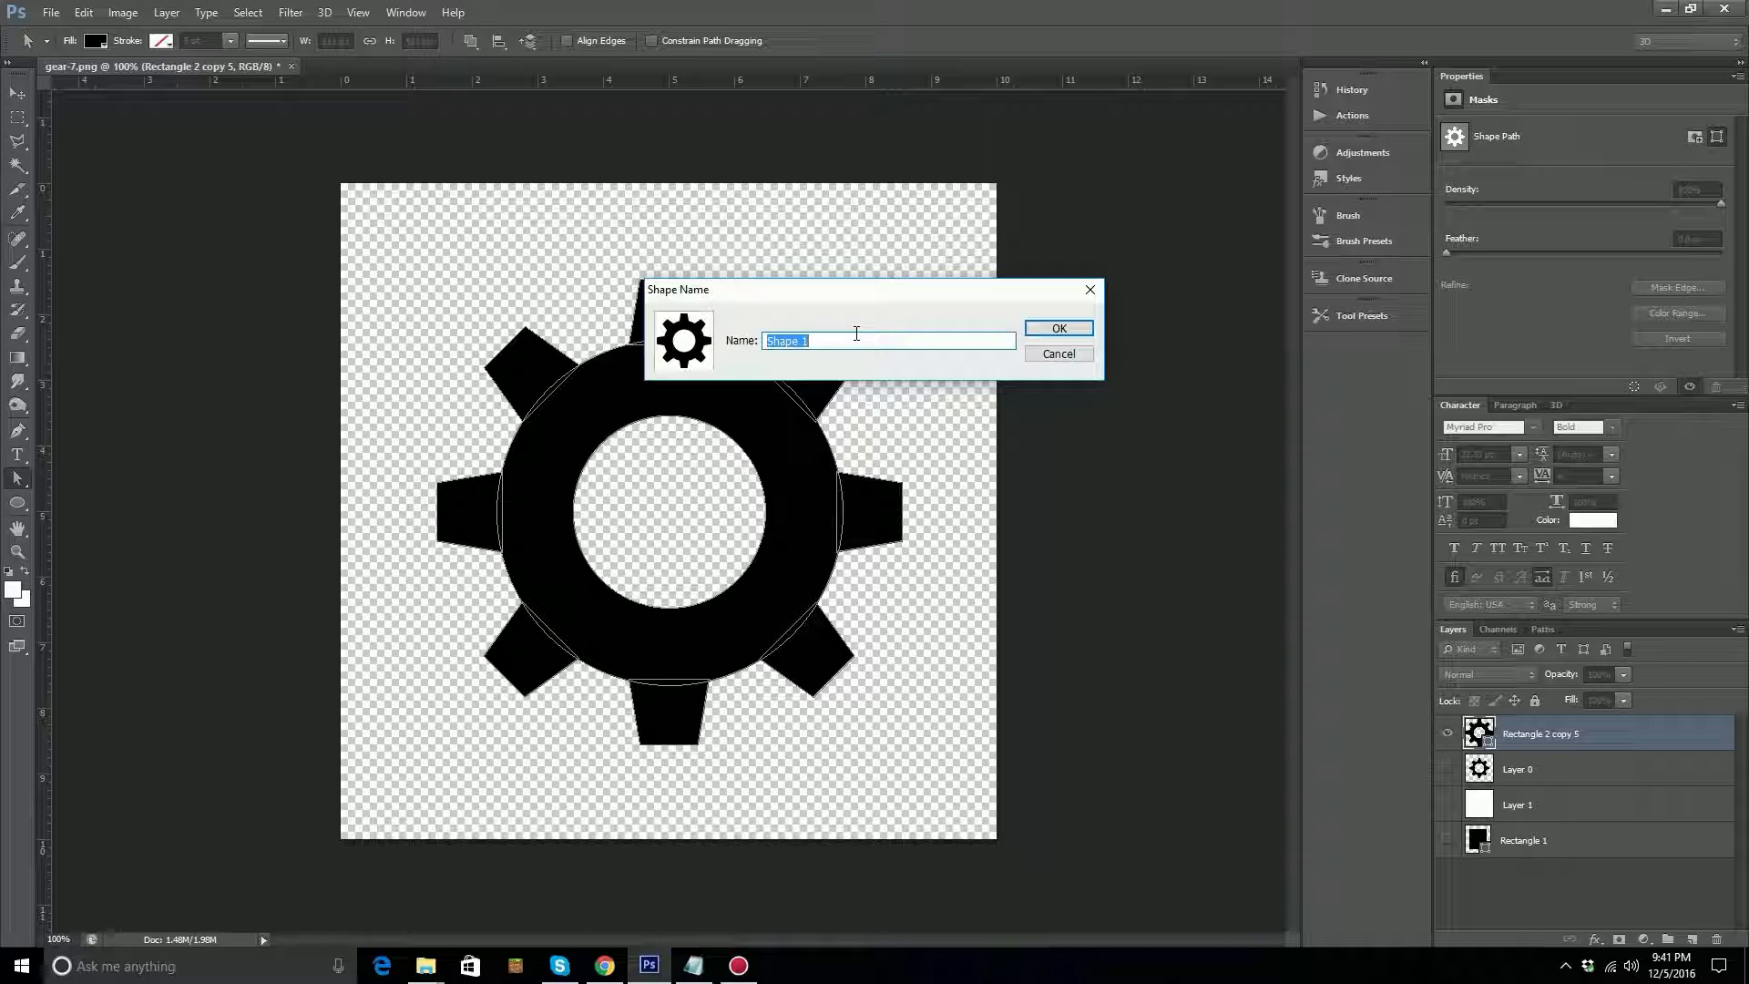
{"action": "type", "text": "gear1"}
{"action": "left_click", "coordinate": [1052, 328]}
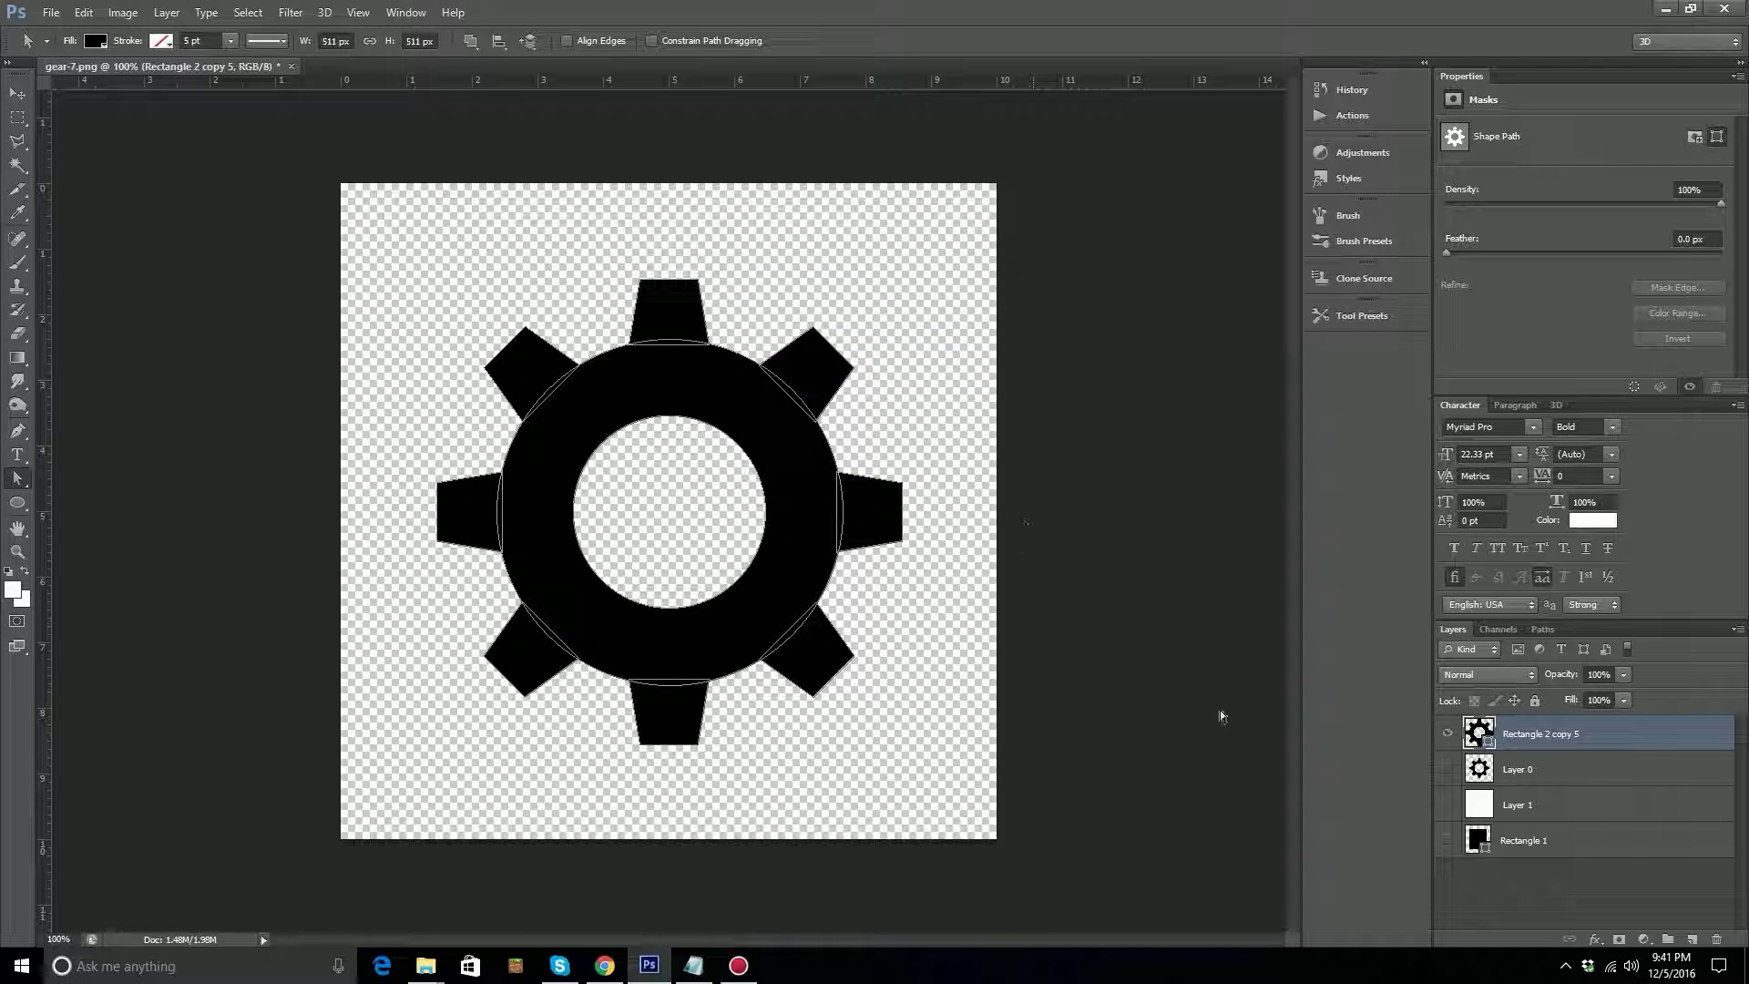
Hide the merged gear layer and choose the newly defined gear as the Custom Shape tool's shape.
{"action": "left_click", "coordinate": [1447, 736]}
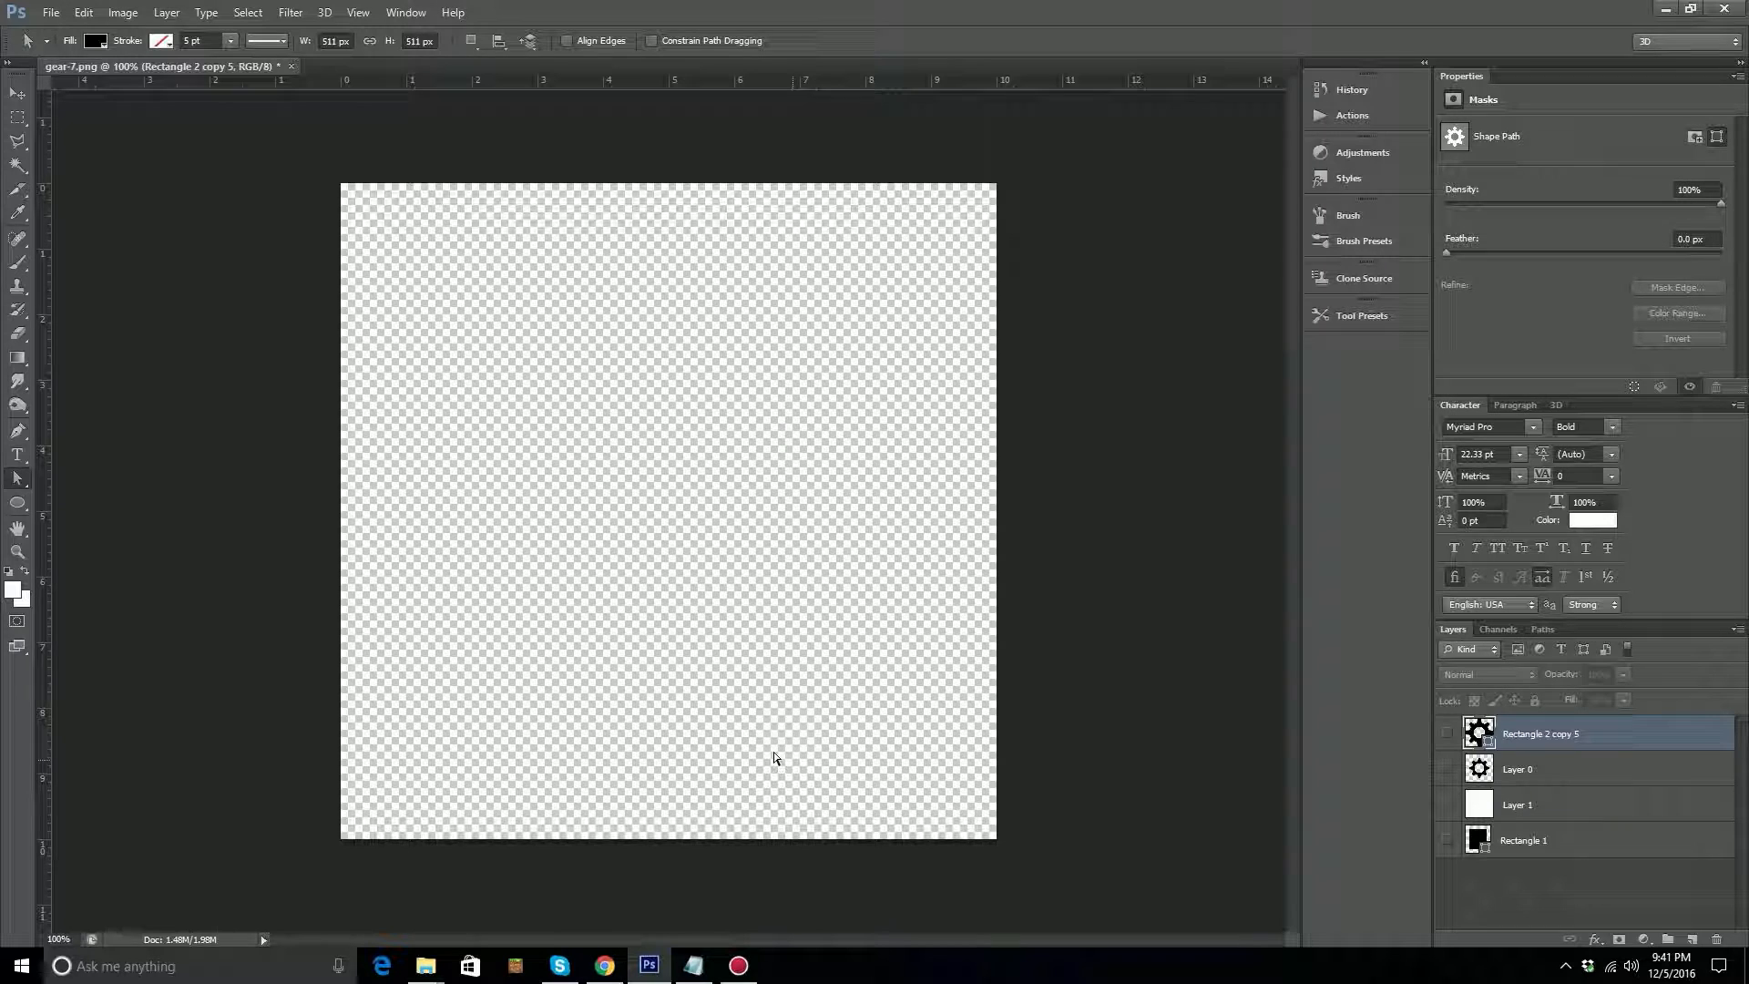
{"action": "left_click", "coordinate": [19, 506]}
{"action": "right_click", "coordinate": [19, 506]}
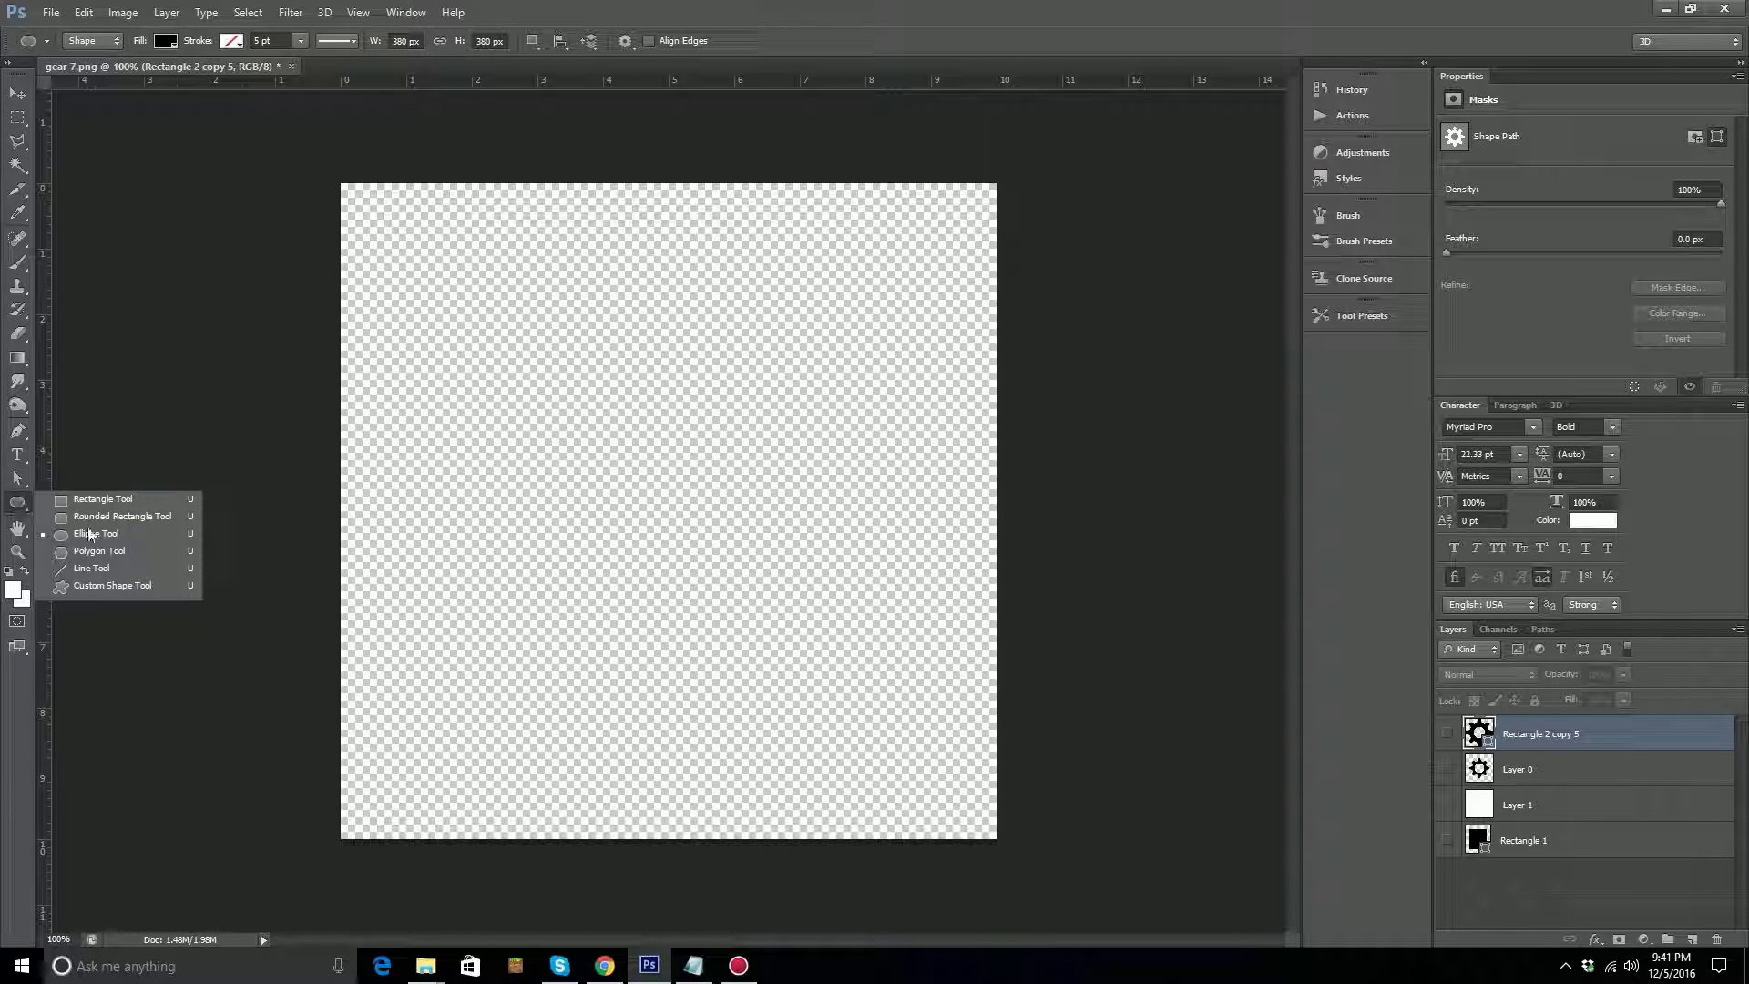
{"action": "left_click", "coordinate": [96, 588]}
{"action": "left_click", "coordinate": [98, 592]}
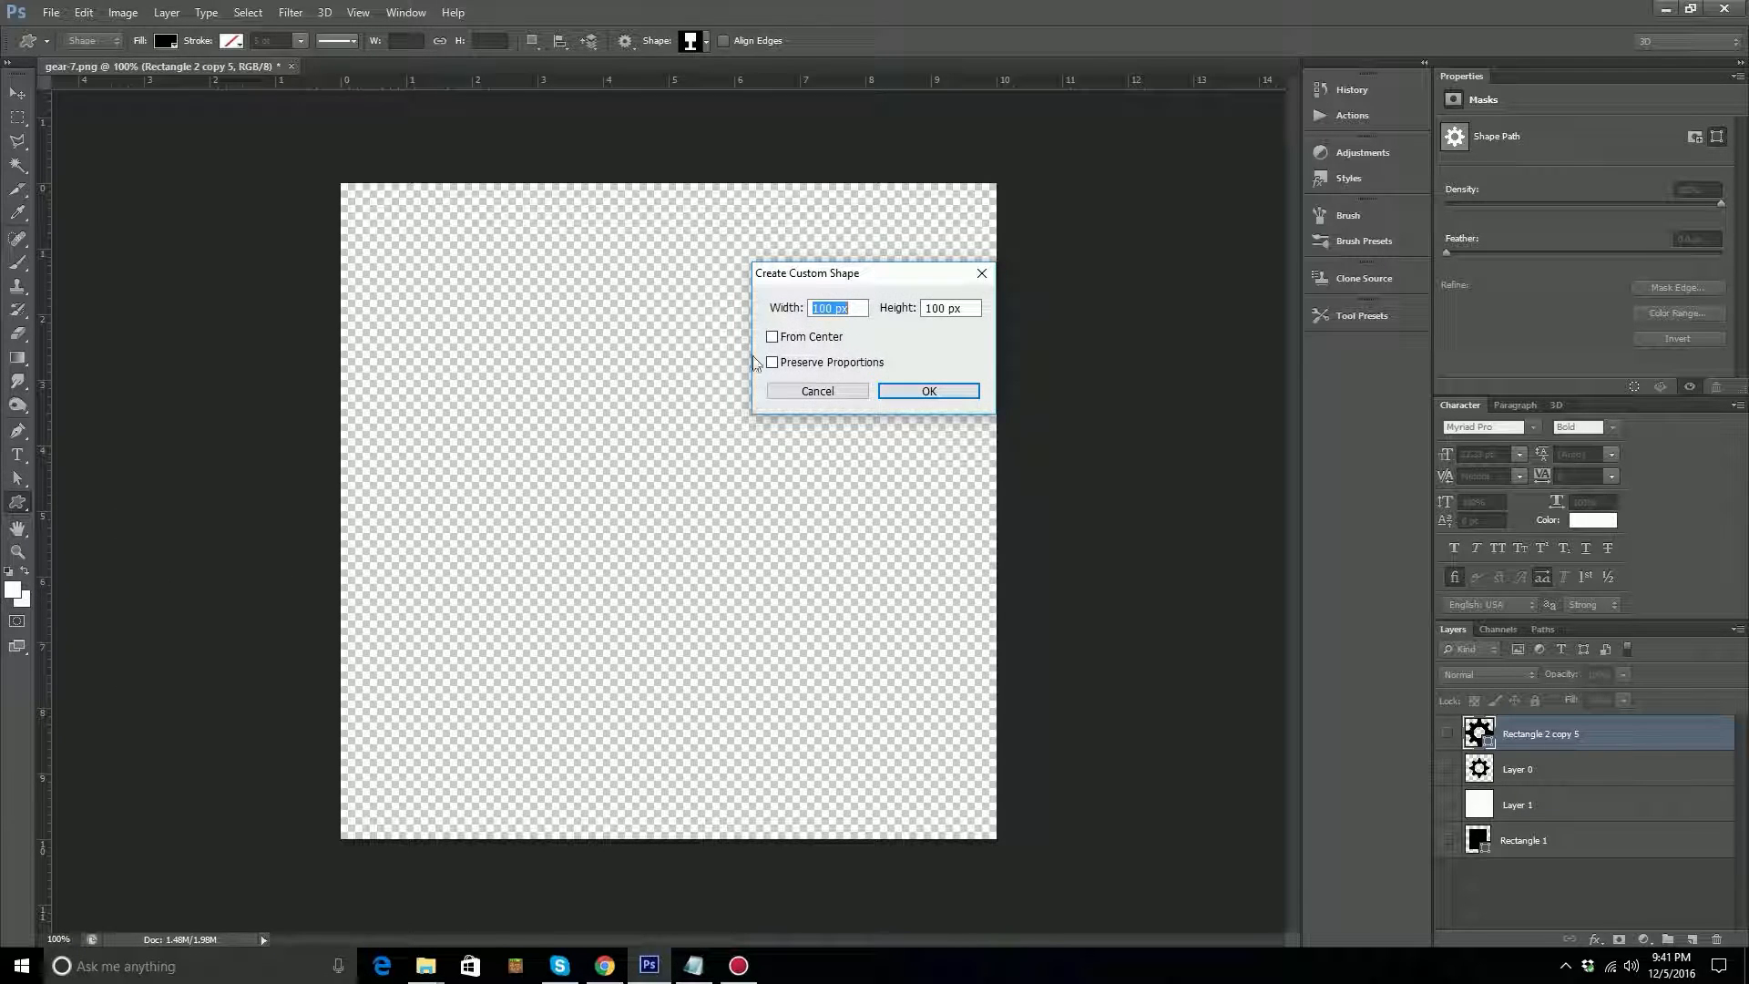
{"action": "left_click", "coordinate": [802, 391]}
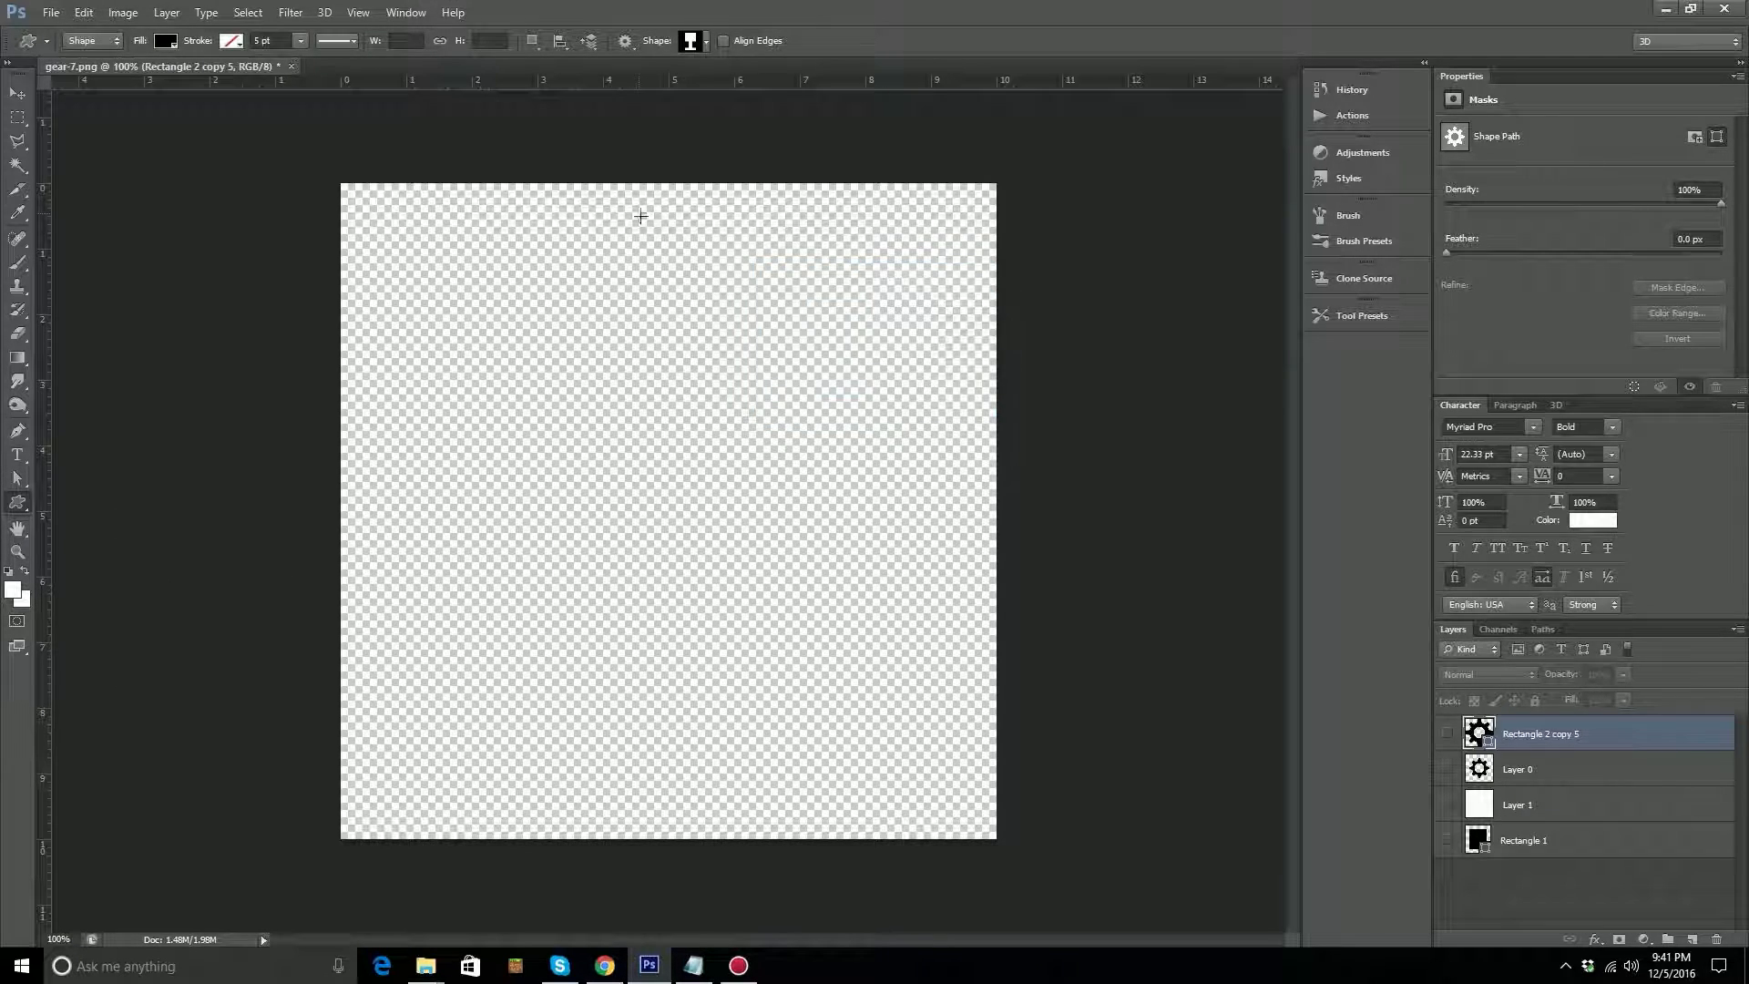
{"action": "left_click", "coordinate": [705, 45]}
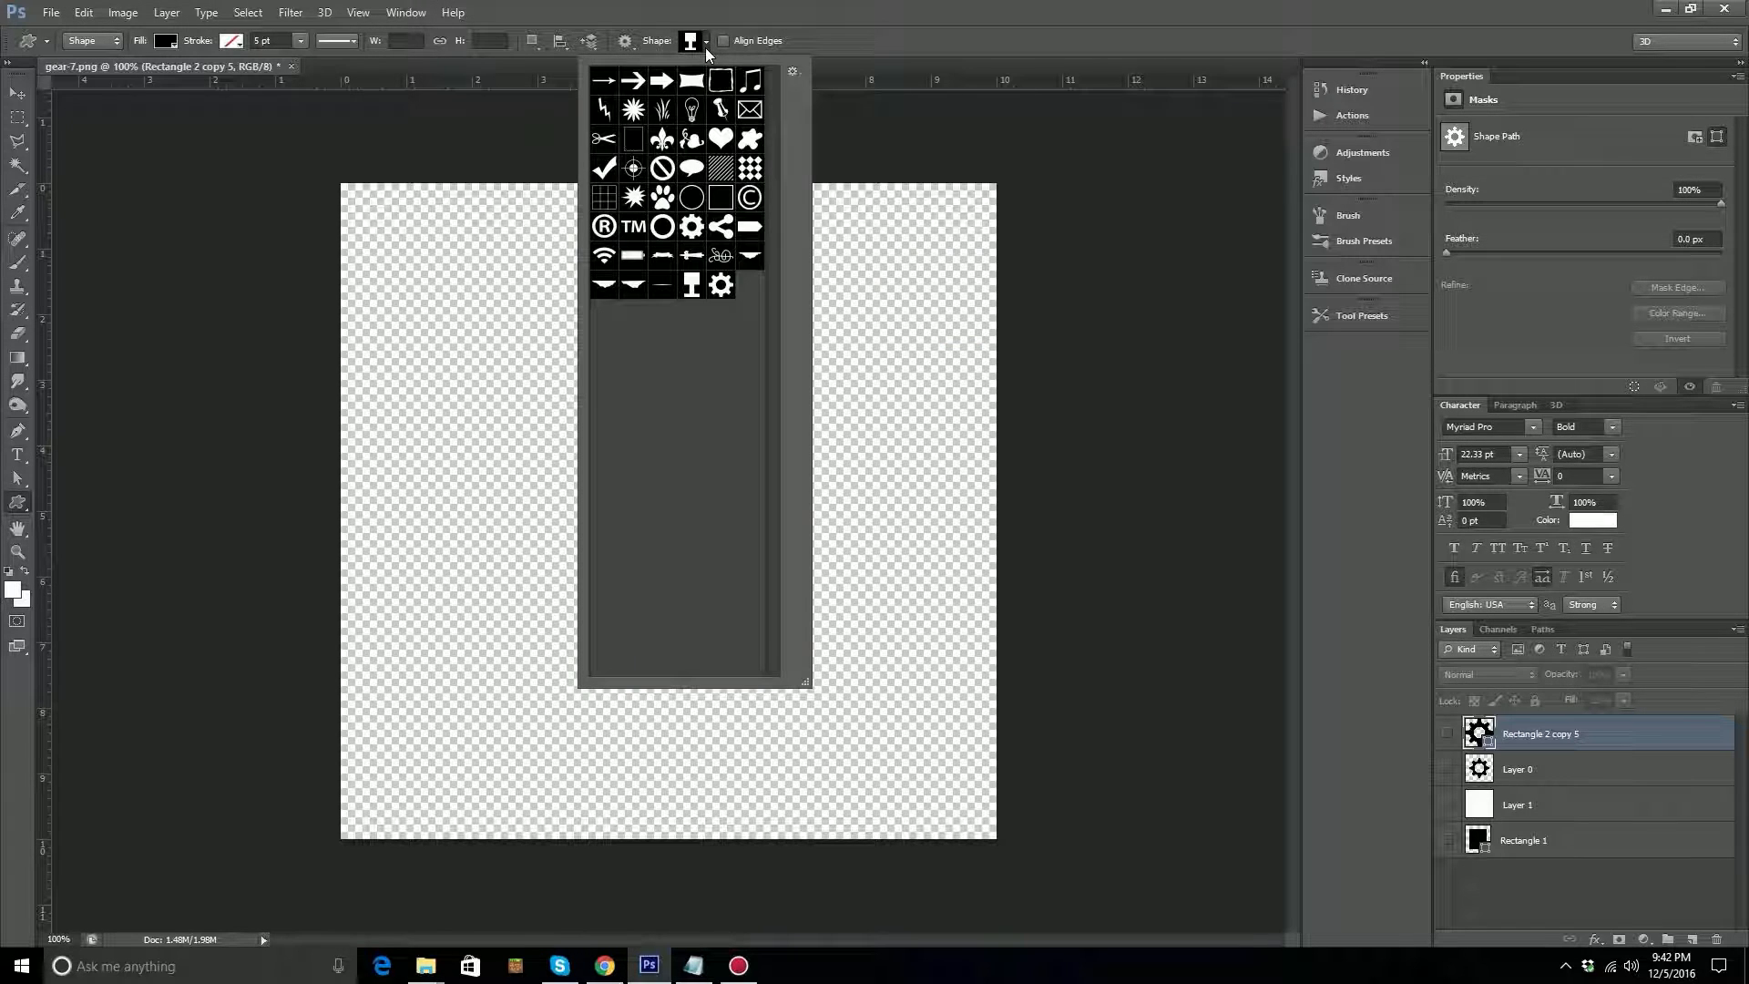
{"action": "double_click", "coordinate": [720, 285]}
Draw several small and medium gears across the canvas, plus a large one overlapping the gears in the upper-left area.
{"action": "left_click_drag", "start_coordinate": [519, 314], "coordinate": [806, 498]}
{"action": "left_click_drag", "start_coordinate": [447, 450], "coordinate": [703, 650]}
{"action": "left_click_drag", "start_coordinate": [895, 529], "coordinate": [743, 600]}
{"action": "left_click_drag", "start_coordinate": [799, 611], "coordinate": [749, 655]}
{"action": "left_click_drag", "start_coordinate": [738, 663], "coordinate": [644, 714]}
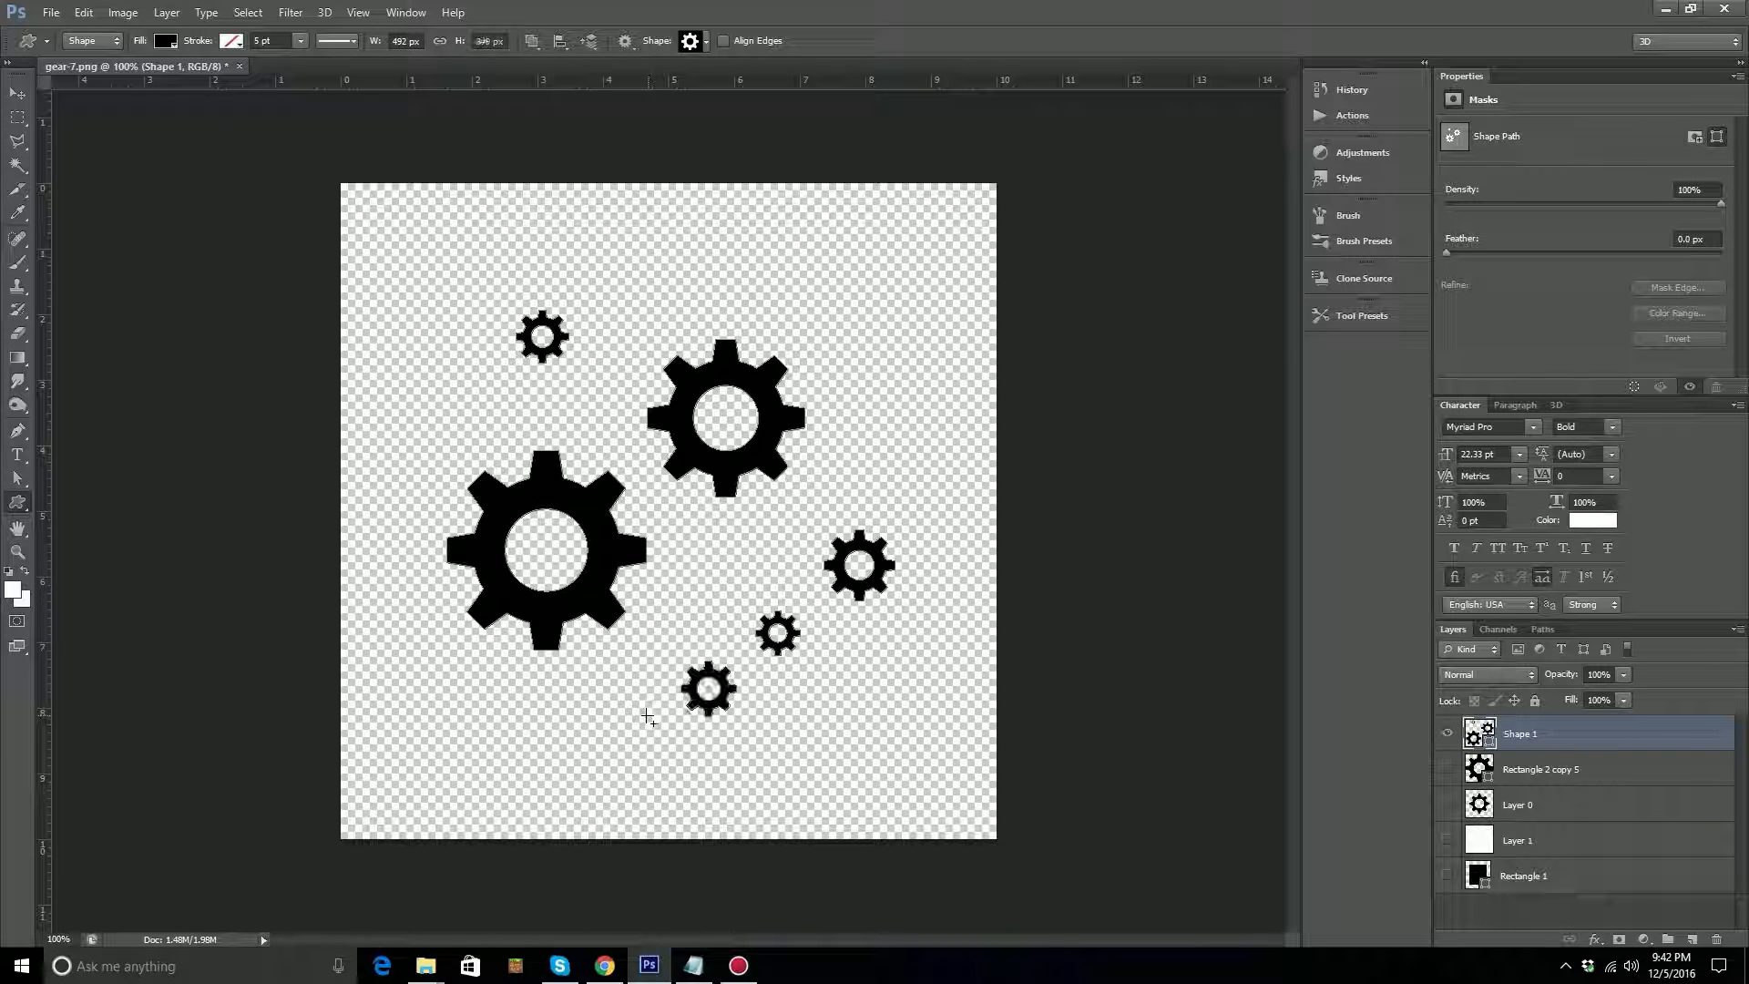
{"action": "left_click", "coordinate": [644, 714]}
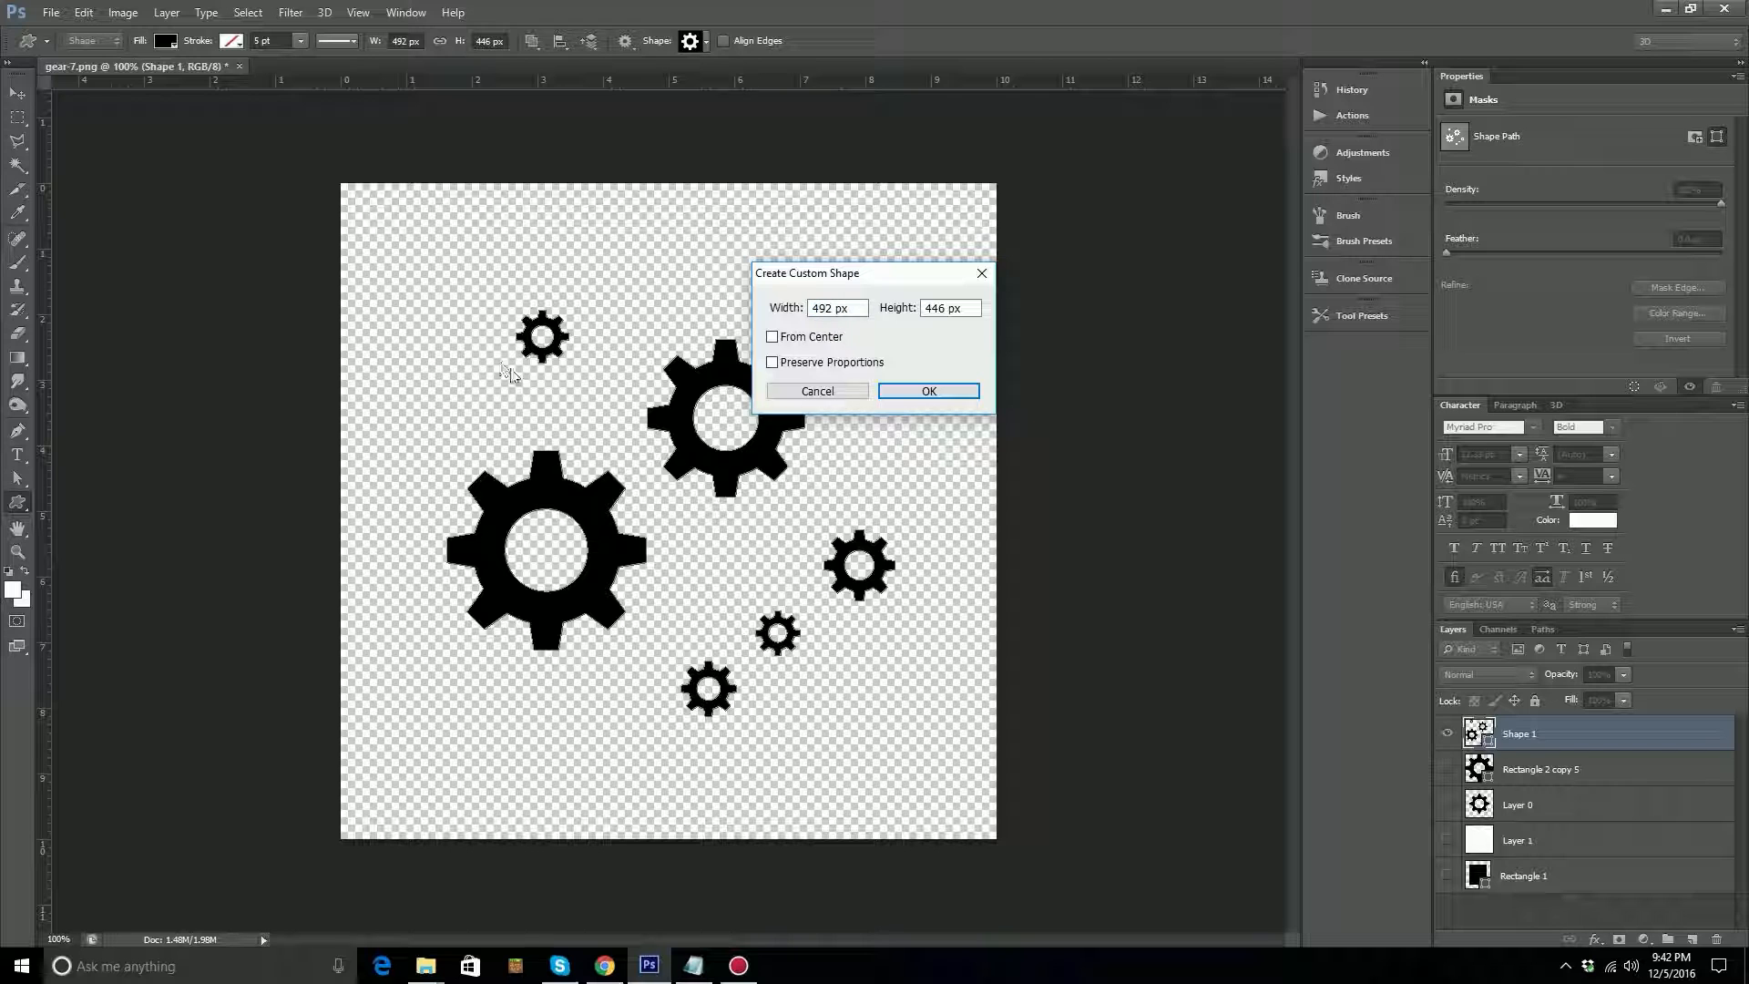
{"action": "left_click", "coordinate": [803, 393]}
{"action": "left_click_drag", "start_coordinate": [423, 265], "coordinate": [705, 548]}
{"action": "left_click", "coordinate": [749, 589]}
{"action": "left_click", "coordinate": [817, 392]}
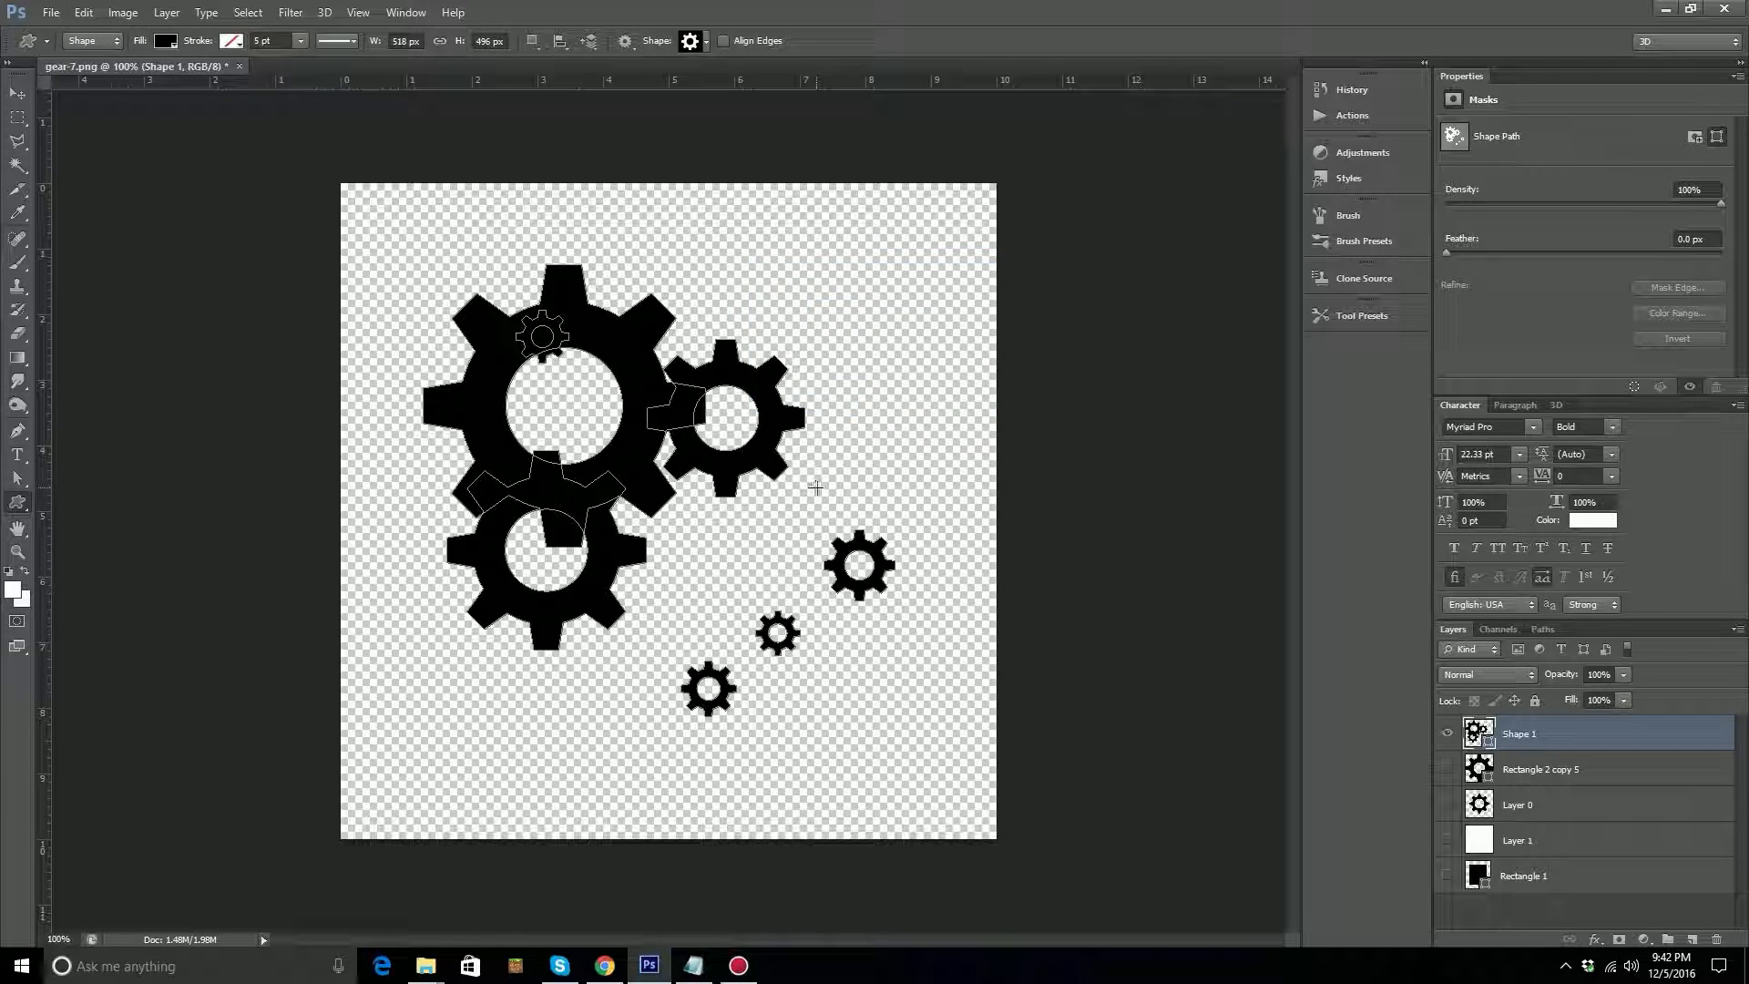
Choose the ribbon banner custom shape and draw it about 299 by 94 px above the gears on a new shape layer.
{"action": "left_click", "coordinate": [705, 41]}
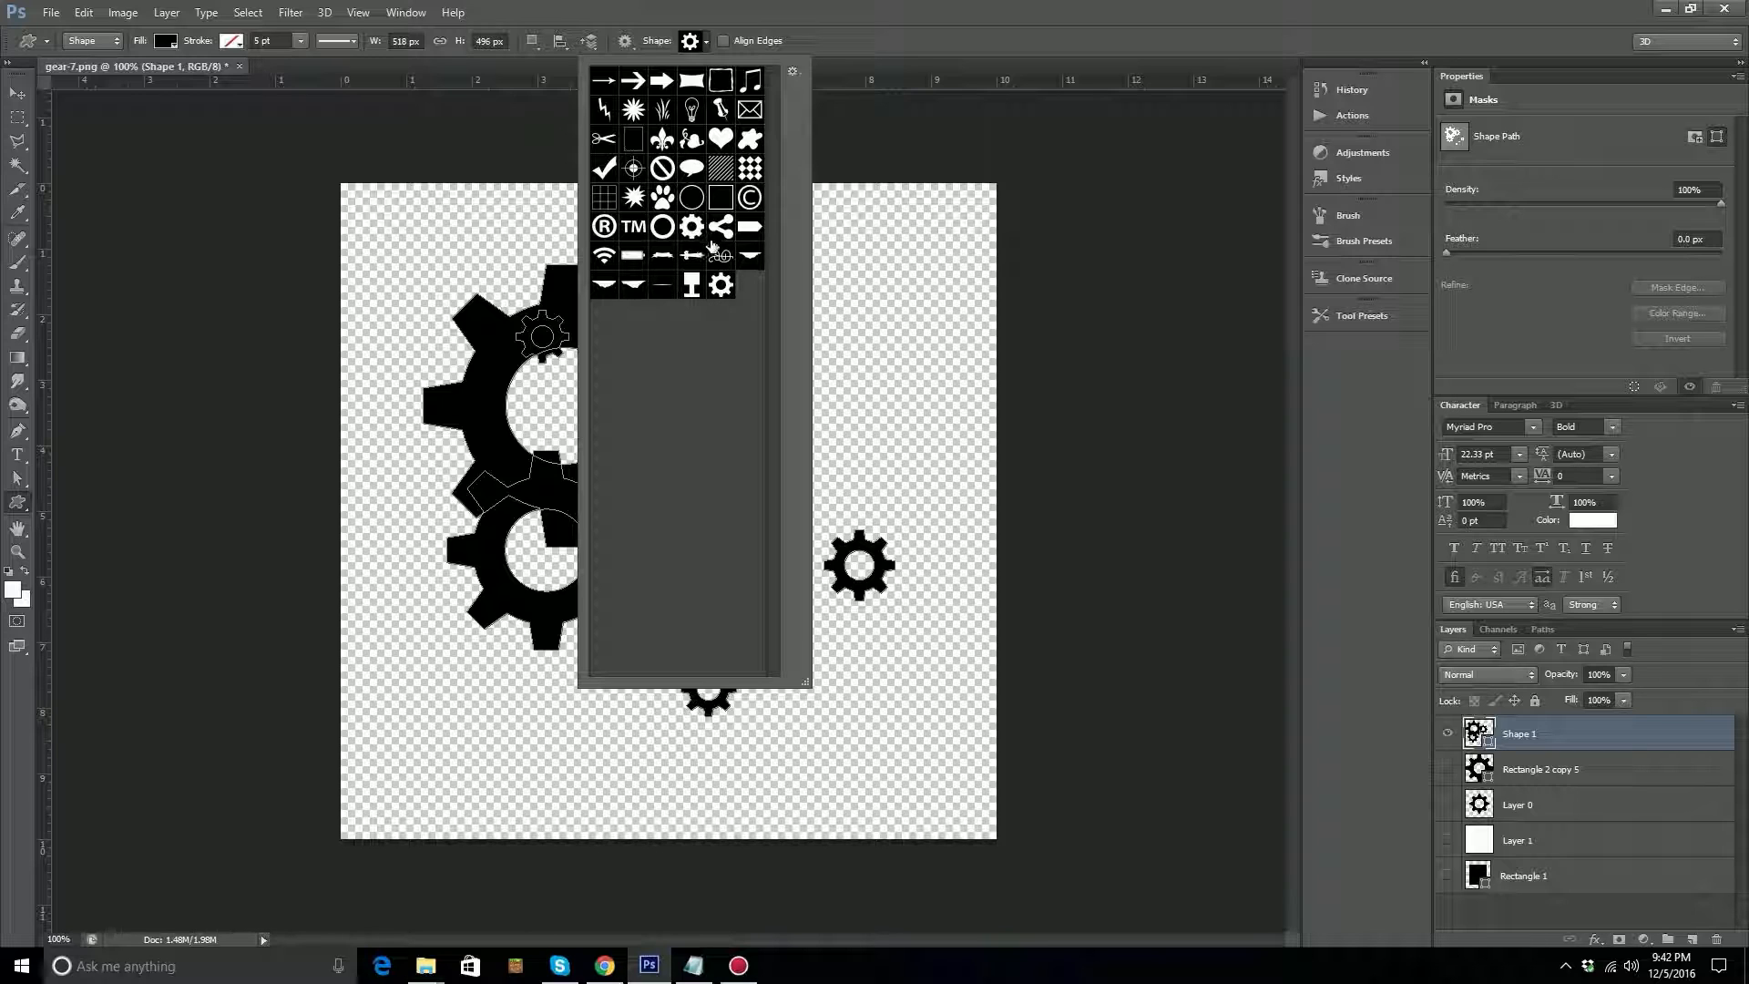
{"action": "left_click", "coordinate": [631, 258]}
{"action": "left_click", "coordinate": [662, 260]}
{"action": "left_click", "coordinate": [867, 24]}
{"action": "left_click_drag", "start_coordinate": [669, 246], "coordinate": [934, 342]}
{"action": "left_click", "coordinate": [931, 334]}
{"action": "left_click", "coordinate": [822, 392]}
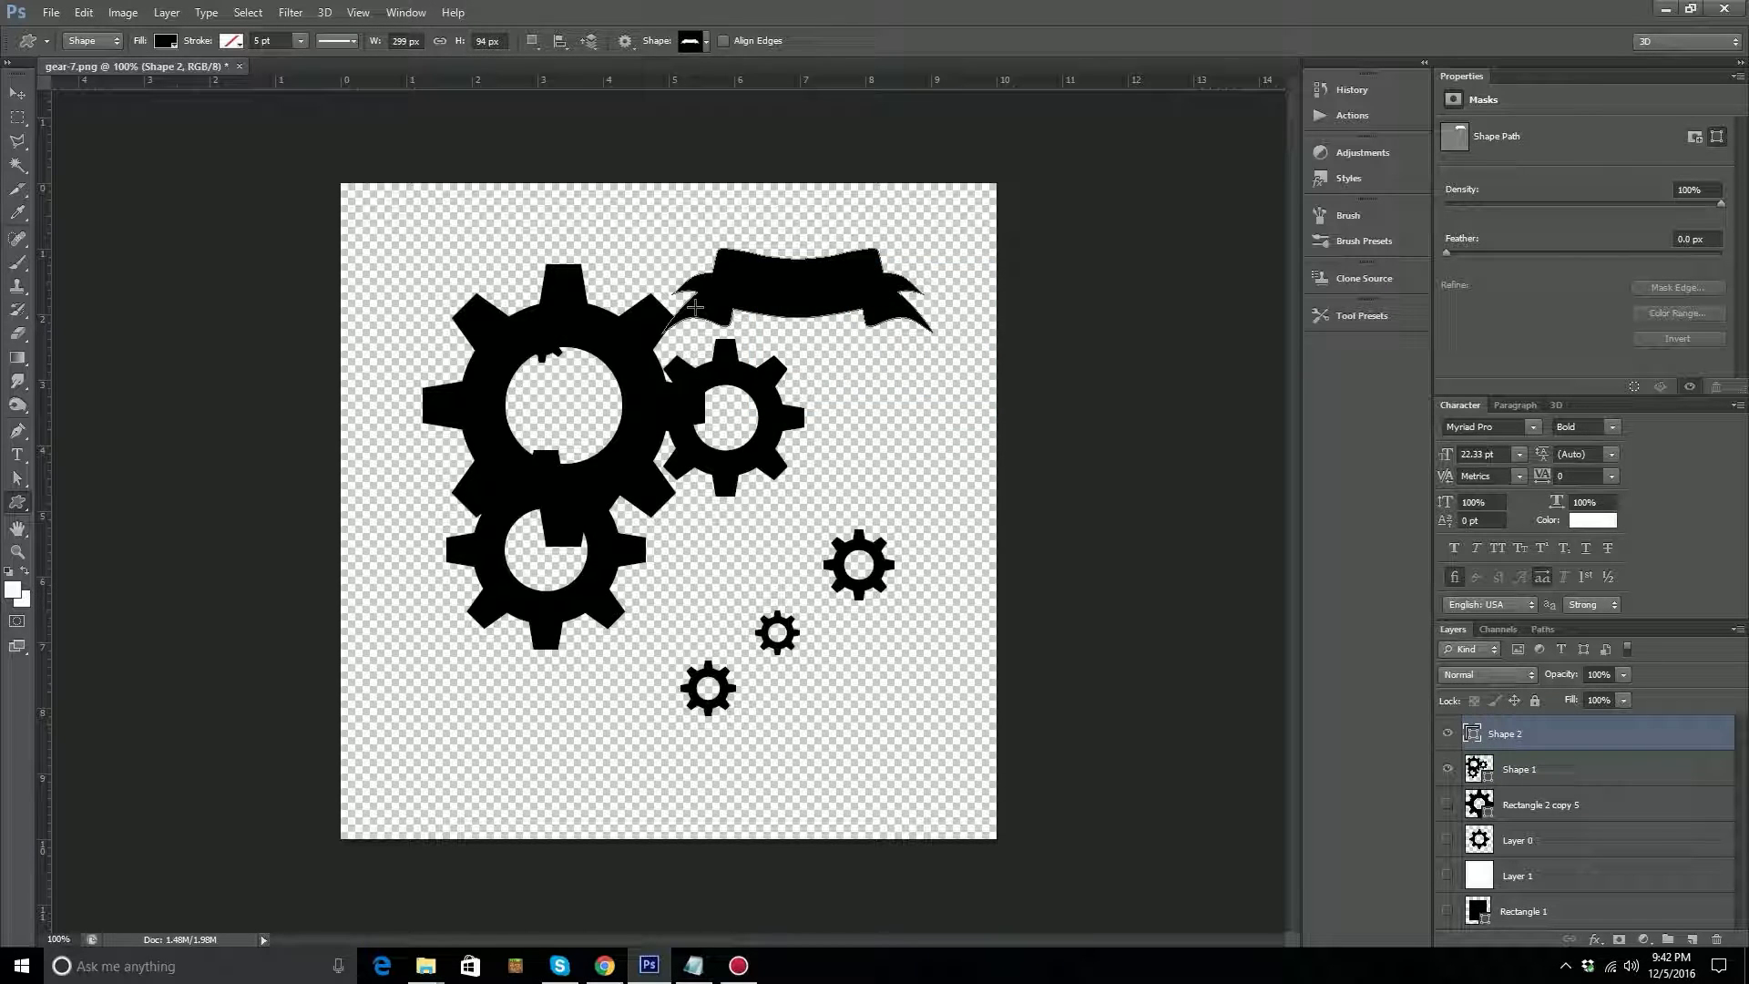